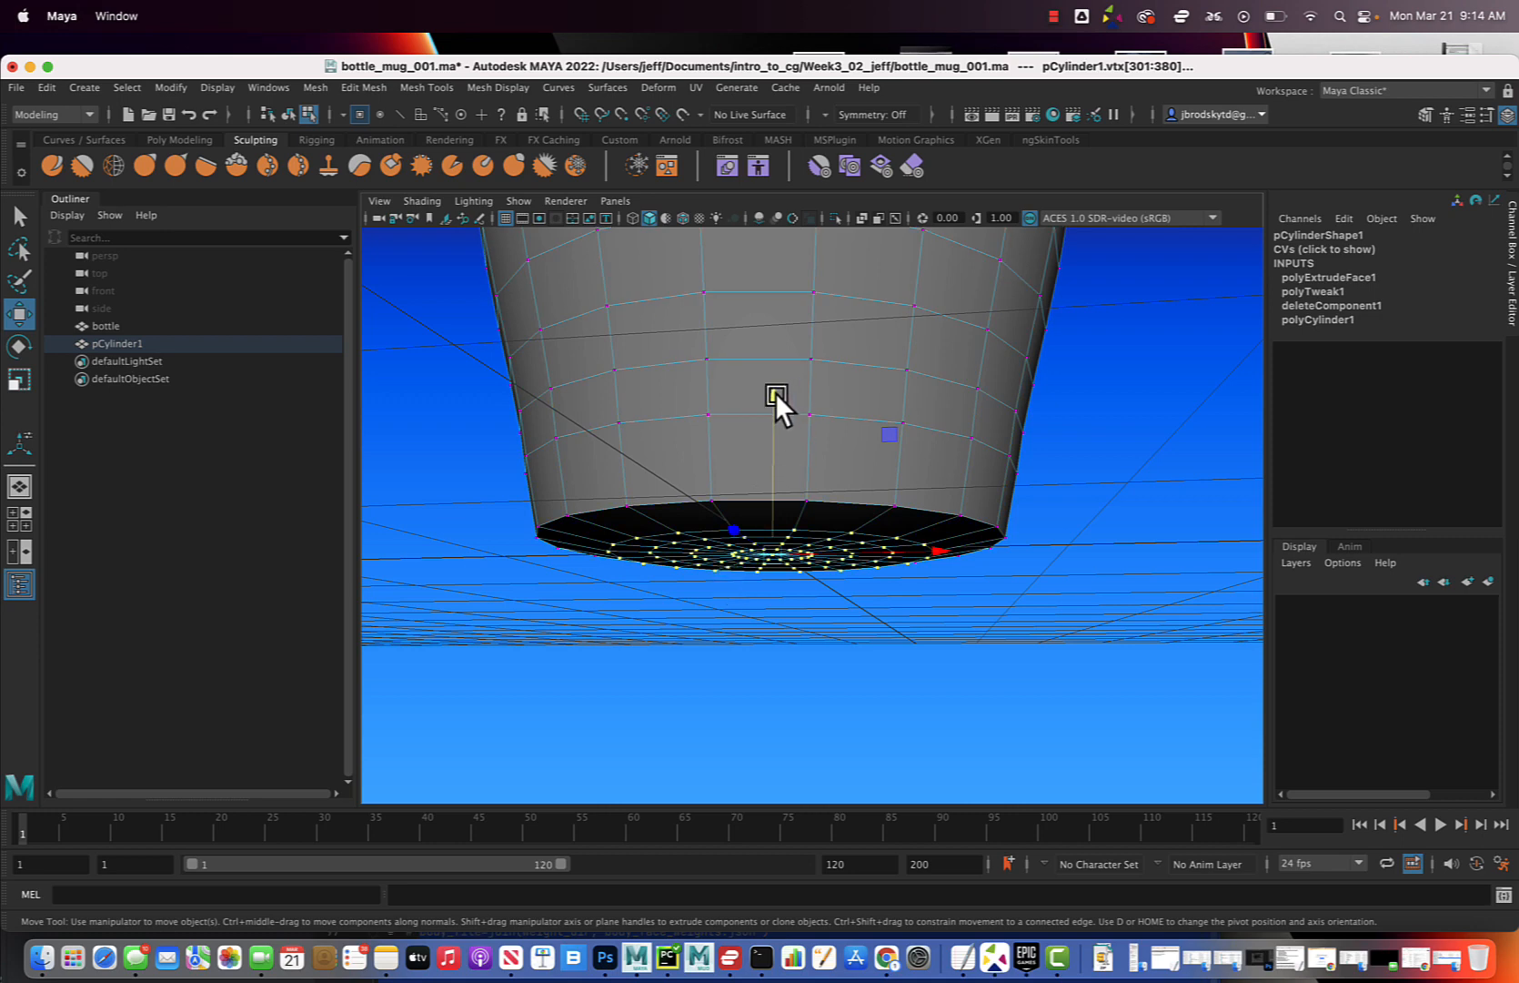
- Adjust the height of the selected vertices in the mug's base, checking the mug from several sides
drag(775, 392, 767, 438)
scroll(818, 515, down, 6)
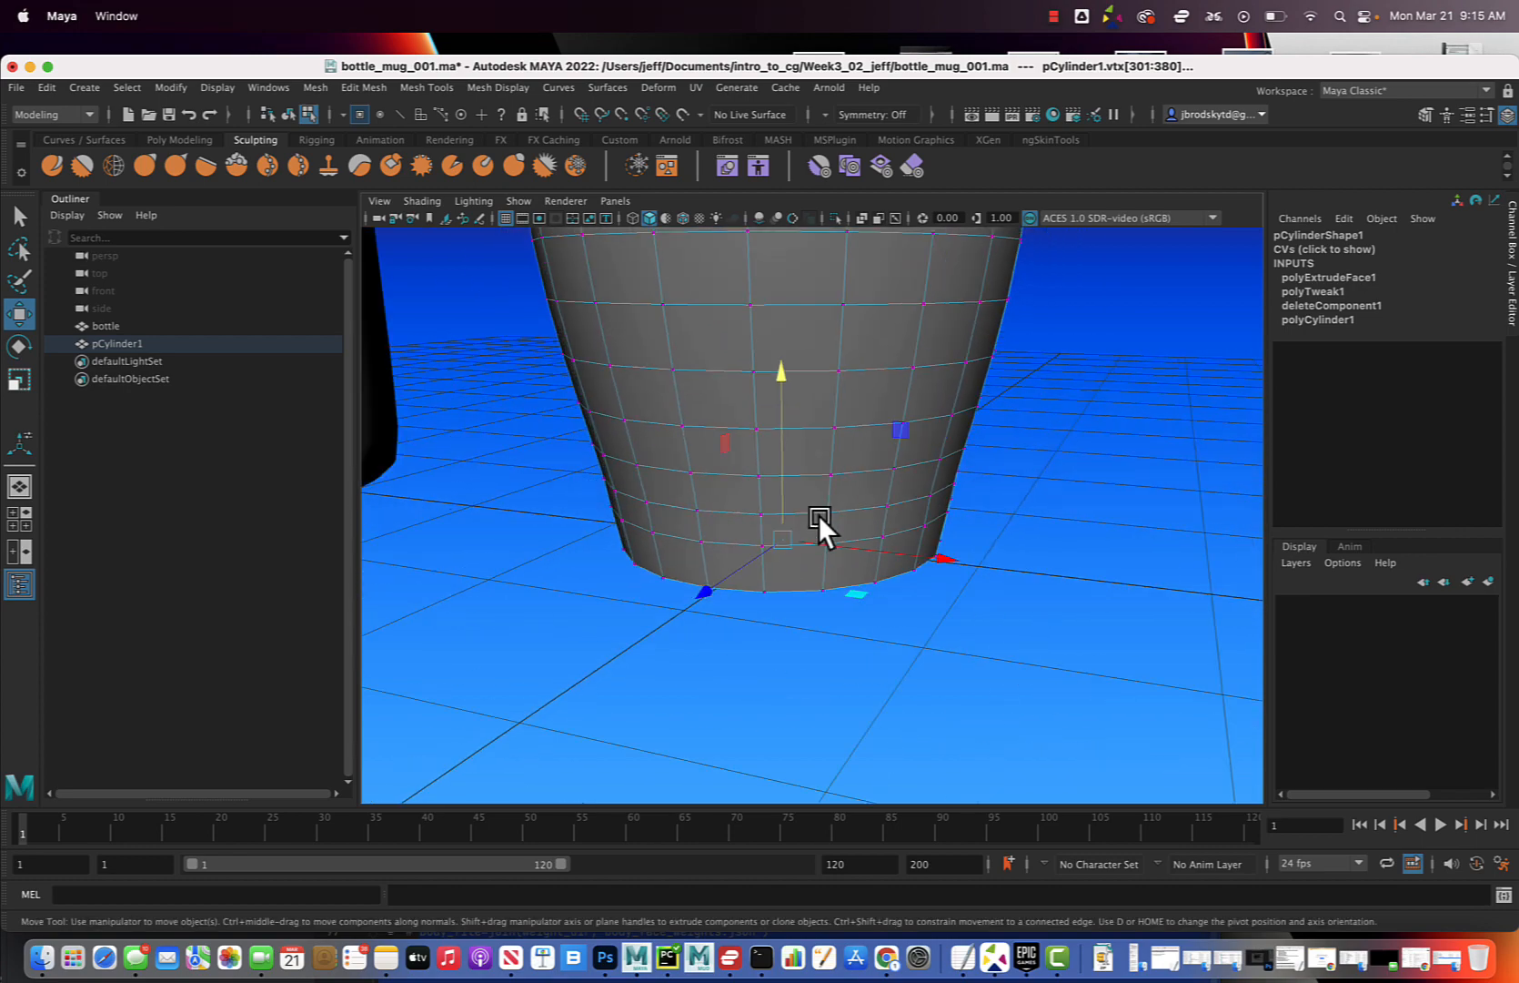
alt+drag(821, 517, 800, 490)
mouse_move(795, 589)
alt+mouse_down()
mouse_move(713, 606)
mouse_move(780, 600)
alt+mouse_up()
mouse_move(783, 459)
alt+mouse_down()
mouse_move(801, 469)
mouse_move(738, 463)
mouse_move(864, 462)
mouse_move(752, 458)
alt+mouse_up()
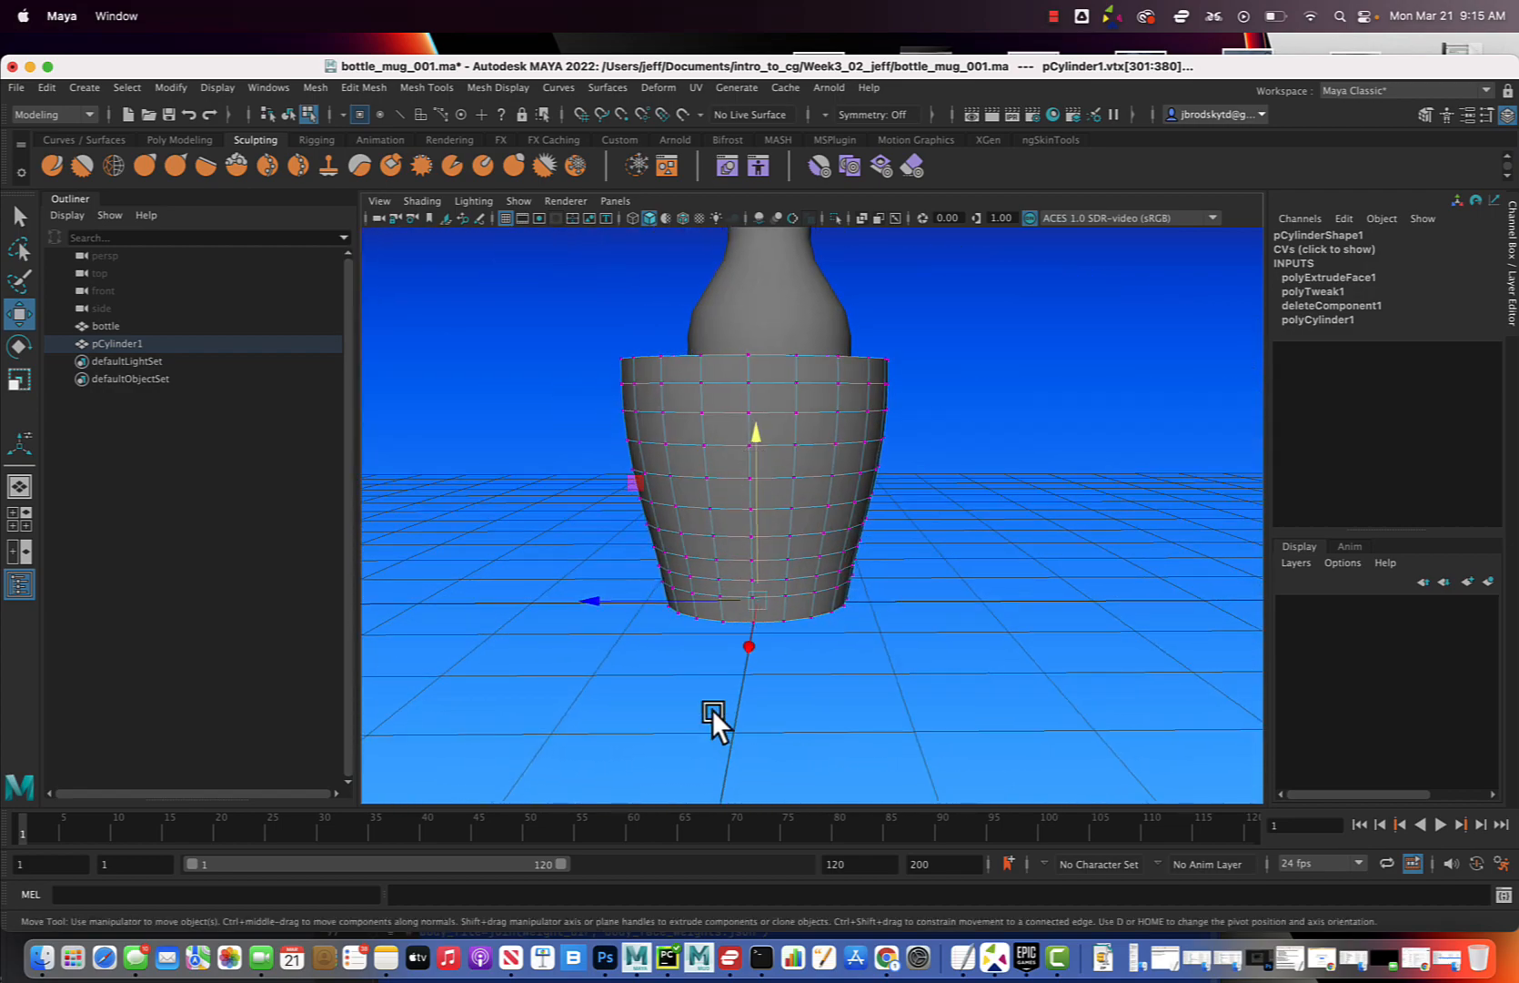
alt+drag(707, 662, 783, 677)
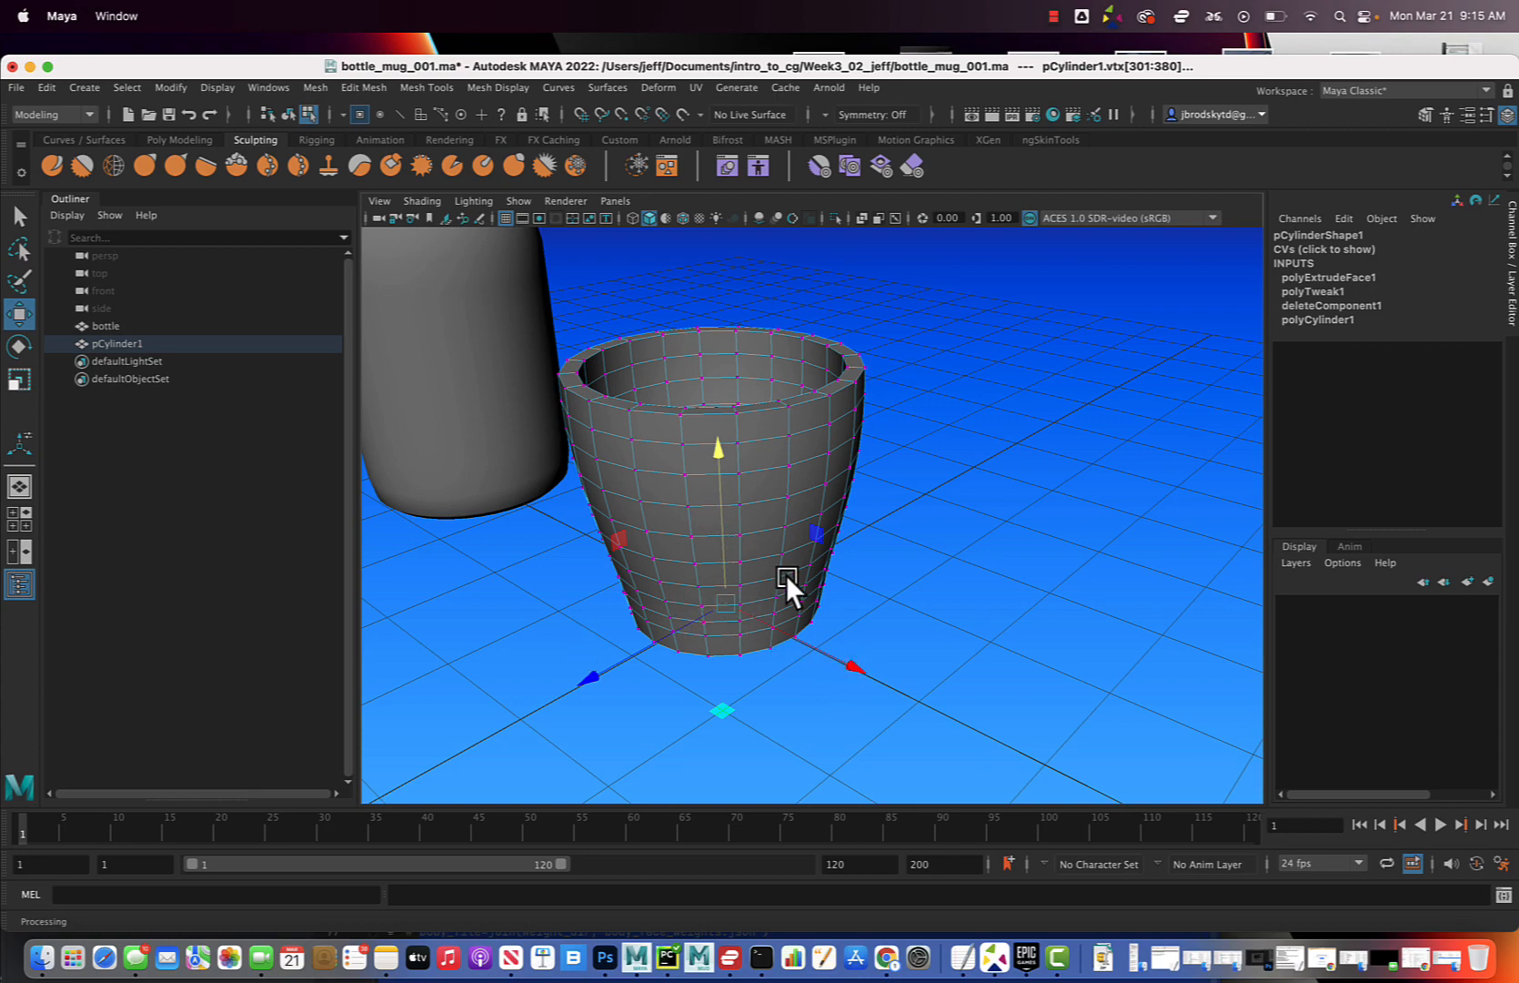
alt+drag(786, 574, 761, 605)
alt+middle_drag(760, 607, 758, 603)
alt+drag(757, 601, 792, 582)
- Switch the mug to face selection and select a two-by-two block of outer faces just below the rim
right_click(814, 465)
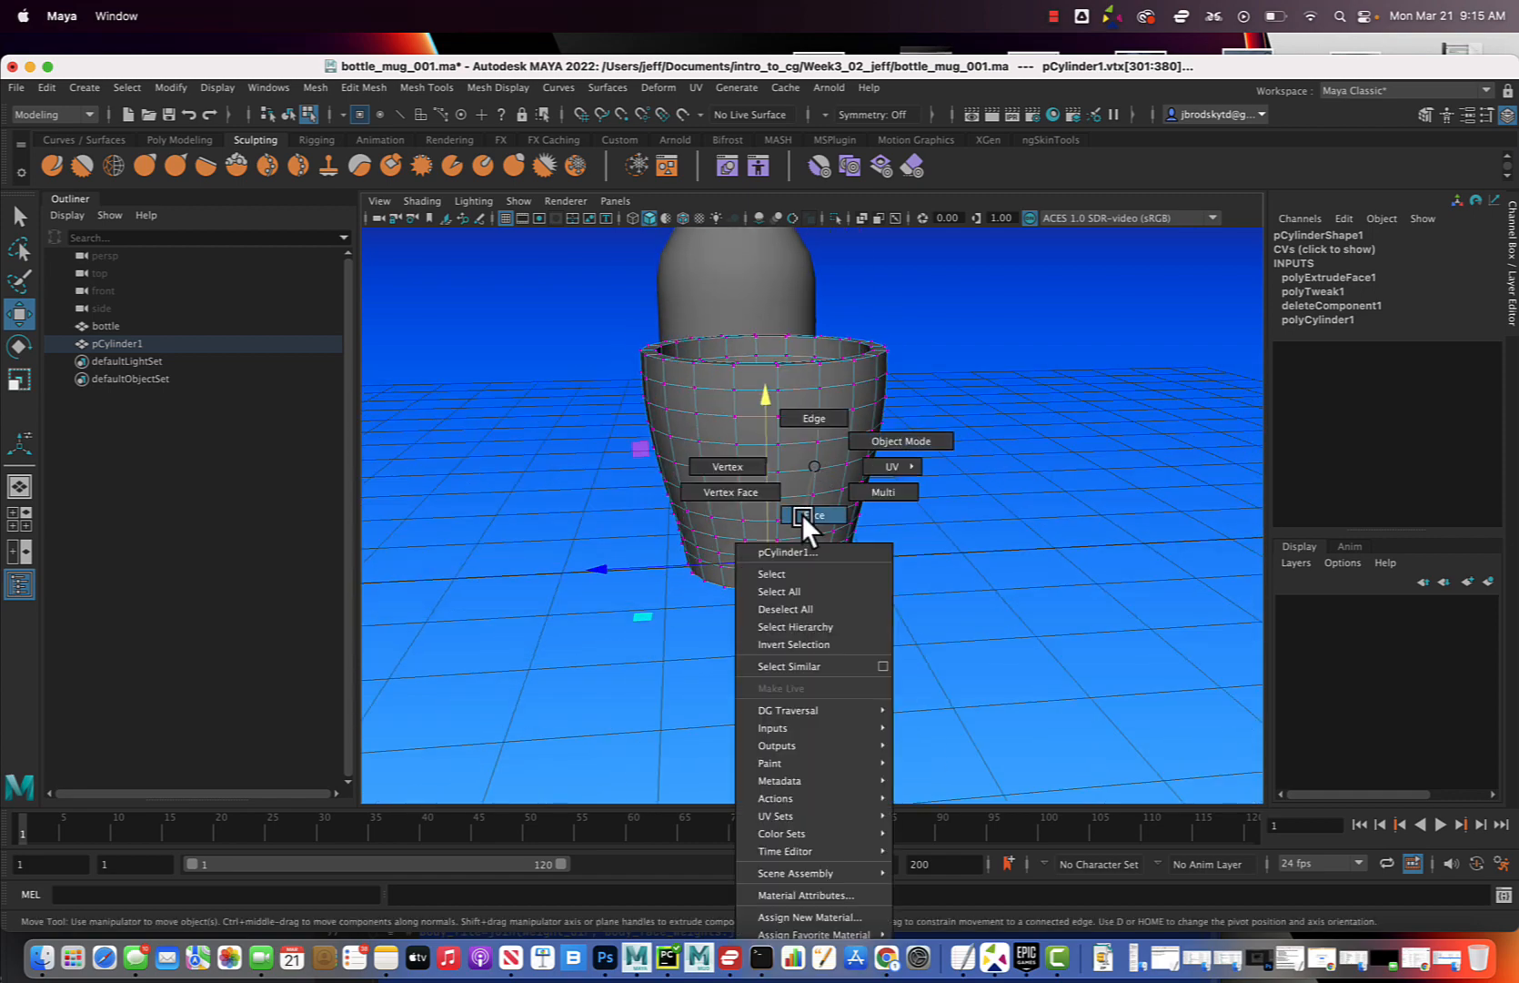
right_drag(802, 514, 802, 515)
alt+middle_drag(802, 515, 804, 545)
click(896, 562)
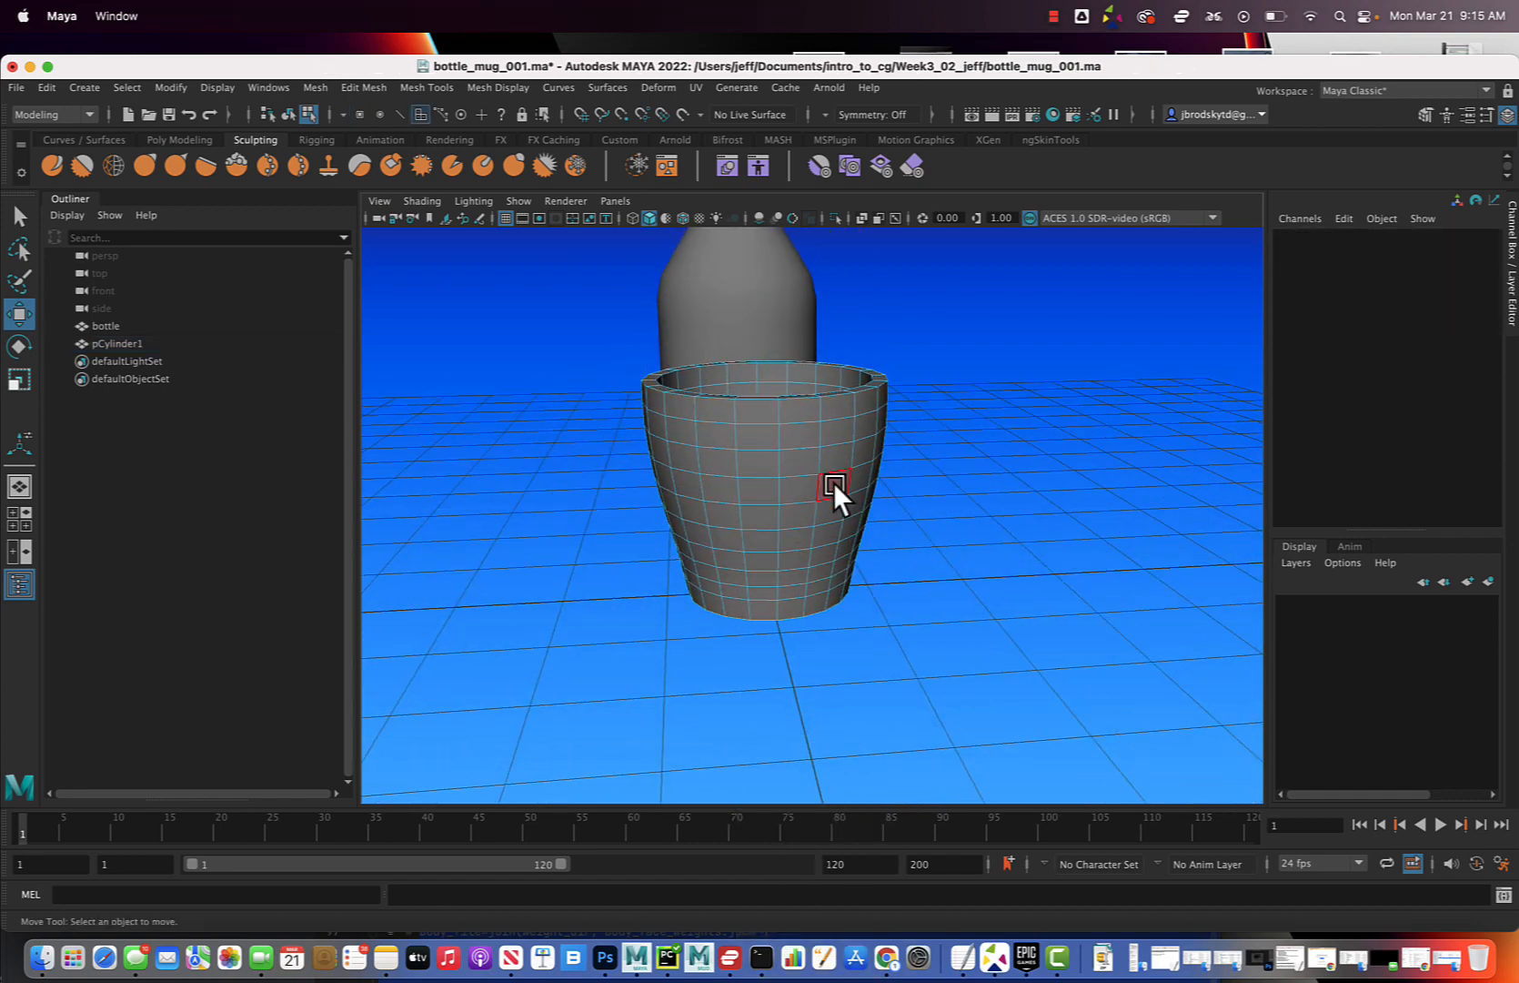
click(763, 435)
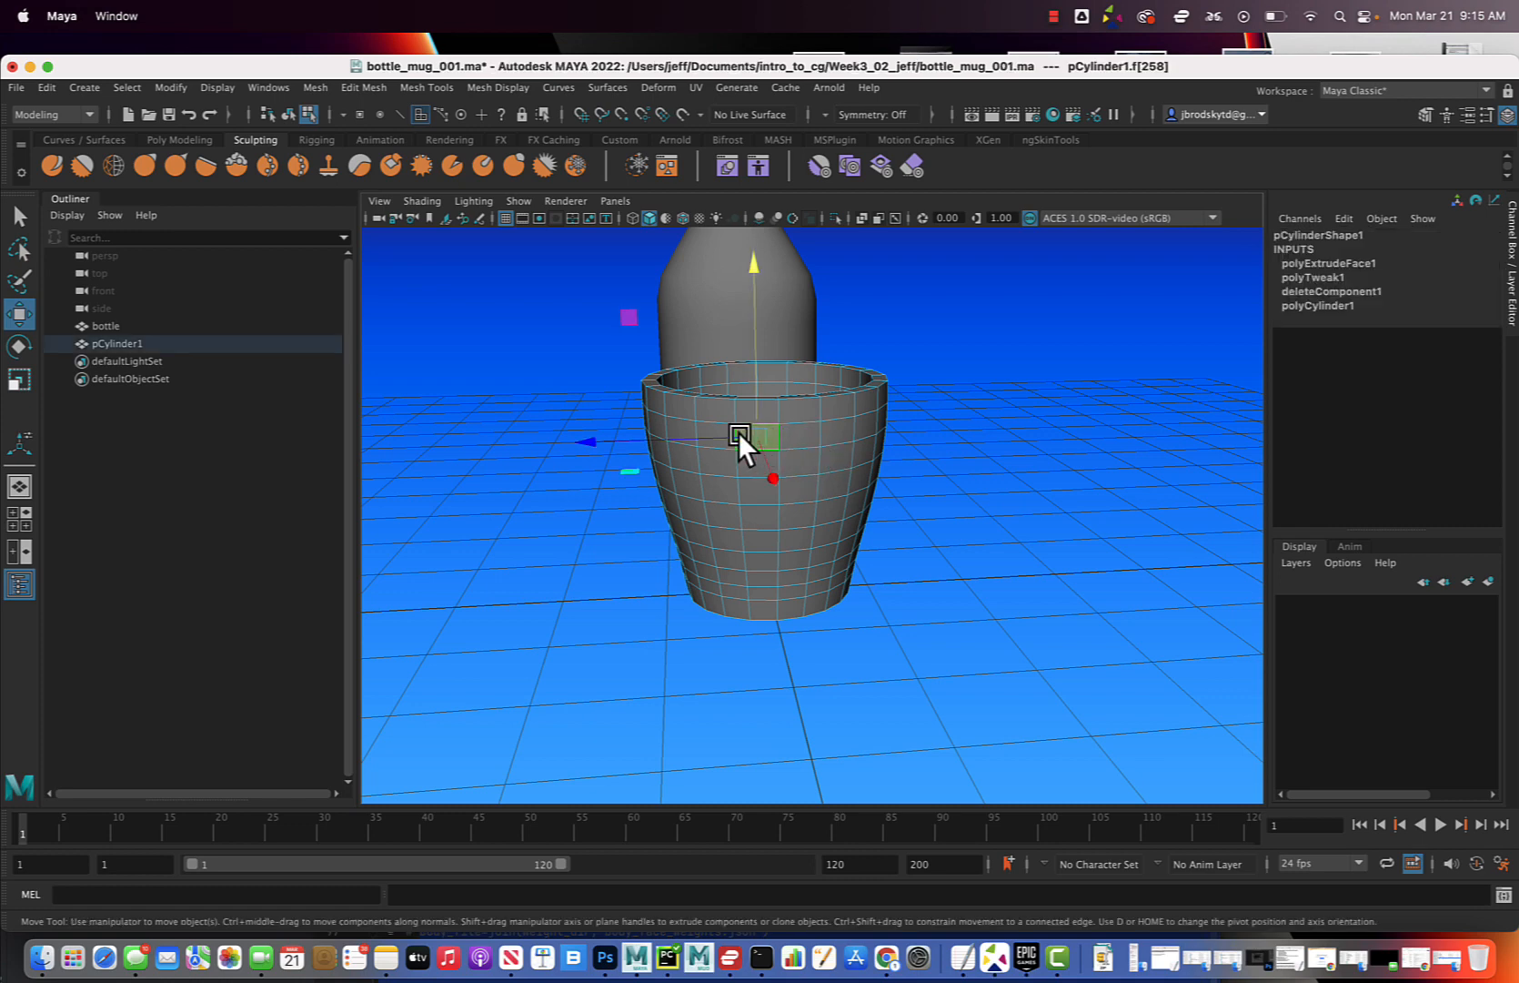
key(q)
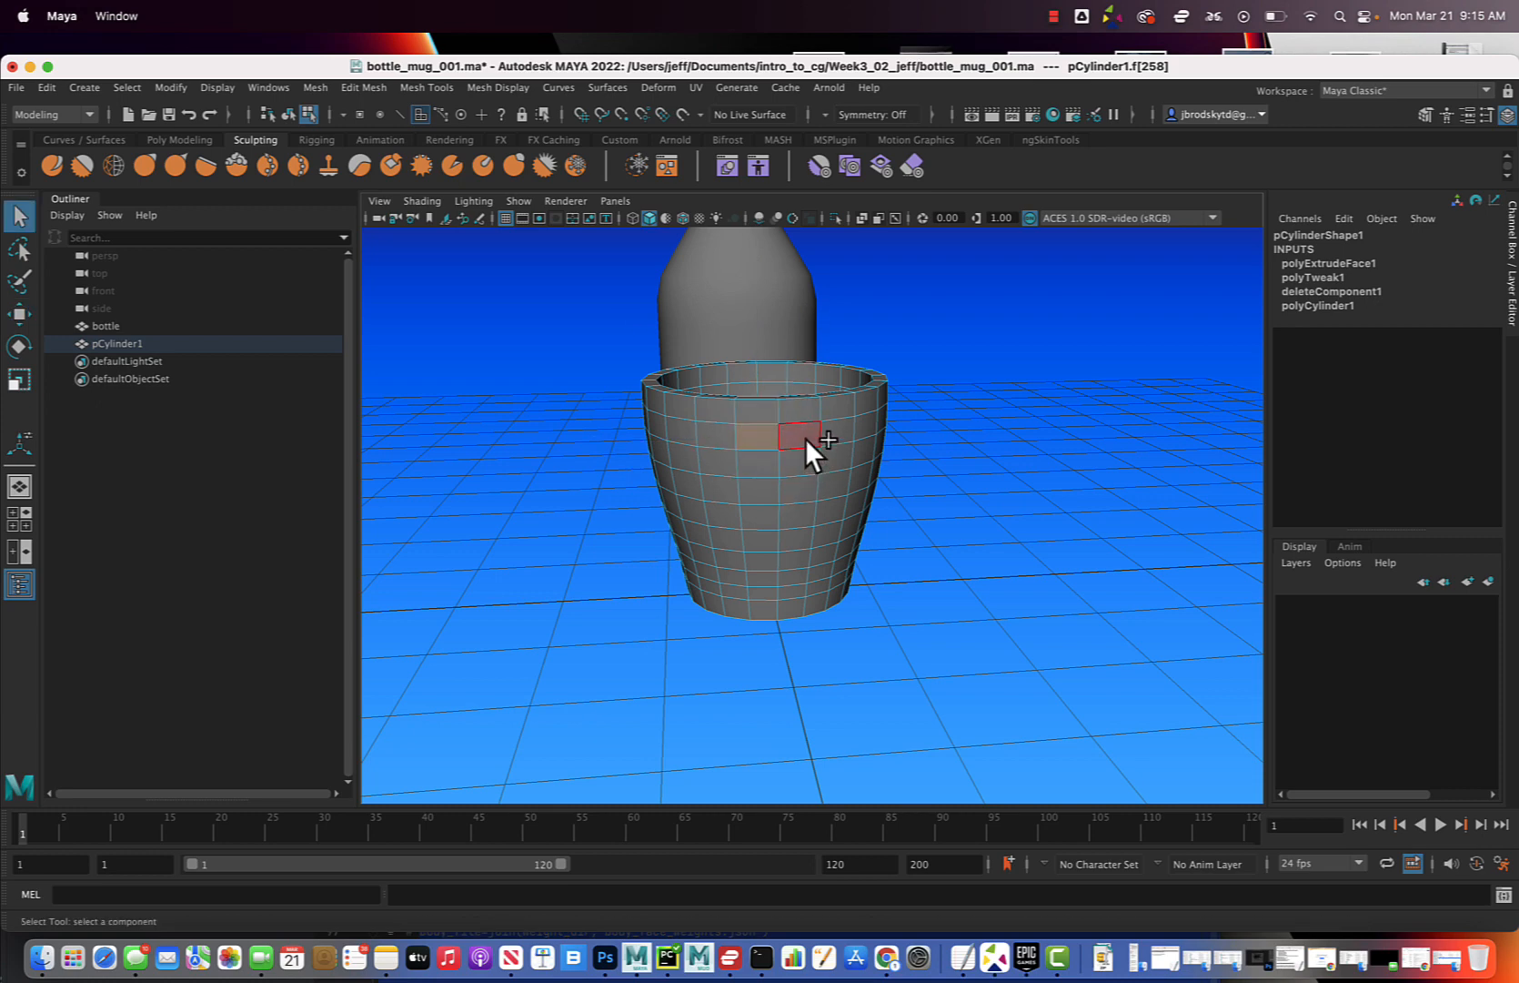
shift+click(805, 438)
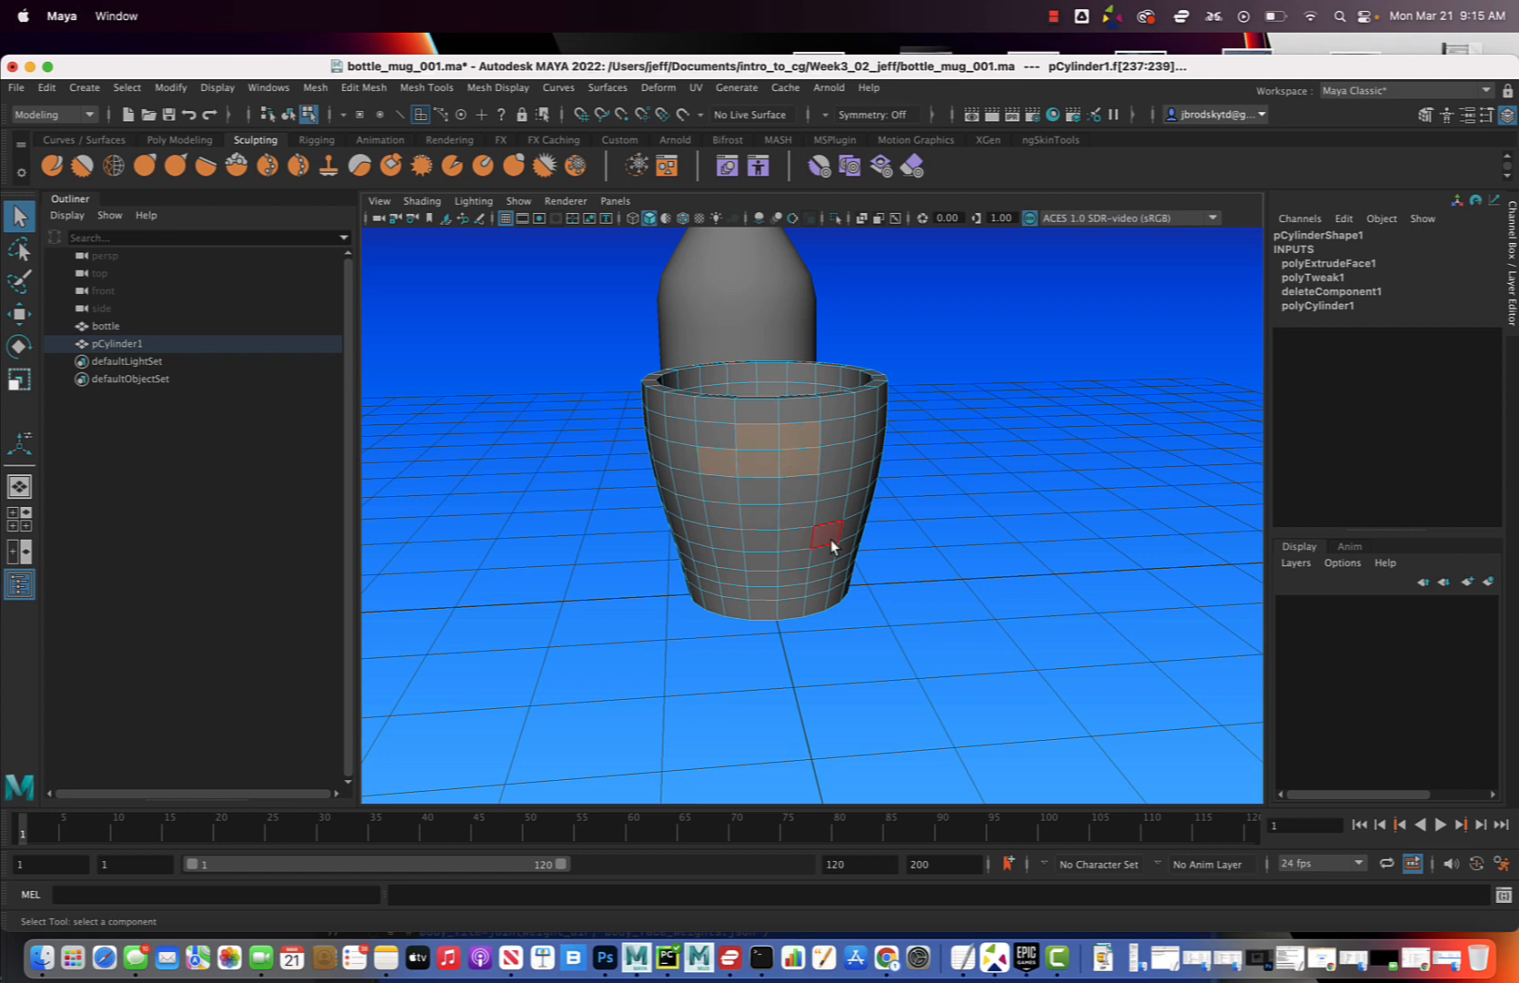
ctrl+click(715, 456)
- Extrude the four selected faces outward from the mug with a Local Translate Z of about 1.417
alt+drag(821, 569, 858, 559)
alt+middle_drag(843, 535, 779, 559)
scroll(778, 557, down, 2)
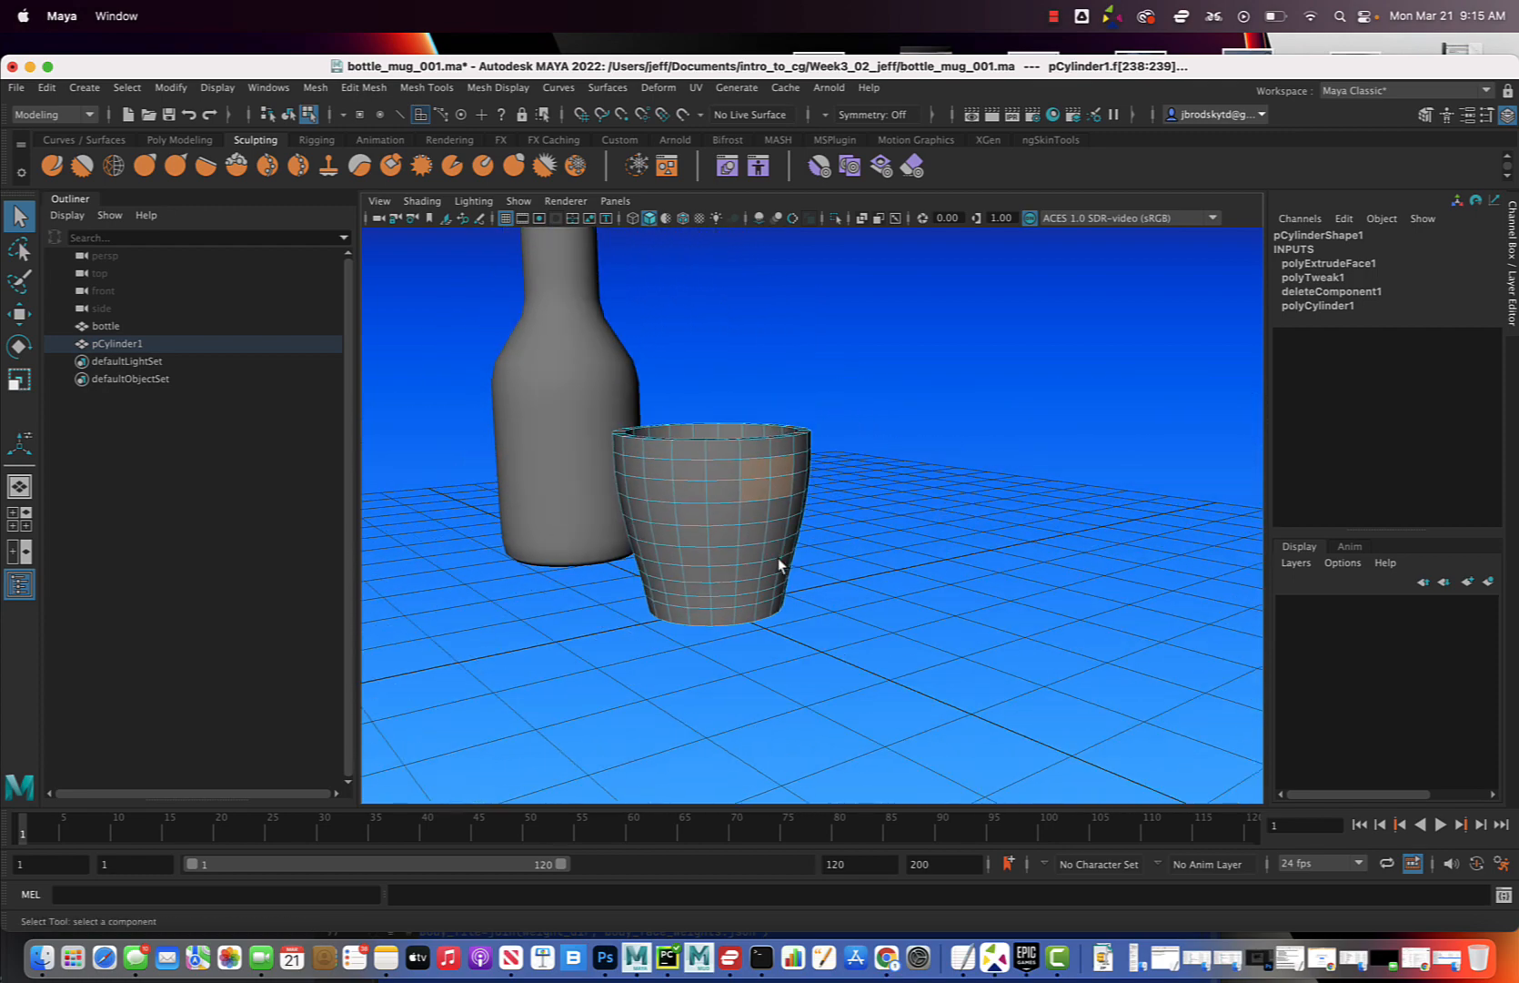
scroll(778, 558, up, 5)
alt+drag(780, 560, 796, 467)
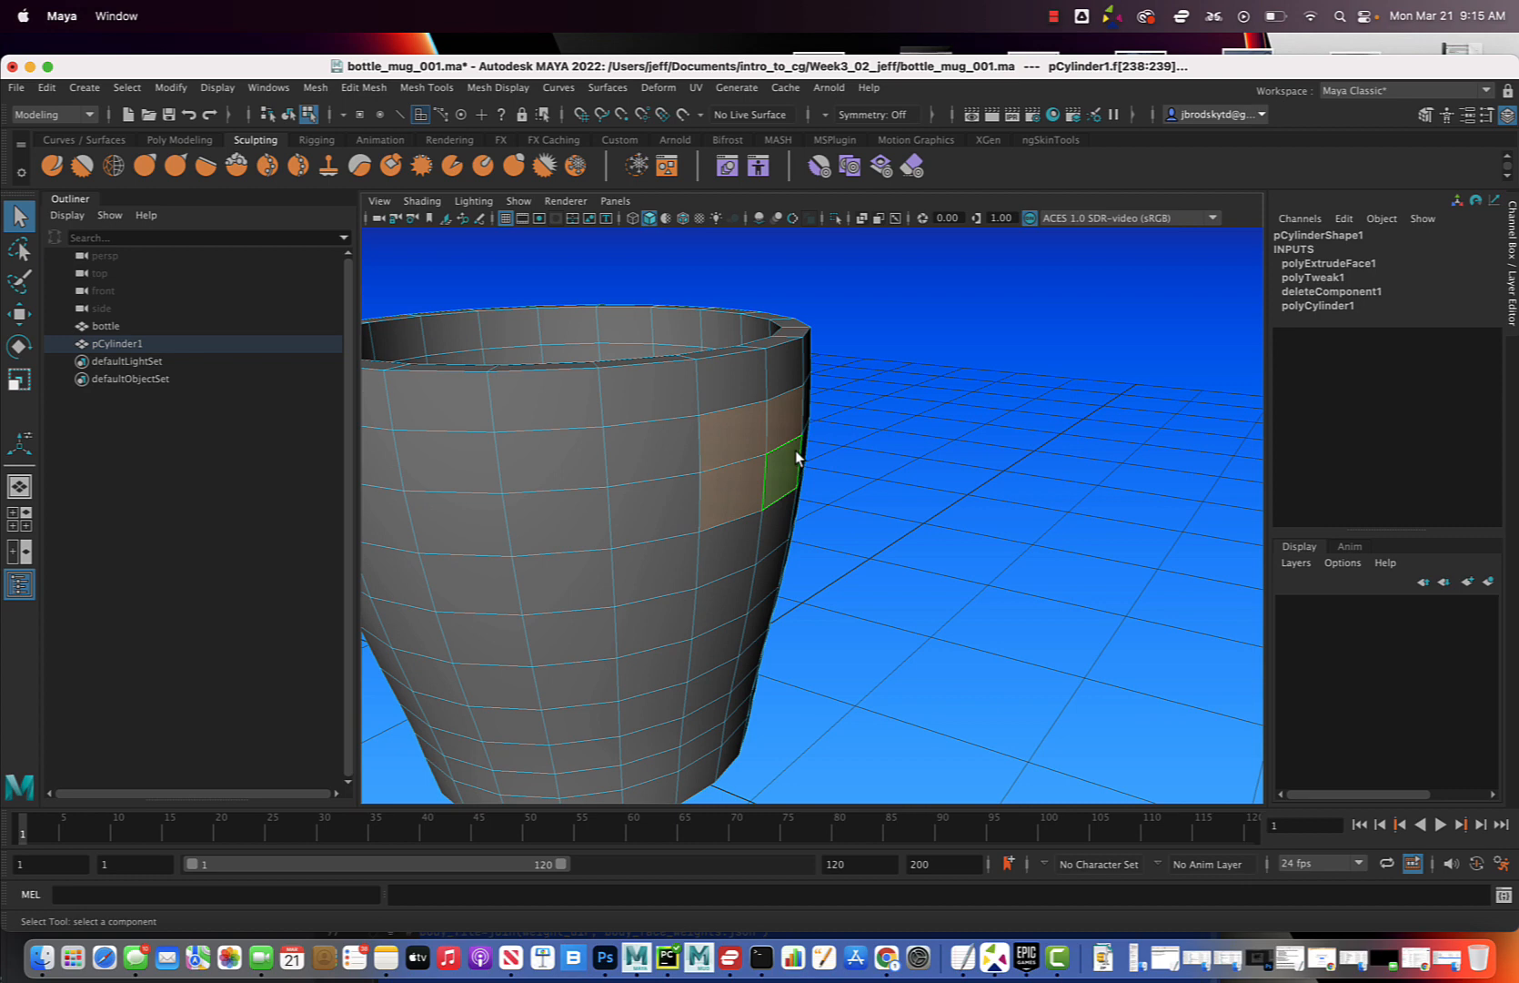
click(362, 89)
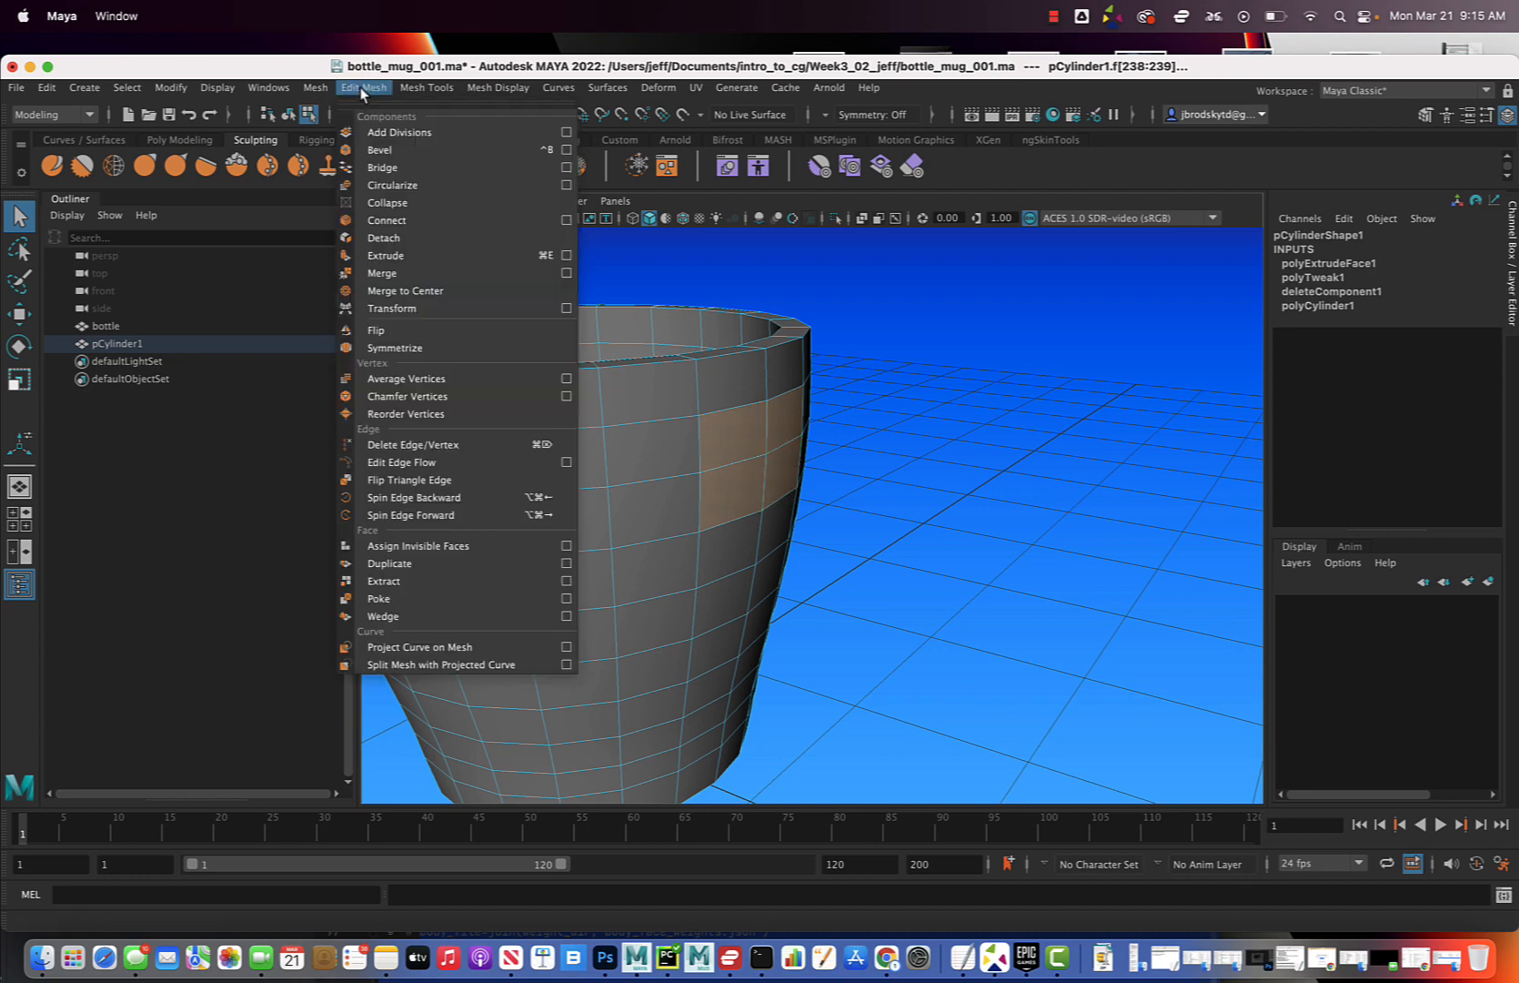
click(433, 262)
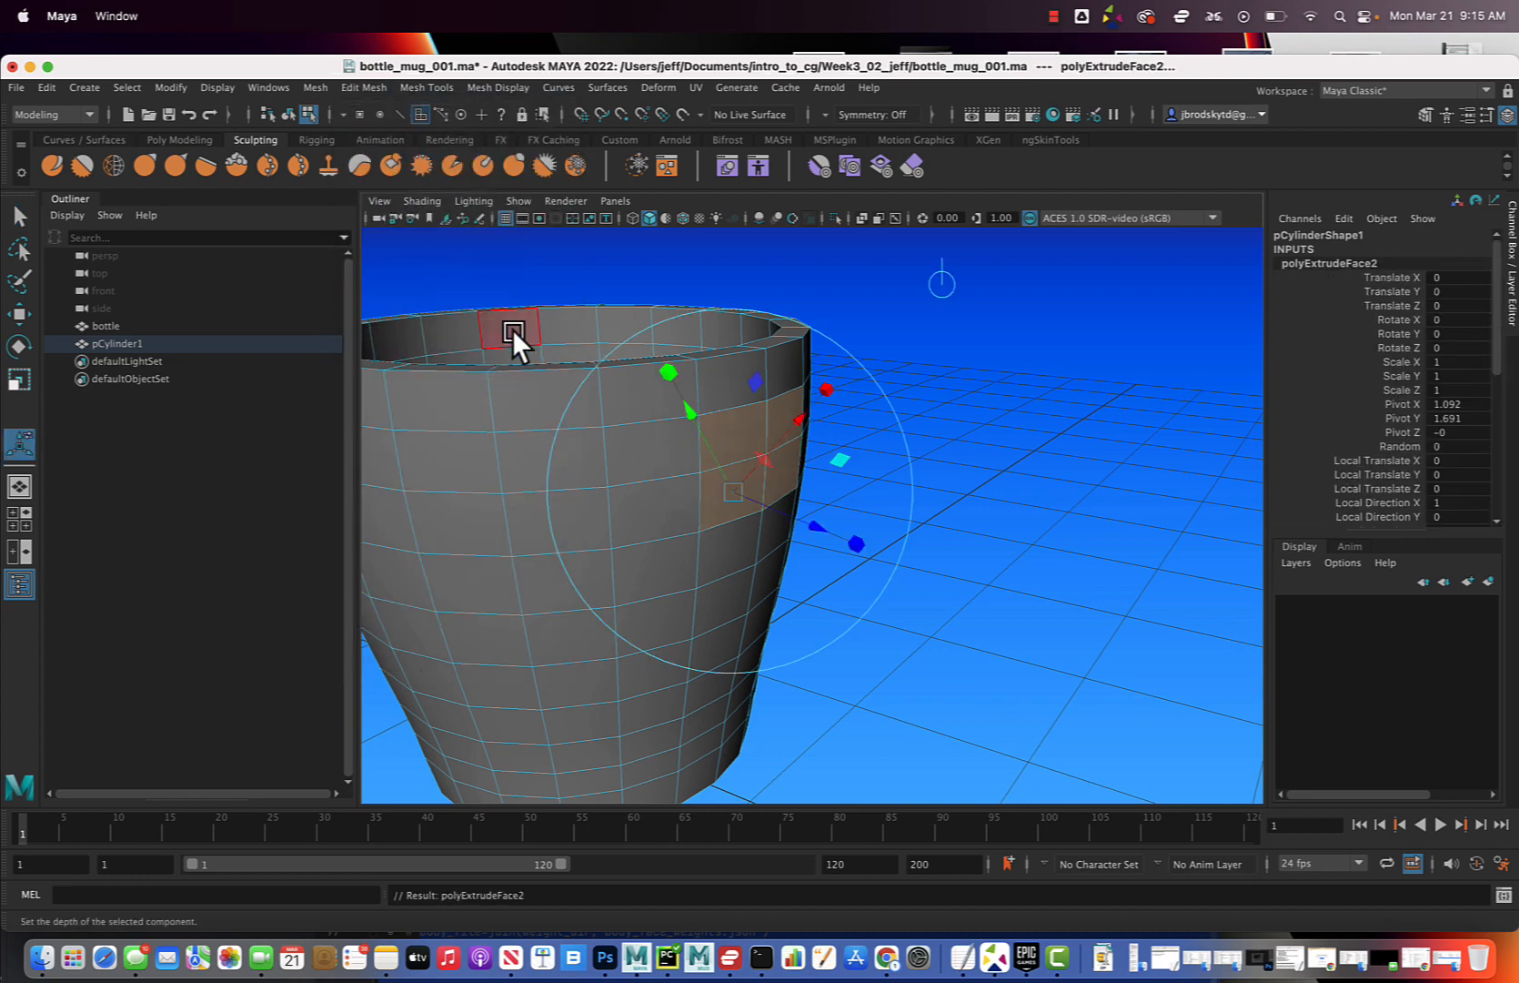
alt+drag(771, 495, 800, 512)
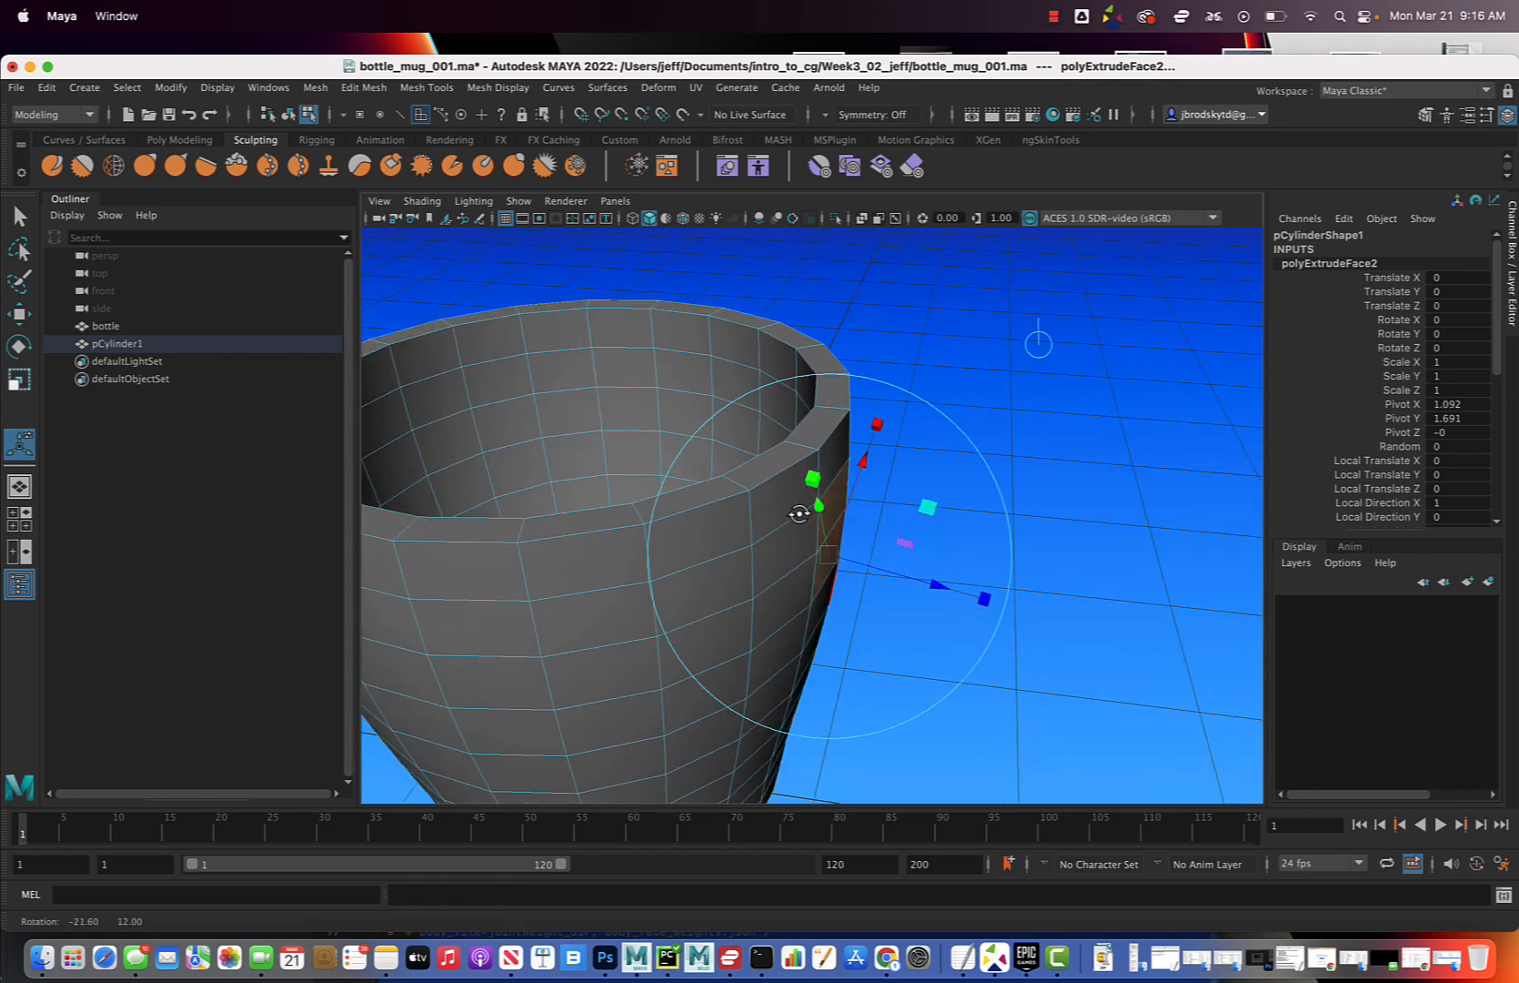
drag(937, 584, 1346, 708)
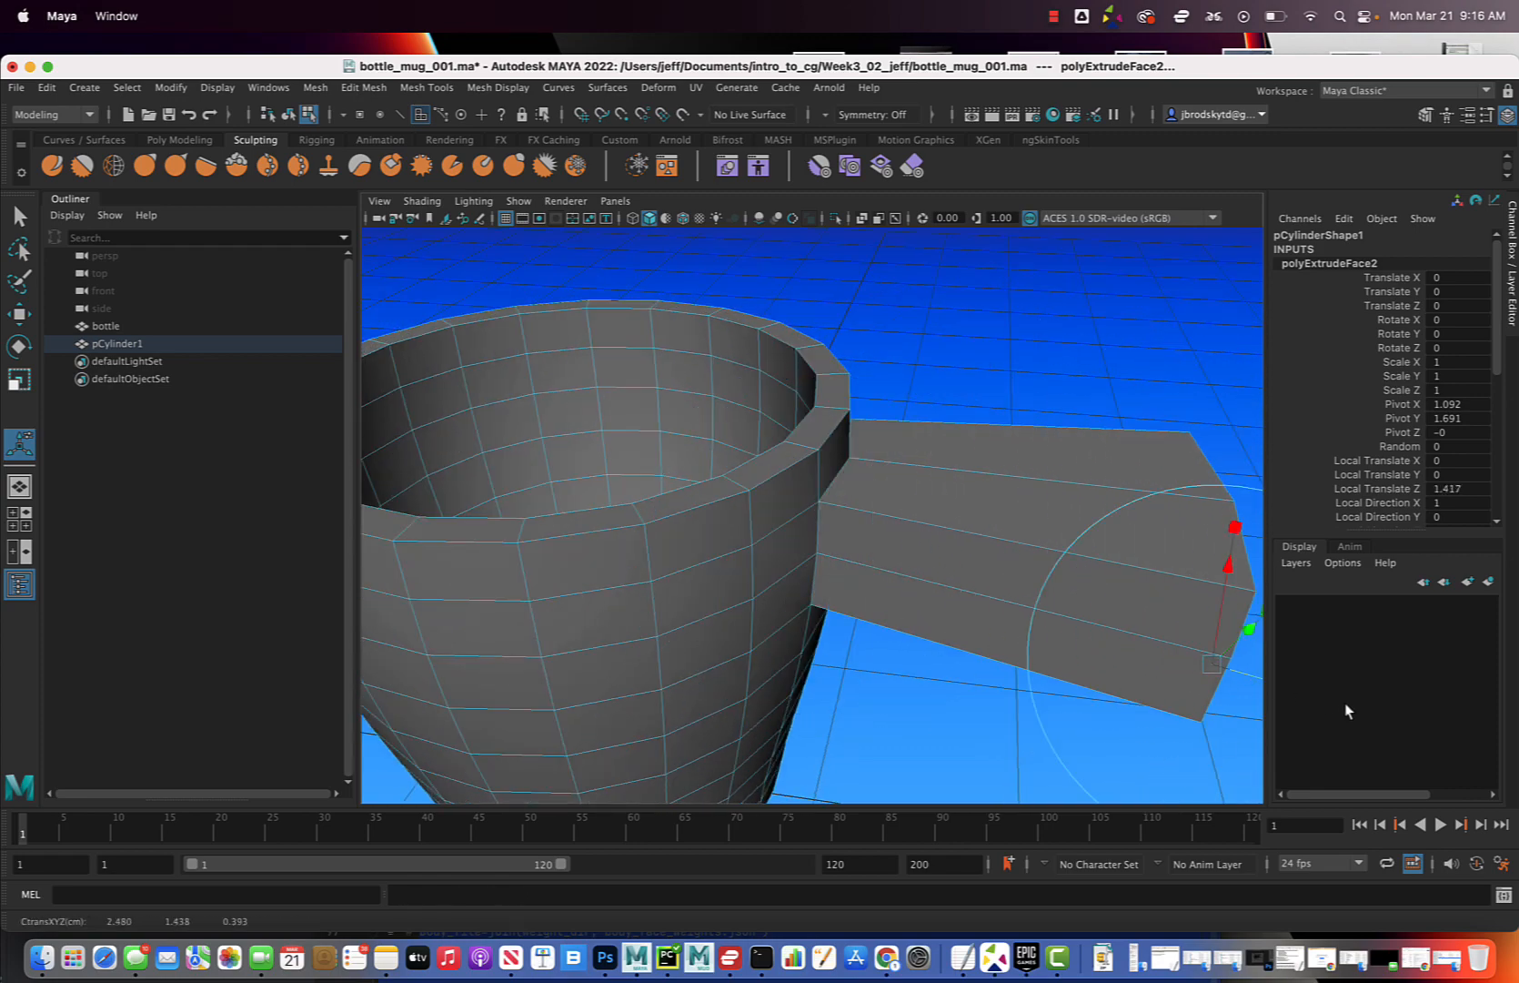
- Pull the extruded faces back toward the mug wall, to a Local Translate Z of about 0.061
alt+drag(1047, 637, 993, 607)
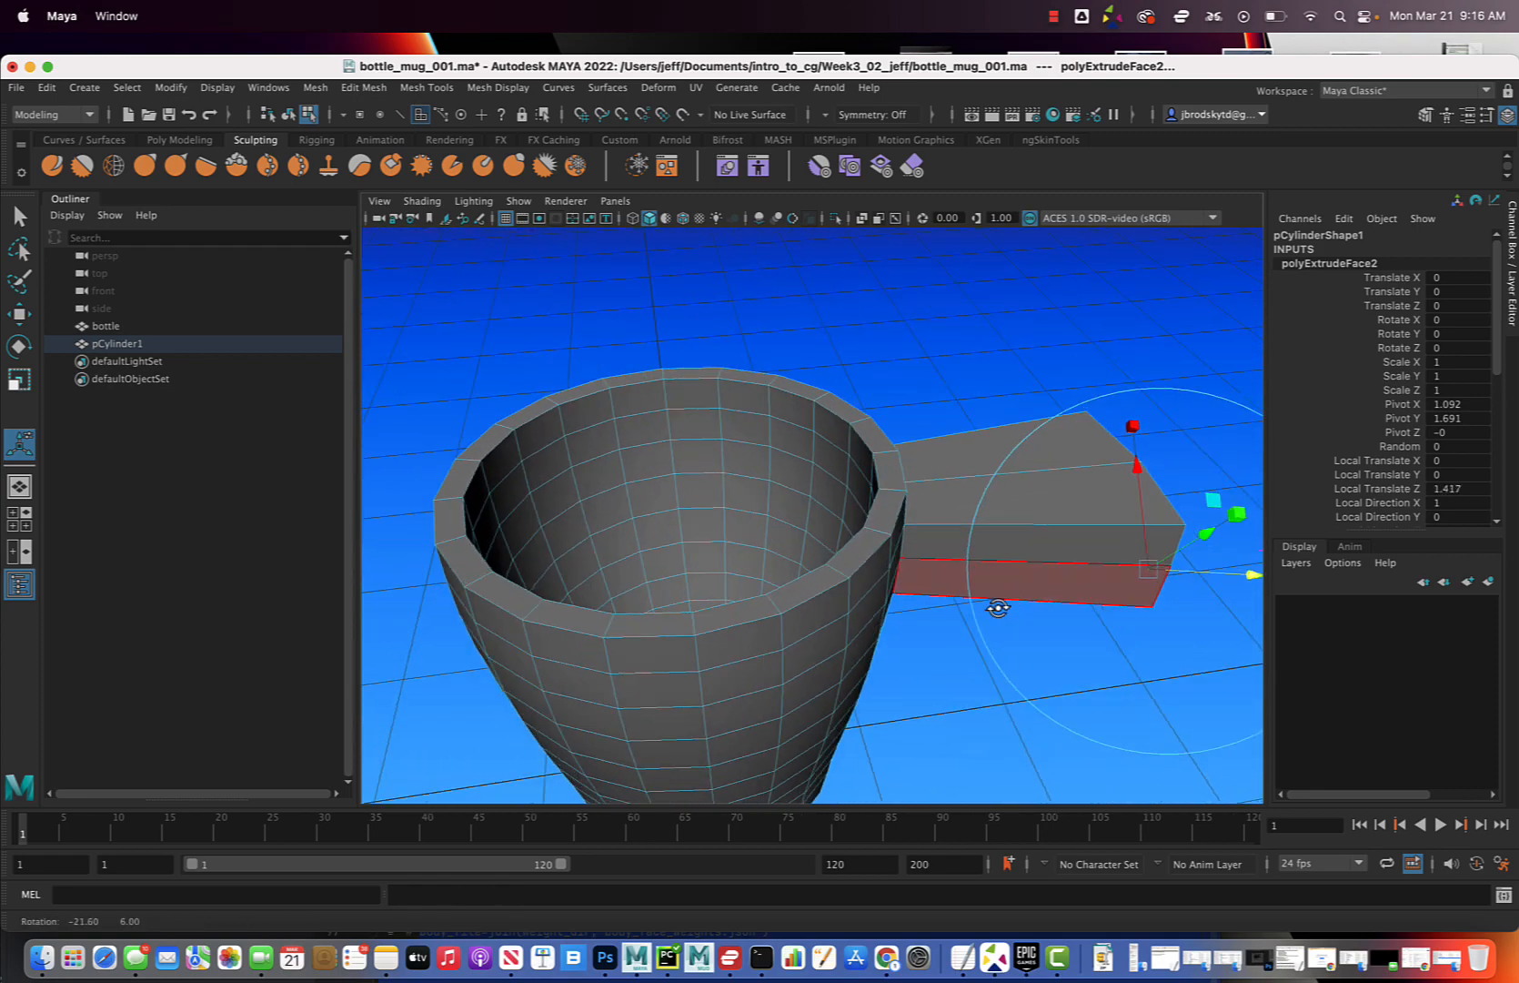
alt+middle_drag(993, 604, 882, 607)
alt+drag(882, 607, 624, 485)
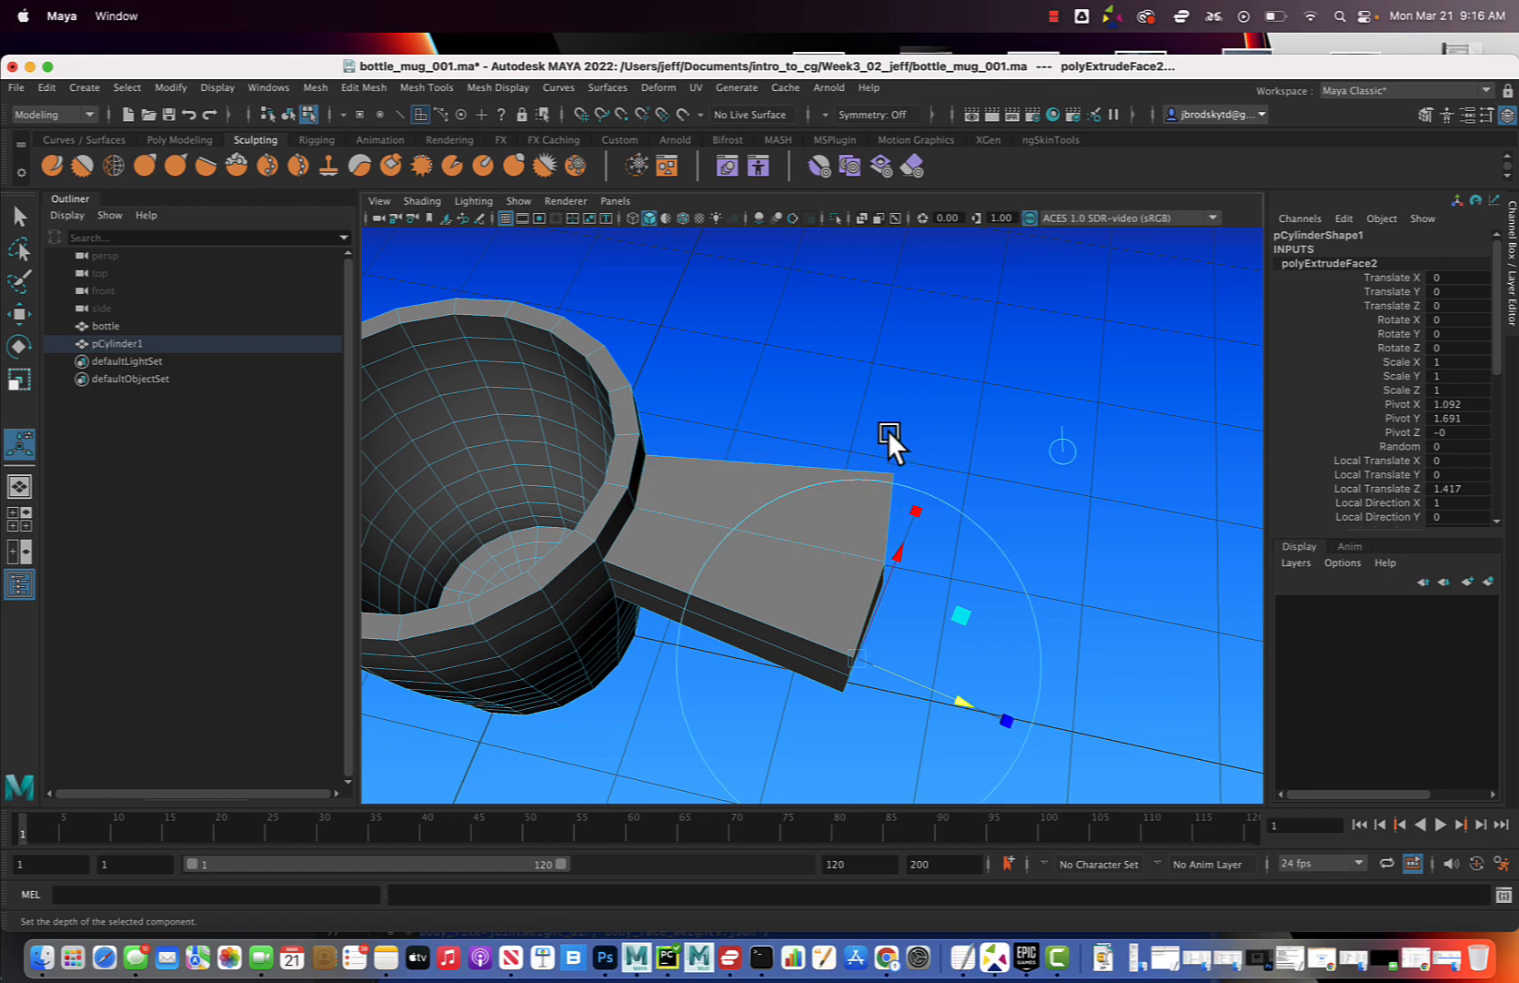
mouse_move(895, 494)
alt+mouse_down()
mouse_move(889, 518)
mouse_move(825, 497)
mouse_move(907, 518)
alt+mouse_up()
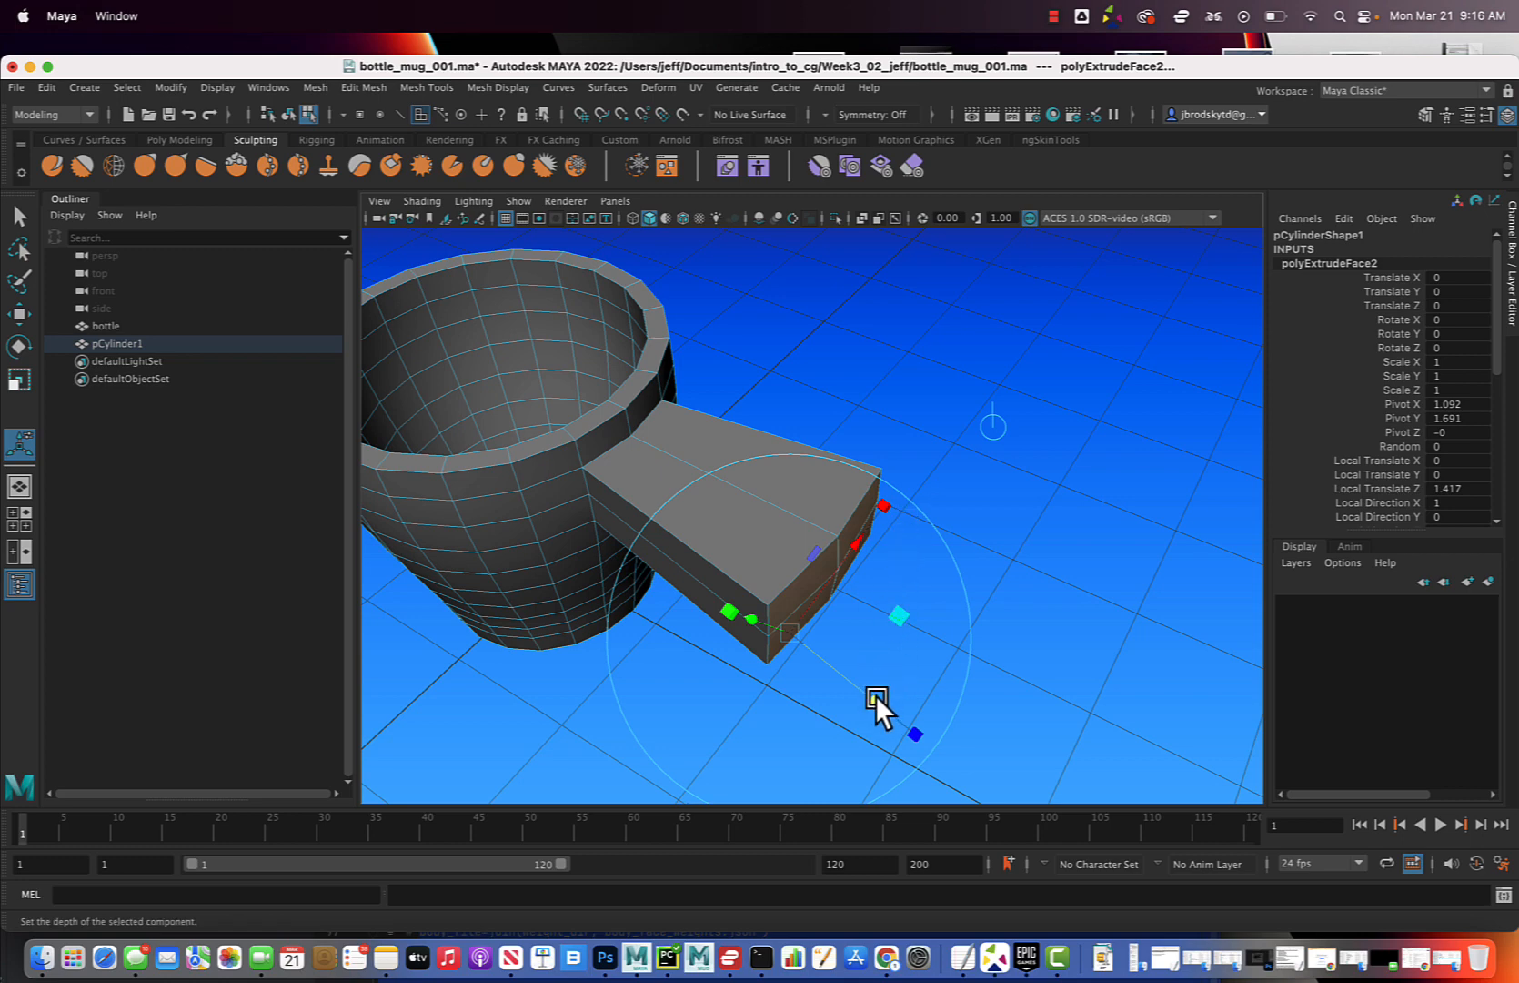
drag(875, 698, 676, 566)
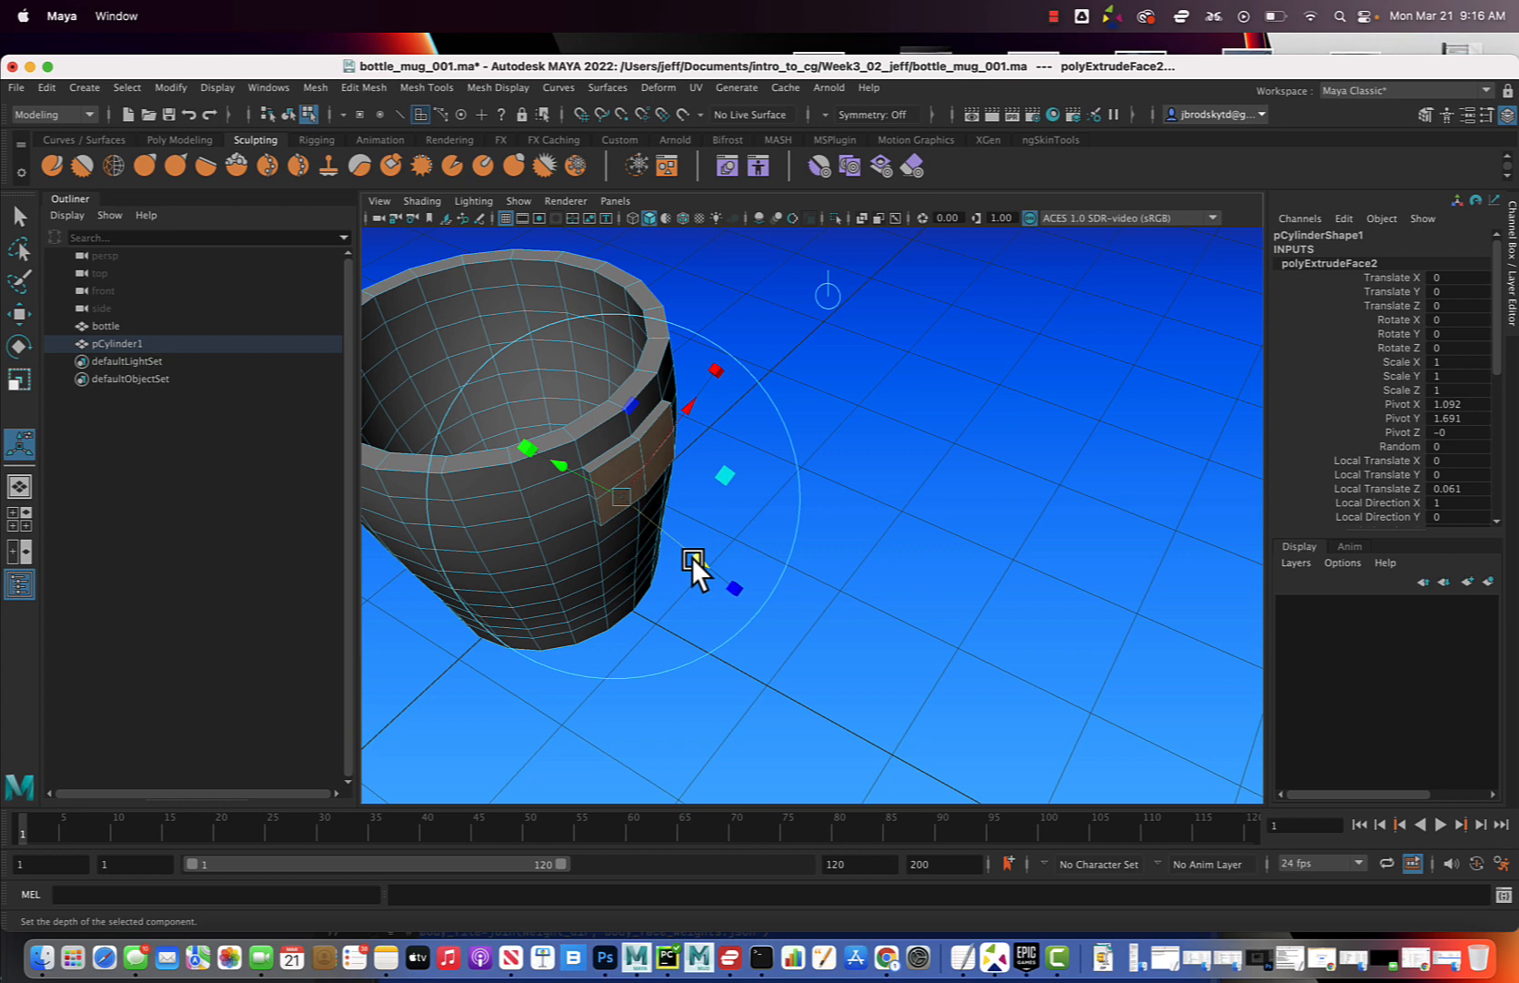
- Move the extruded faces straight out along the X axis to form a short stub for the handle
key(w)
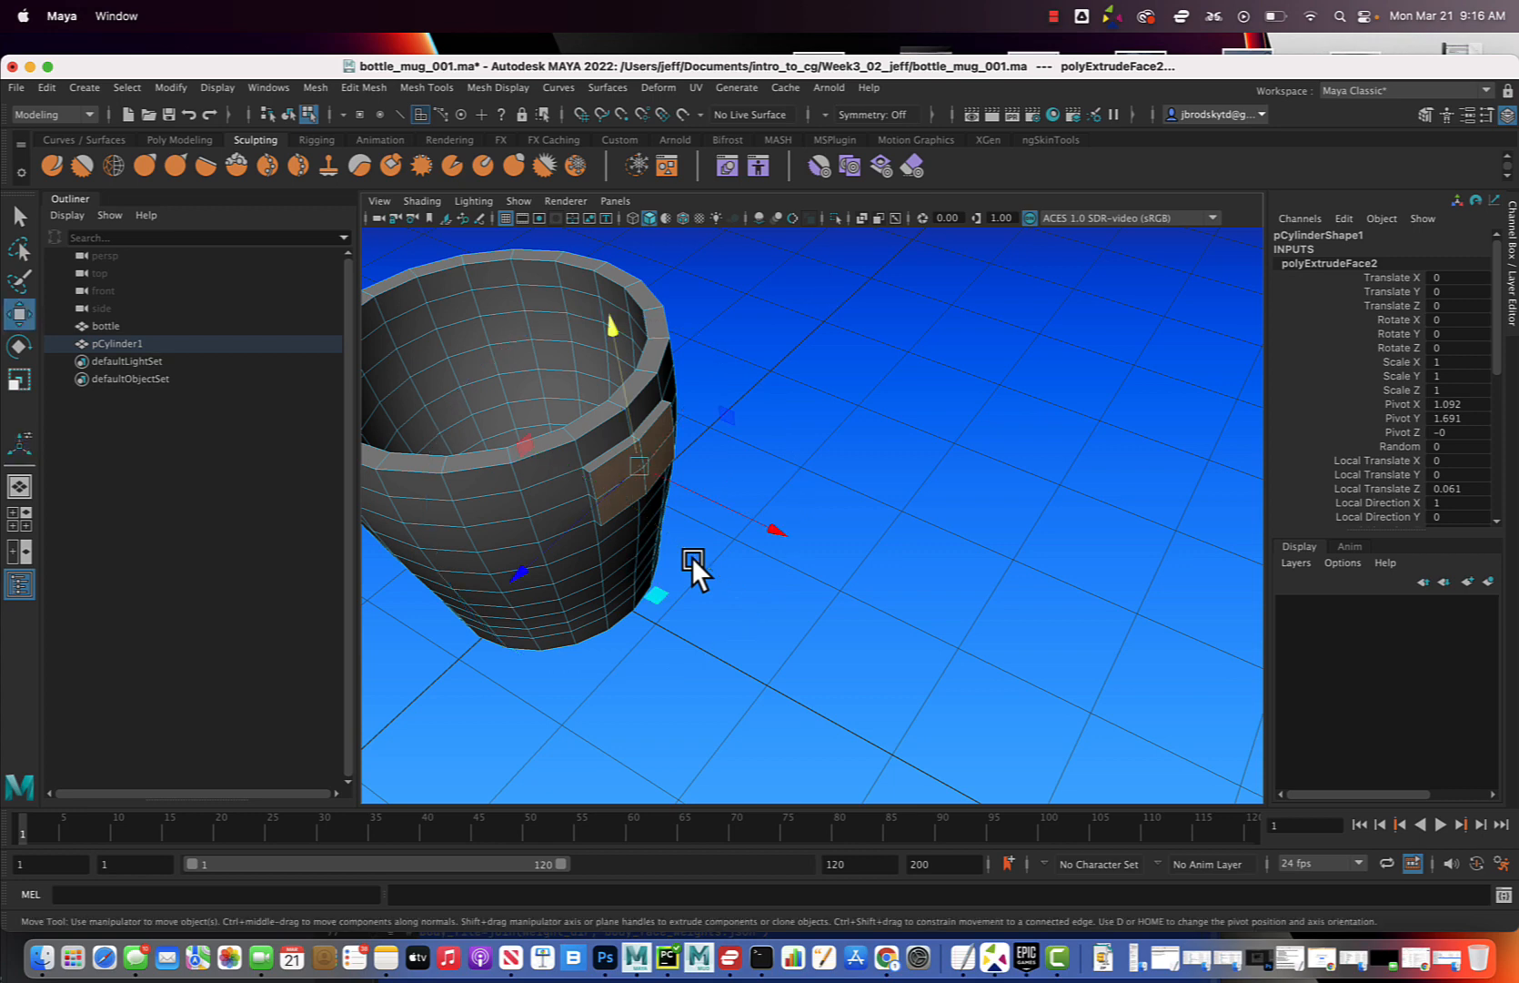
drag(773, 529, 1168, 635)
alt+drag(1008, 631, 936, 567)
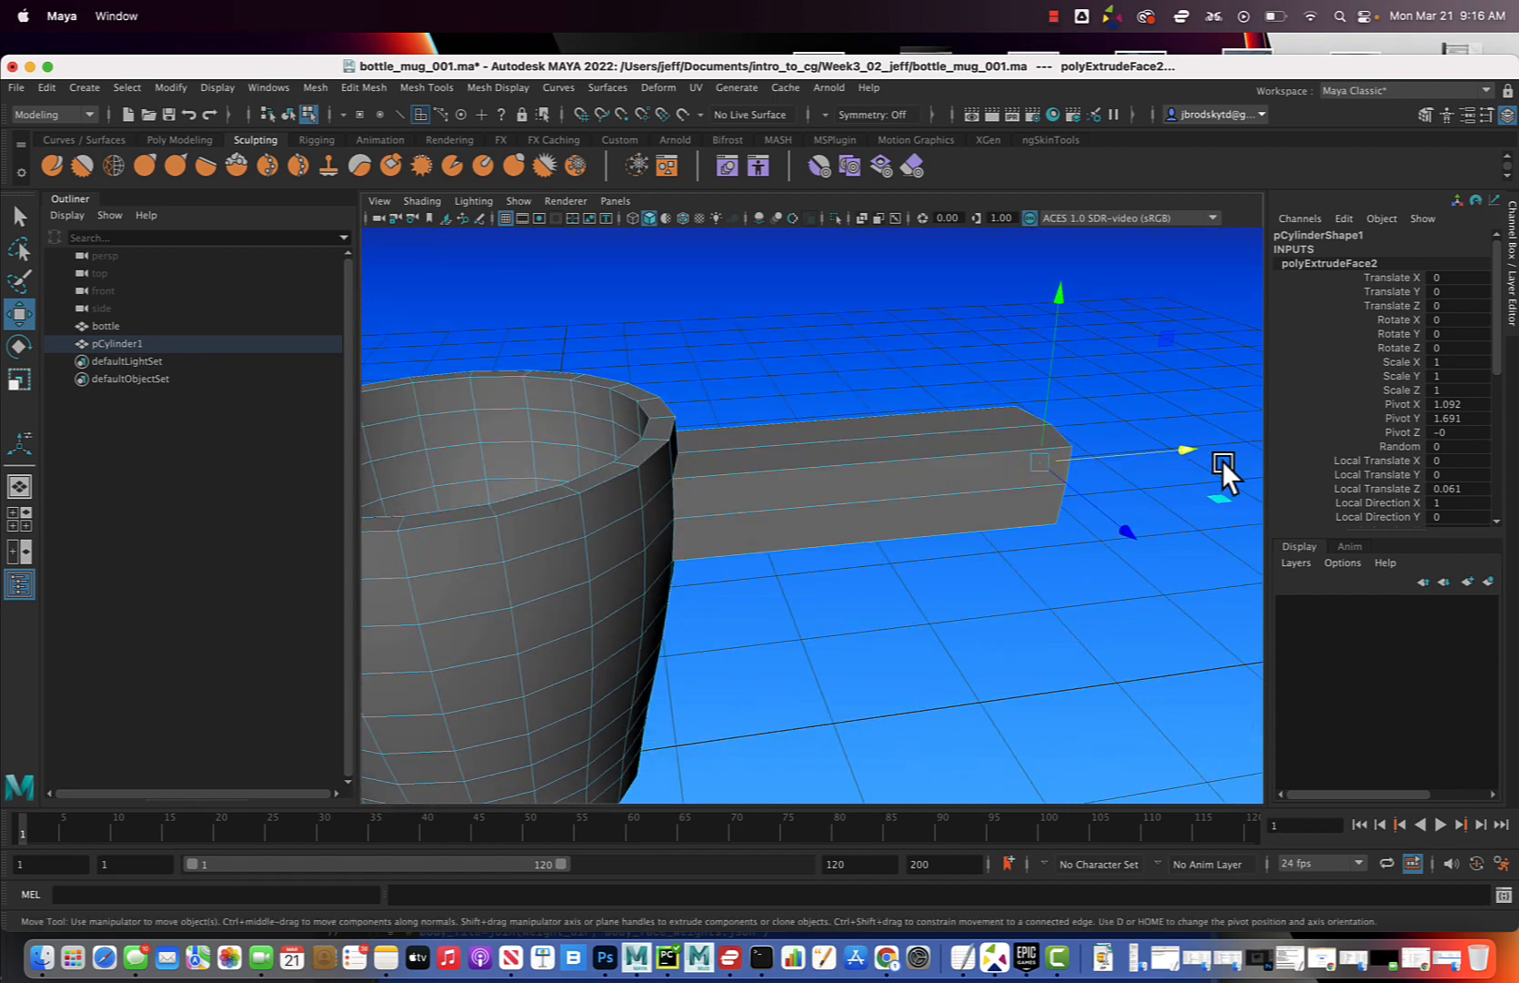
alt+drag(1098, 469, 1006, 505)
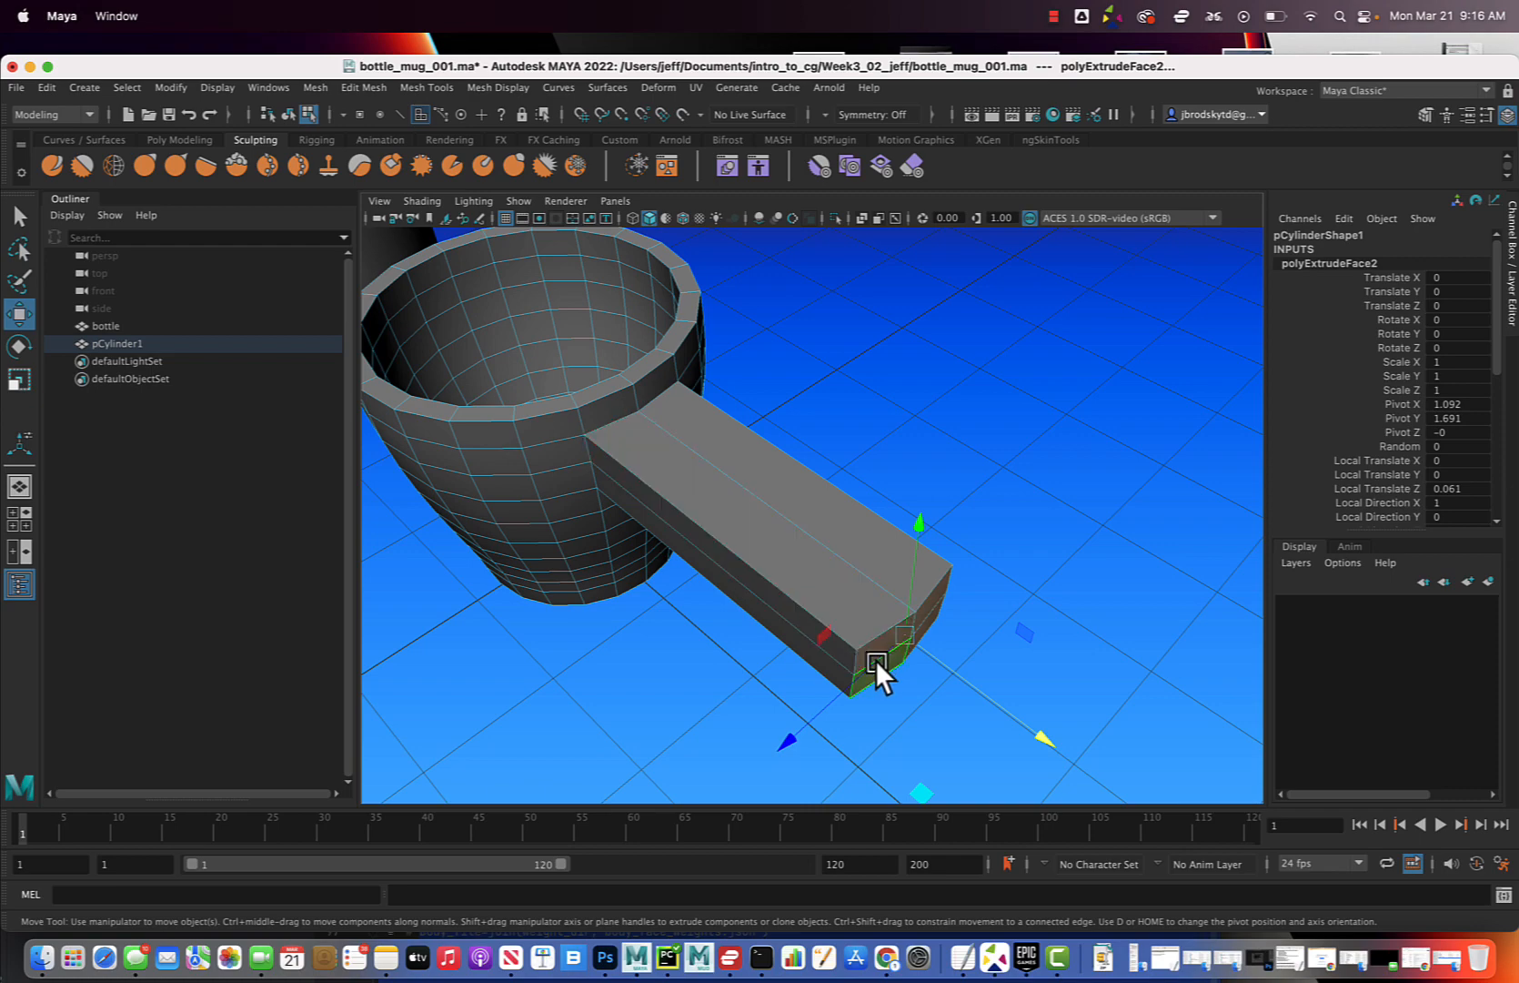
alt+drag(875, 660, 993, 610)
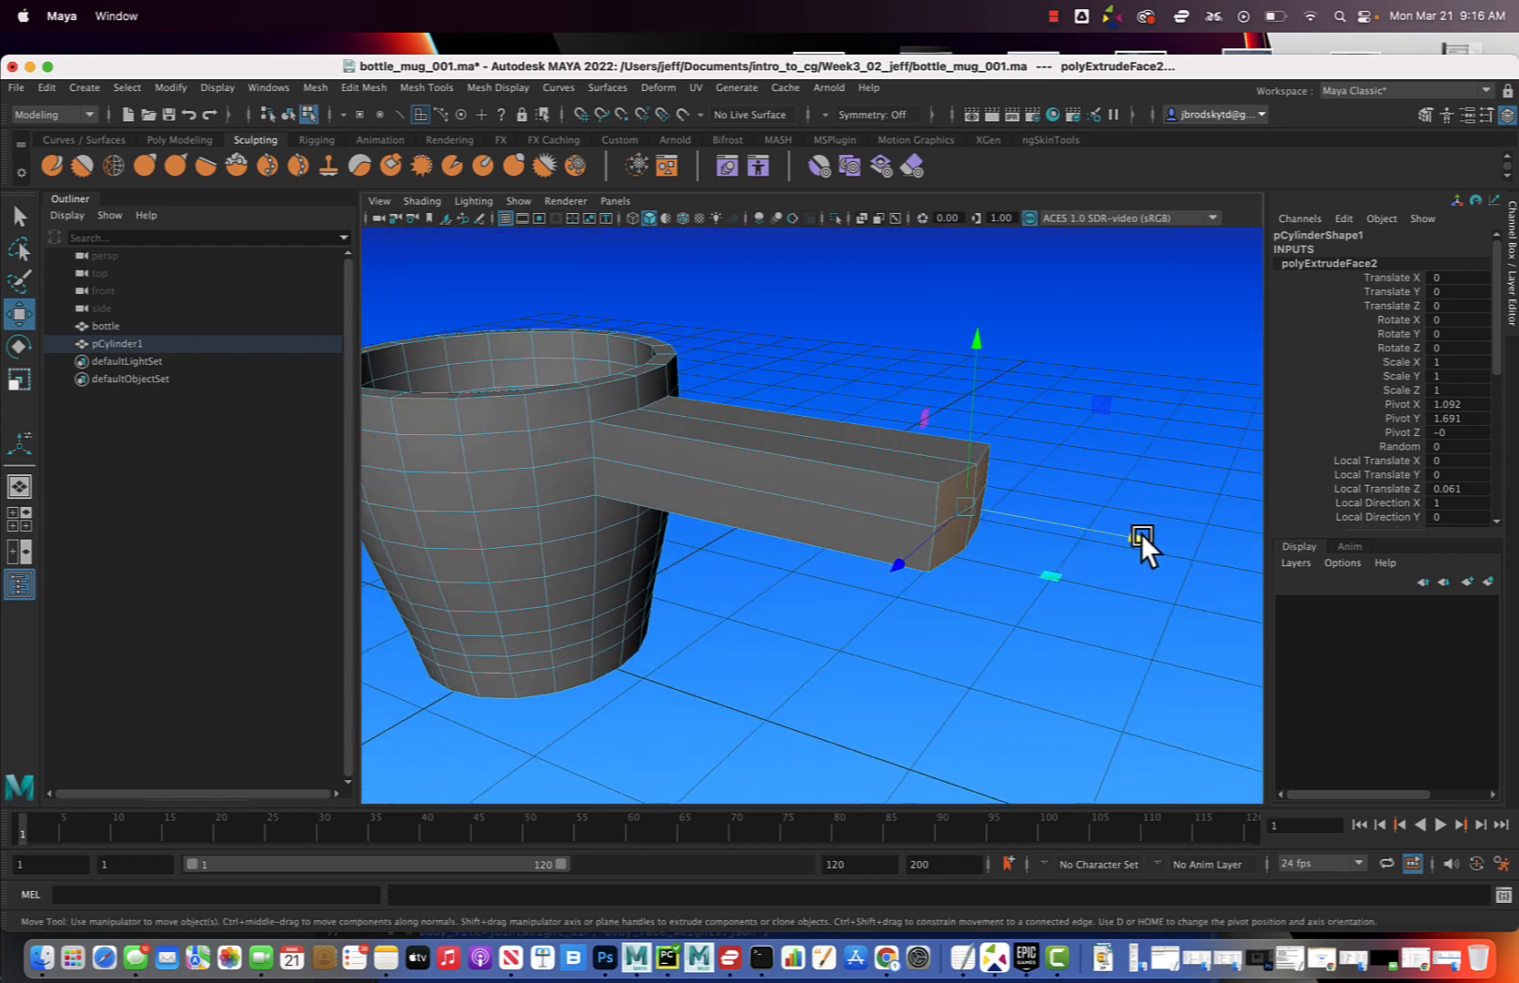
drag(1141, 533, 892, 478)
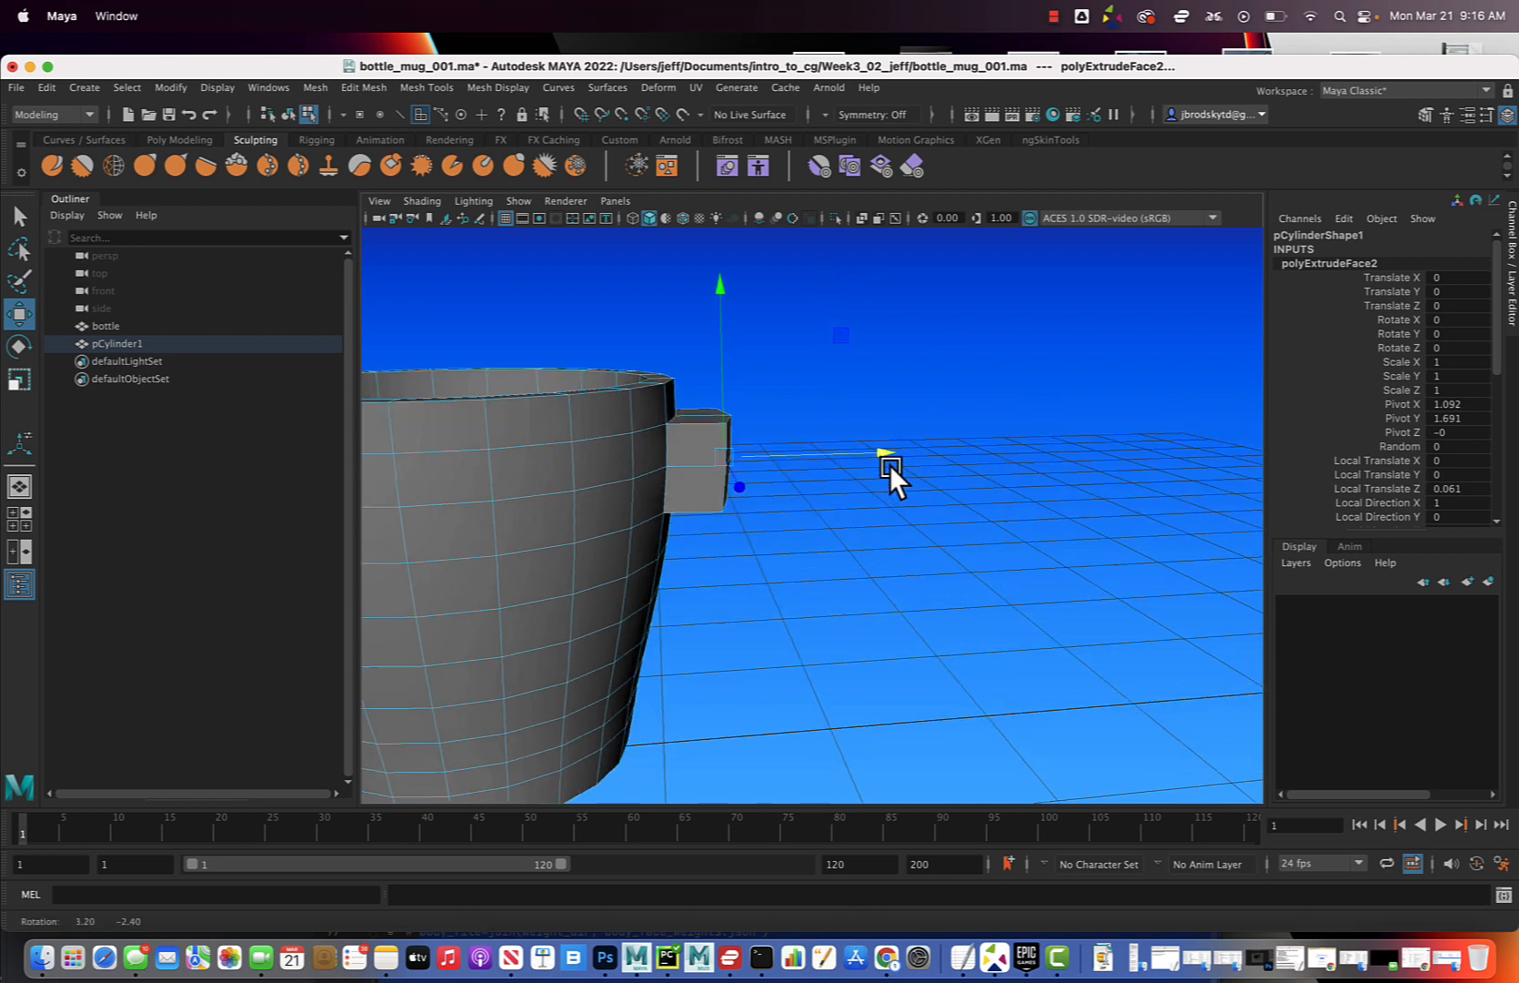
- Adjust the vertical position of the handle stub's end faces
drag(716, 285, 716, 443)
scroll(717, 446, down, 5)
scroll(713, 462, up, 10)
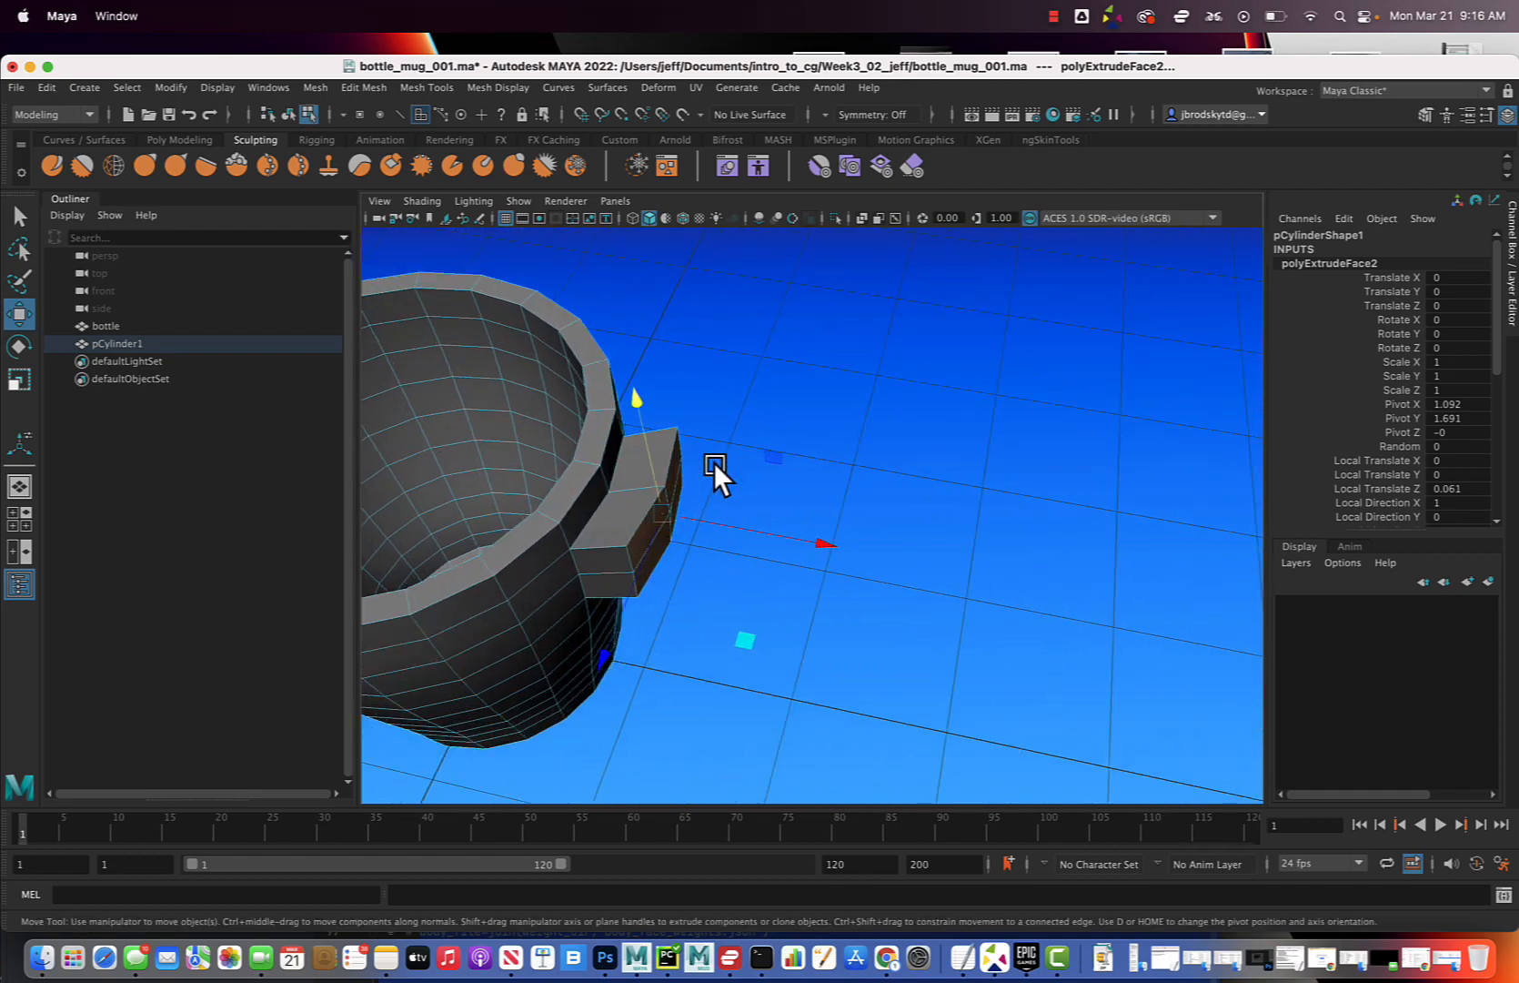
alt+middle_drag(656, 486, 773, 493)
alt+drag(774, 496, 758, 496)
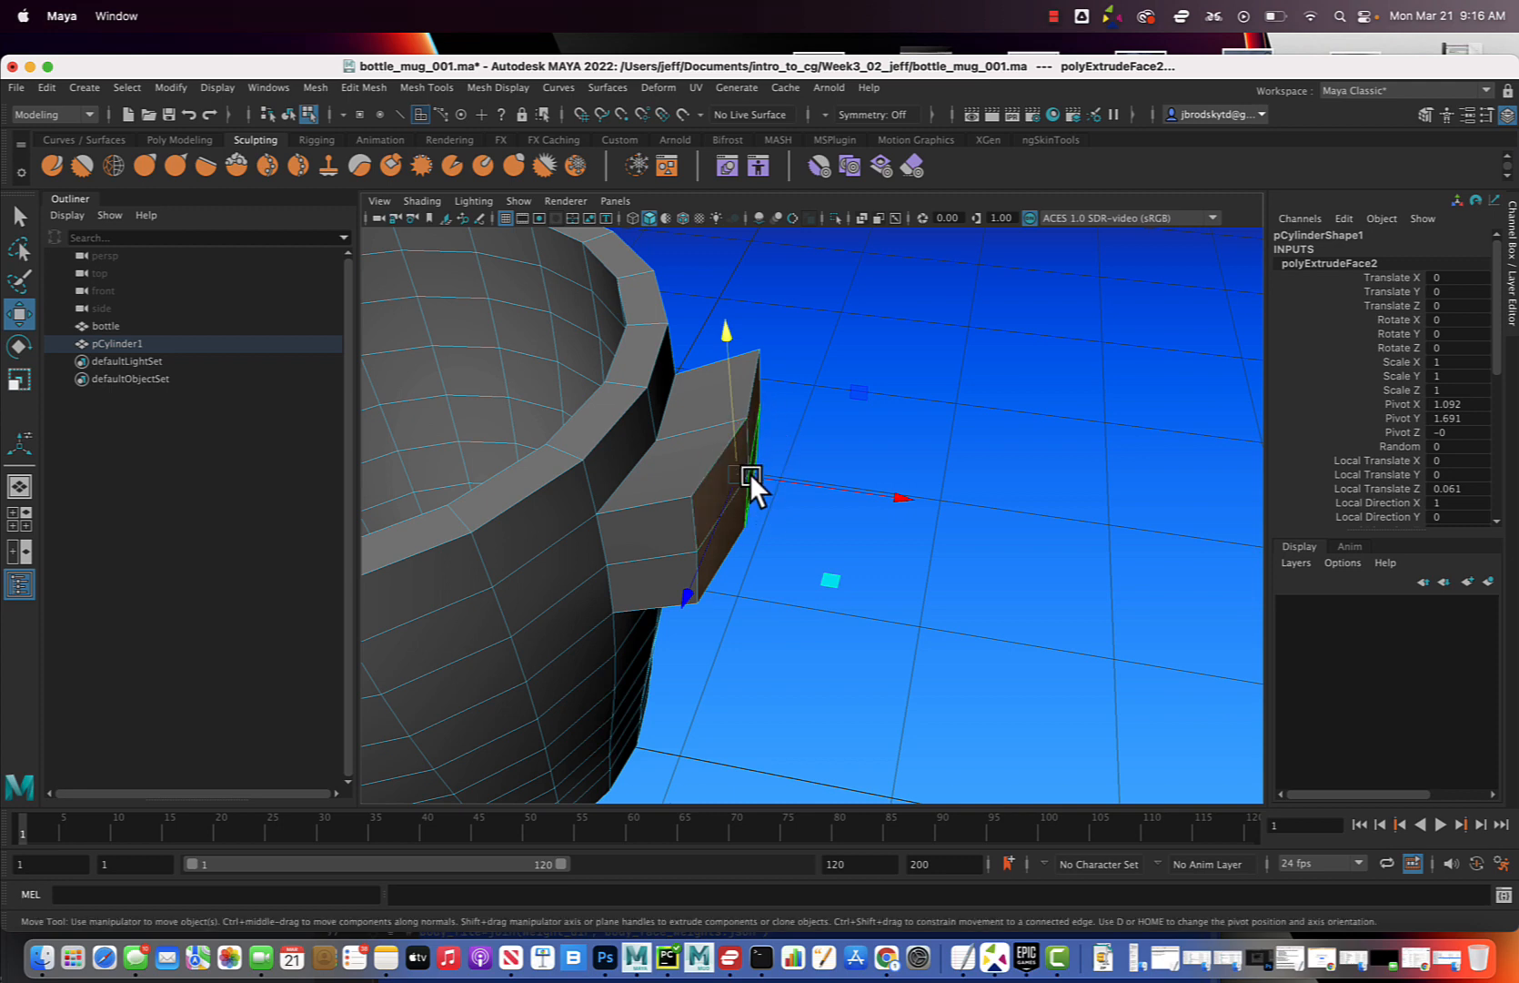
- Scale the stub's end faces along the X axis until they form one flat plane
key(r)
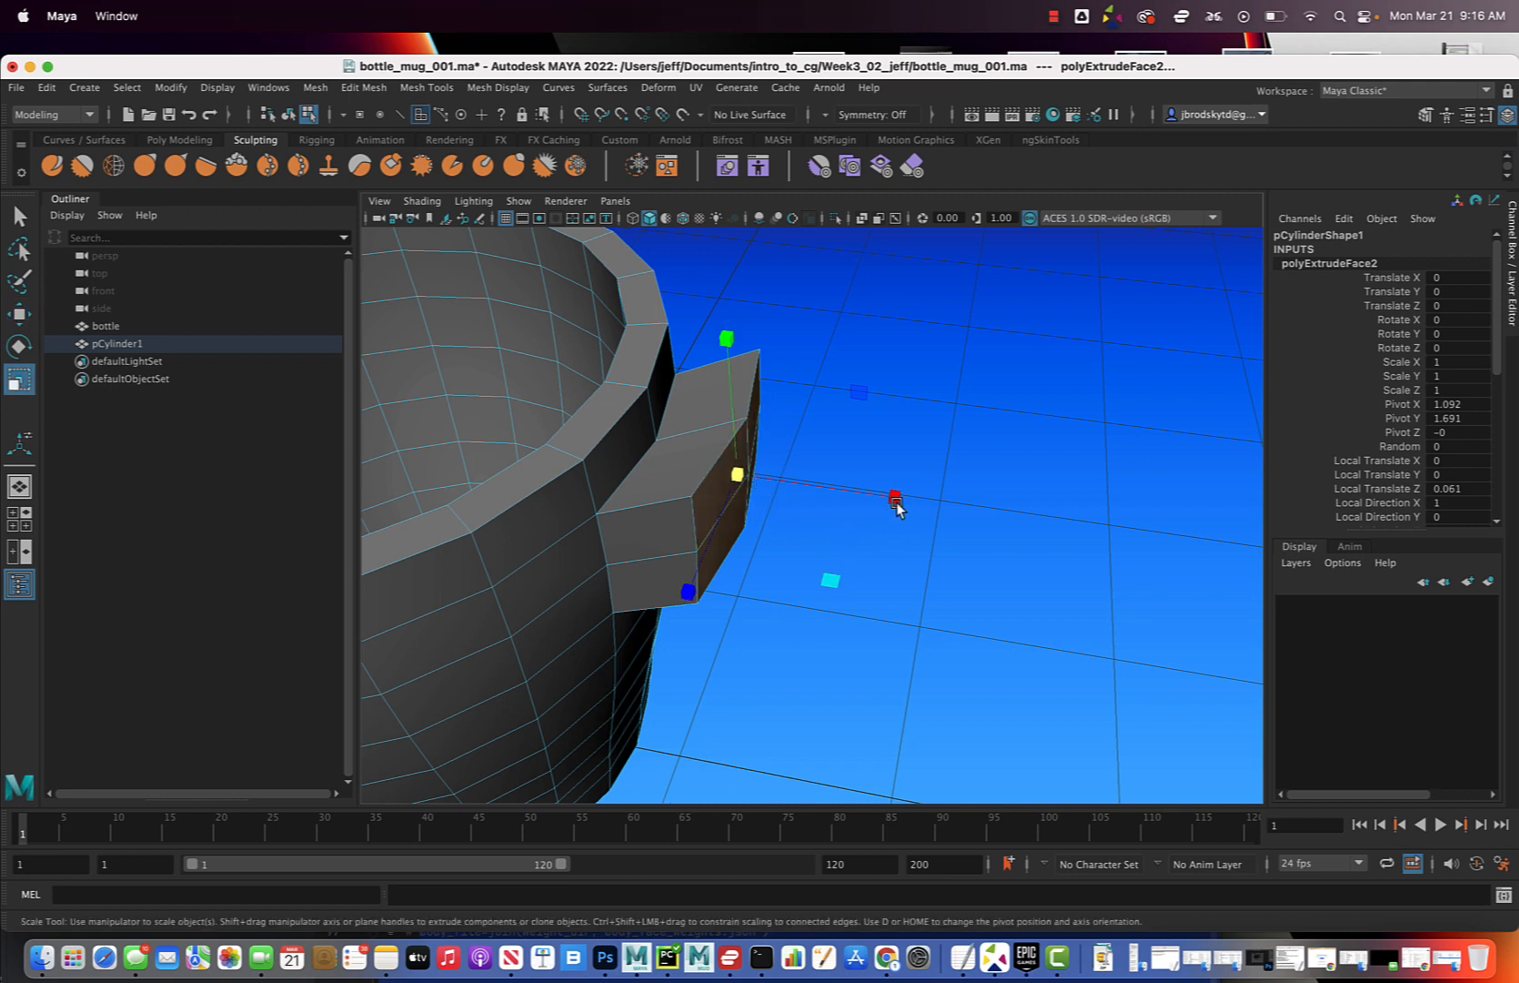
drag(894, 497, 768, 494)
alt+middle_drag(774, 417, 788, 438)
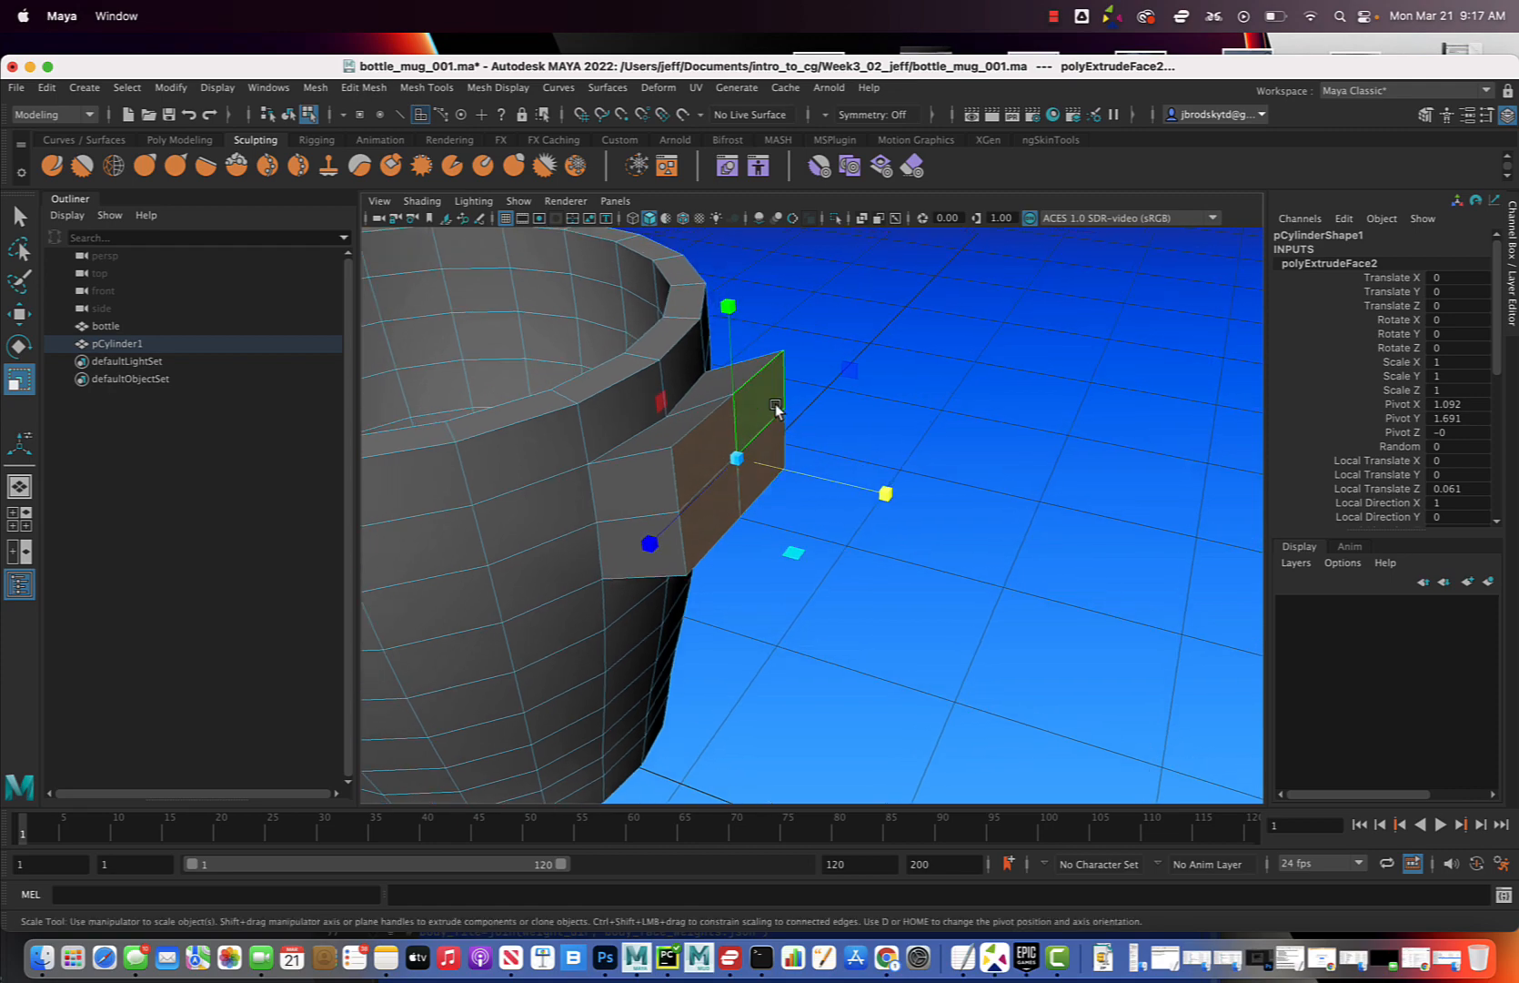
- Select the four corner vertices of the stub's end face and scale them inward to give it a rounder, eight-sided outline
right_drag(770, 390, 719, 393)
alt+drag(719, 393, 771, 451)
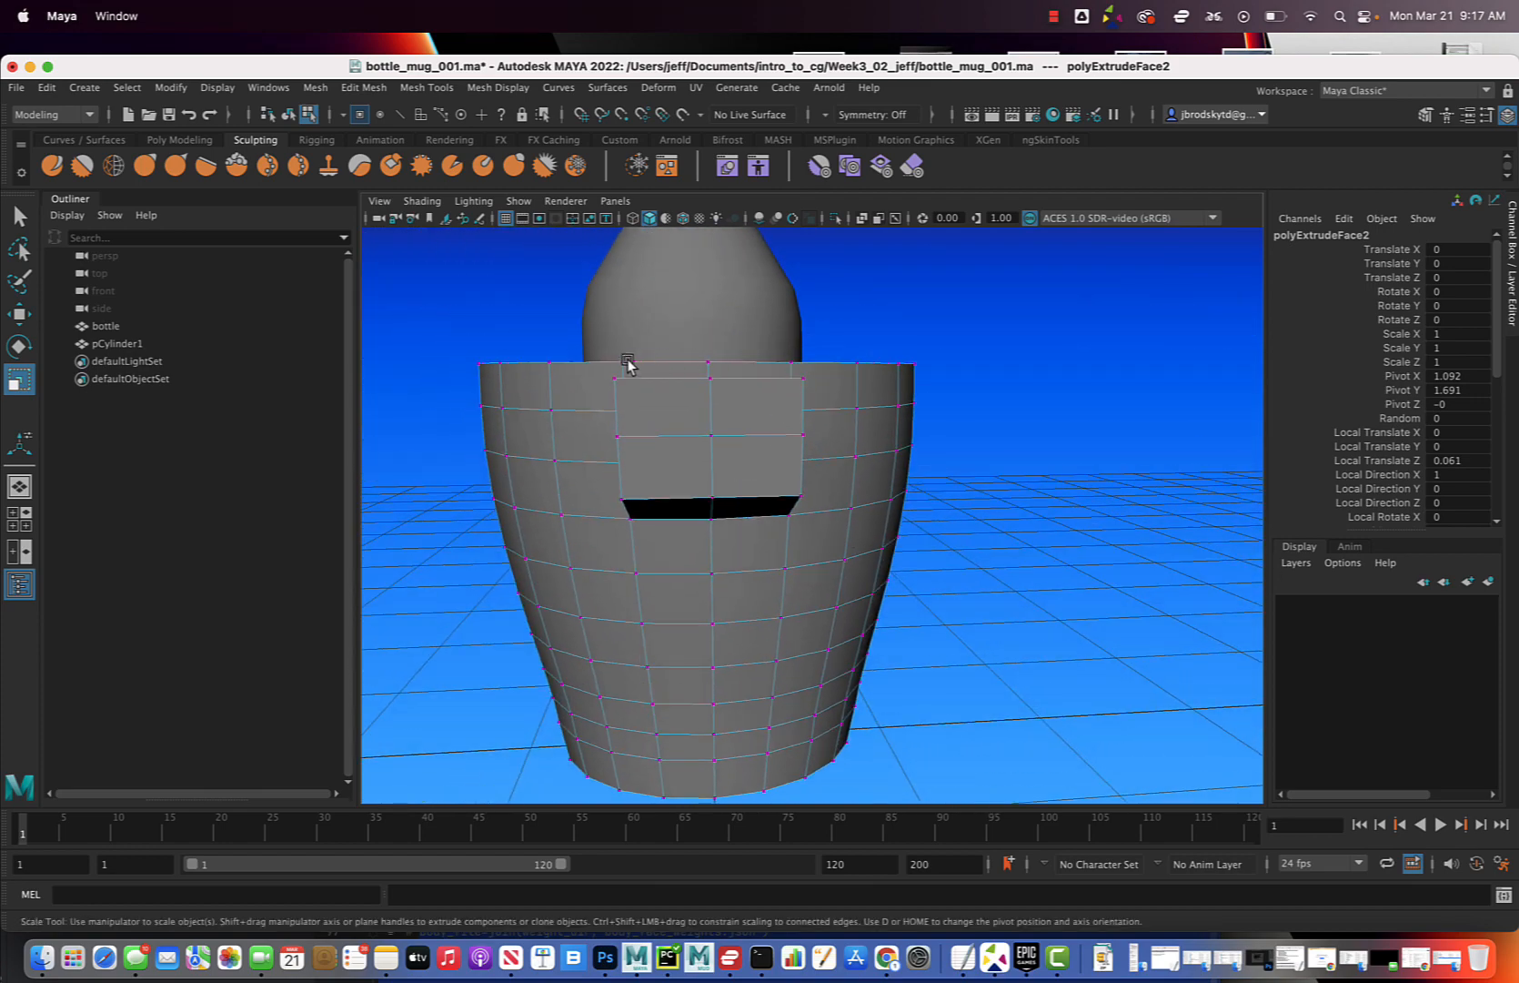
click(803, 378)
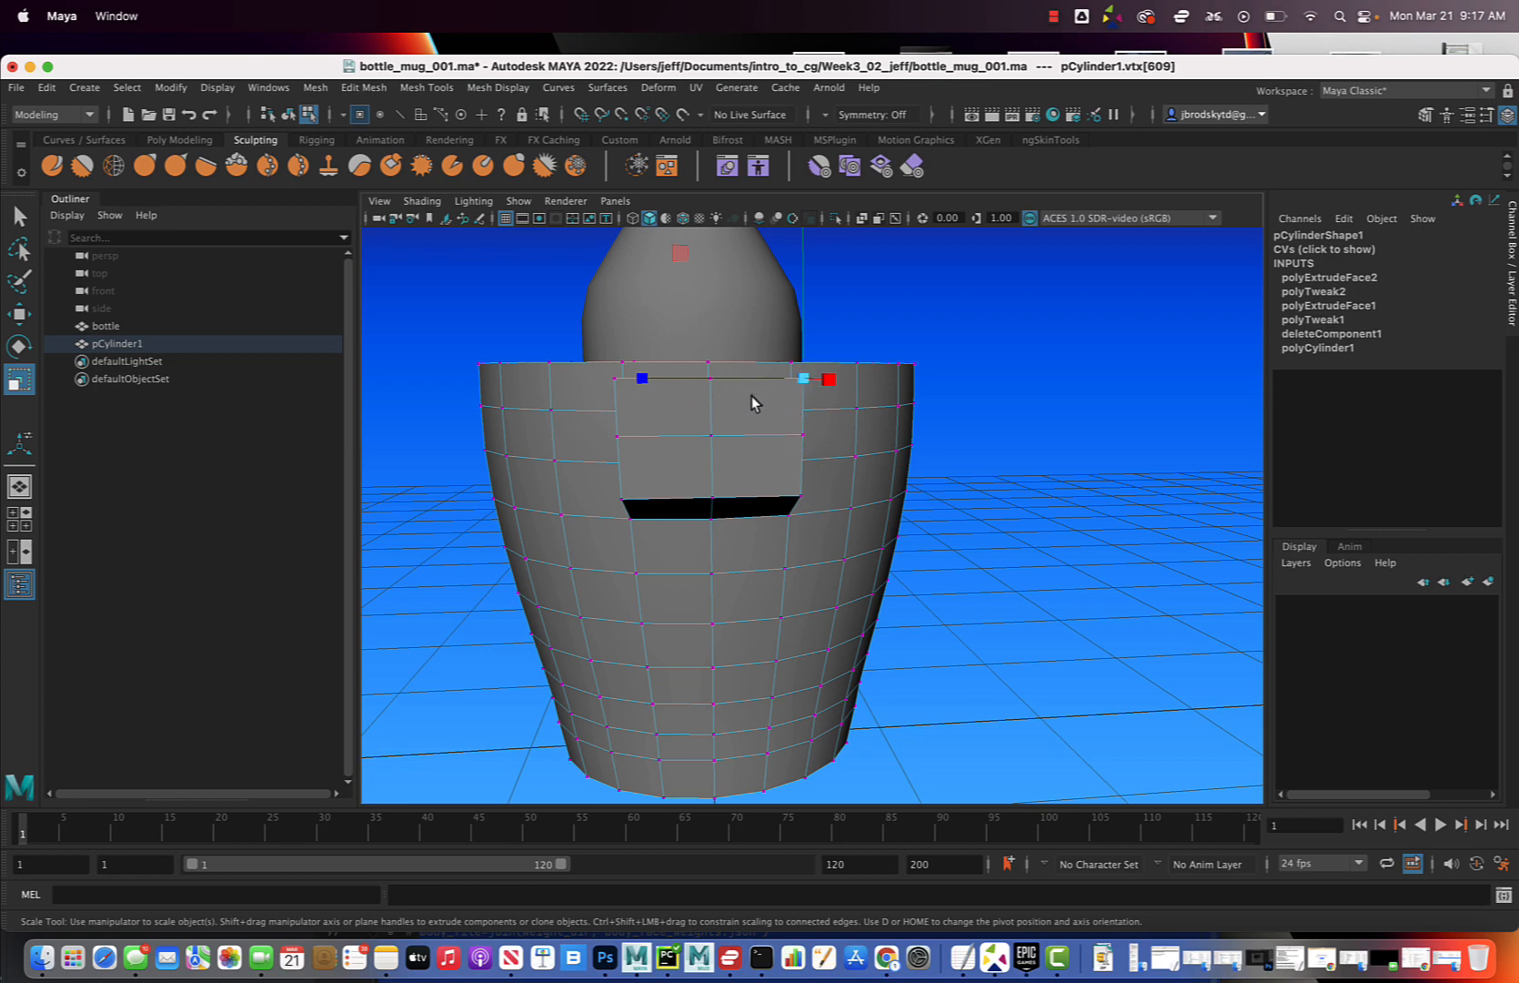
key(q)
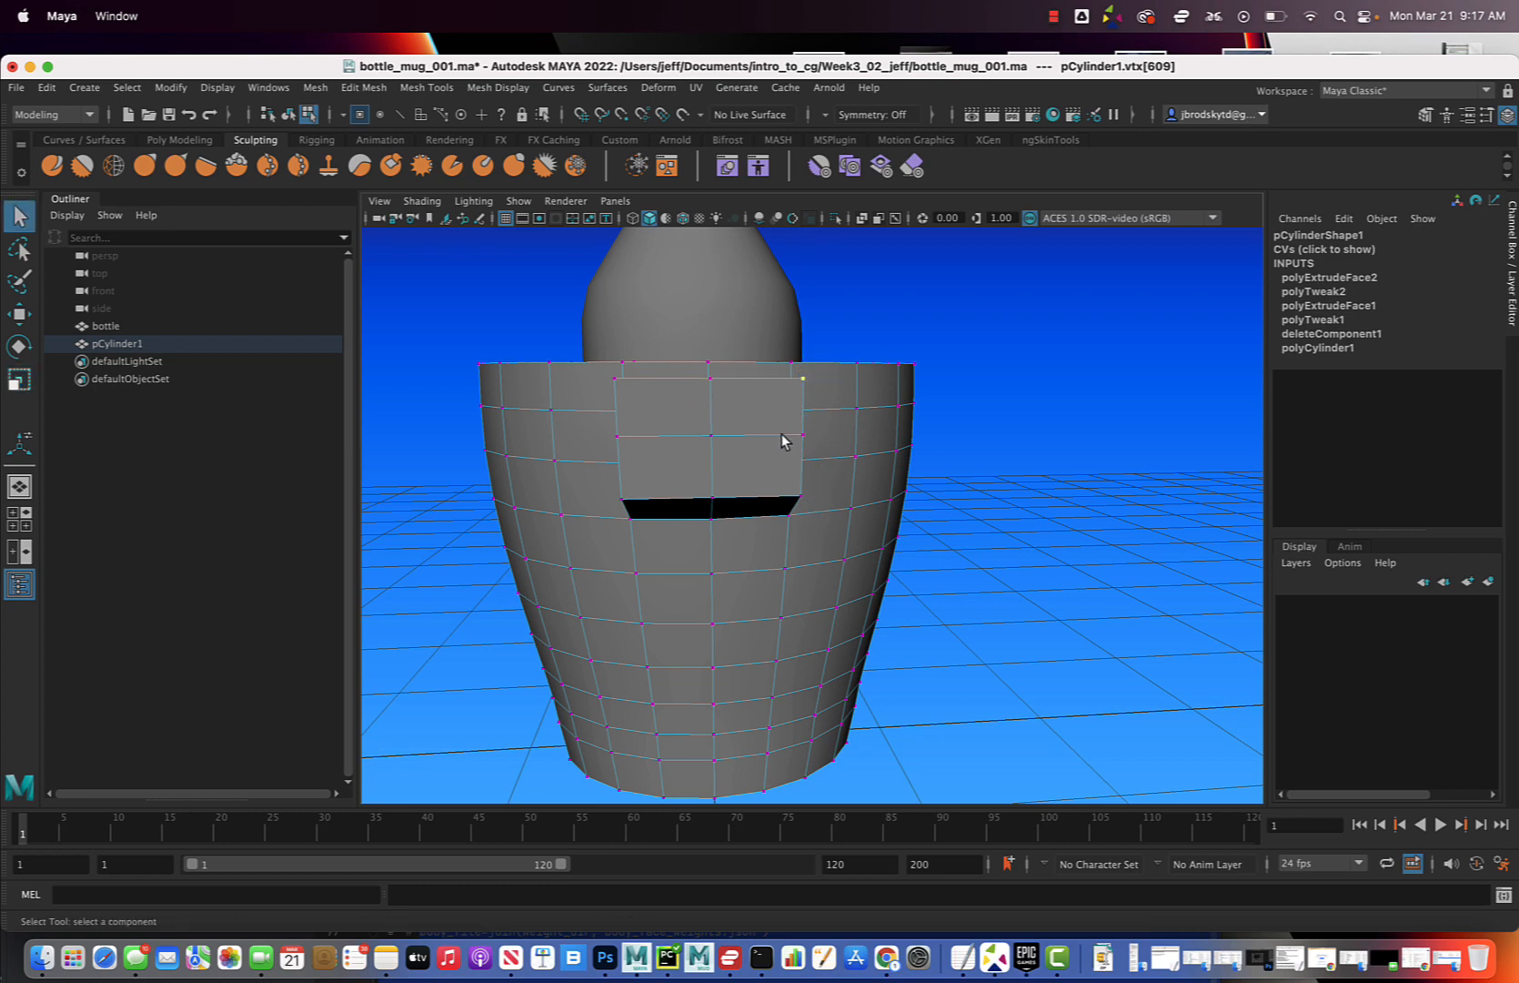
shift+click(800, 496)
shift+click(622, 498)
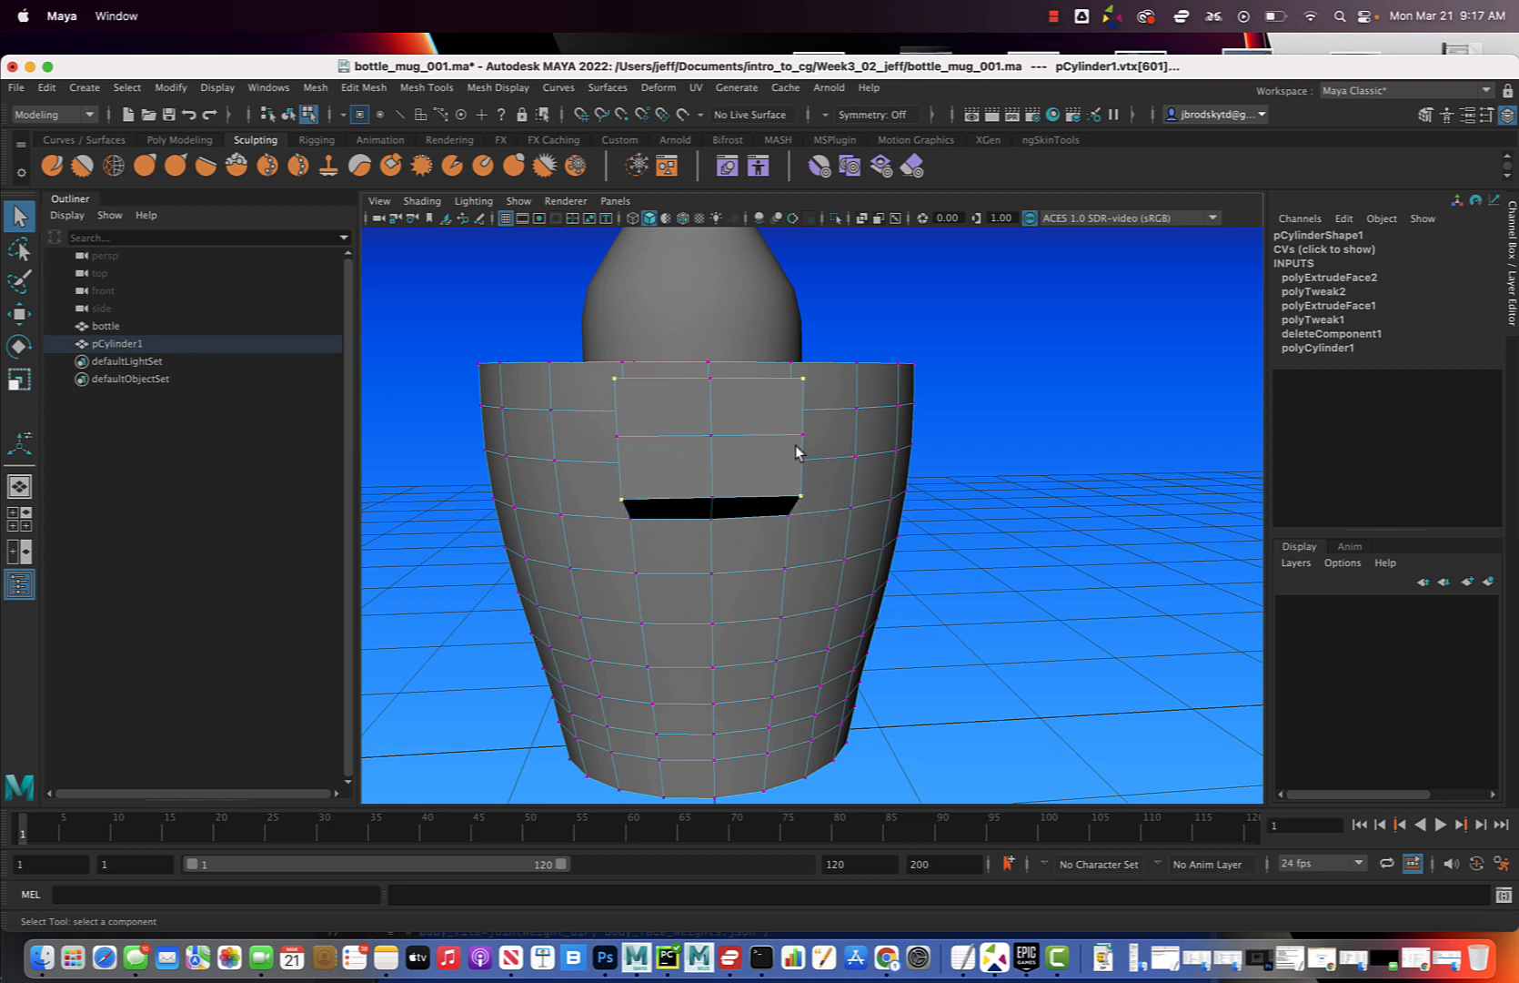
key(r)
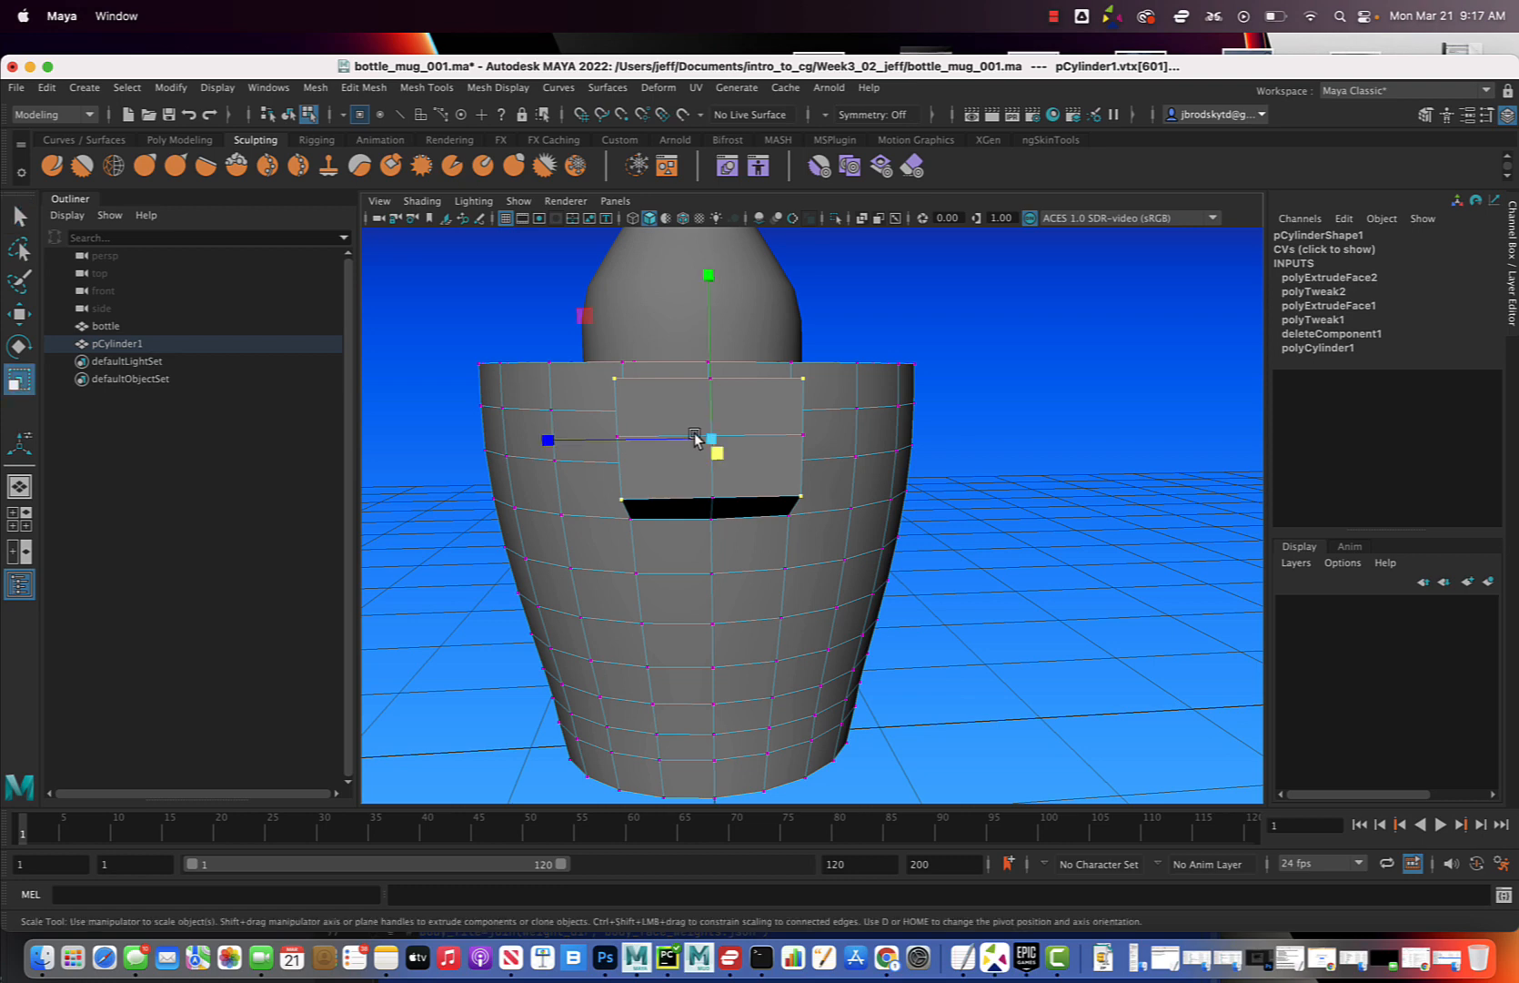
mouse_move(696, 436)
alt+mouse_down()
mouse_move(705, 463)
mouse_move(715, 449)
mouse_move(691, 453)
alt+mouse_up()
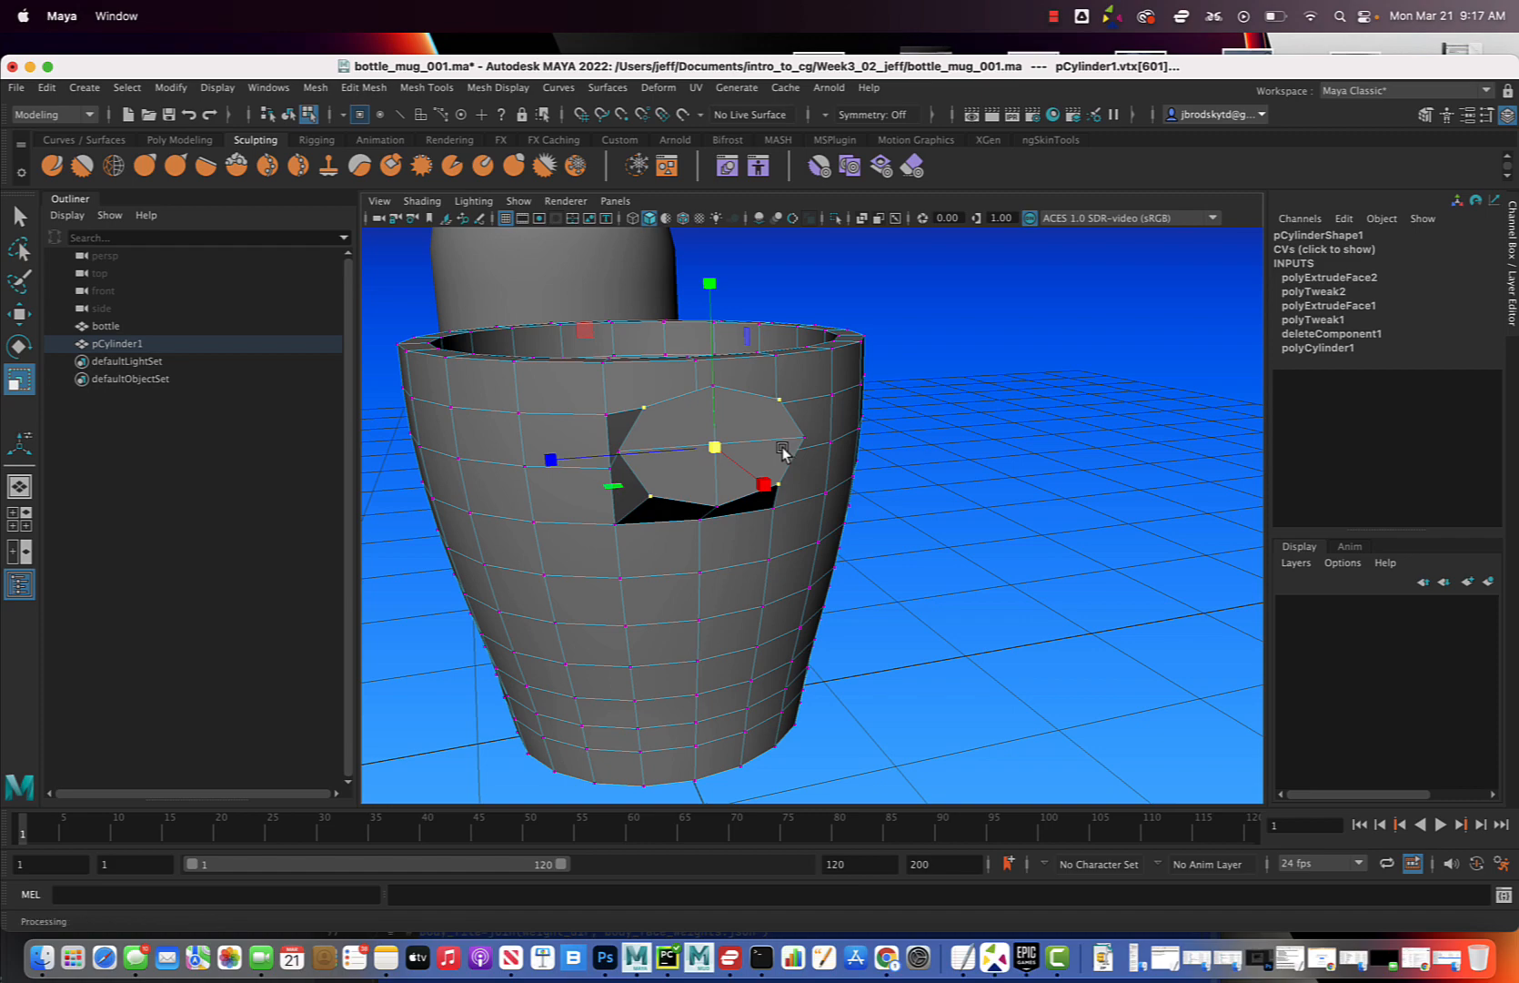
- Switch to face selection and select the four faces that make up the handle stub's eight-sided end
mouse_move(733, 464)
alt+mouse_down()
mouse_move(695, 465)
mouse_move(788, 473)
mouse_move(723, 471)
mouse_move(746, 468)
alt+mouse_up()
scroll(760, 467, up, 6)
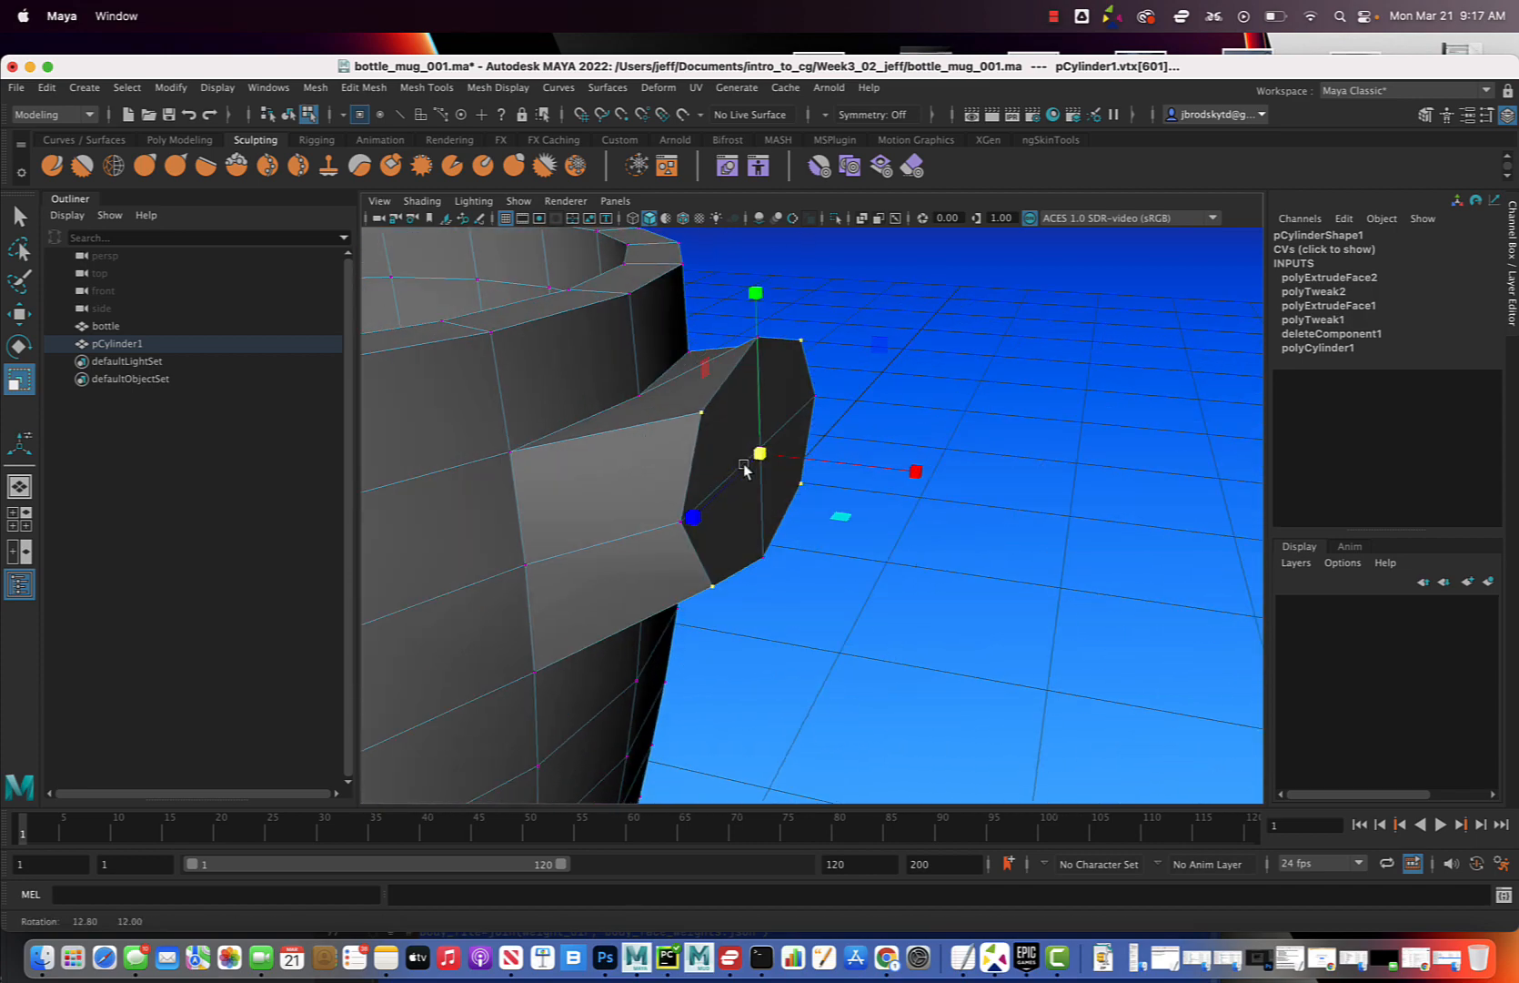
right_click(662, 452)
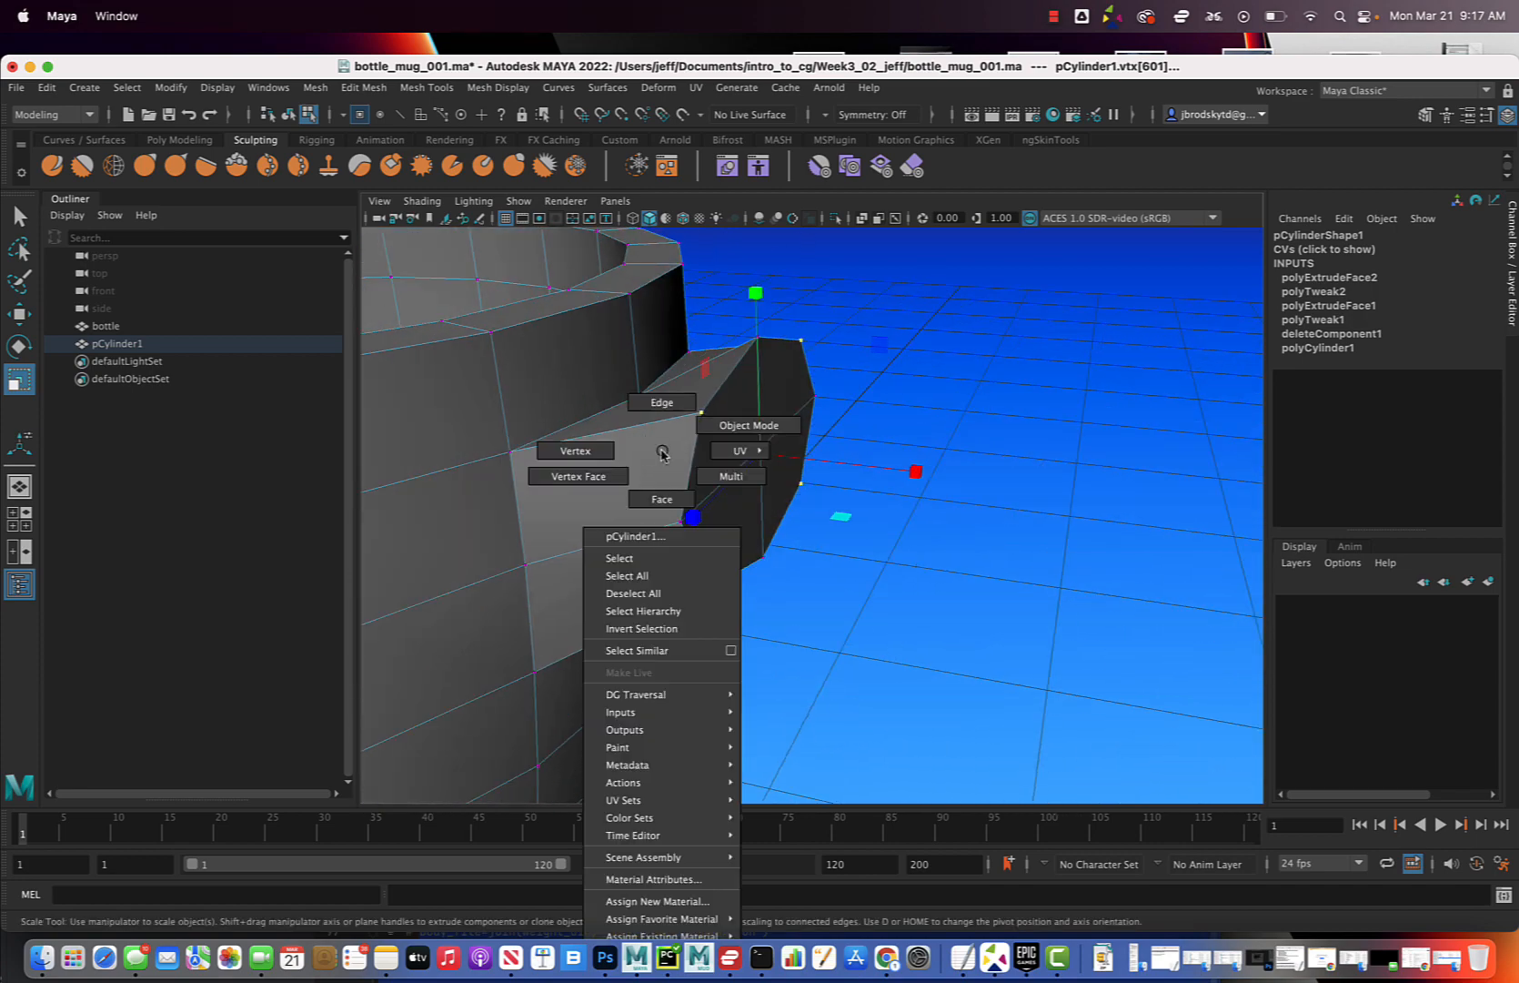
click(662, 499)
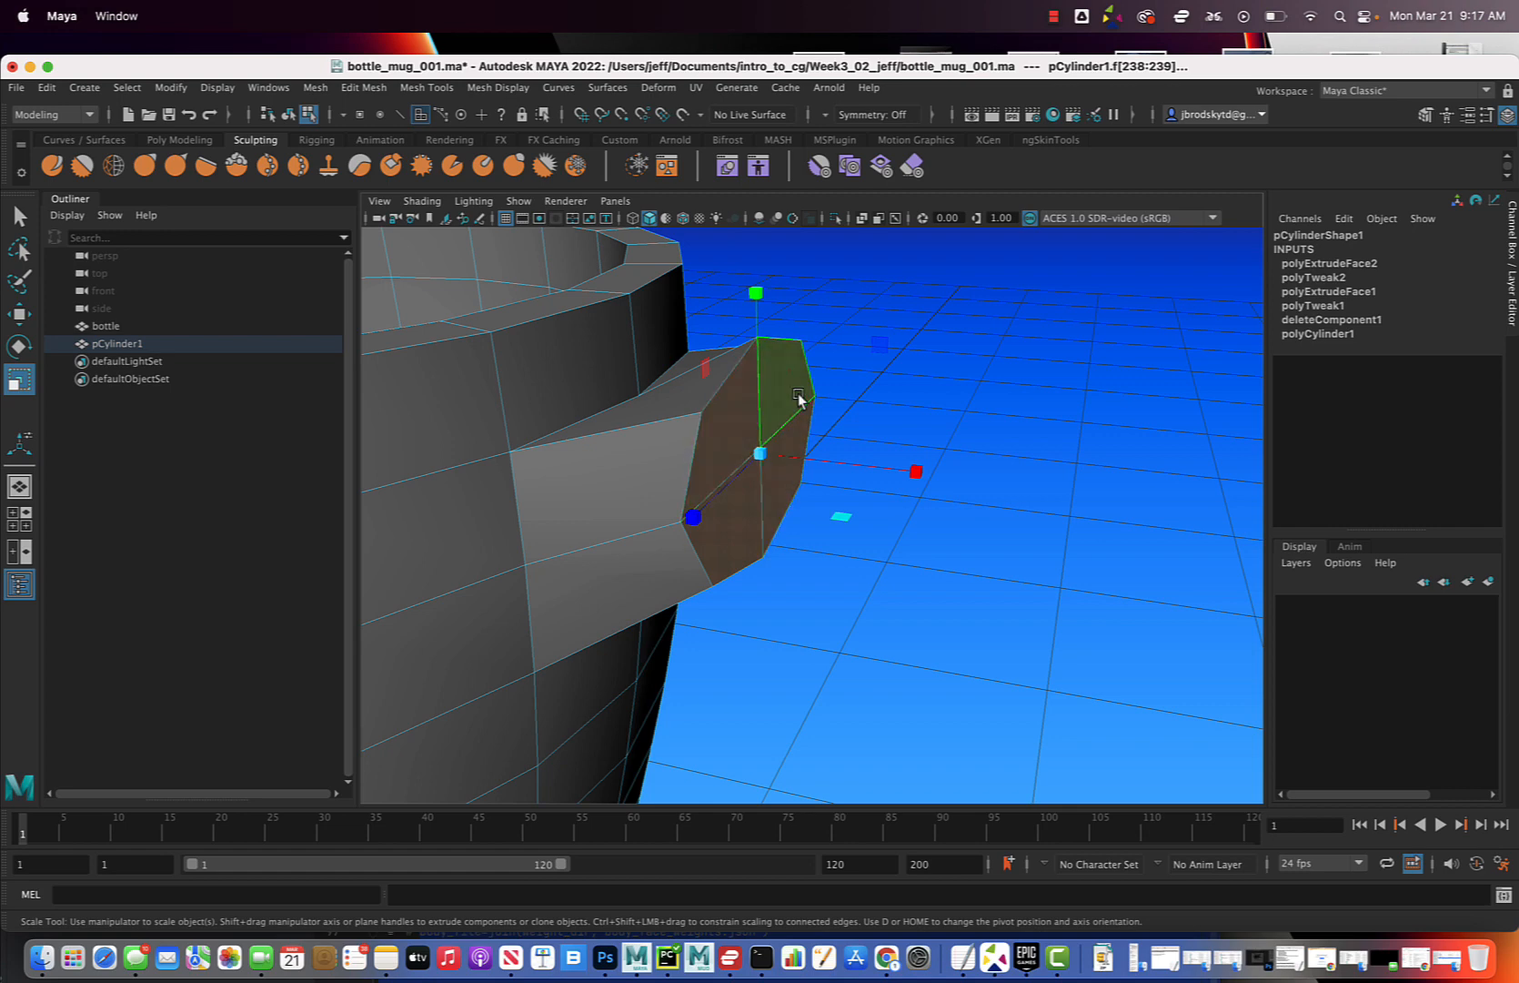
click(970, 446)
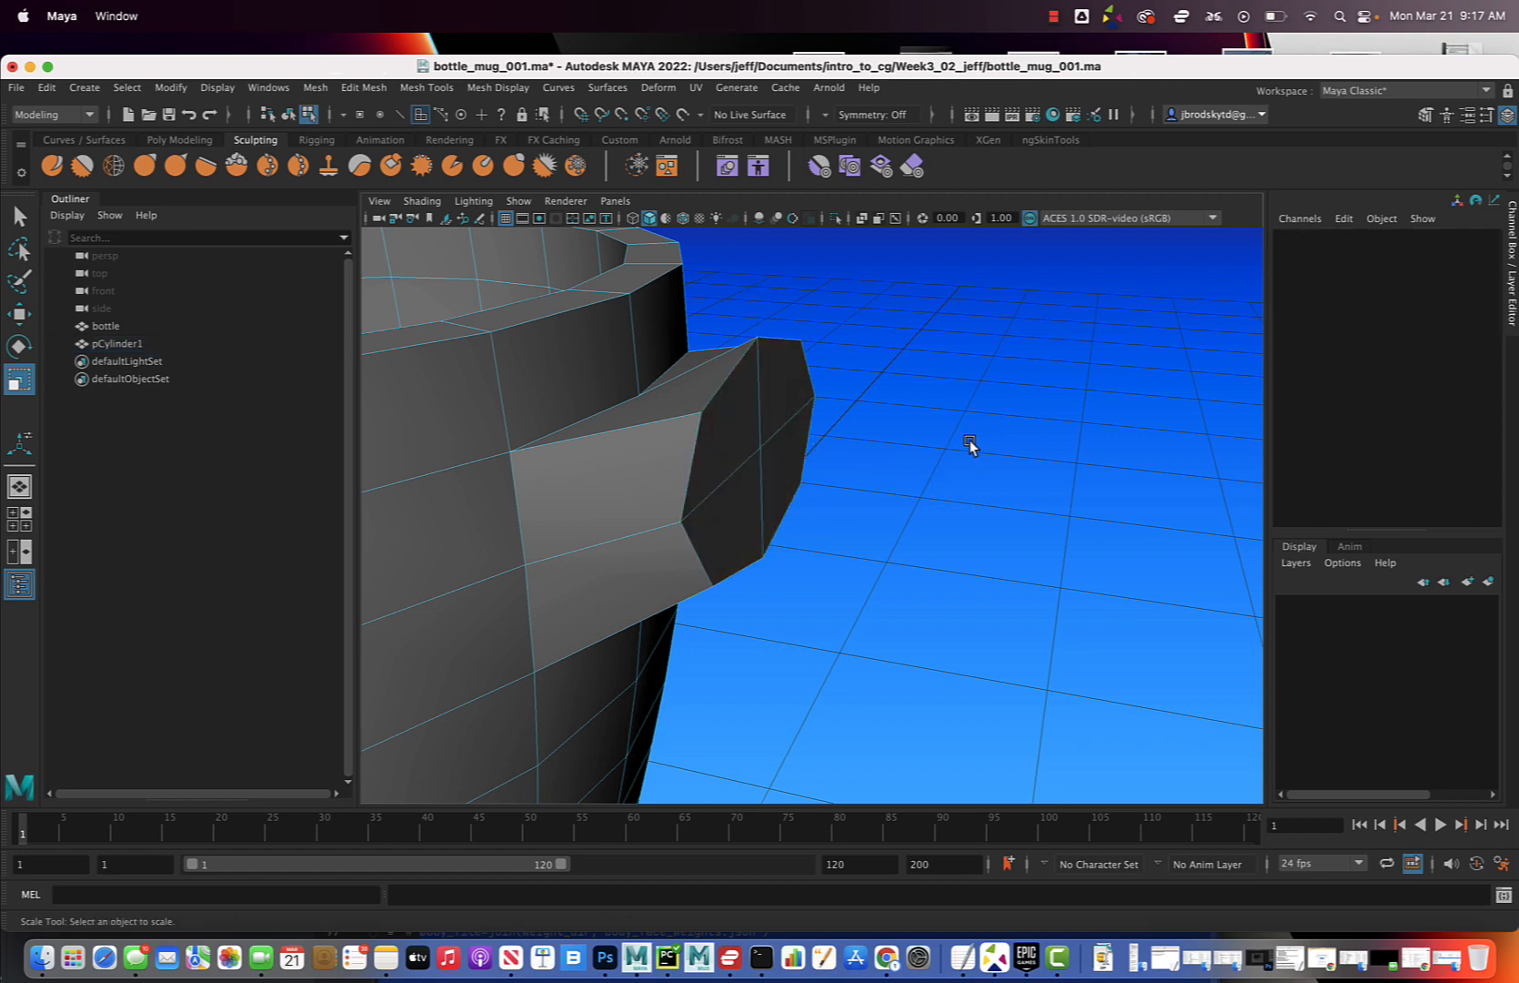
click(719, 426)
shift+click(788, 385)
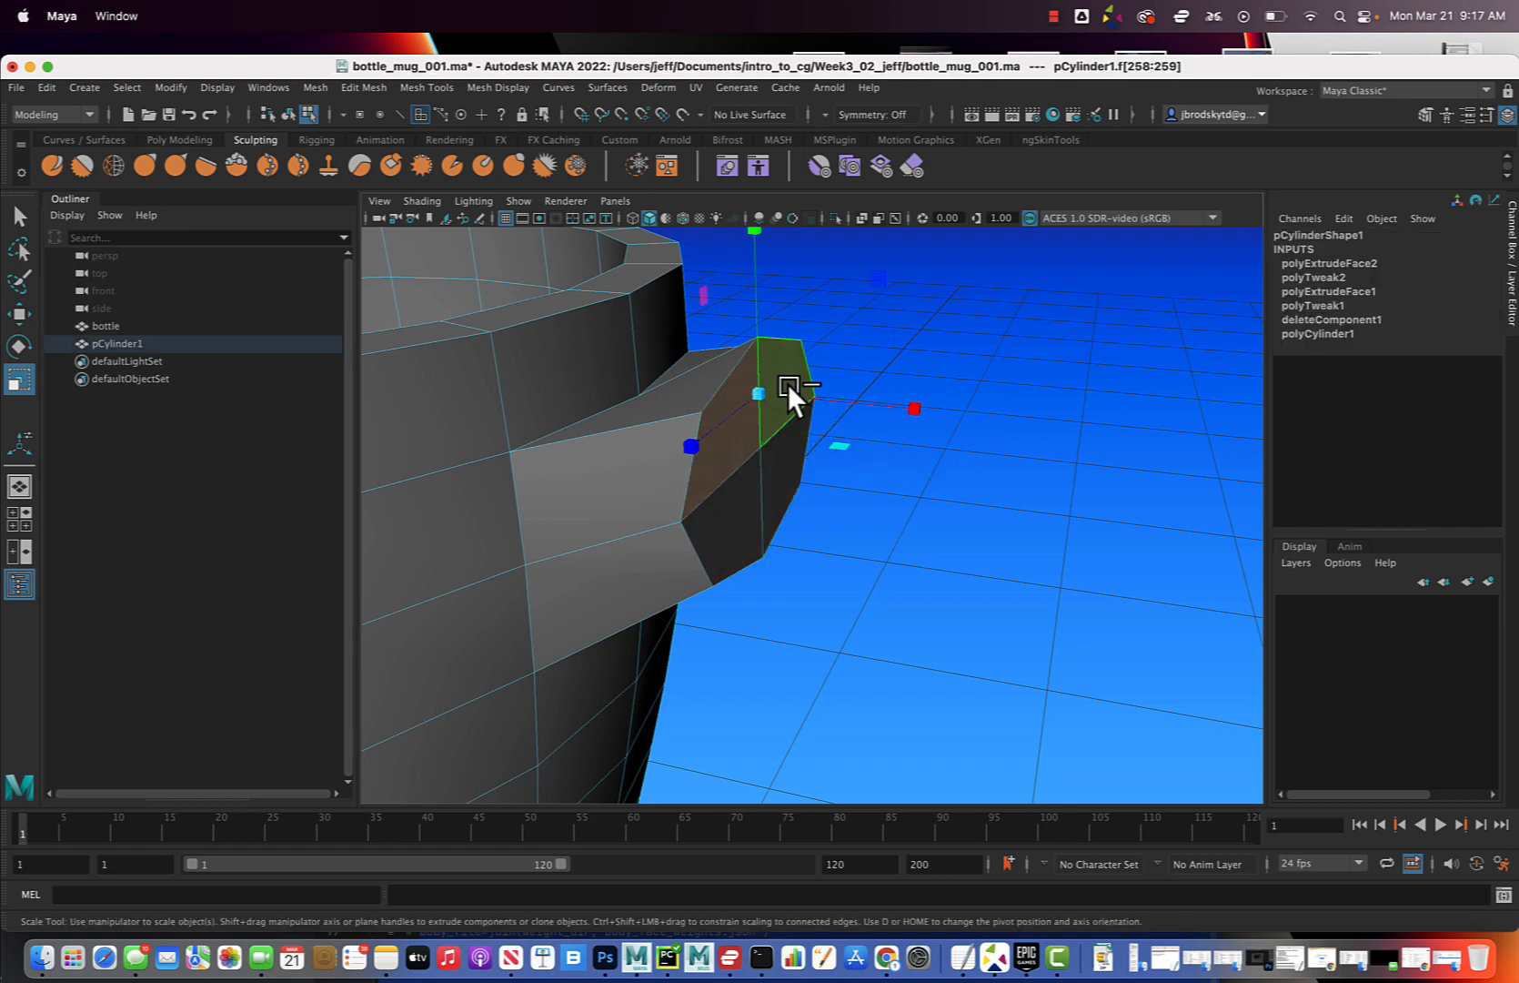
shift+click(745, 497)
shift+click(784, 481)
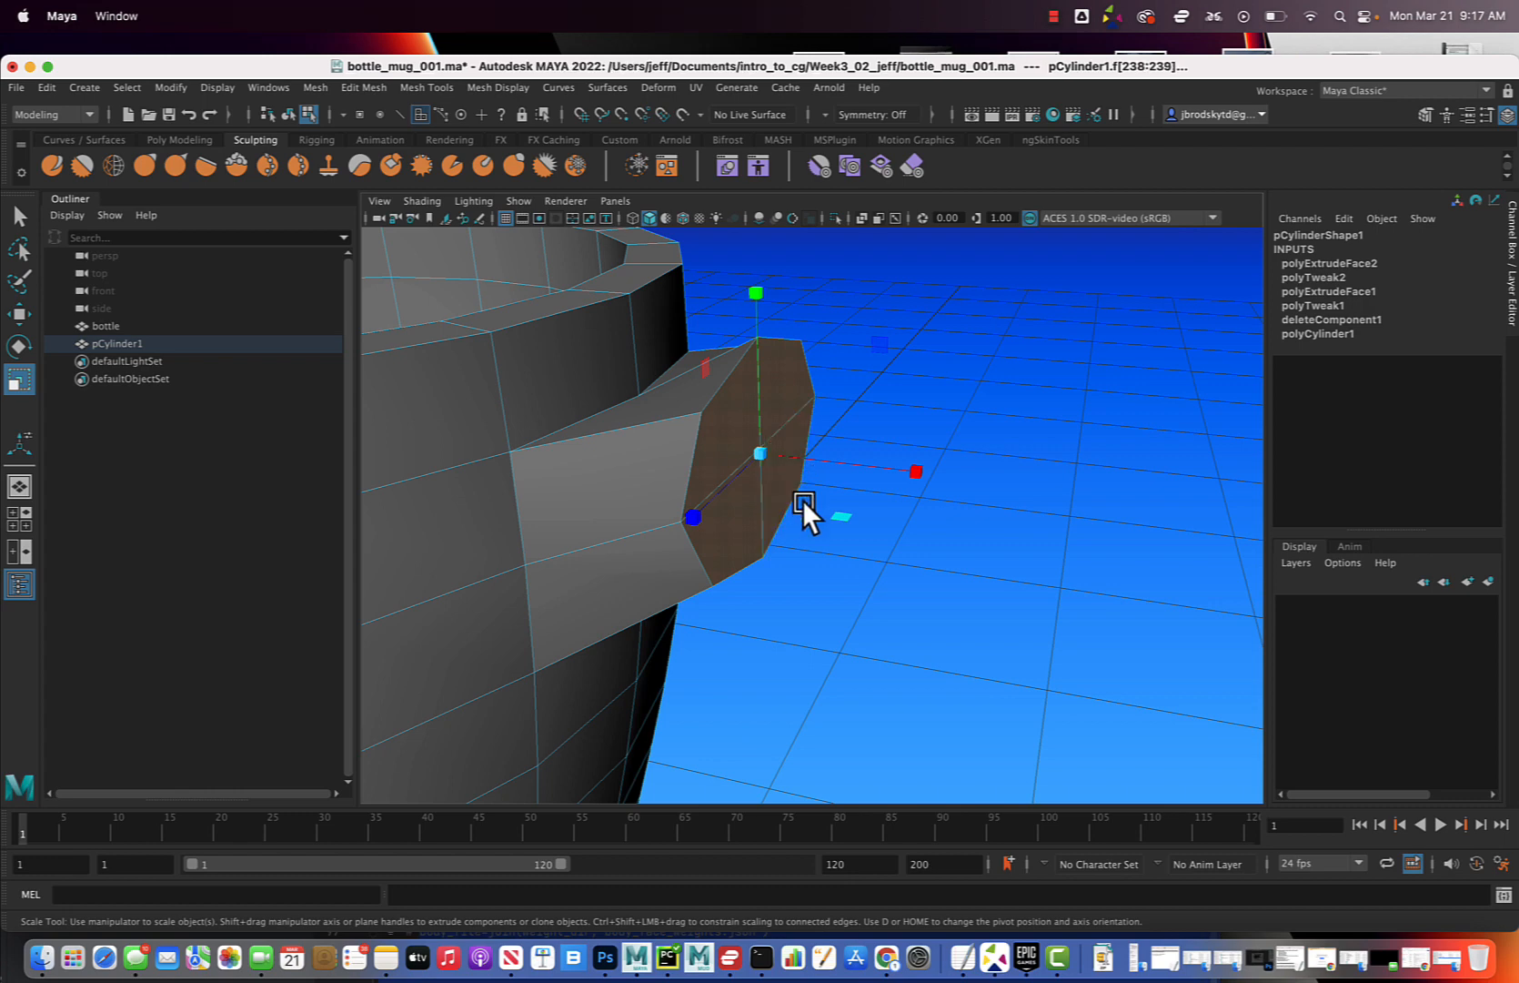
- Extrude the stub's end faces and move them straight outward along the X axis to about 1.83 cm
alt+drag(803, 500, 794, 544)
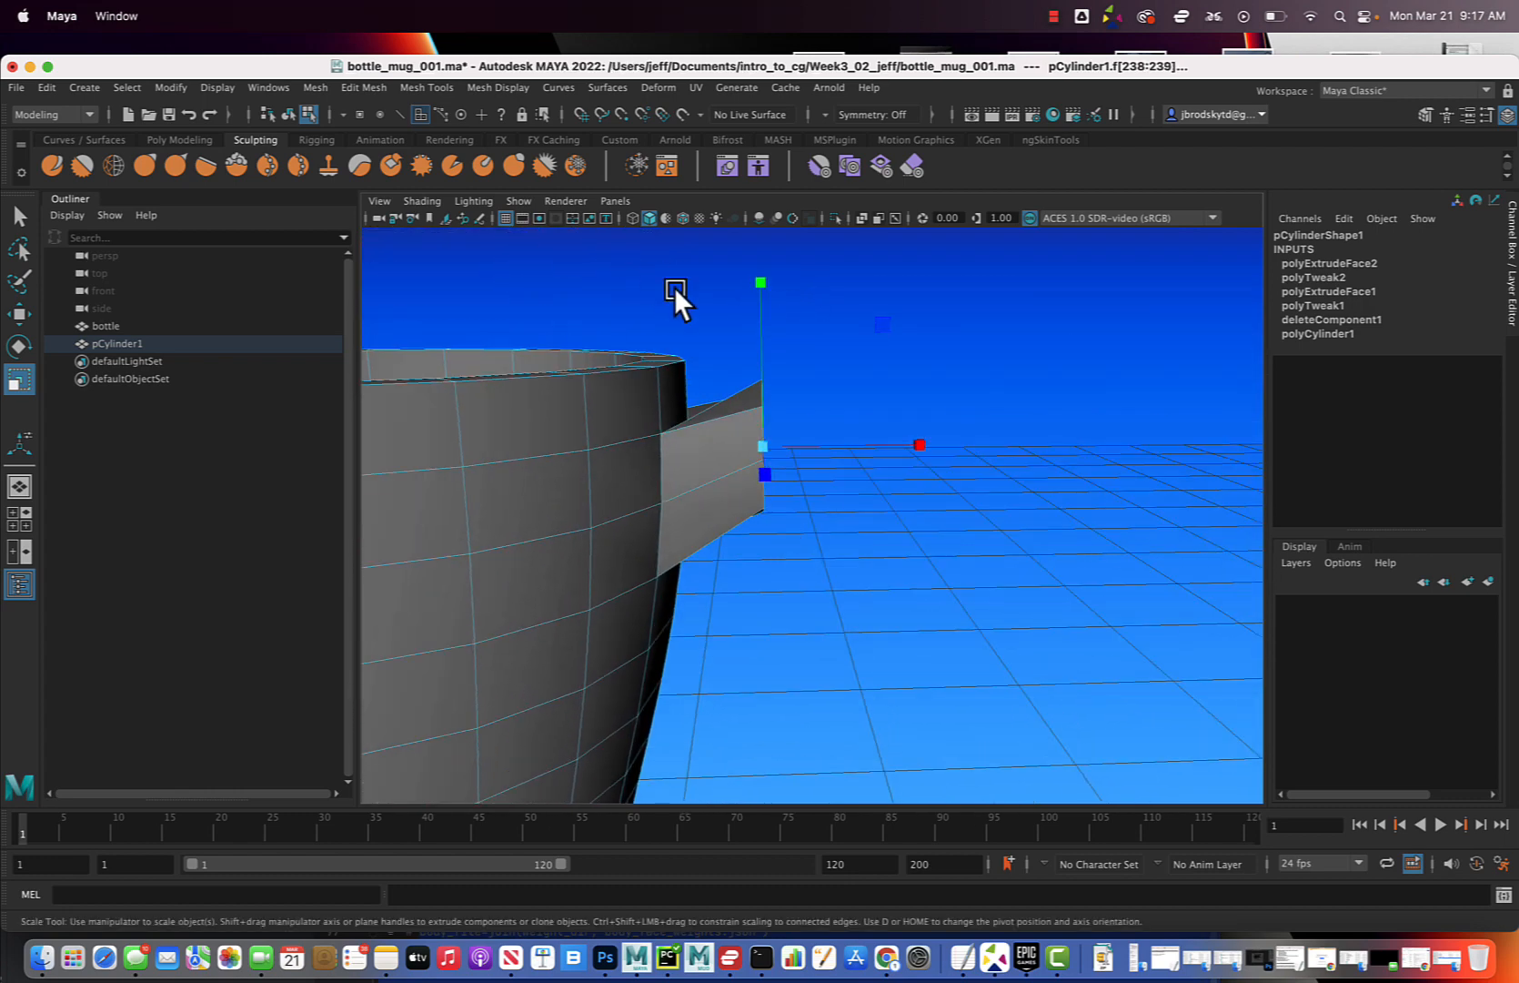
click(355, 95)
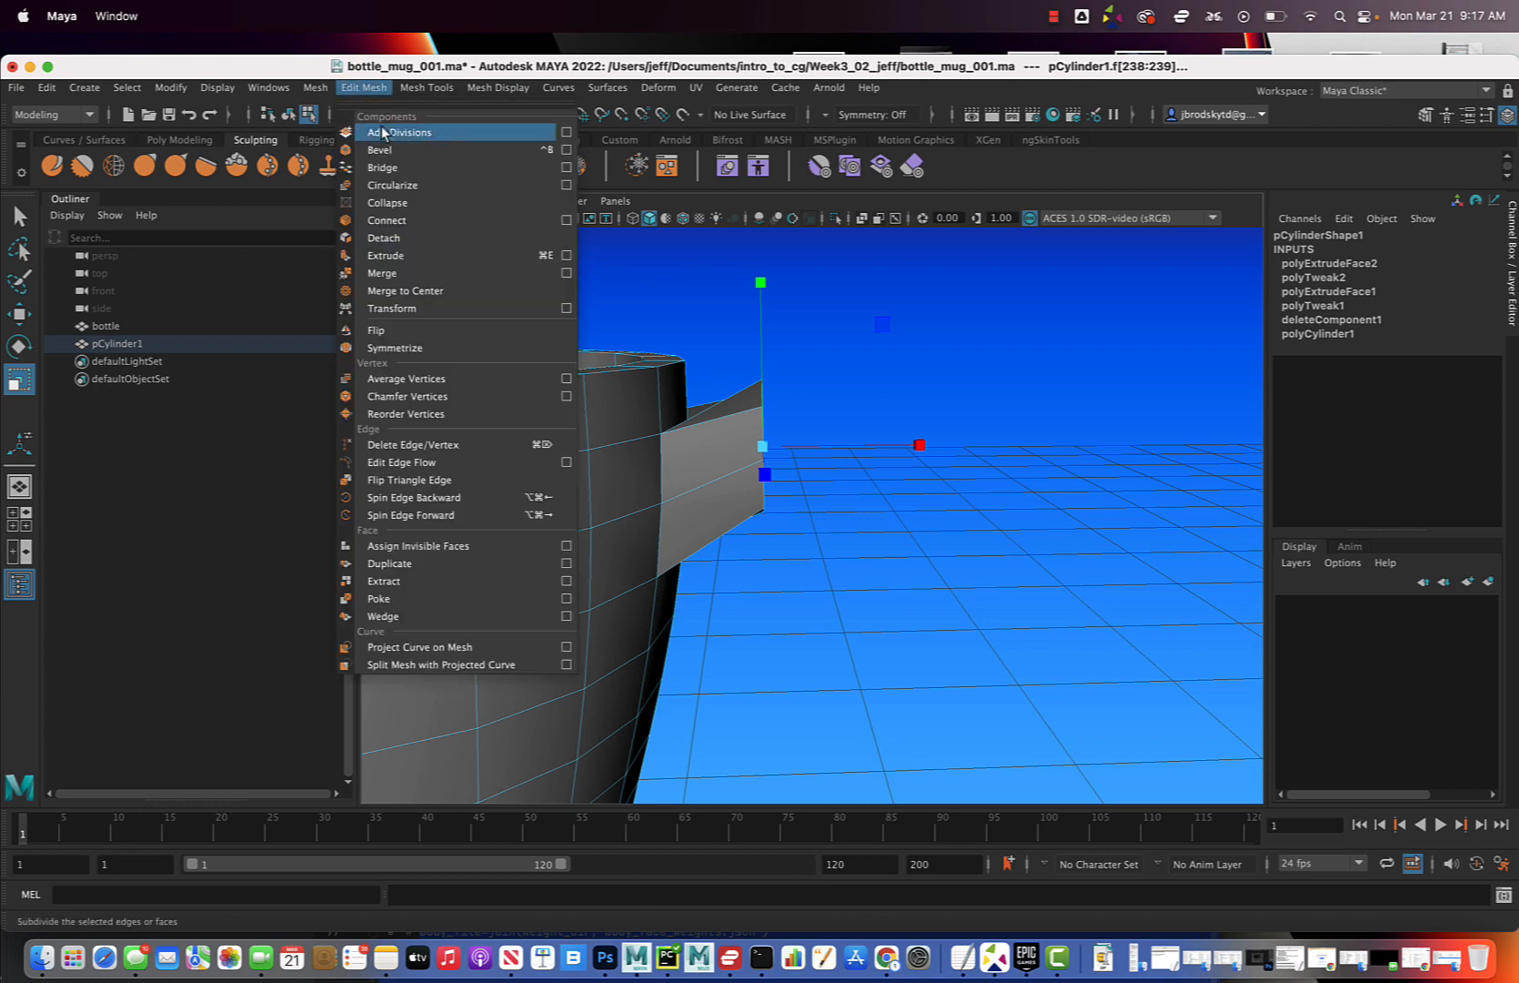
click(422, 251)
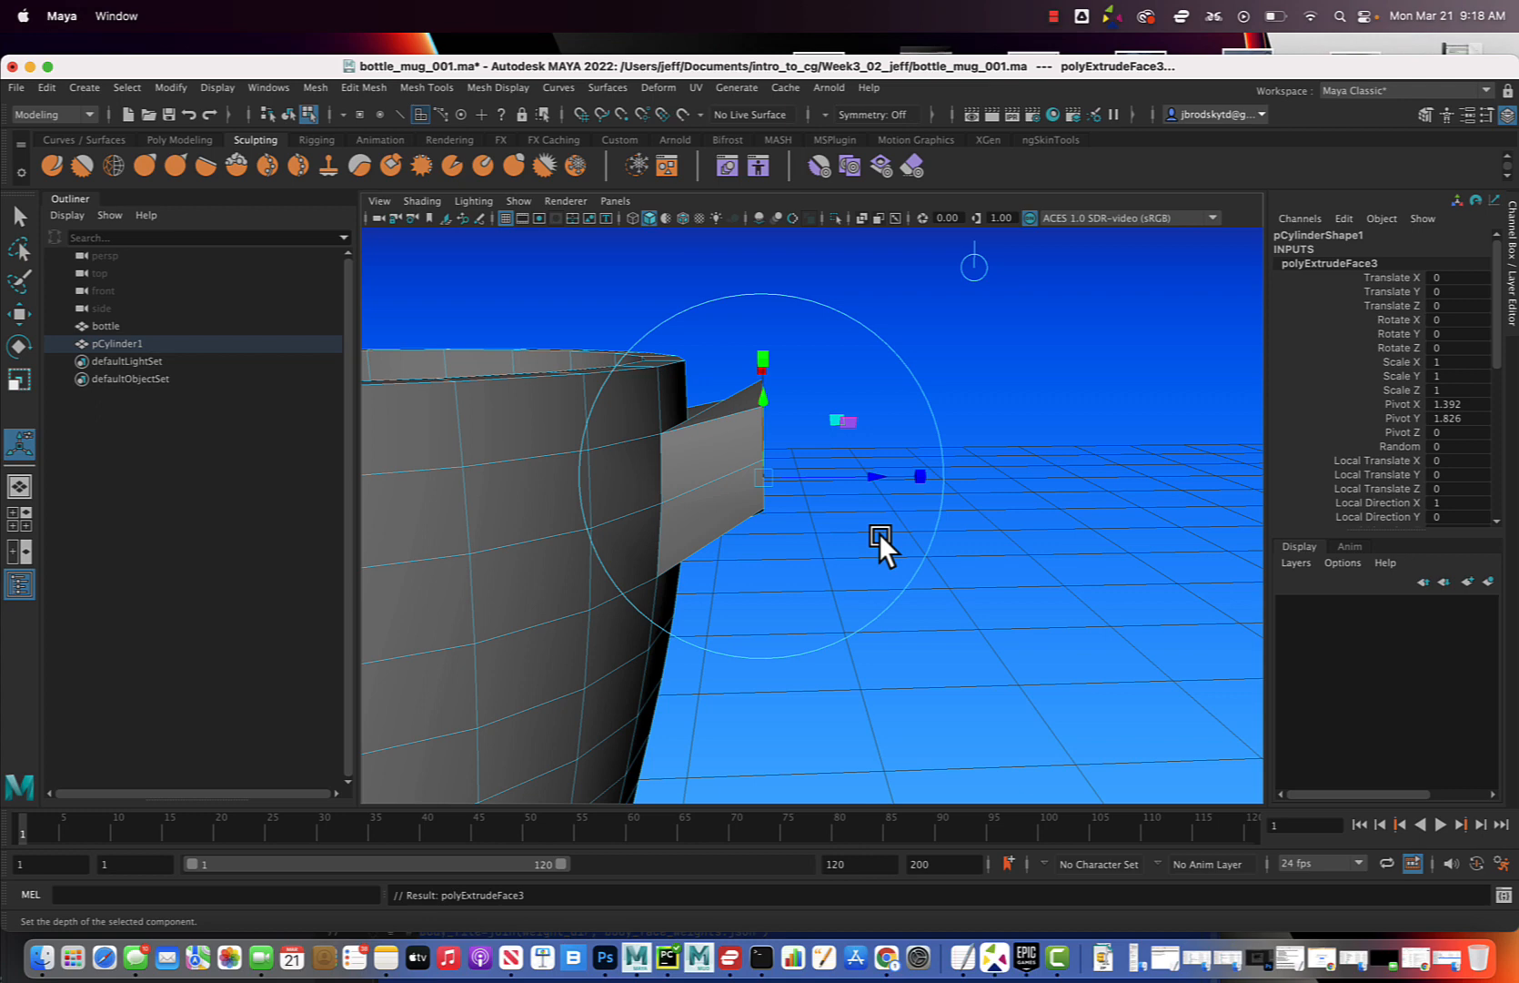
key(w)
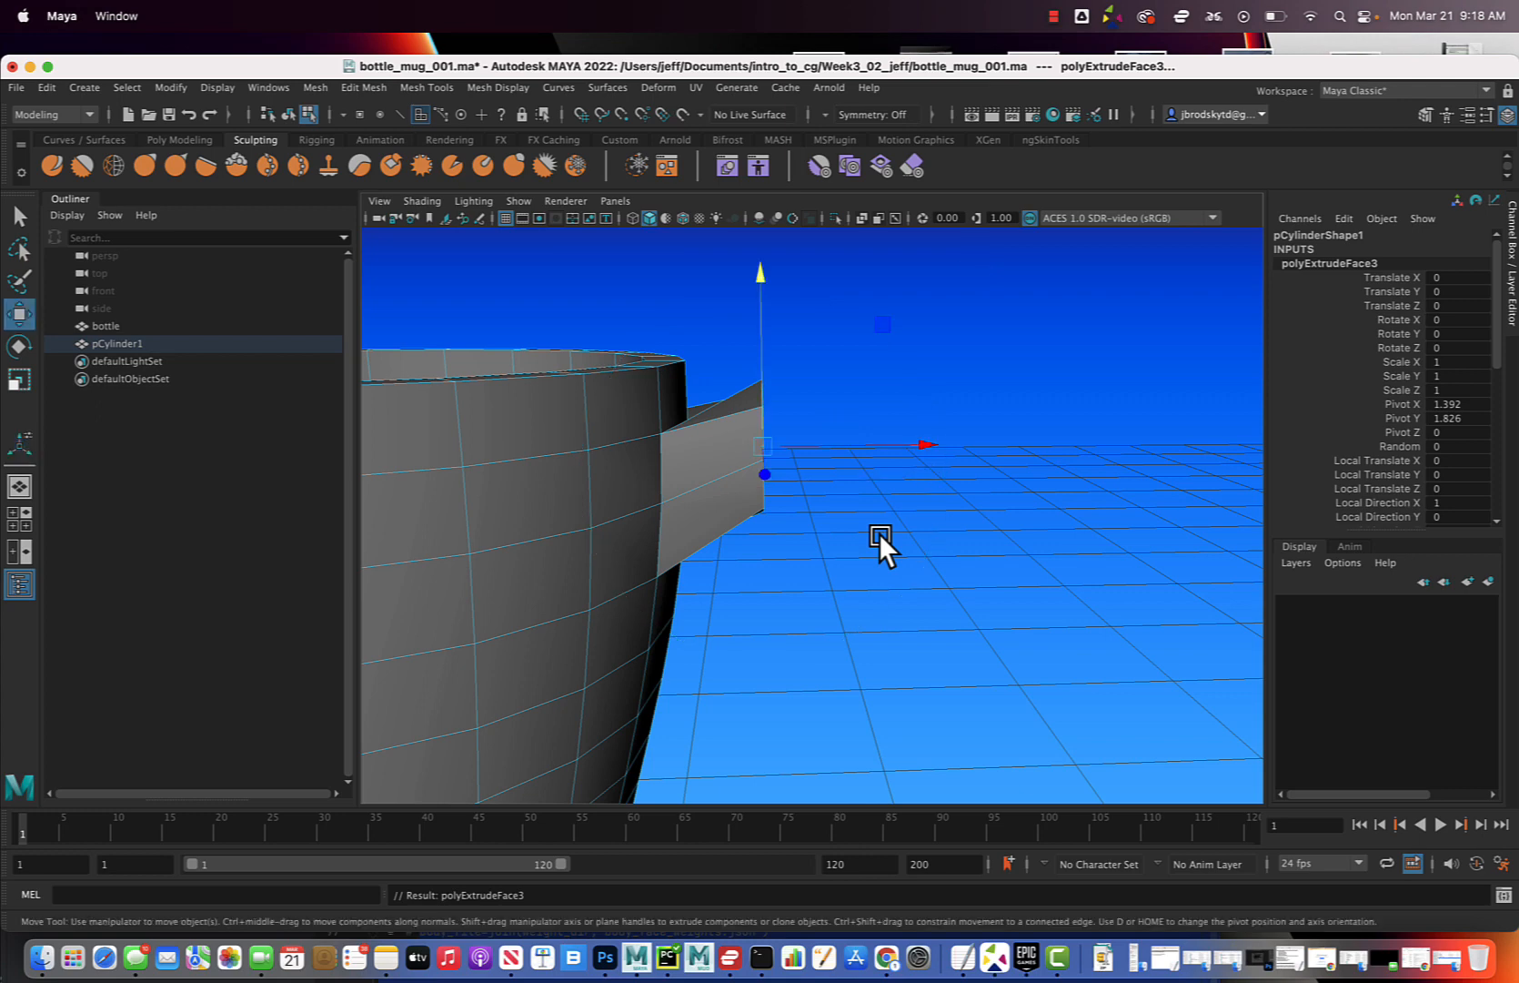
alt+drag(878, 534, 948, 514)
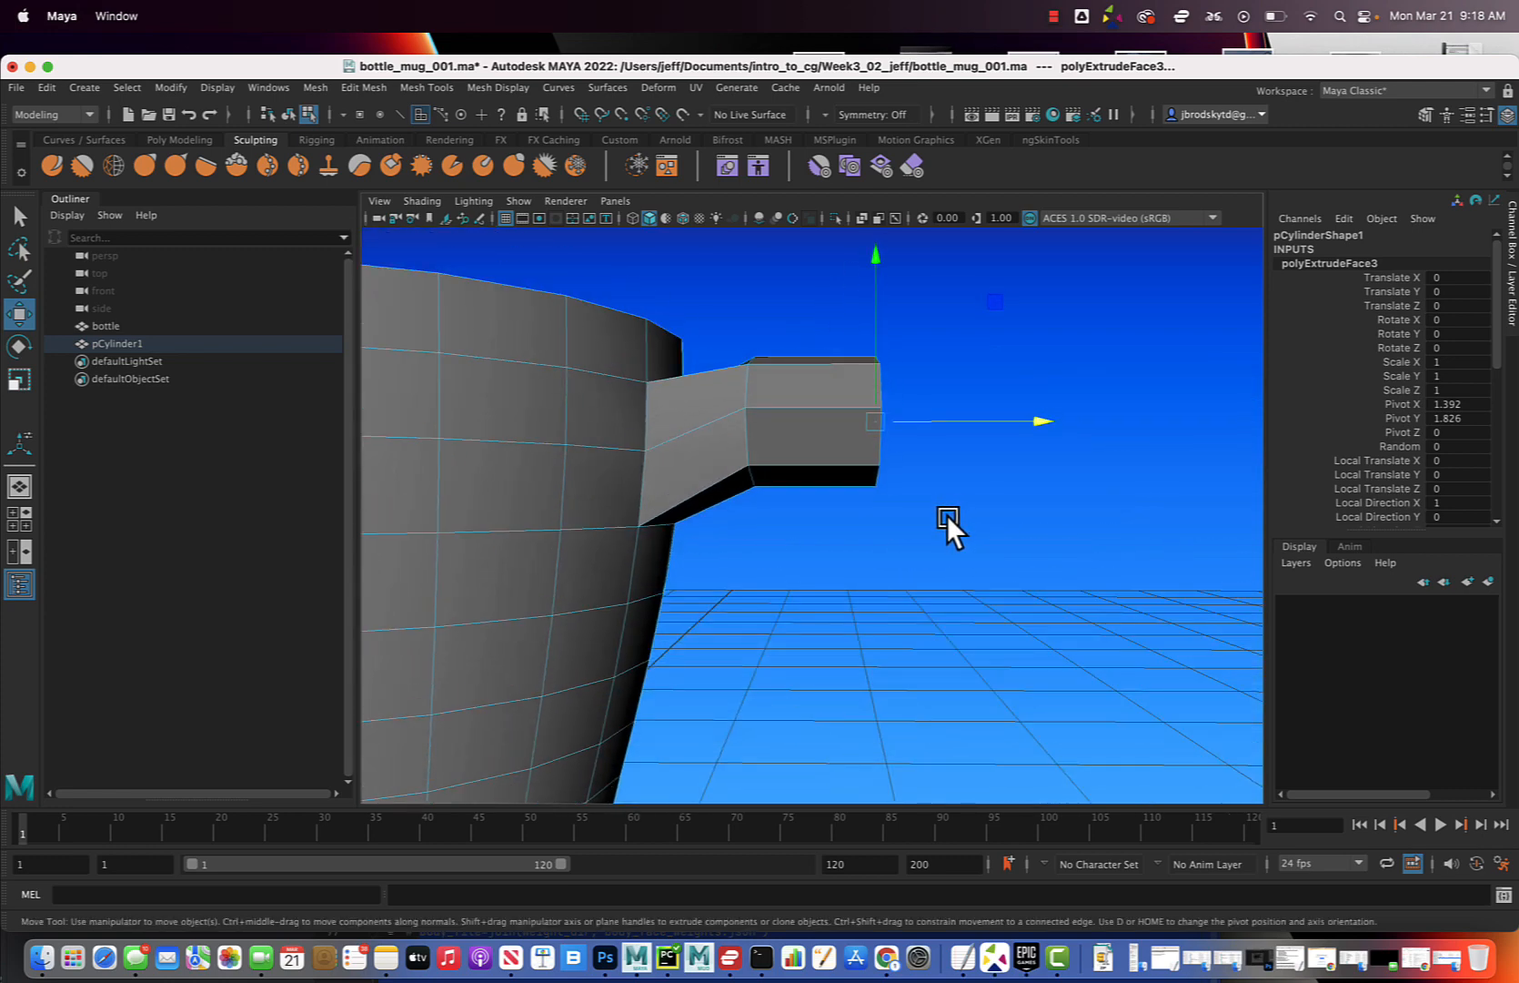
- Rotate the extruded end faces about the Z axis so they tilt downward
key(e)
alt+drag(948, 517, 921, 529)
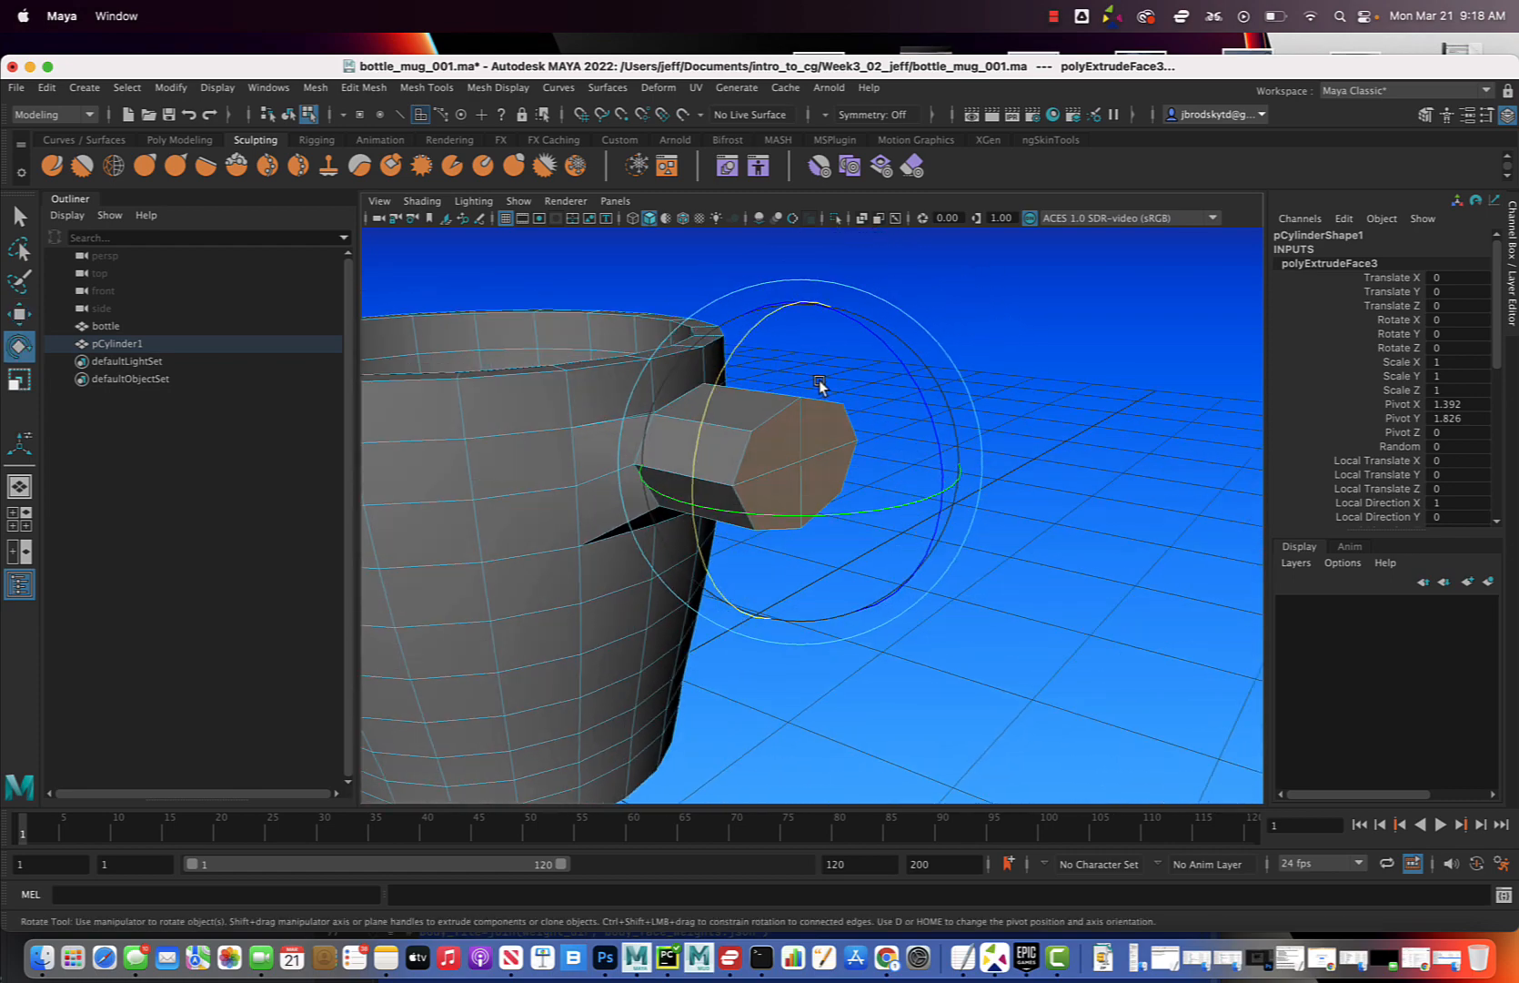
drag(820, 386, 838, 575)
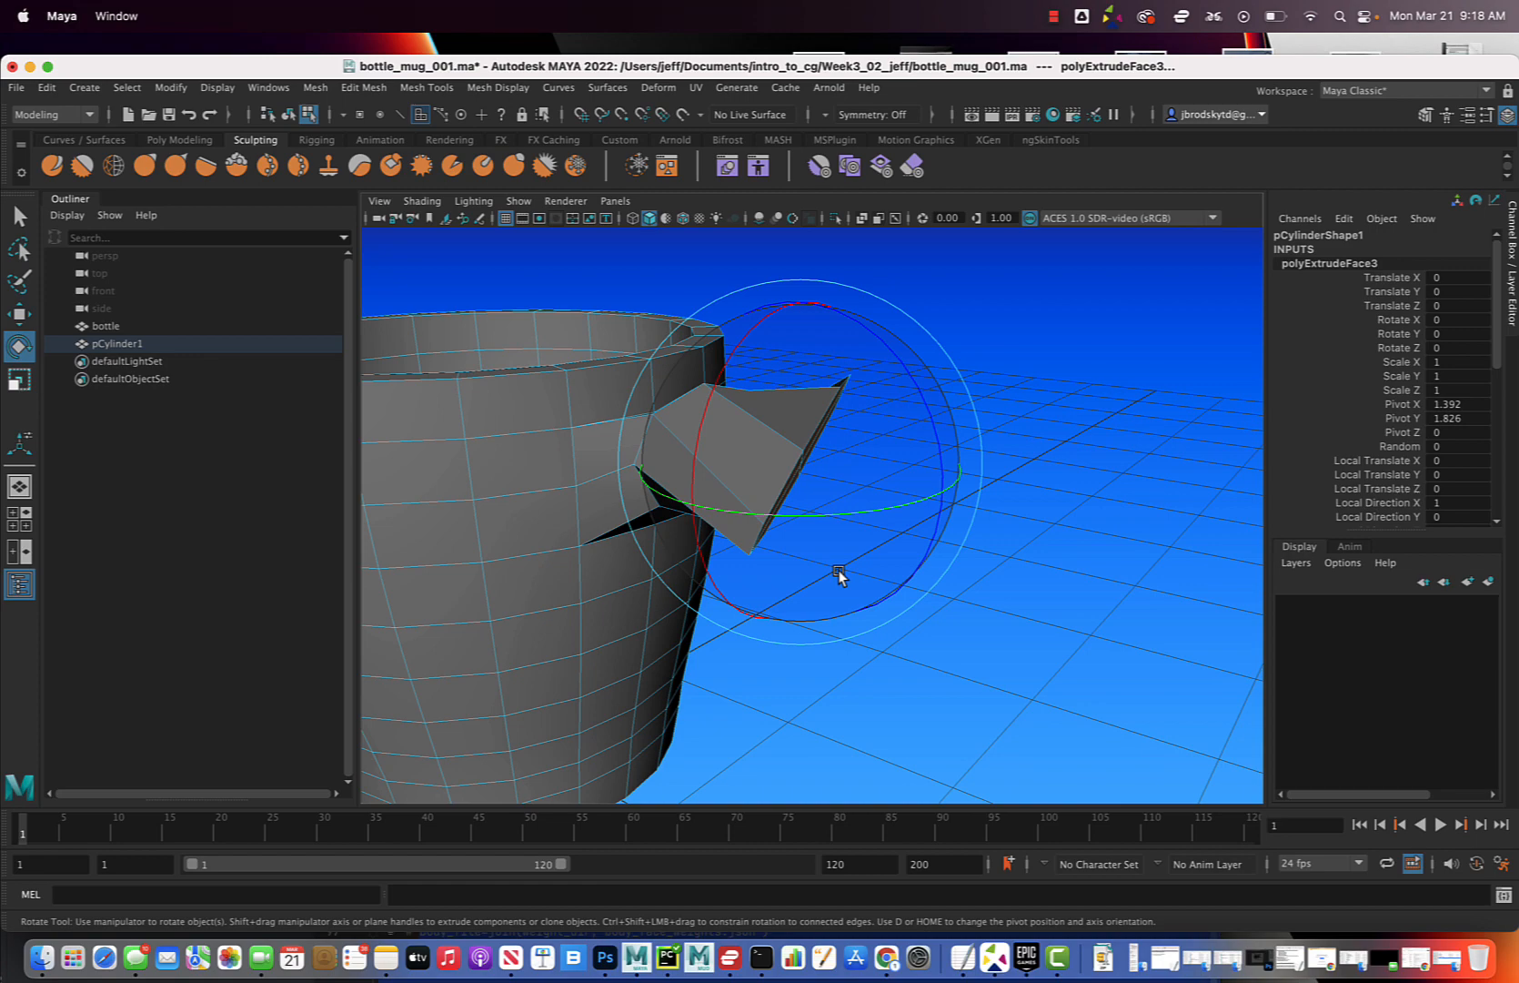
key(z)
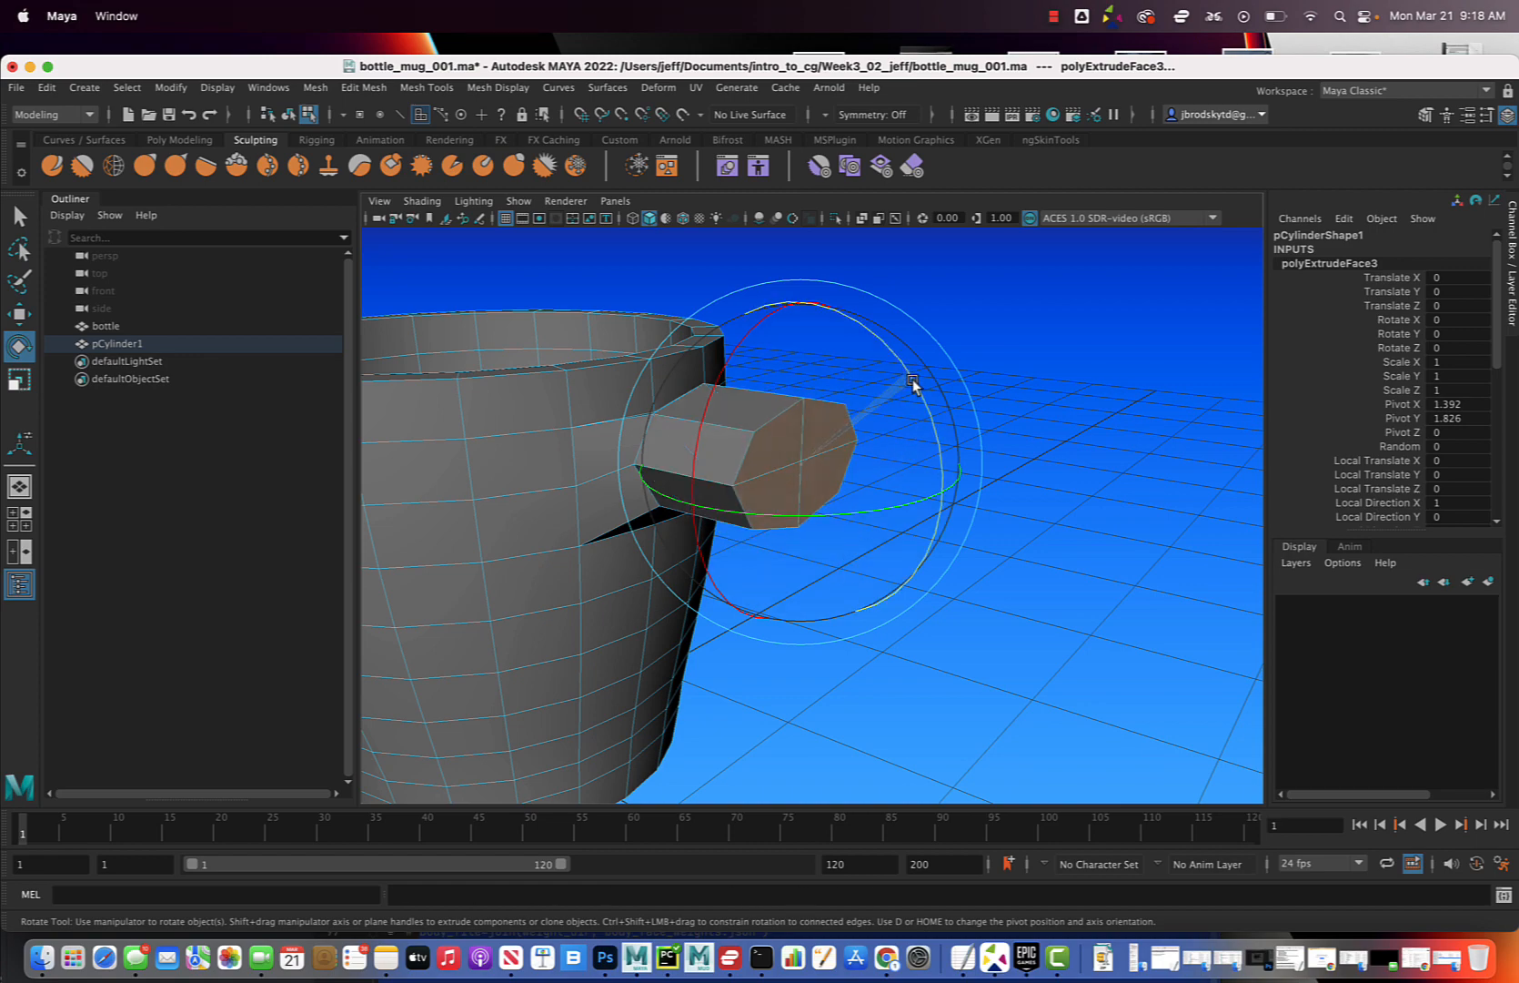
drag(913, 378, 933, 481)
alt+middle_drag(932, 481, 947, 414)
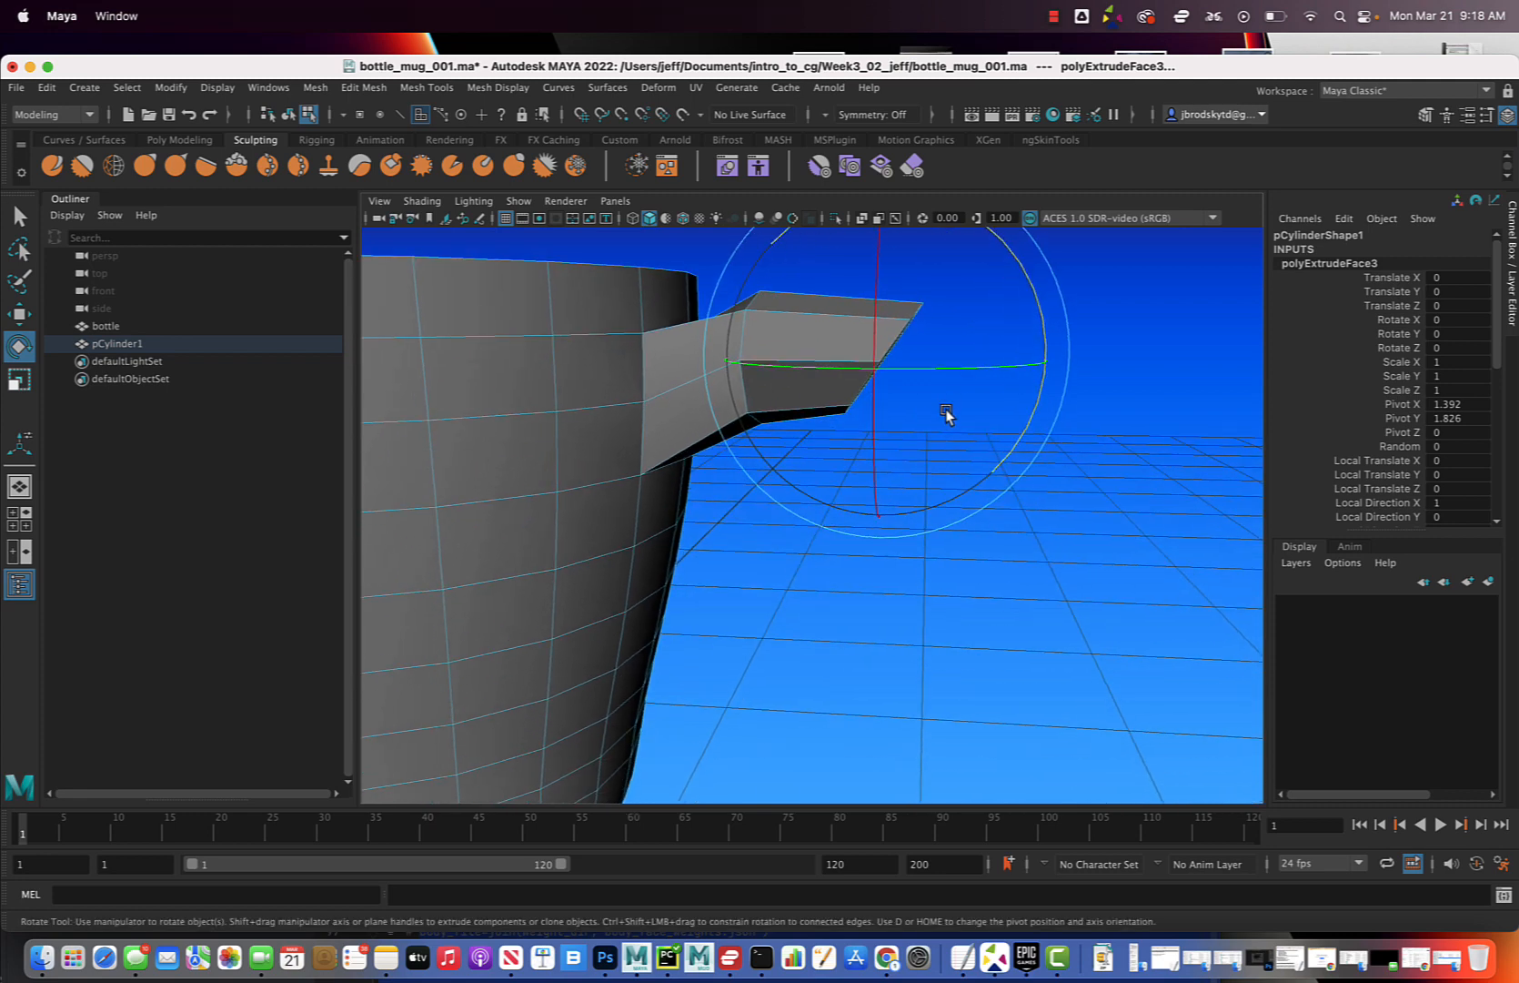
- Move the tilted end faces down along the Y axis to about 1.71 cm so the handle section slopes downward
alt+drag(946, 414, 933, 421)
key(w)
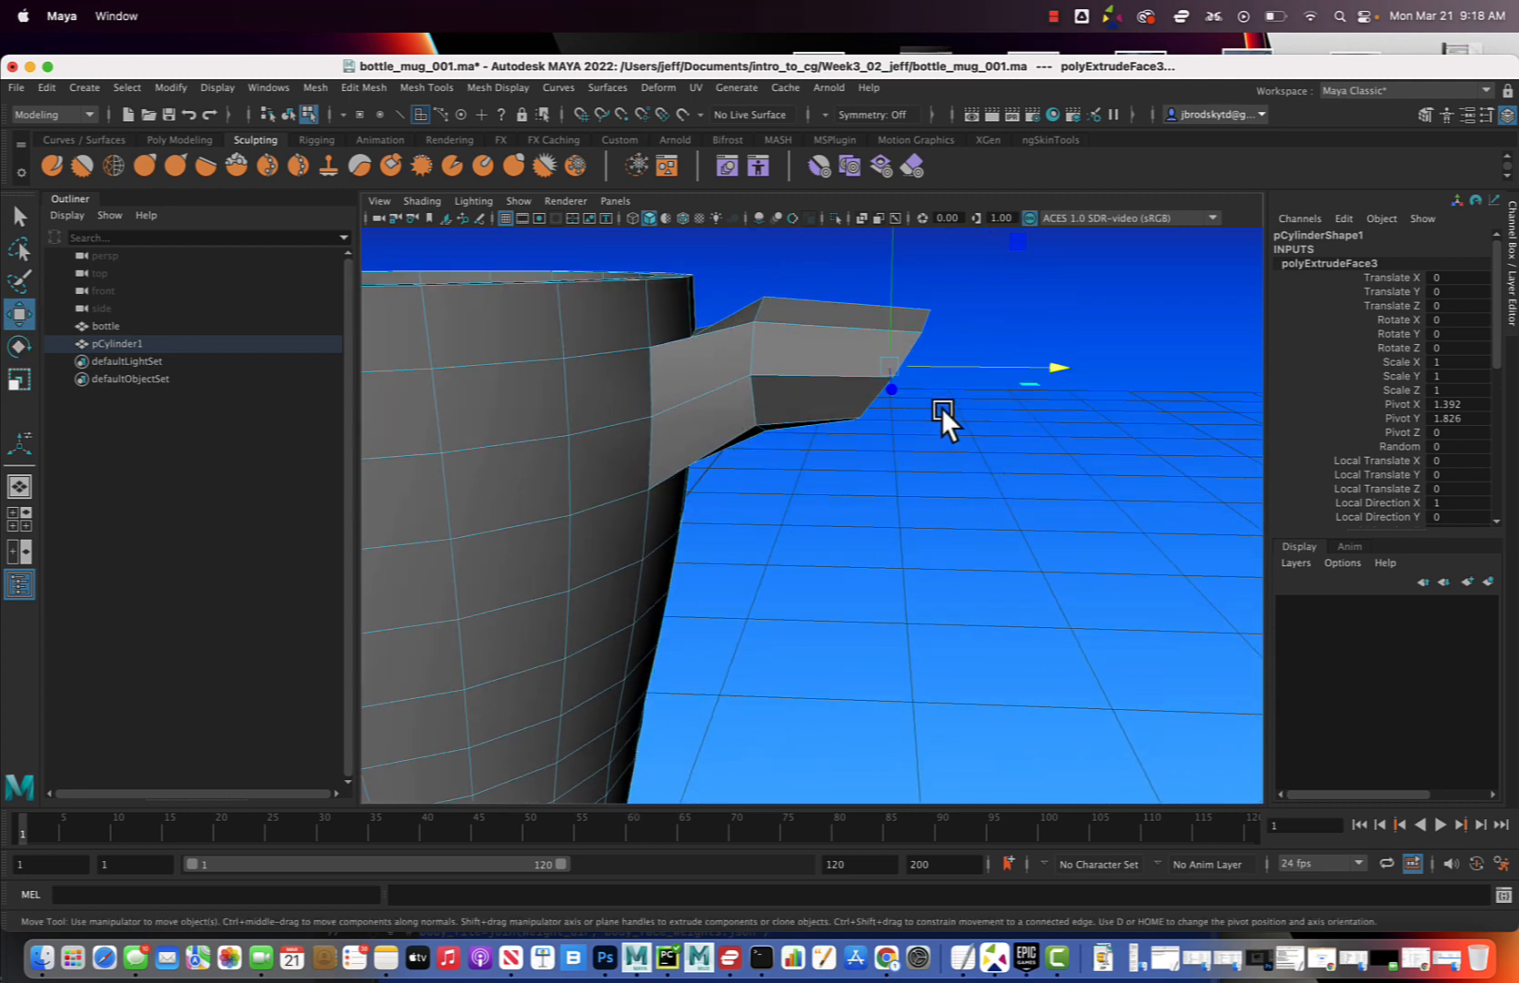
drag(891, 268, 887, 308)
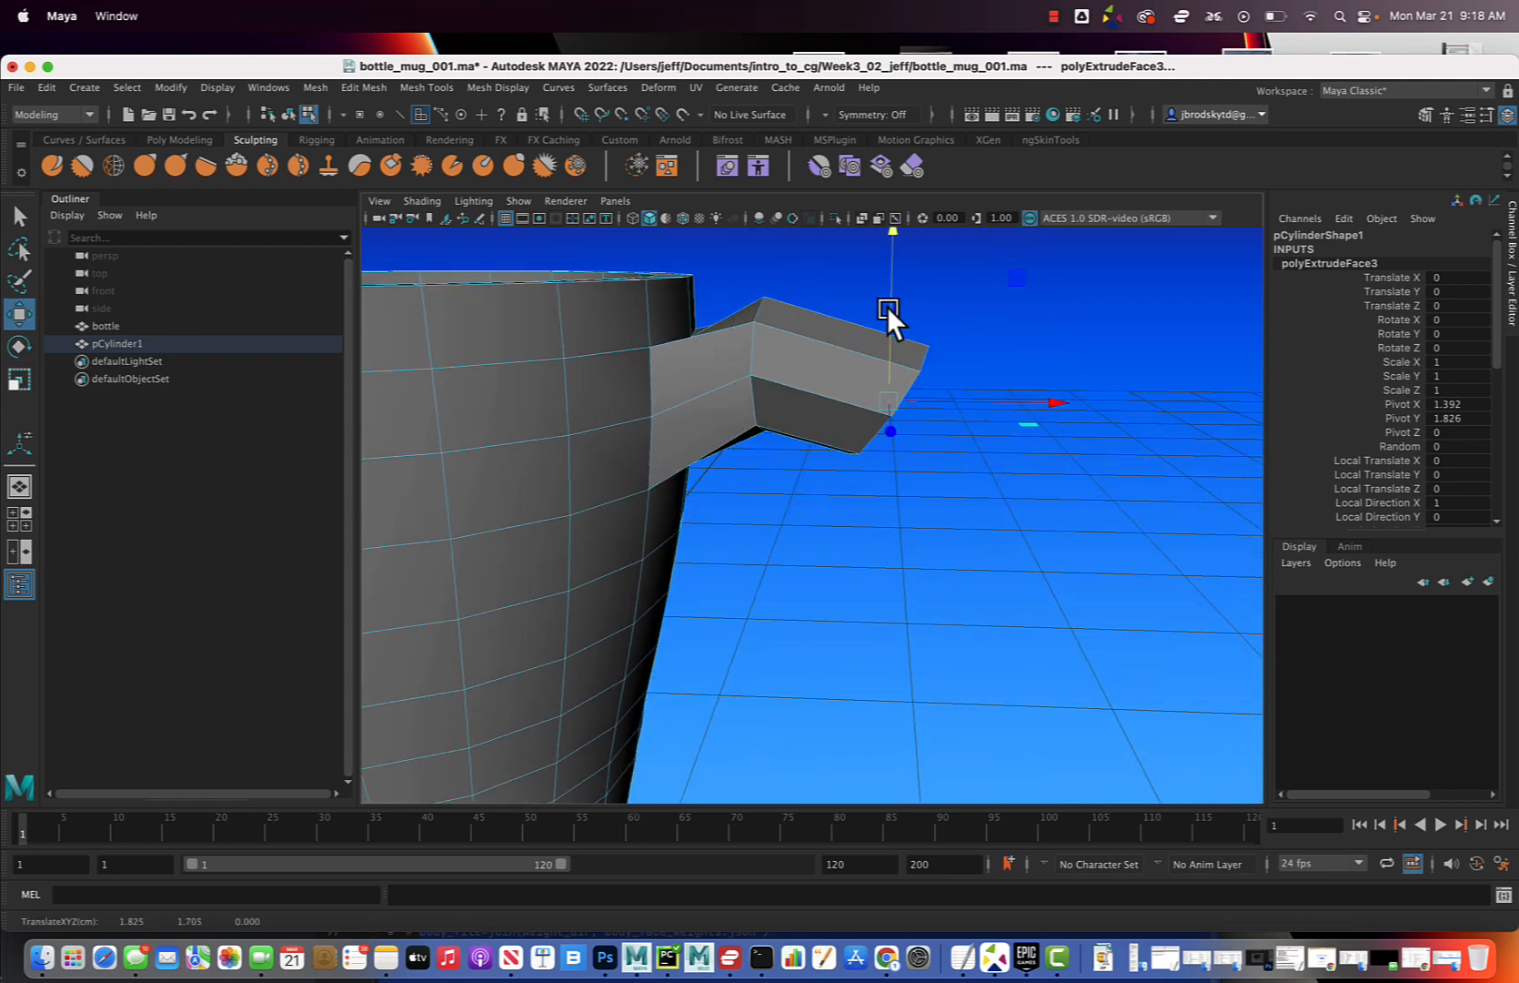
- Scale the handle's end faces down uniformly so the section tapers slightly
alt+drag(896, 439, 919, 432)
alt+drag(964, 490, 831, 465)
key(r)
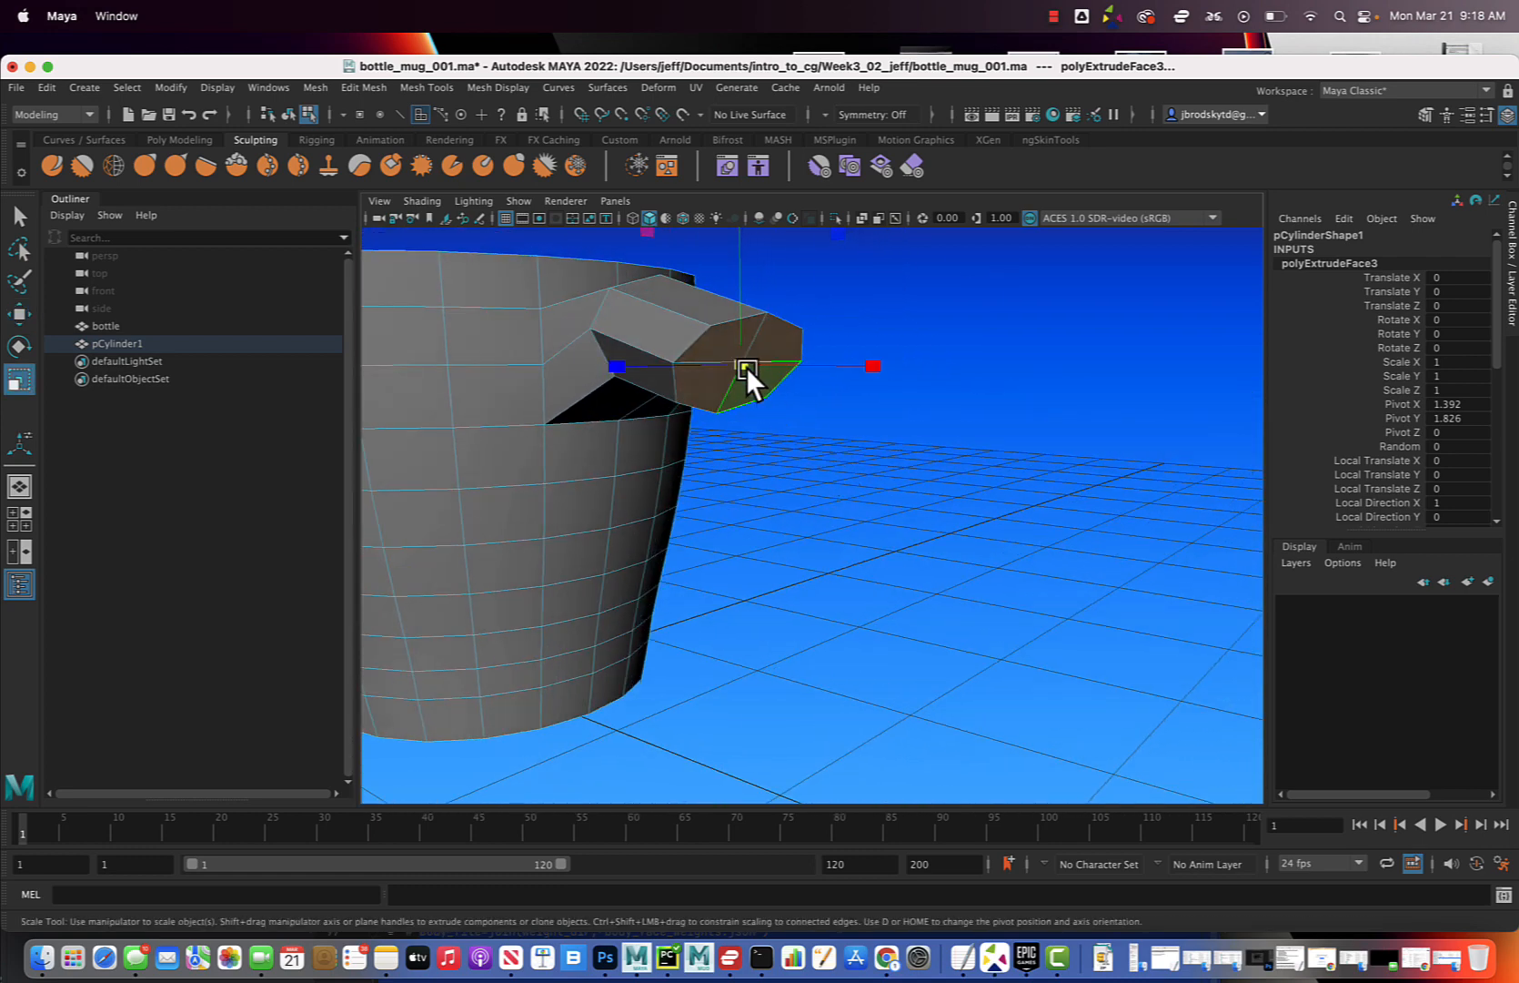
drag(747, 367, 719, 367)
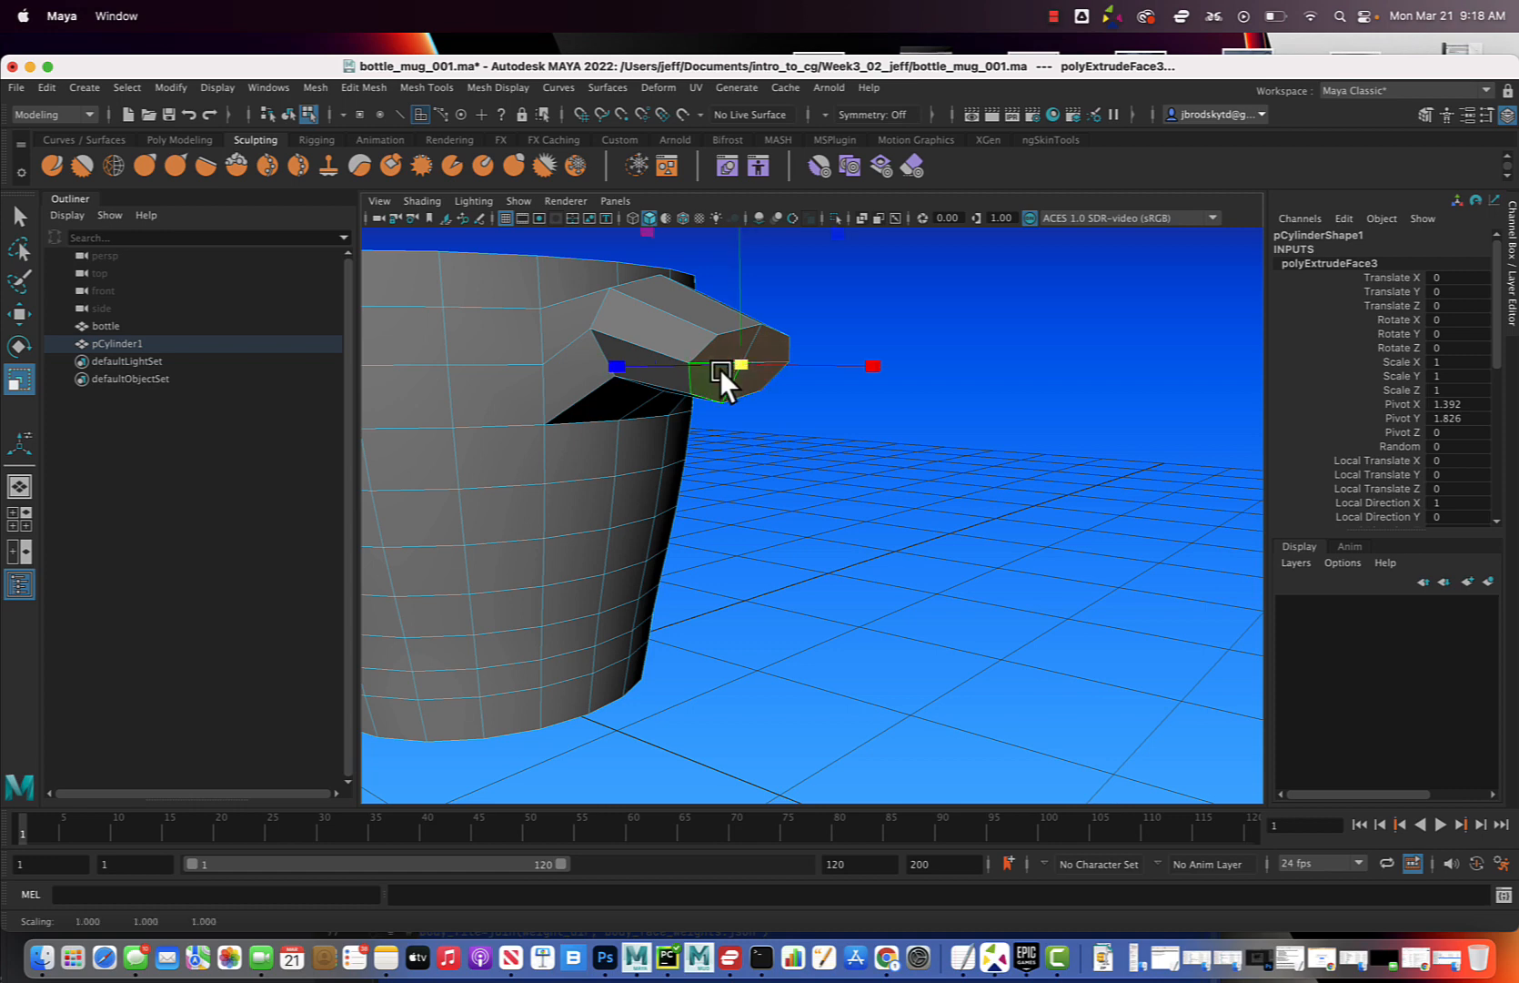
- Extrude the end faces again and move them outward to about X 2.01 cm and down to about Y 1.13 cm
alt+drag(742, 441, 773, 443)
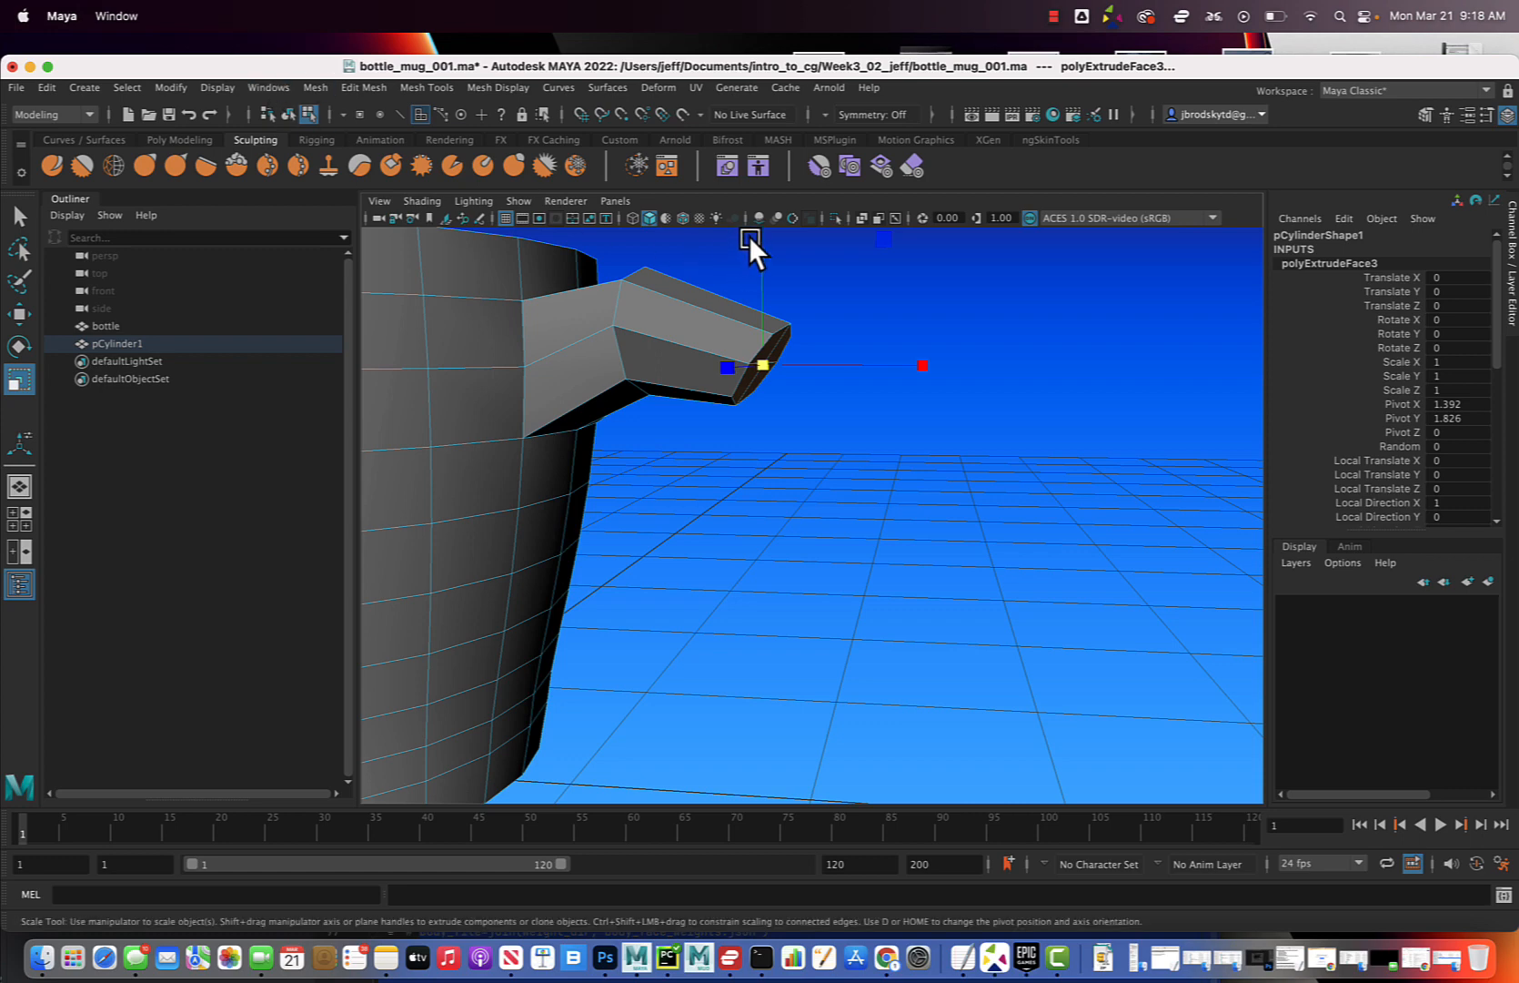
key(ctrl+e)
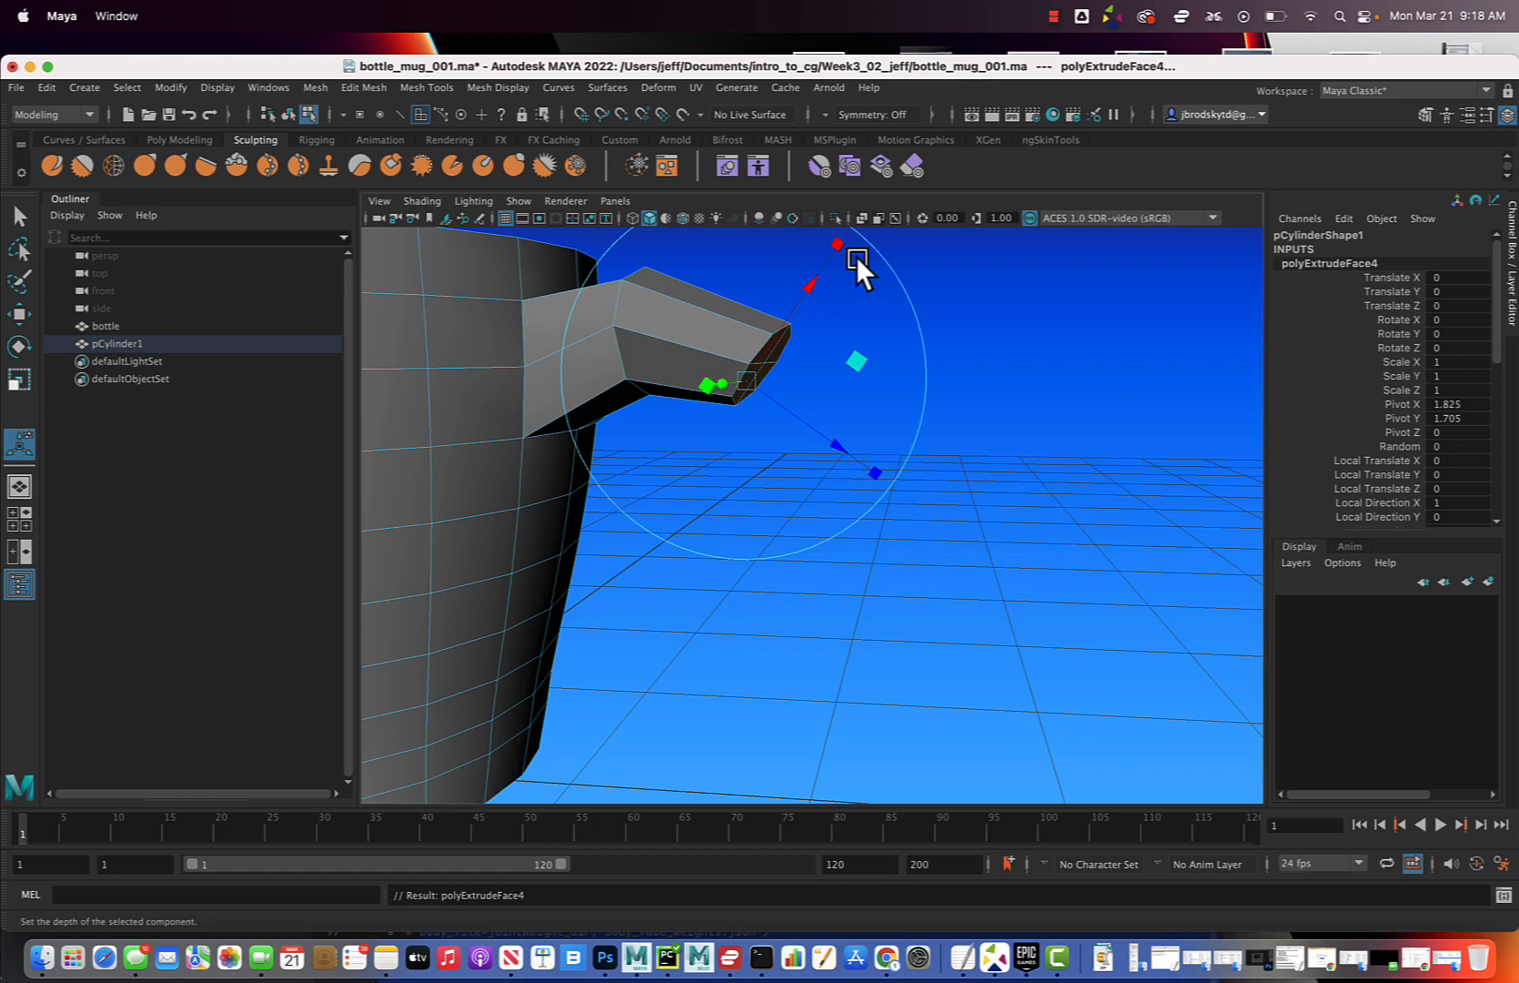
key(w)
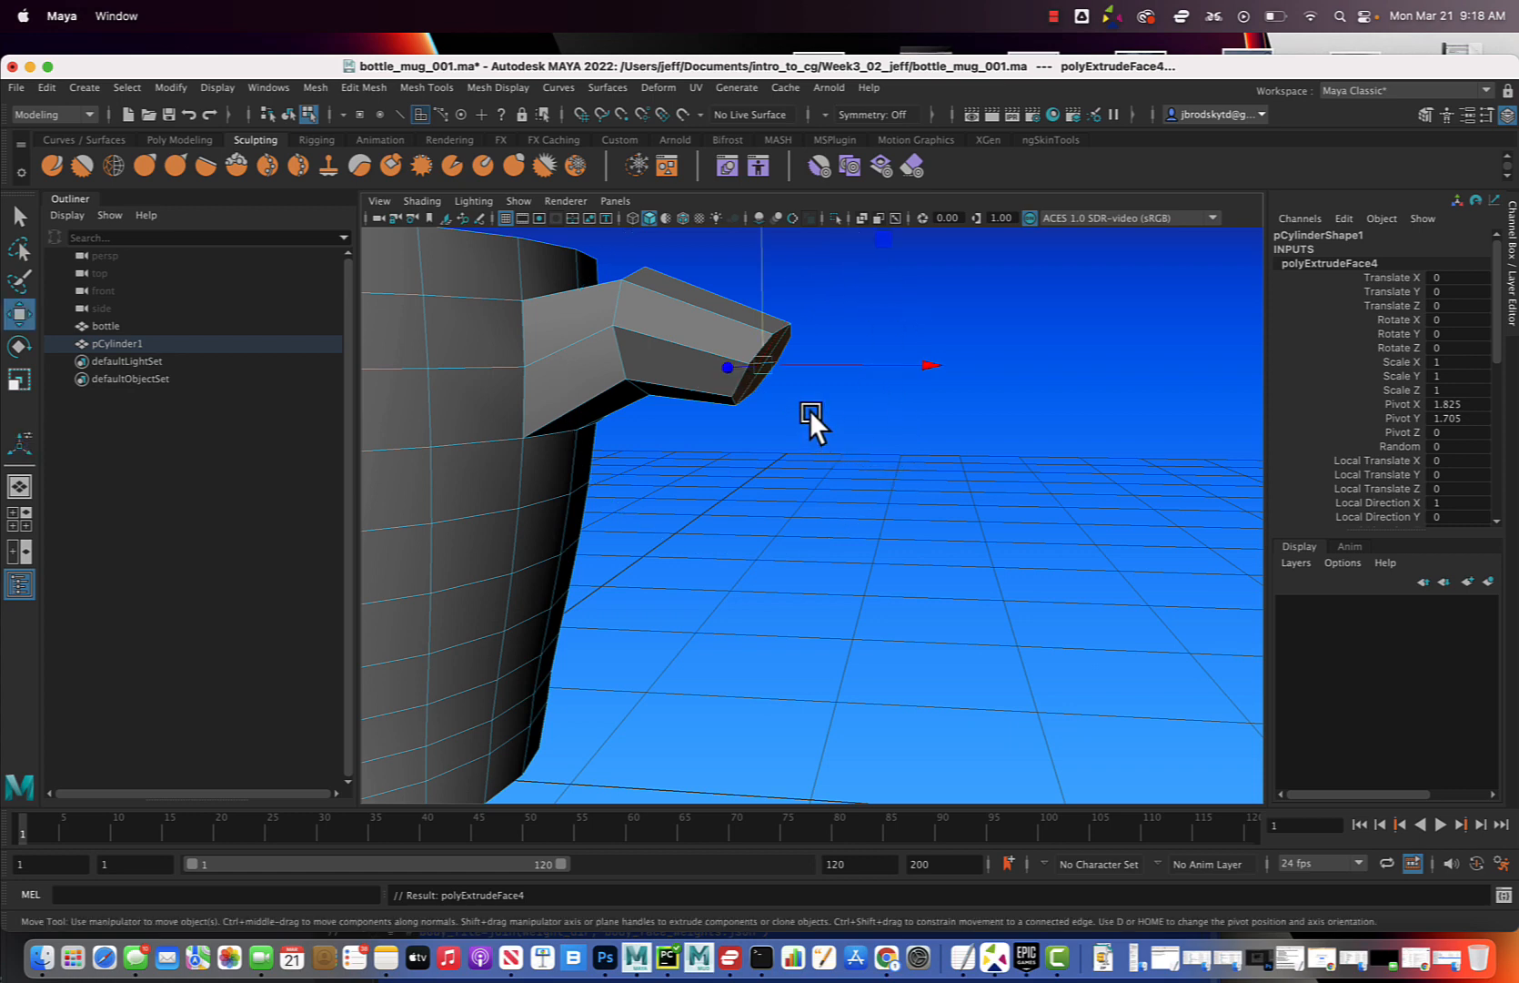
drag(947, 377, 991, 368)
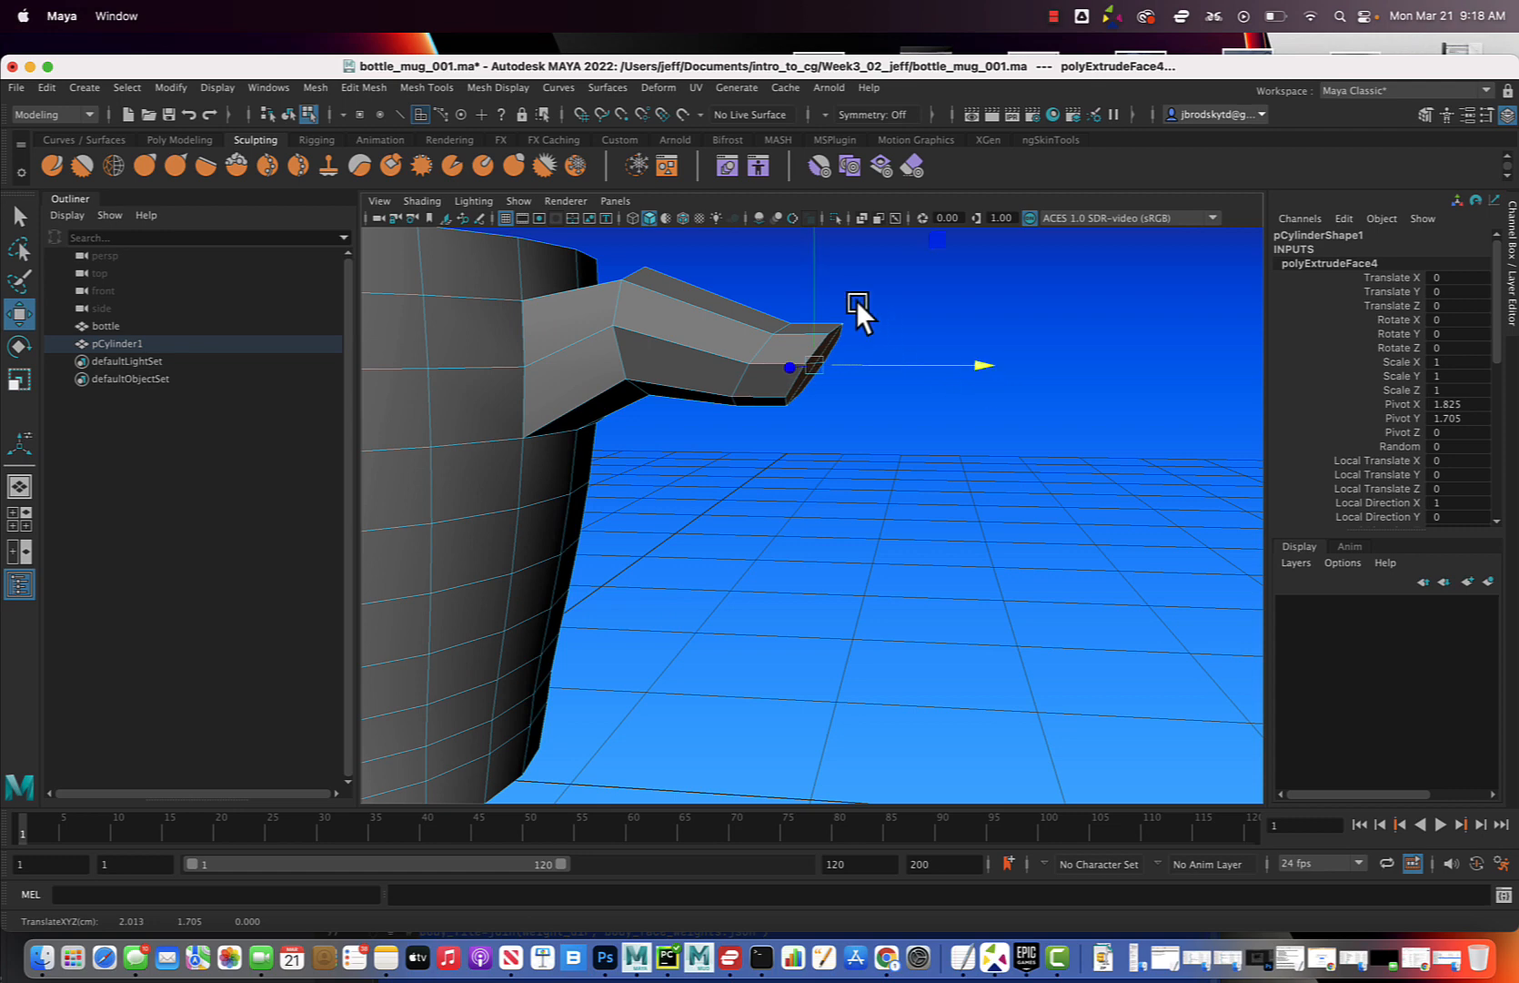
drag(813, 269, 801, 431)
- Rotate the handle's end faces to point downward and scale them slightly narrower along the X axis
key(e)
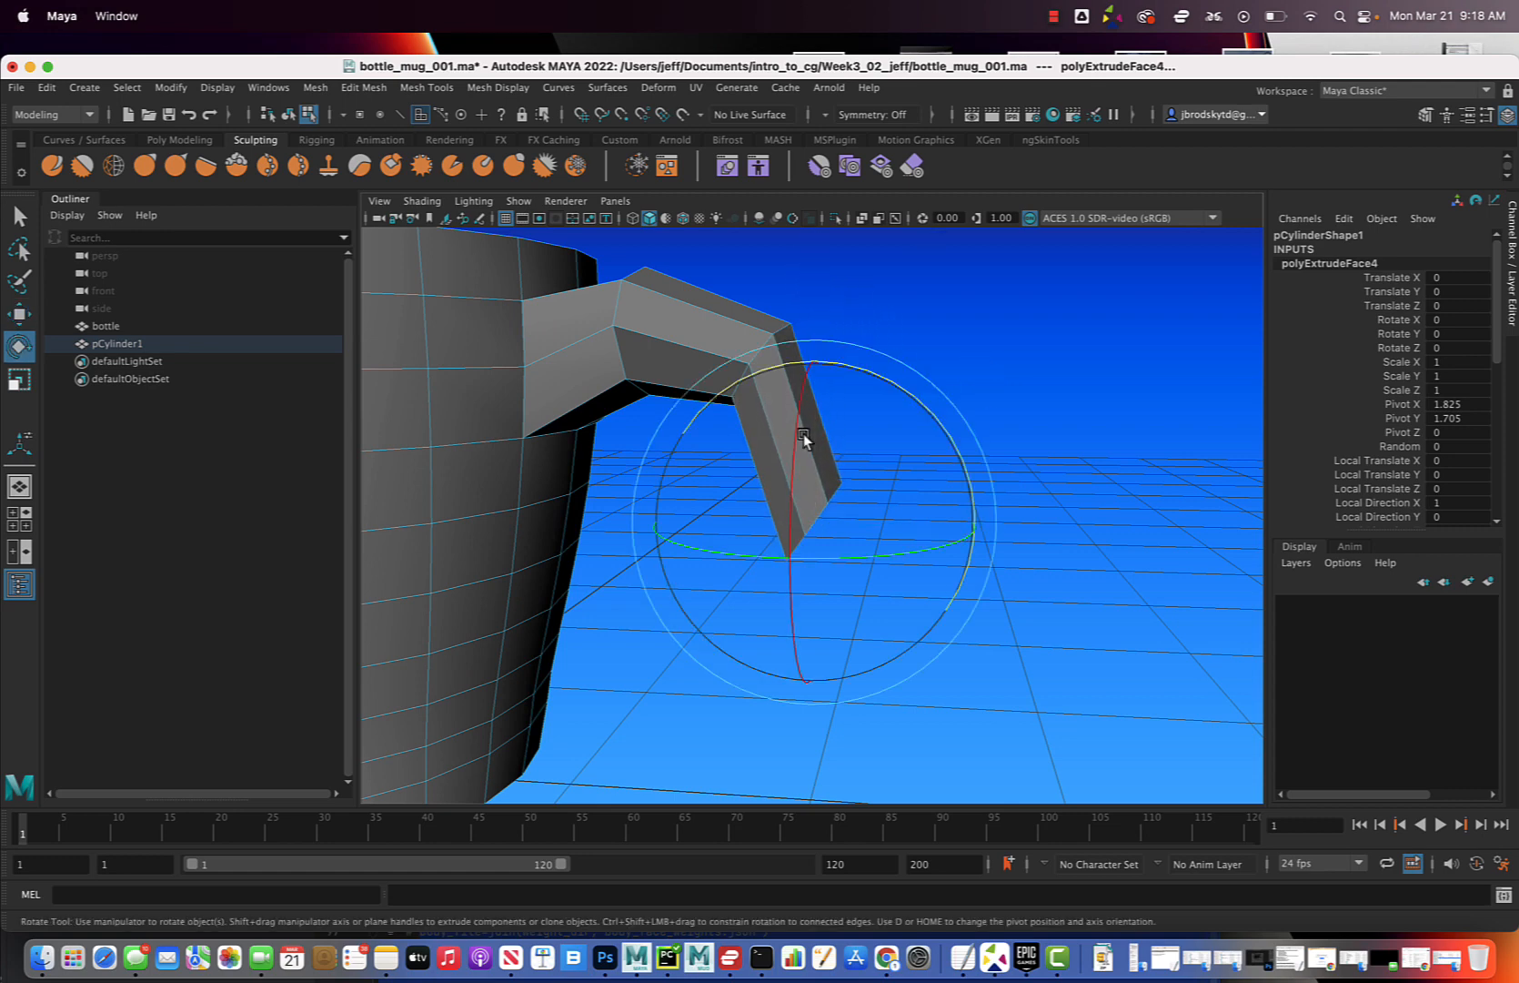
drag(912, 397, 900, 544)
key(w)
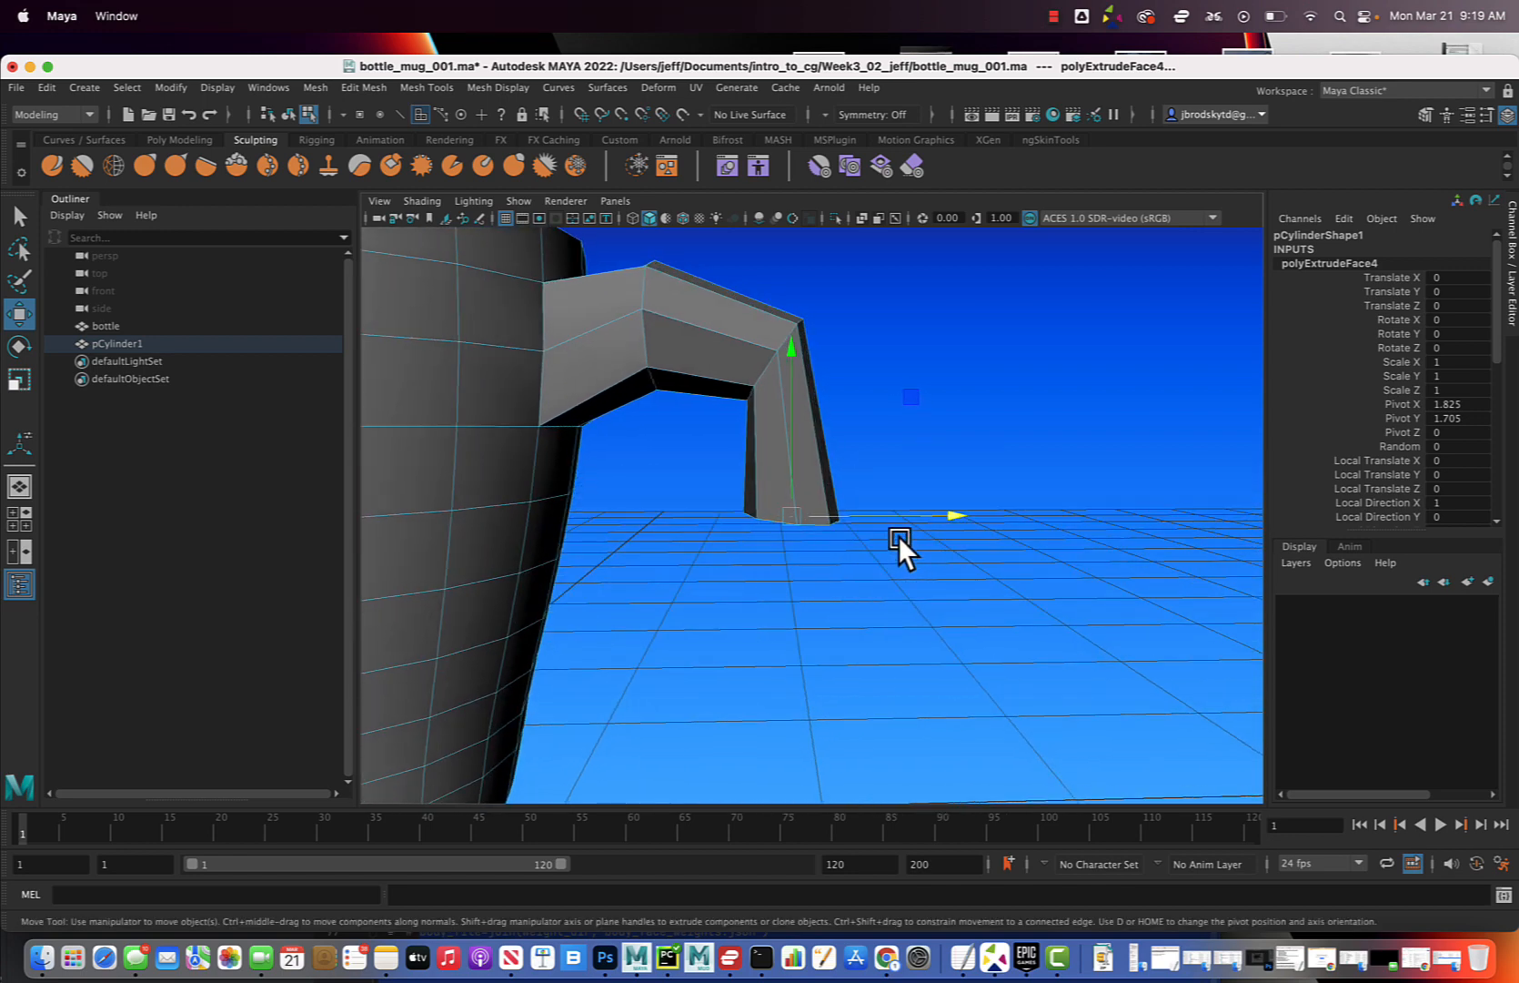
key(r)
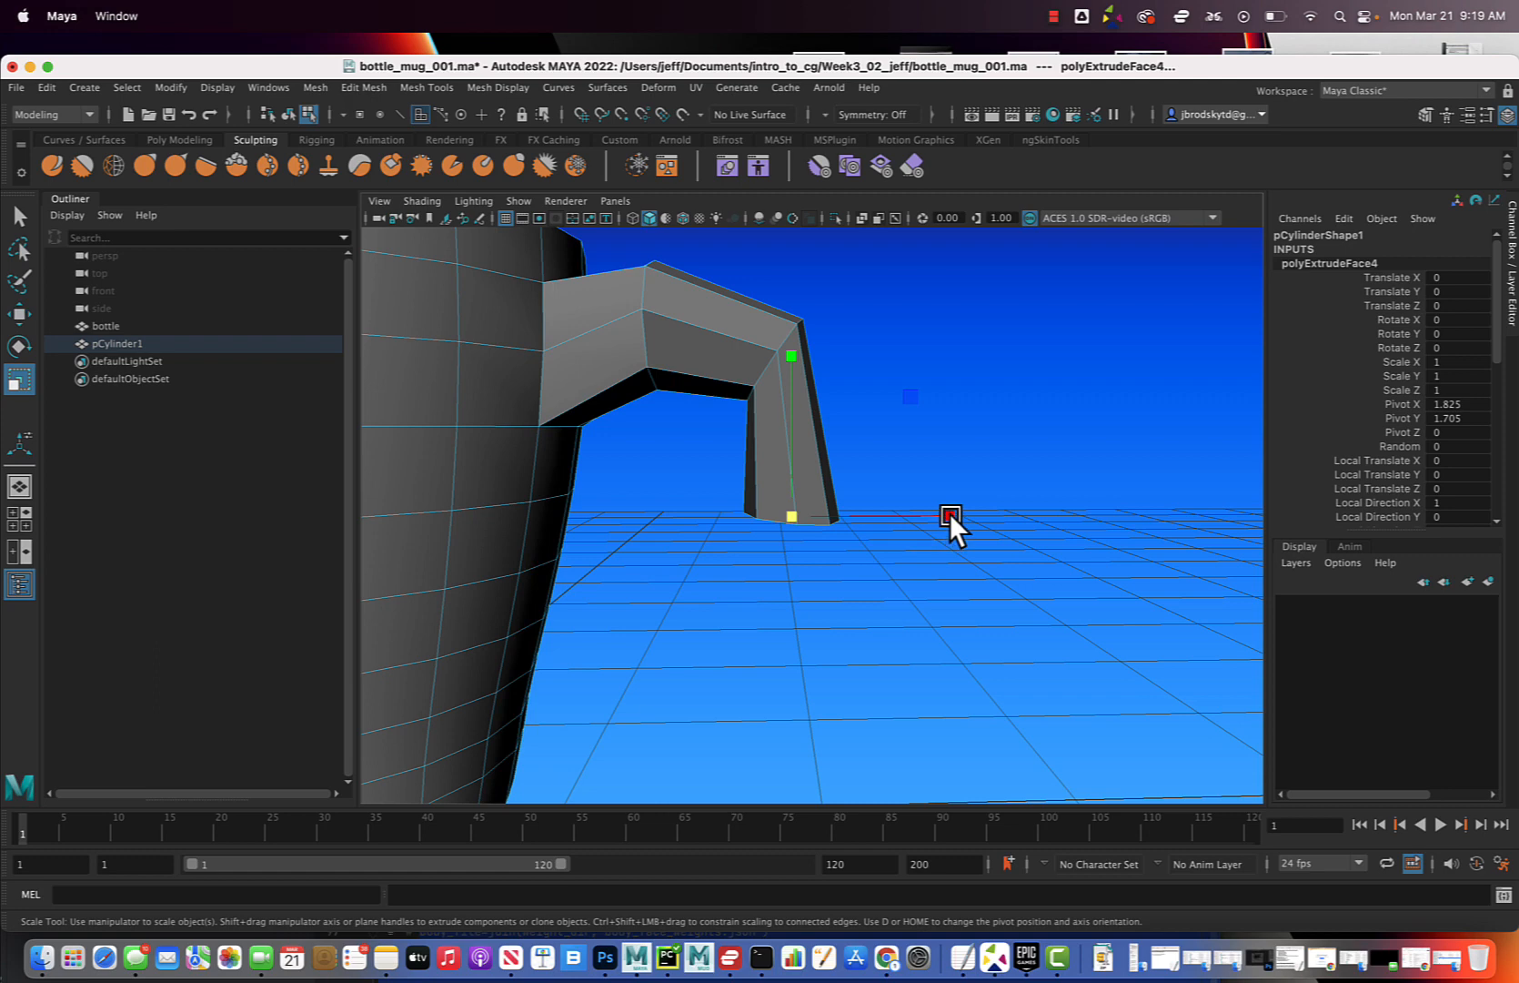
drag(947, 516, 907, 513)
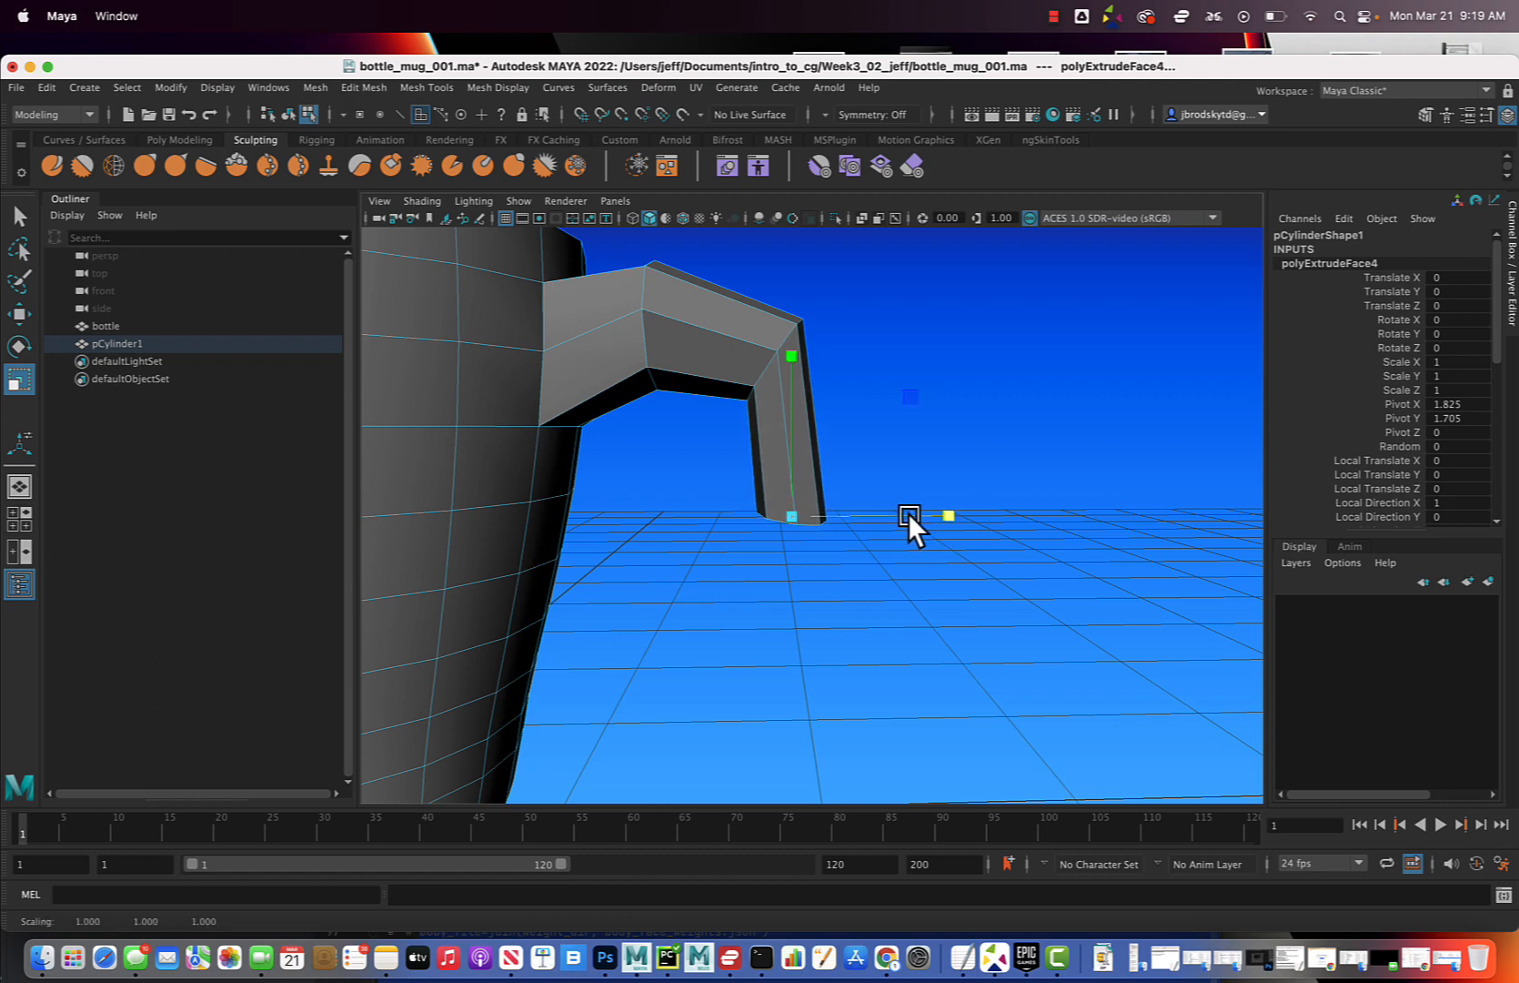
- Extrude the end faces again and move them down and back toward the mug, to about X 1.57, Y 0.72 cm
key(ctrl+e)
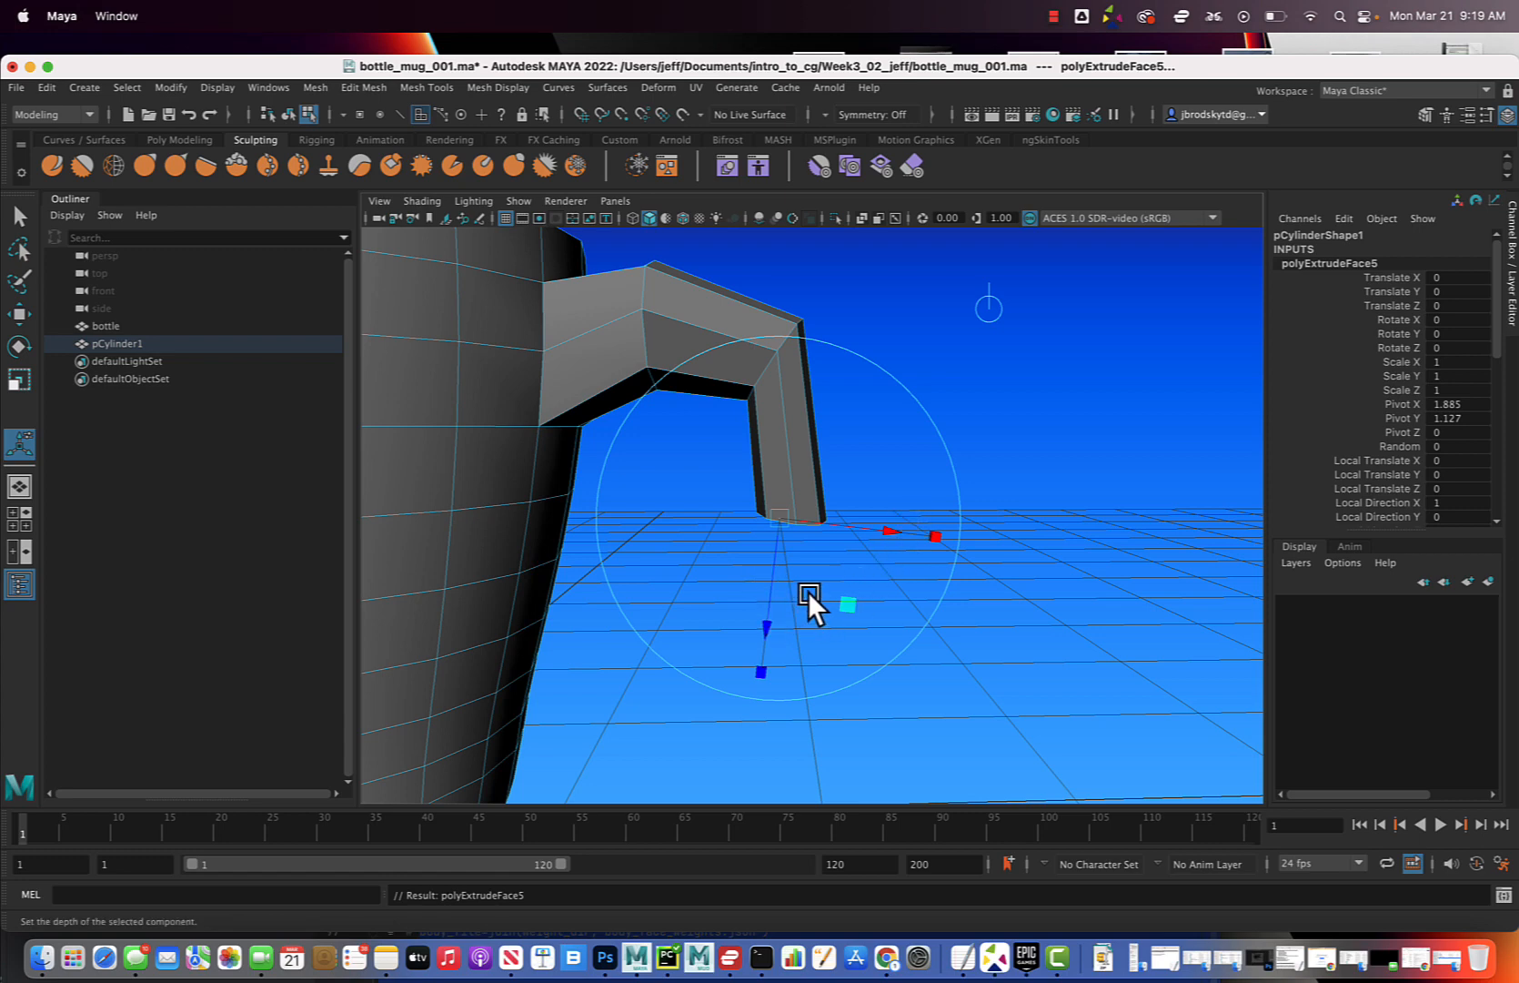
key(w)
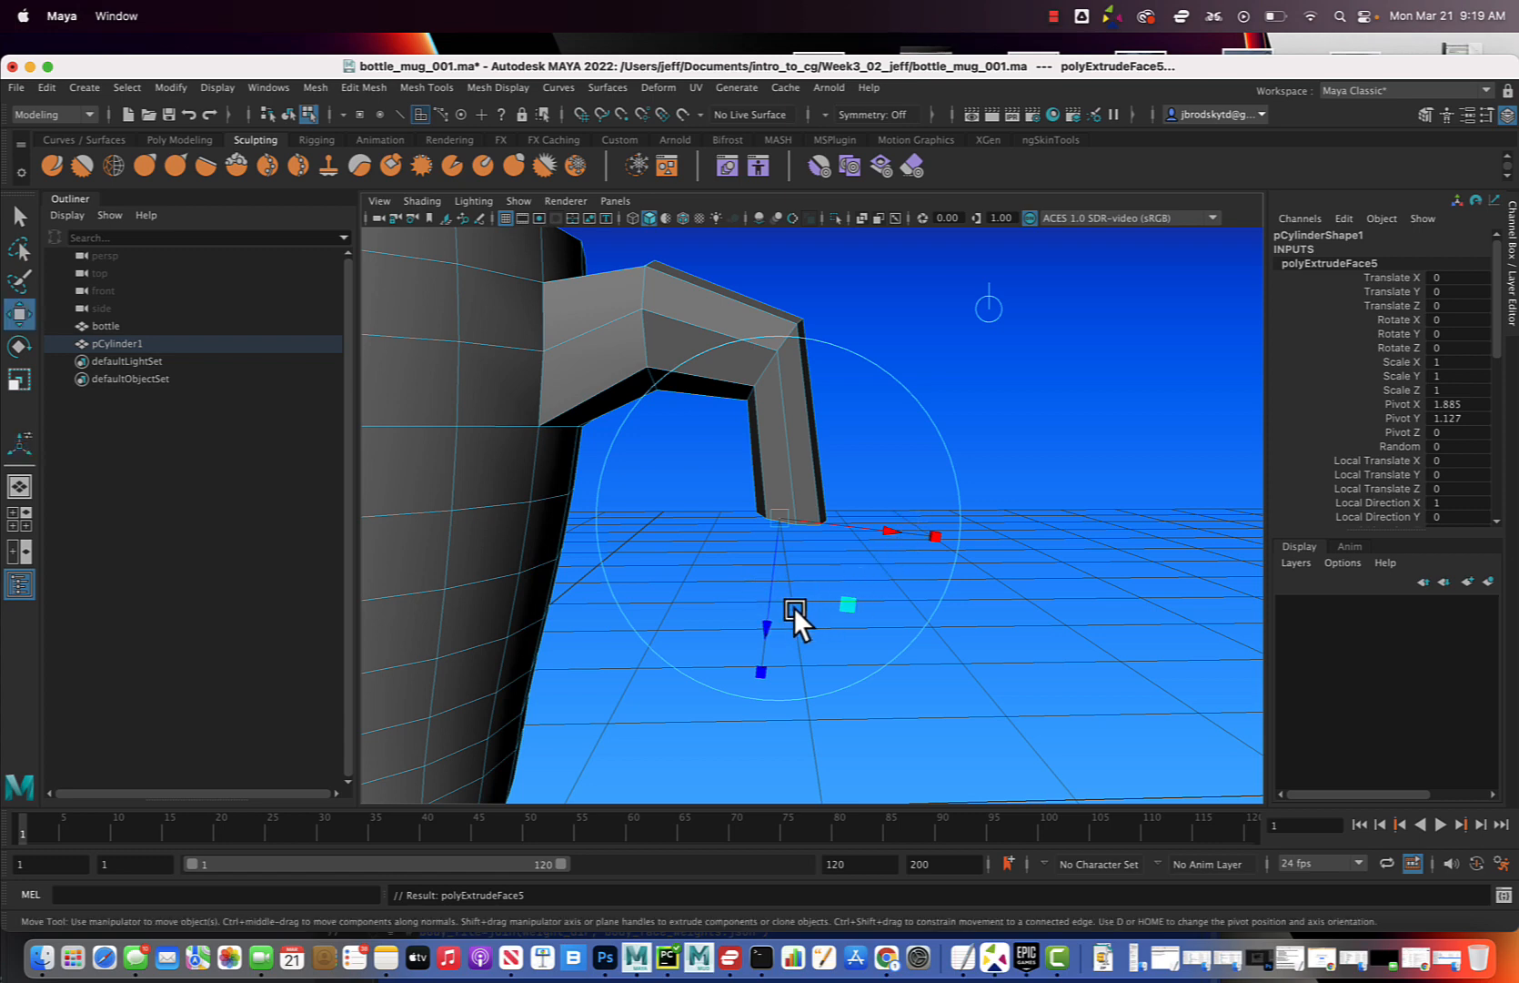
drag(790, 352, 764, 462)
drag(941, 617, 869, 617)
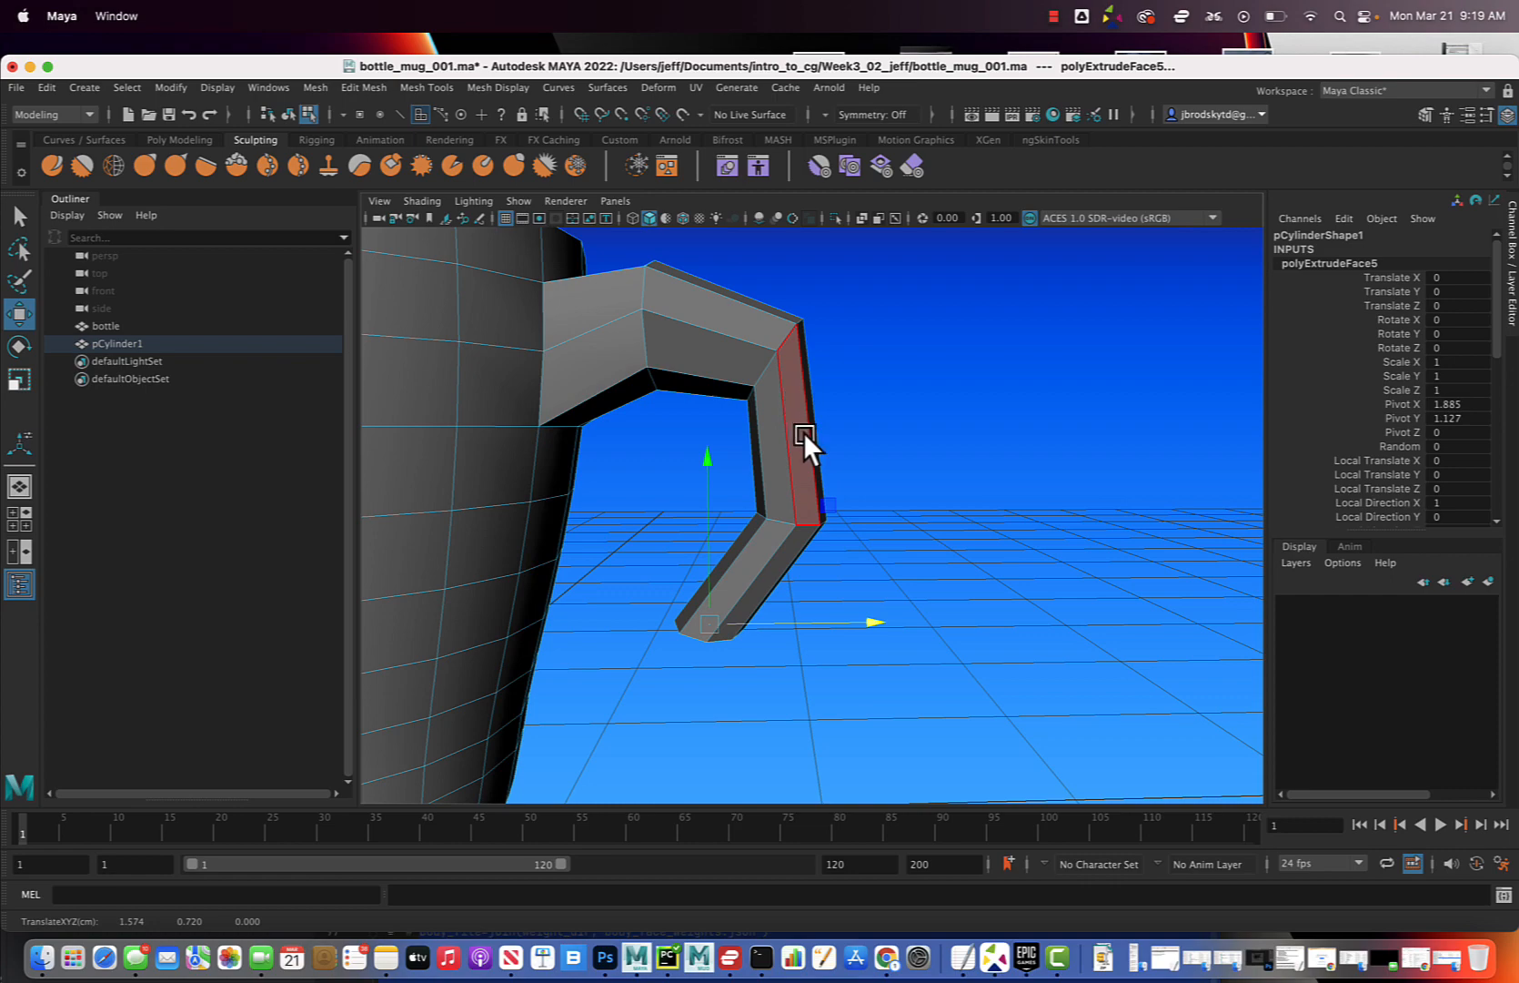
- Rotate the handle's lower end faces about the Z axis so they turn toward the mug's wall
alt+drag(838, 478, 685, 544)
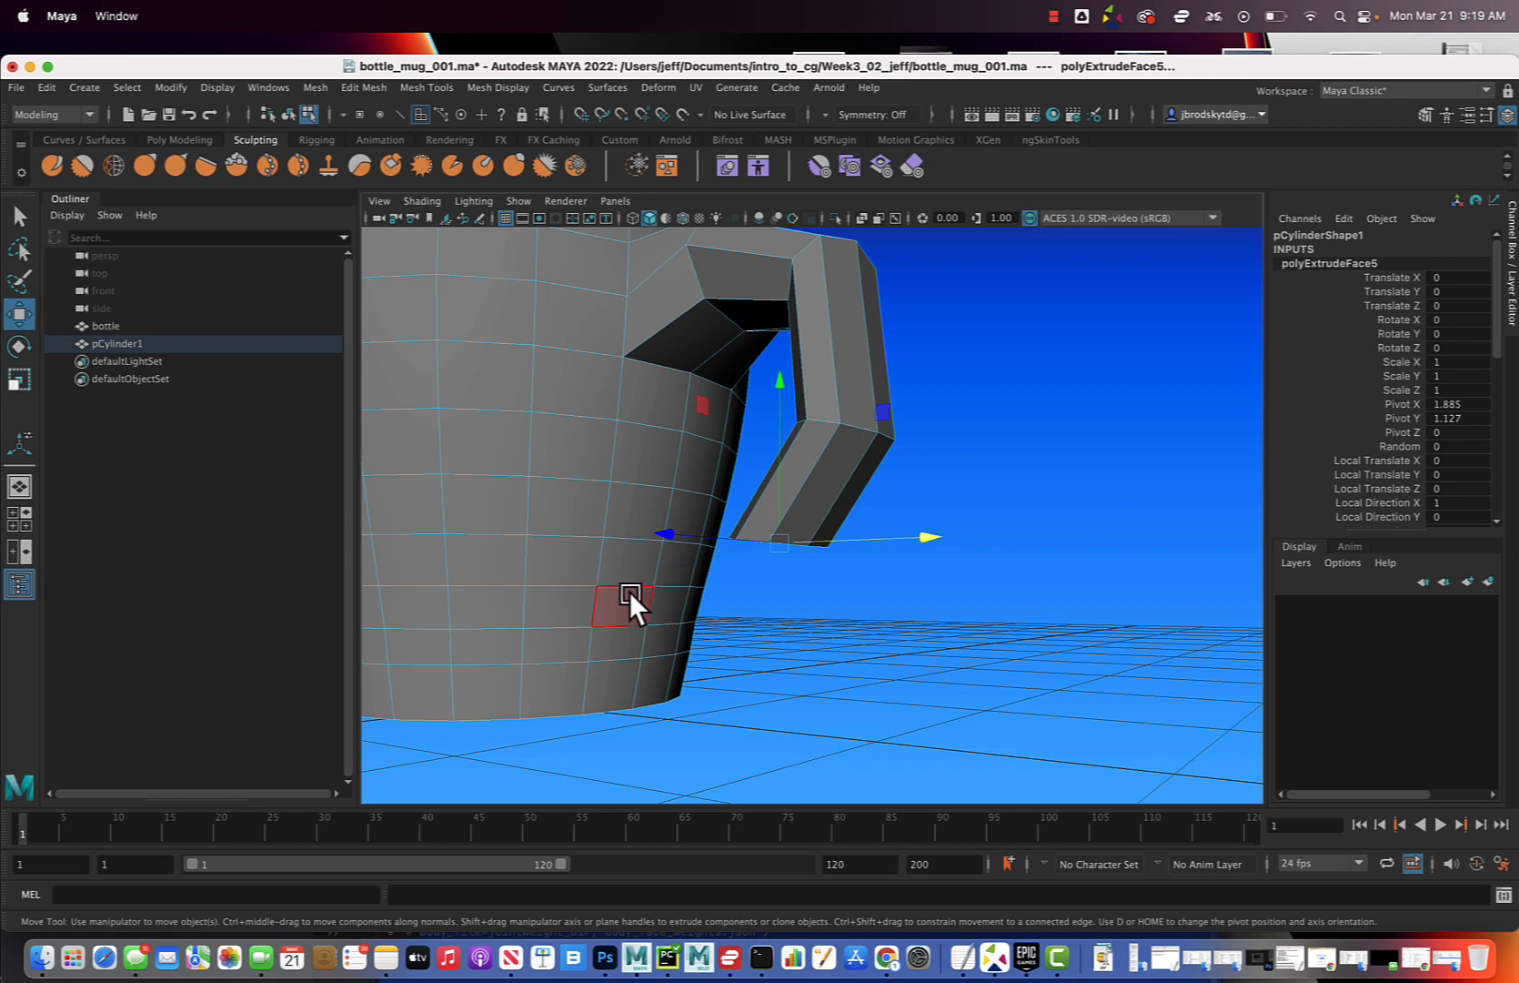
alt+drag(639, 560, 672, 562)
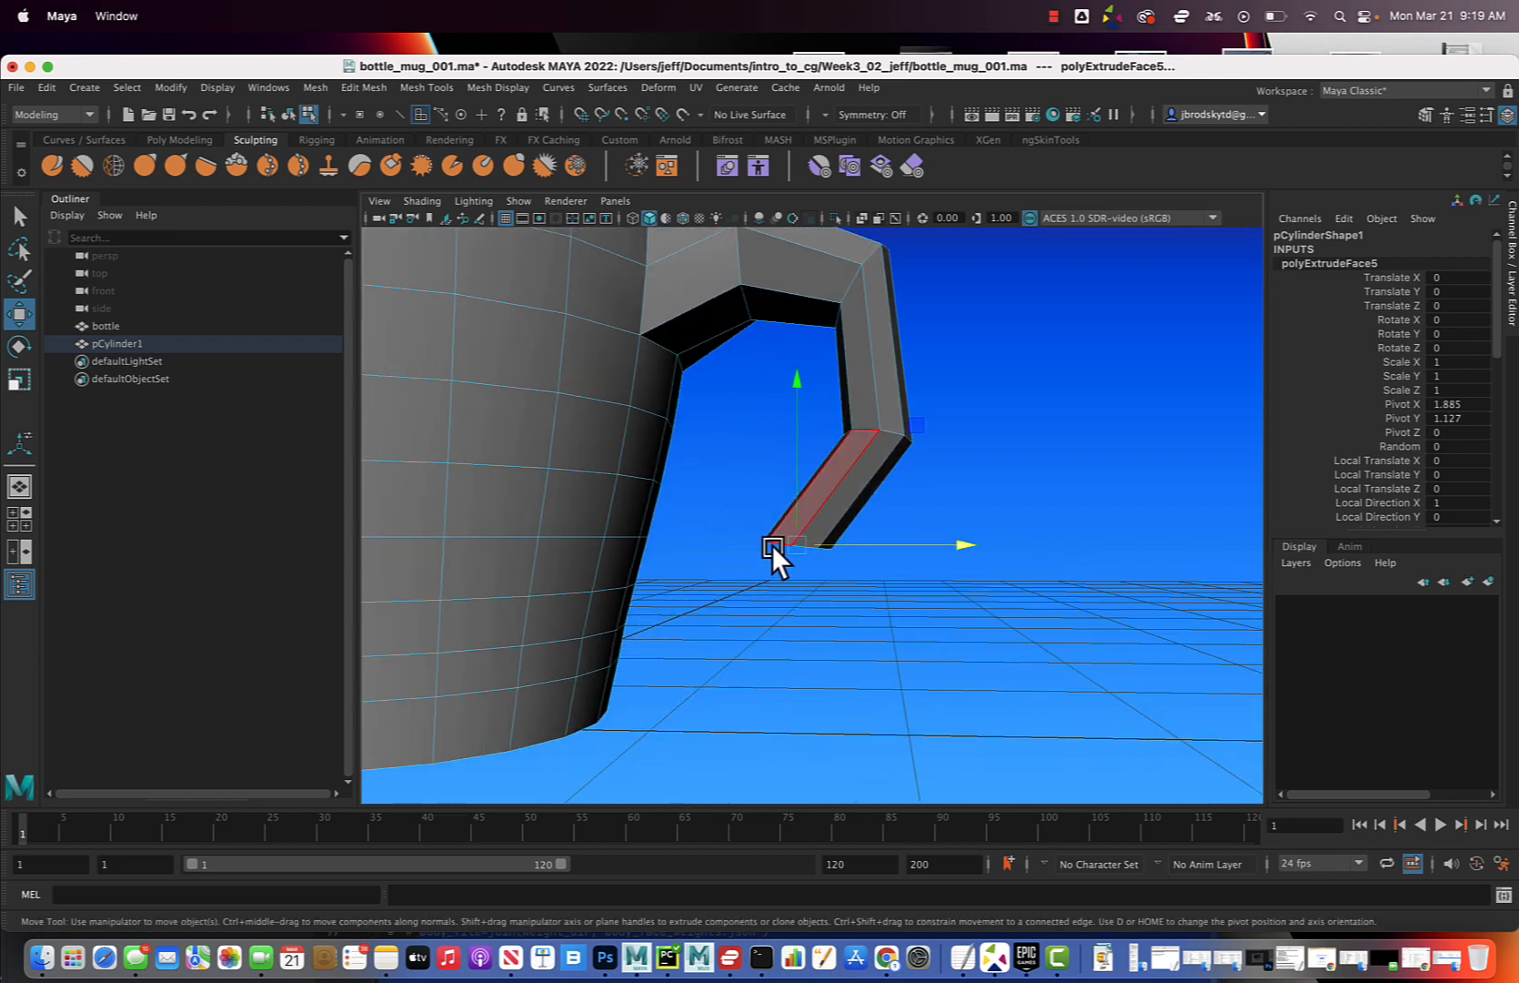
key(e)
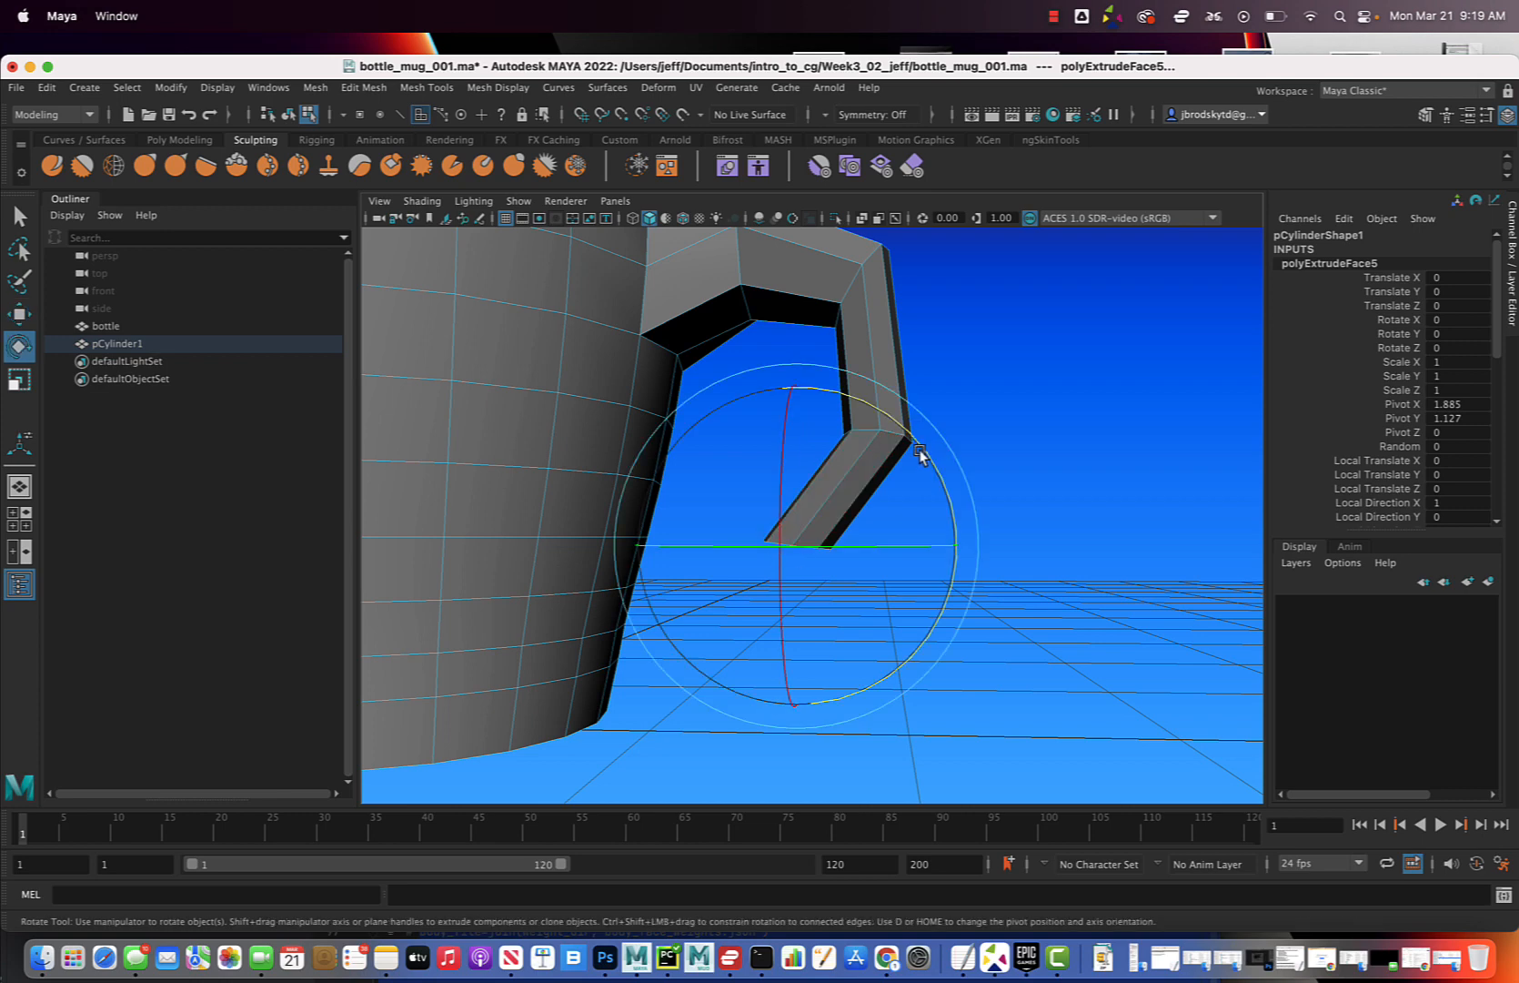
drag(920, 445, 946, 564)
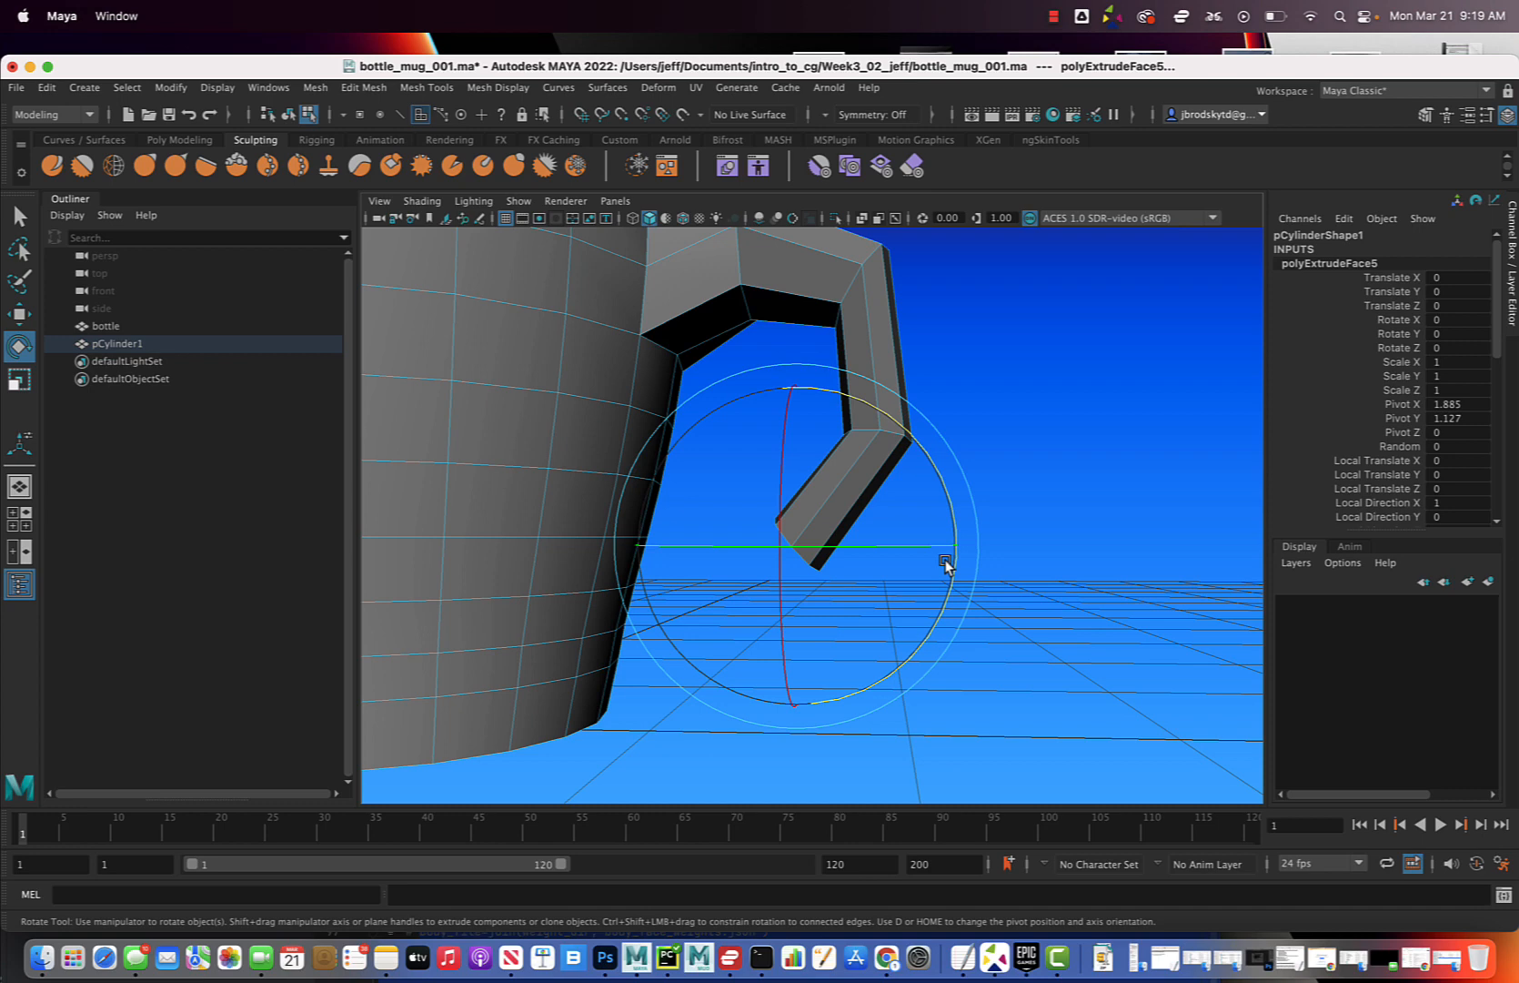
- Extrude the handle's end faces again and move them toward the mug's wall and down, to about X 1.29, Y 0.60 cm
key(ctrl+e)
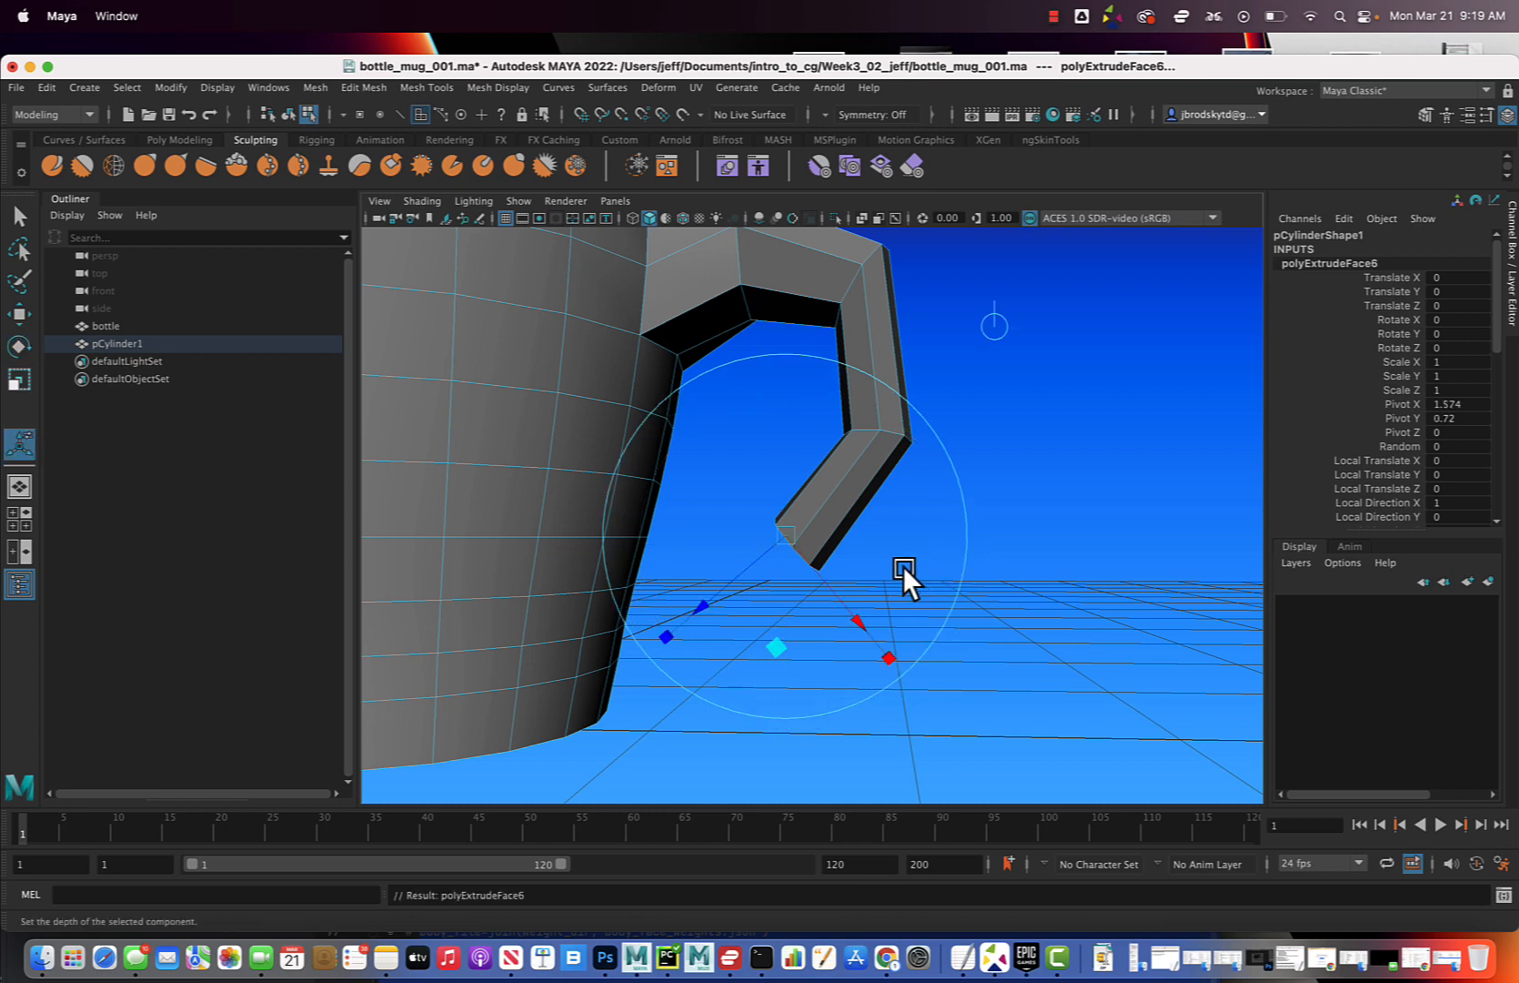
key(w)
drag(944, 553, 762, 475)
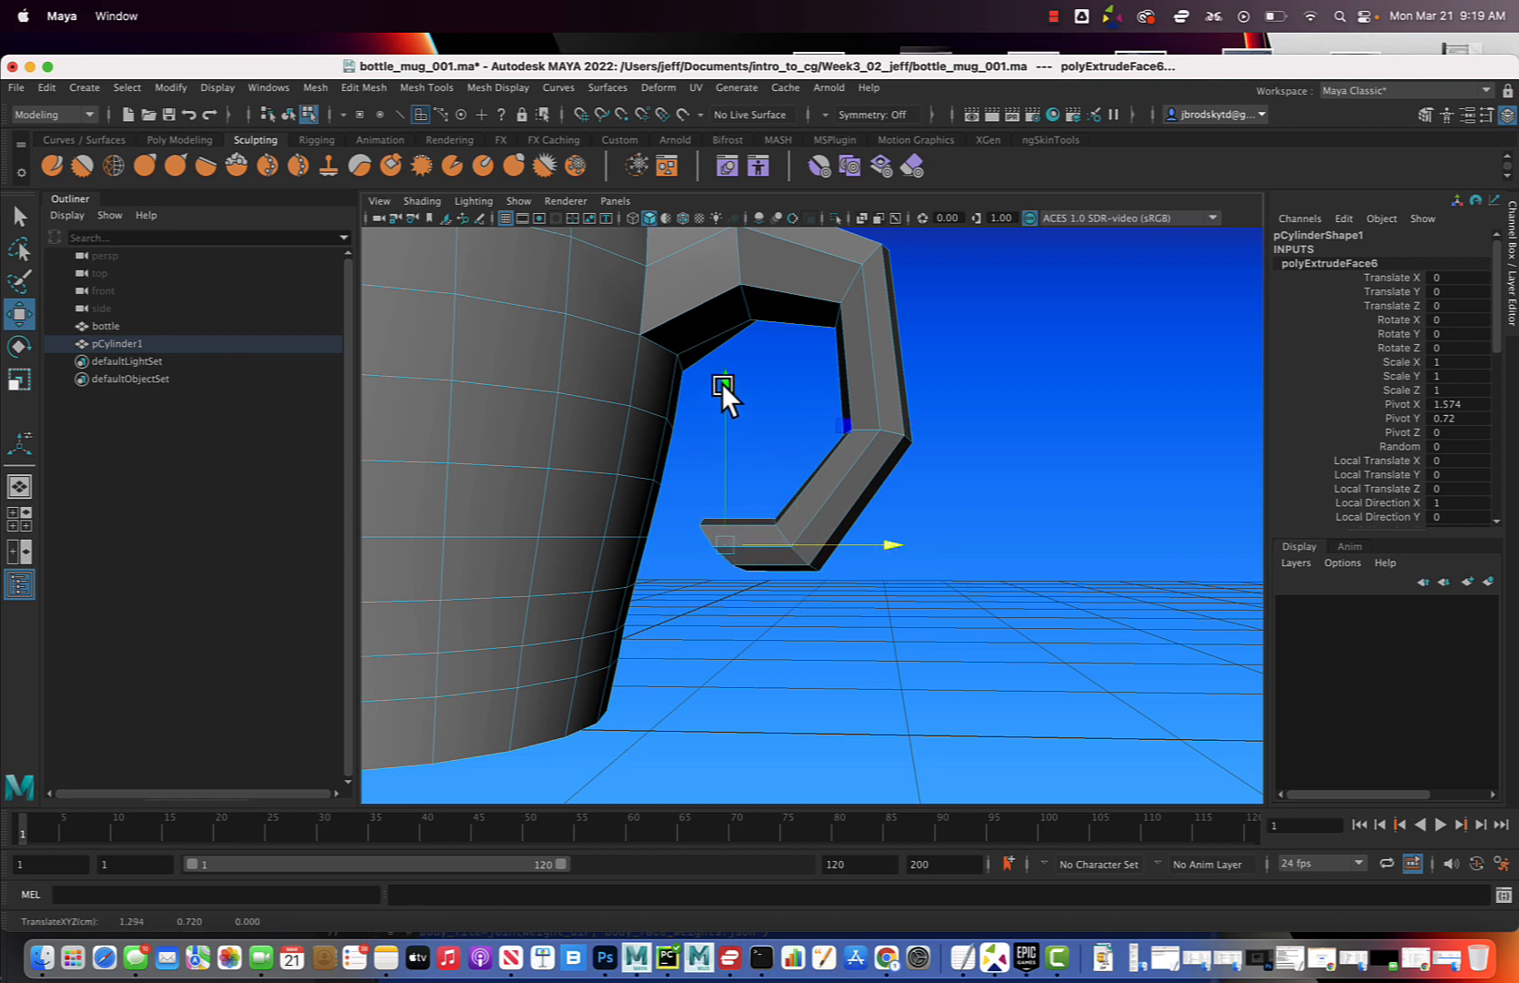
drag(722, 382, 710, 416)
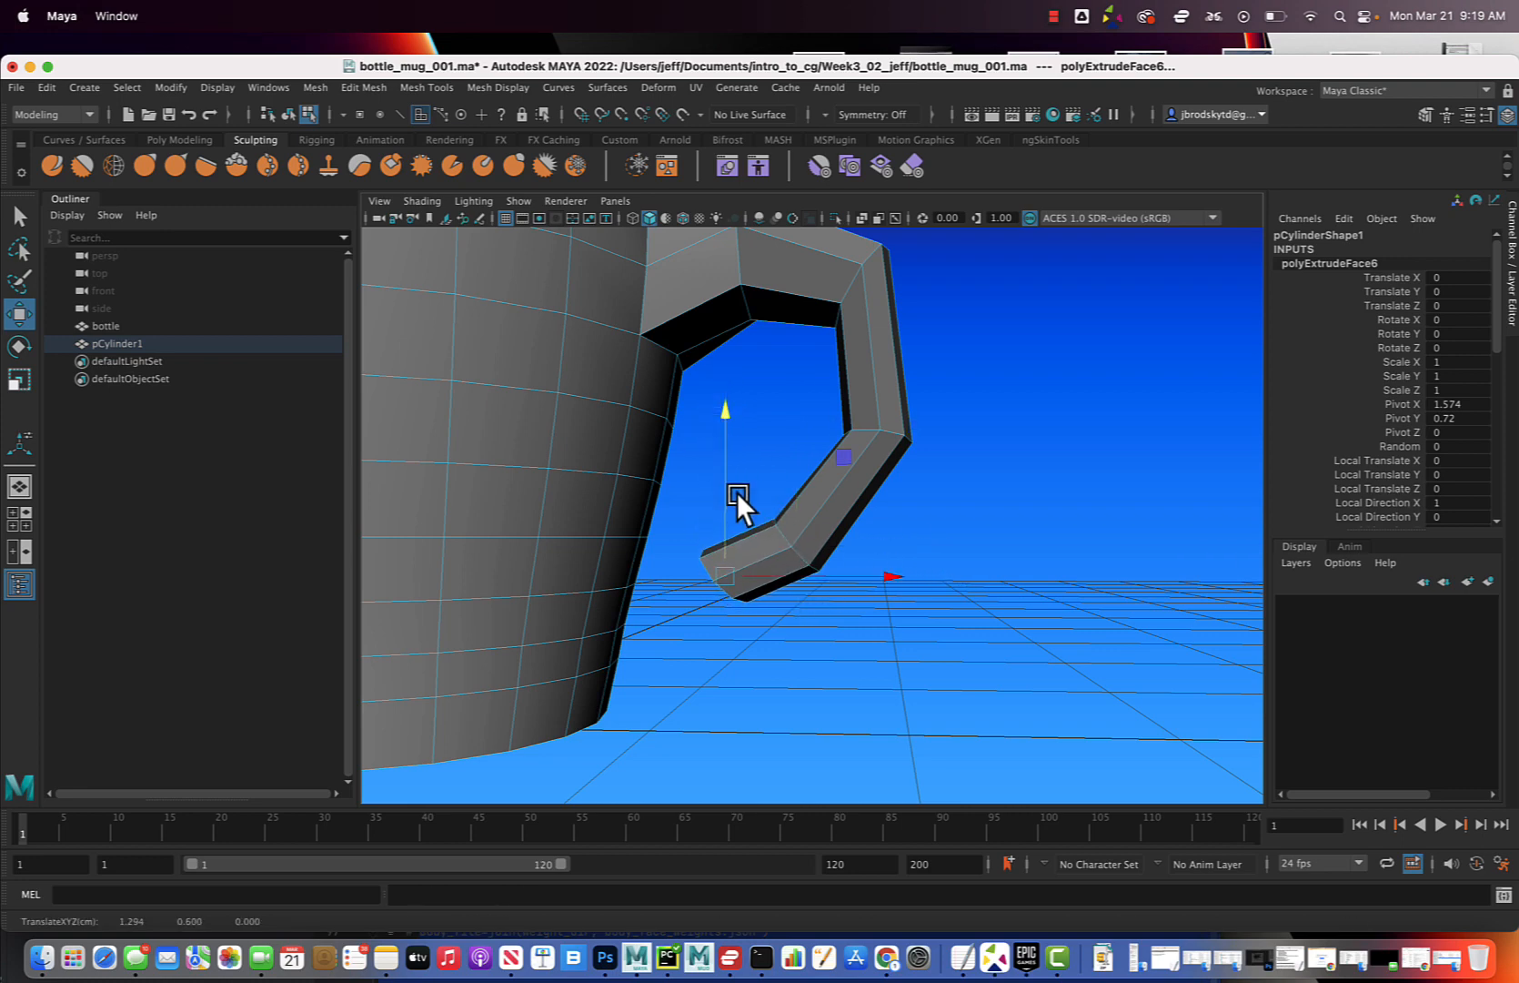
click(876, 573)
alt+drag(679, 574, 667, 562)
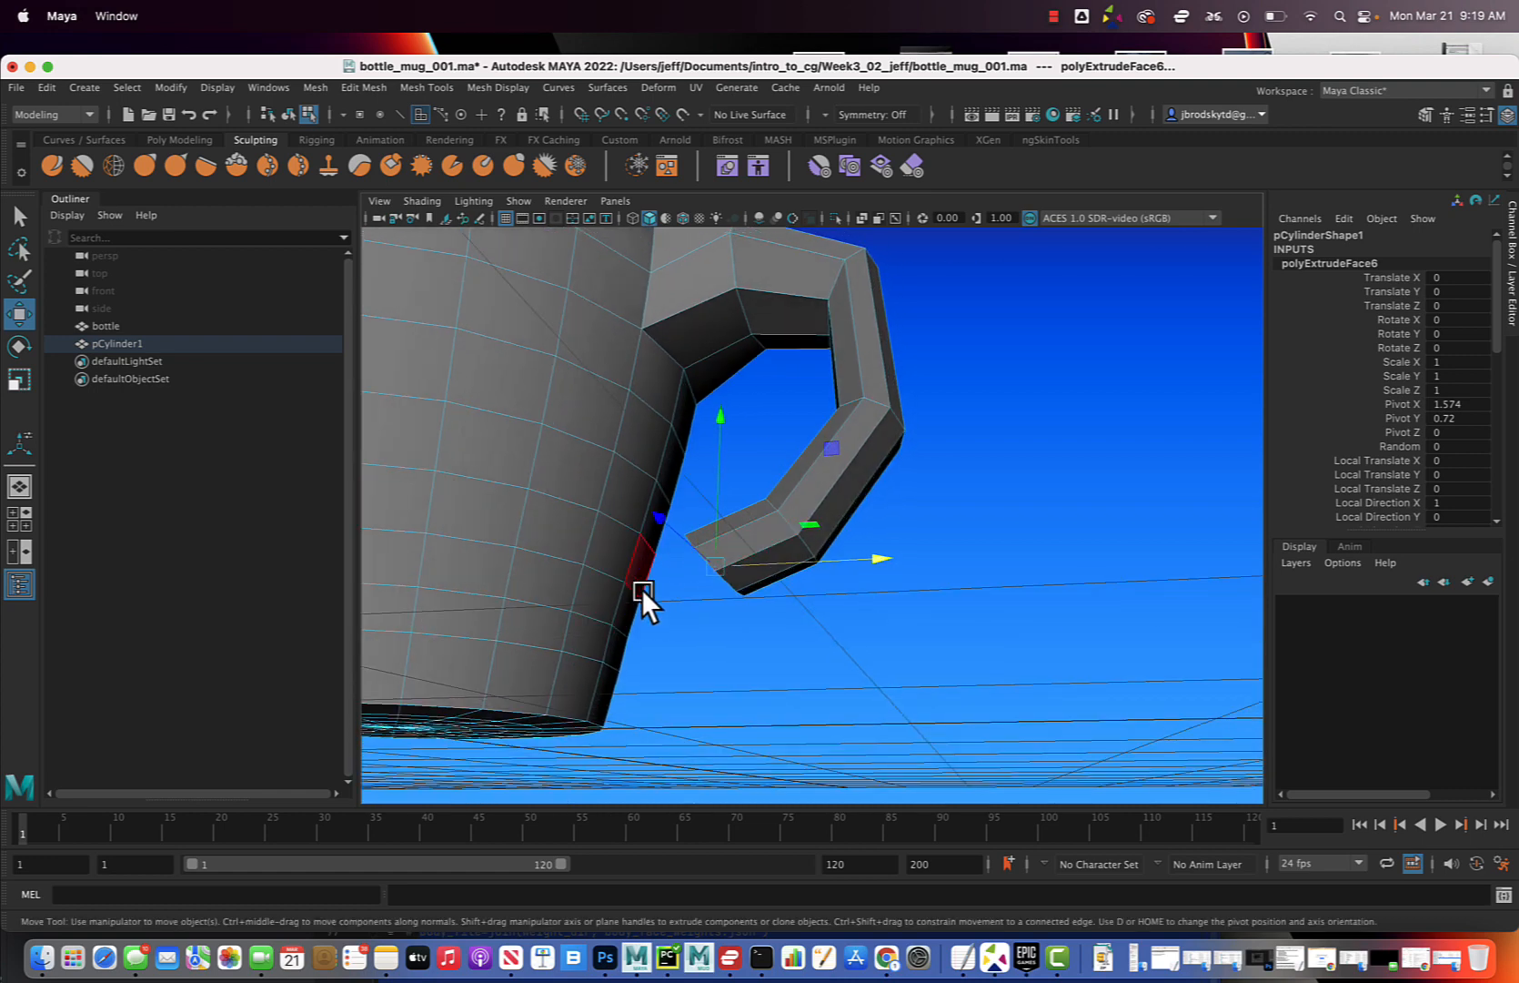
mouse_move(653, 571)
alt+mouse_down()
mouse_move(702, 580)
mouse_move(680, 579)
alt+mouse_up()
- Rotate the handle's end faces about the Z axis to face the mug's wall and scale them slightly smaller along the Y axis
key(e)
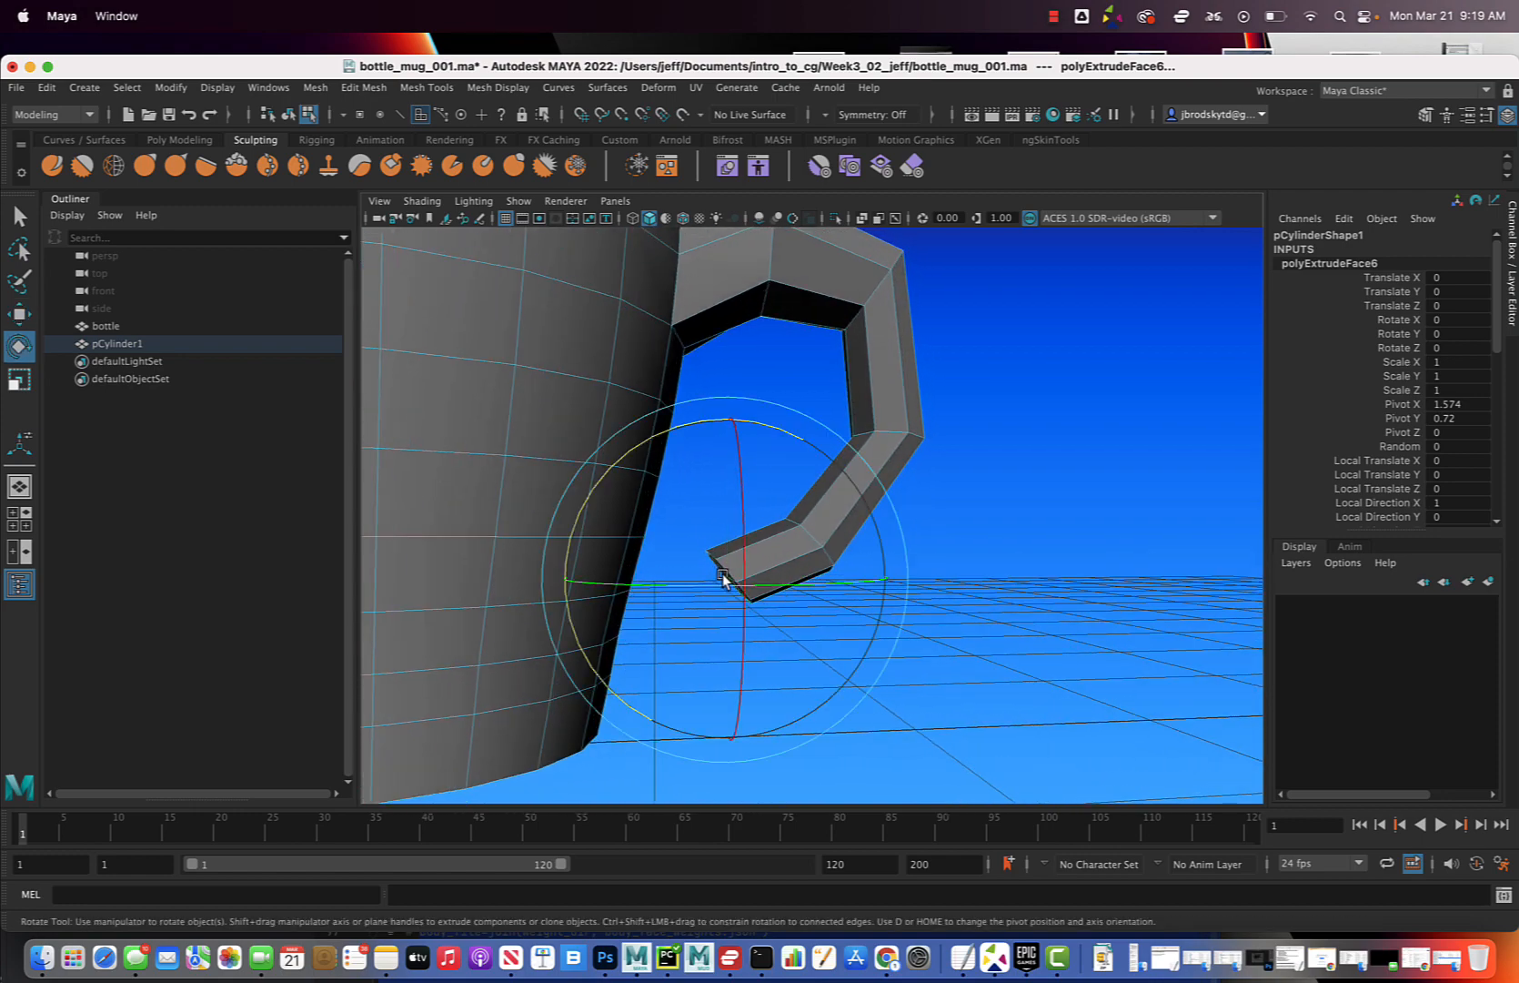
drag(777, 433, 841, 474)
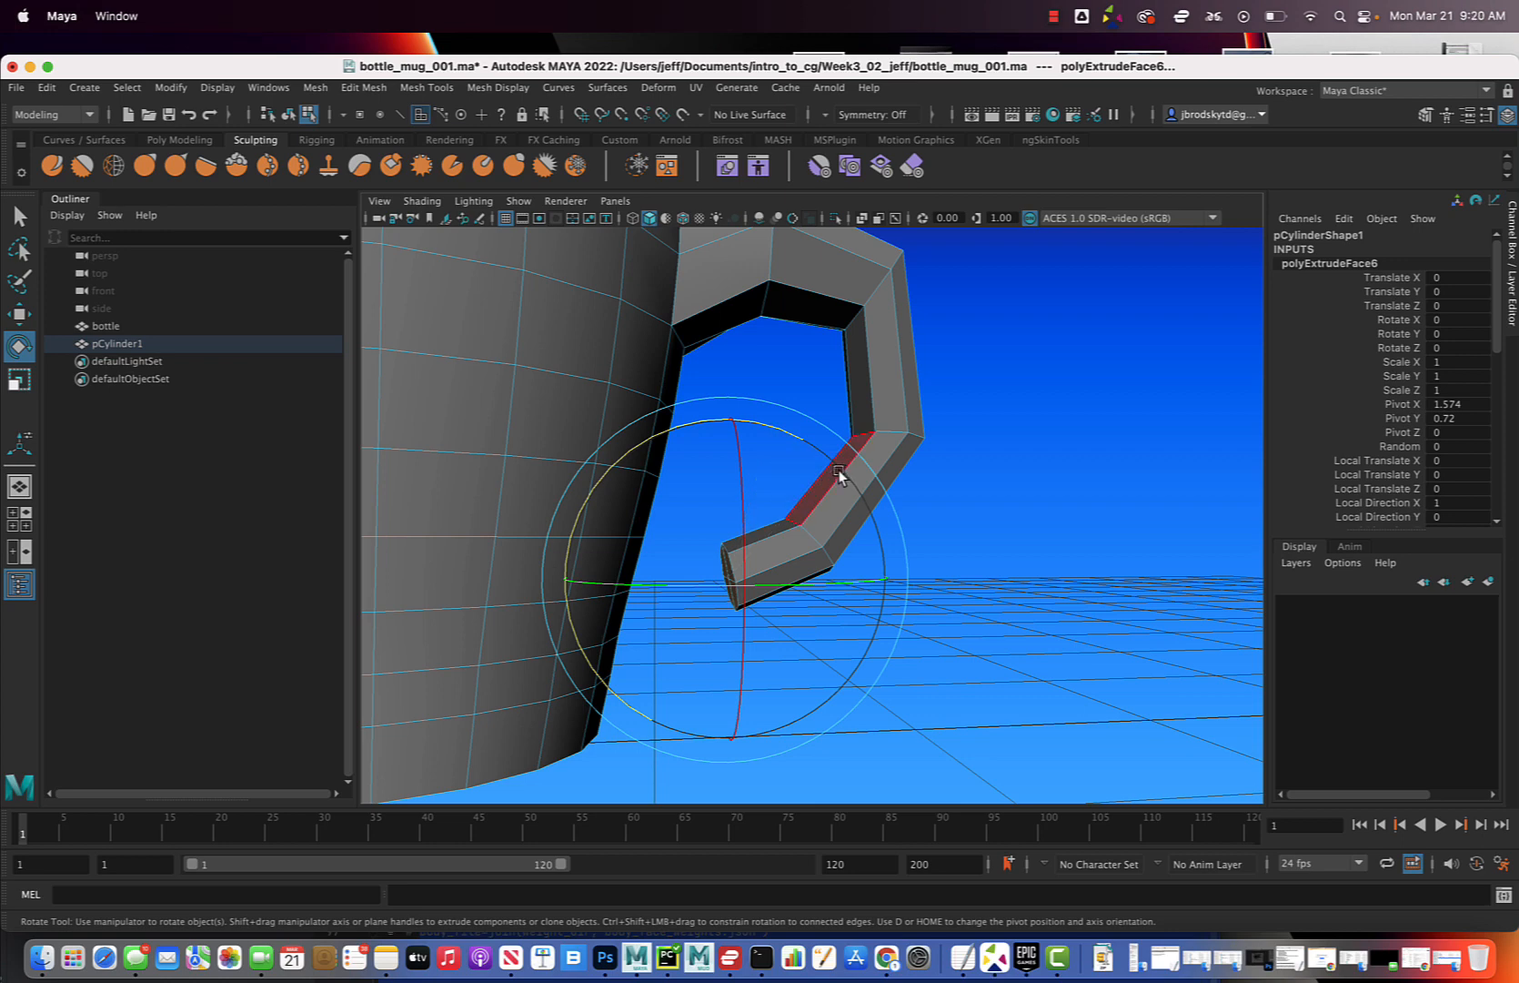
key(r)
drag(723, 419, 720, 448)
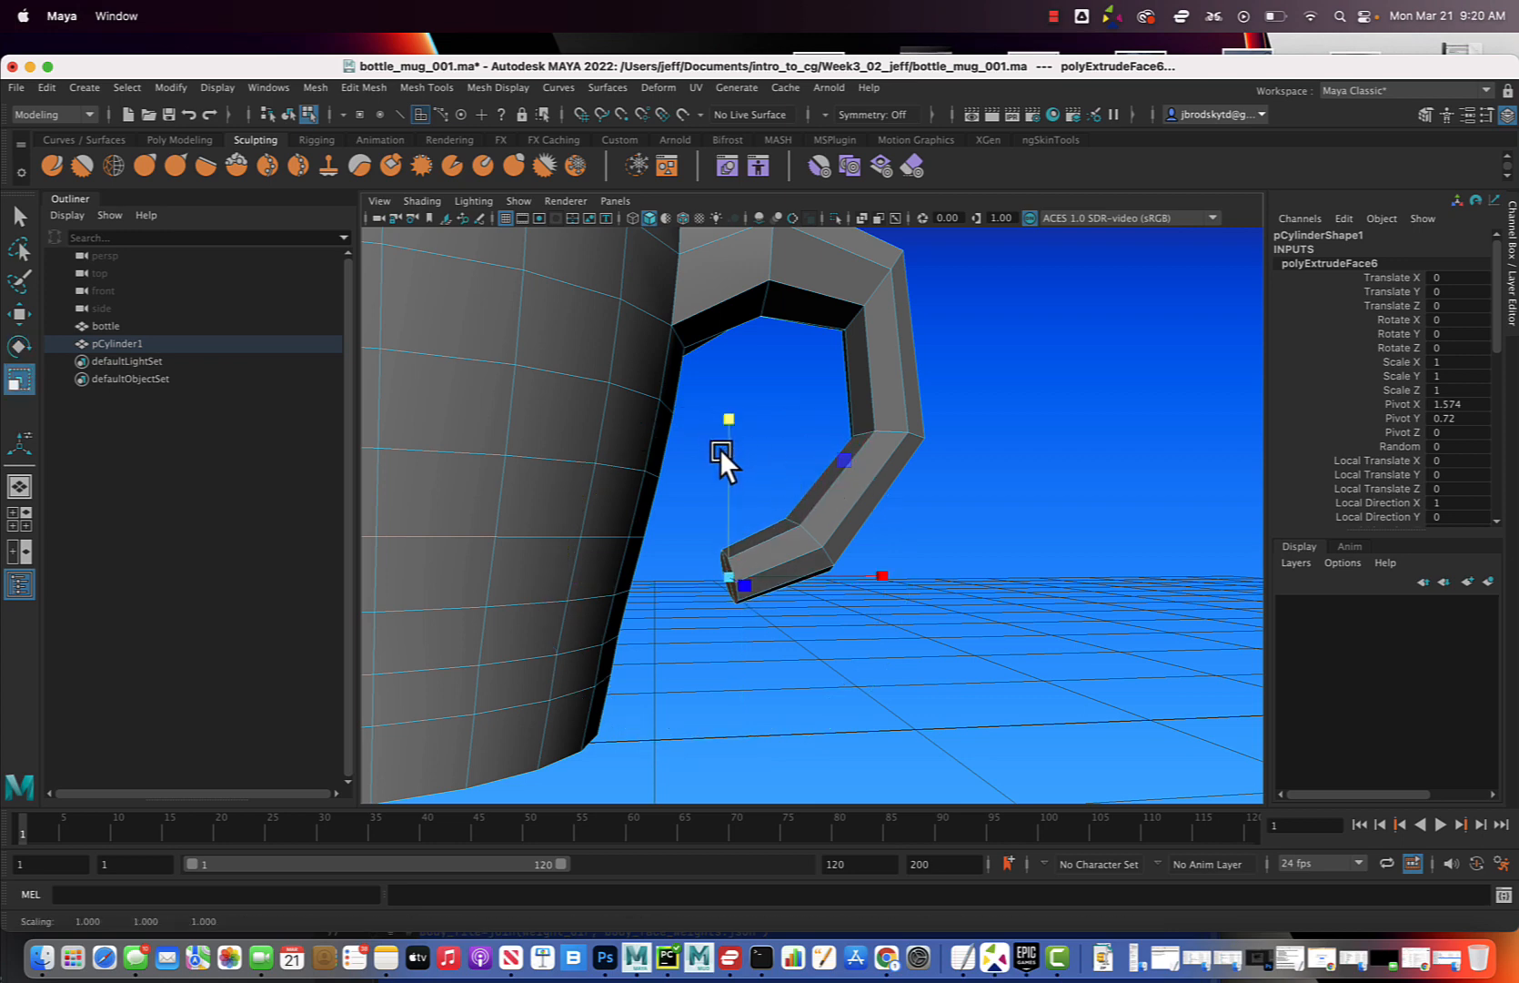
- Delete the two-by-two block of four faces on the mug's lower wall opposite the handle's end
alt+drag(791, 542, 757, 542)
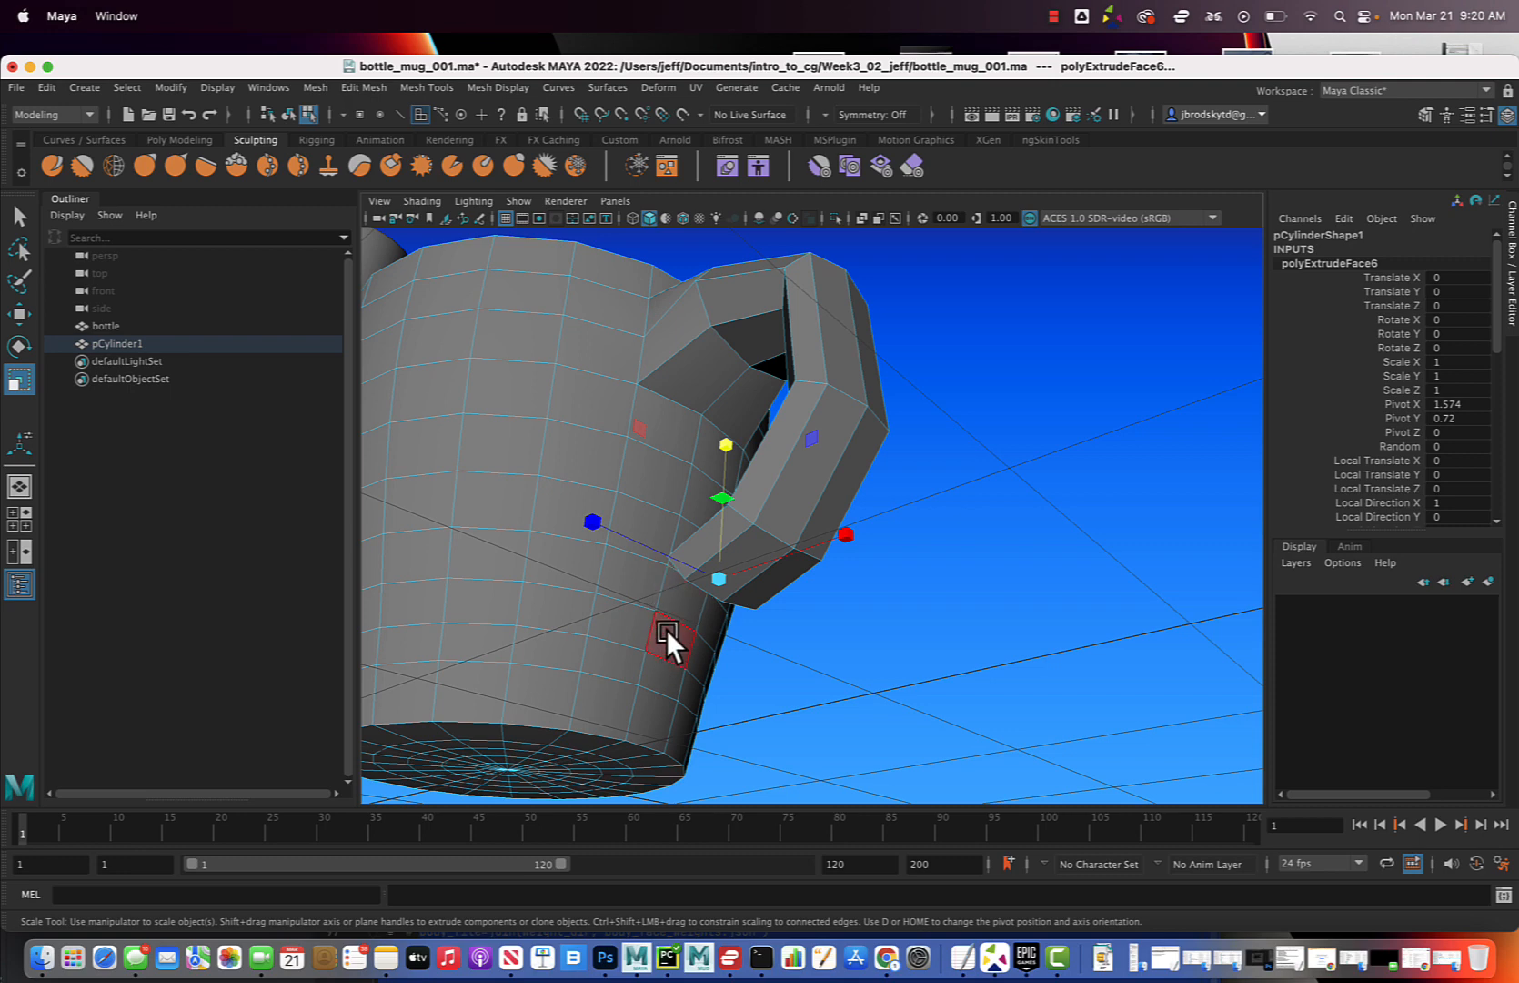
key(q)
click(637, 580)
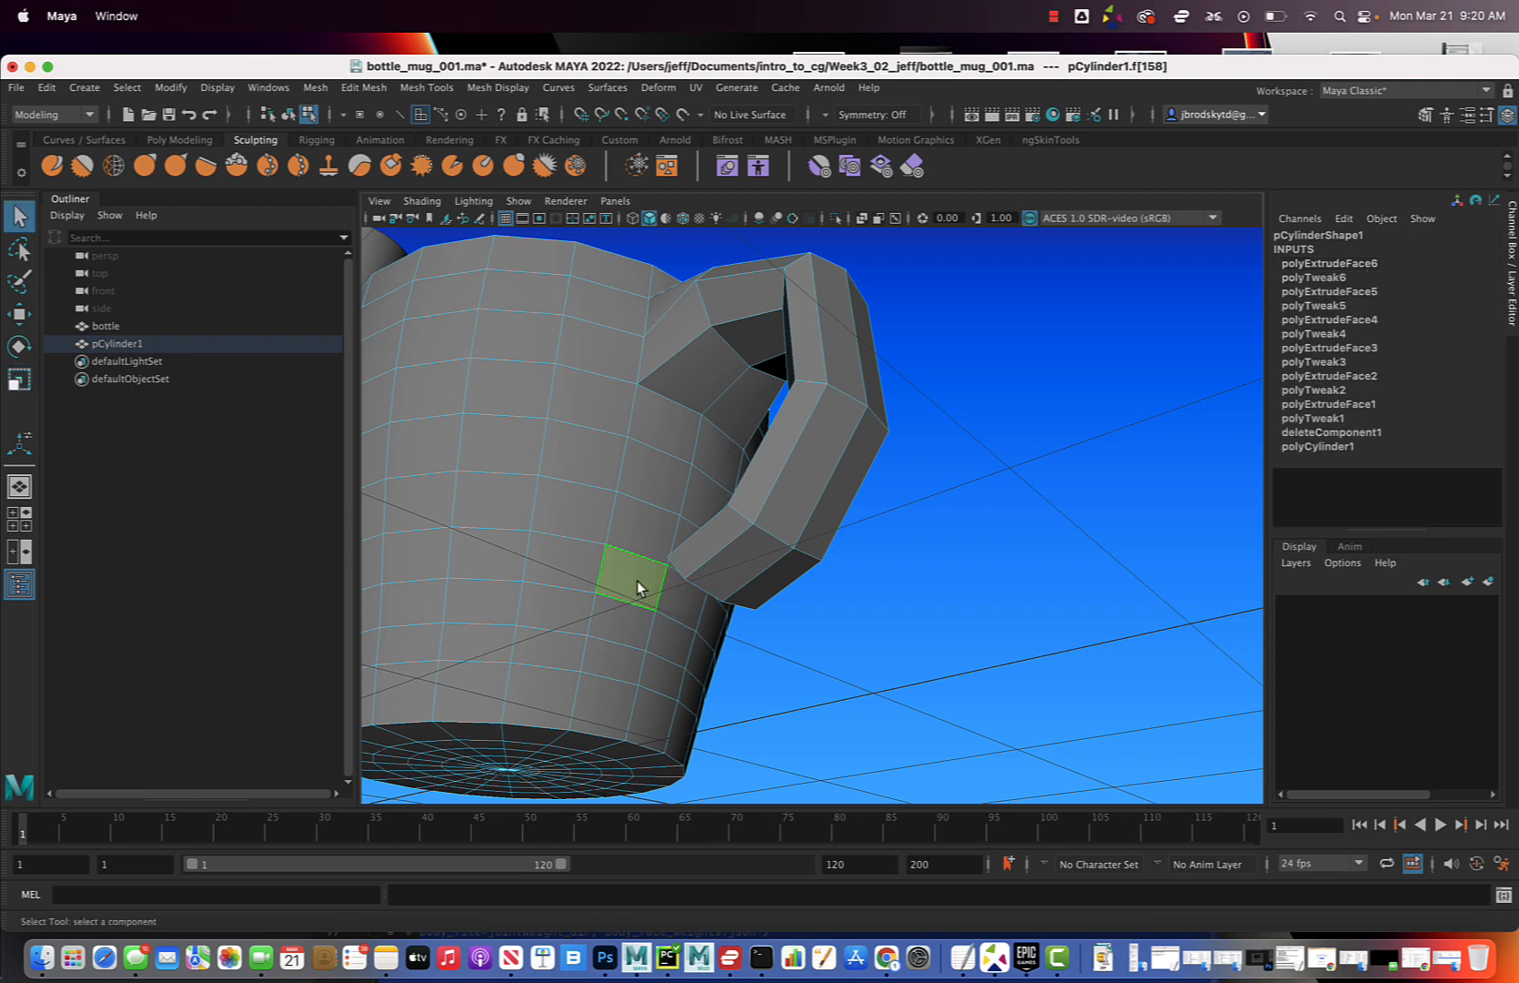
shift+click(681, 602)
shift+click(674, 642)
shift+click(628, 627)
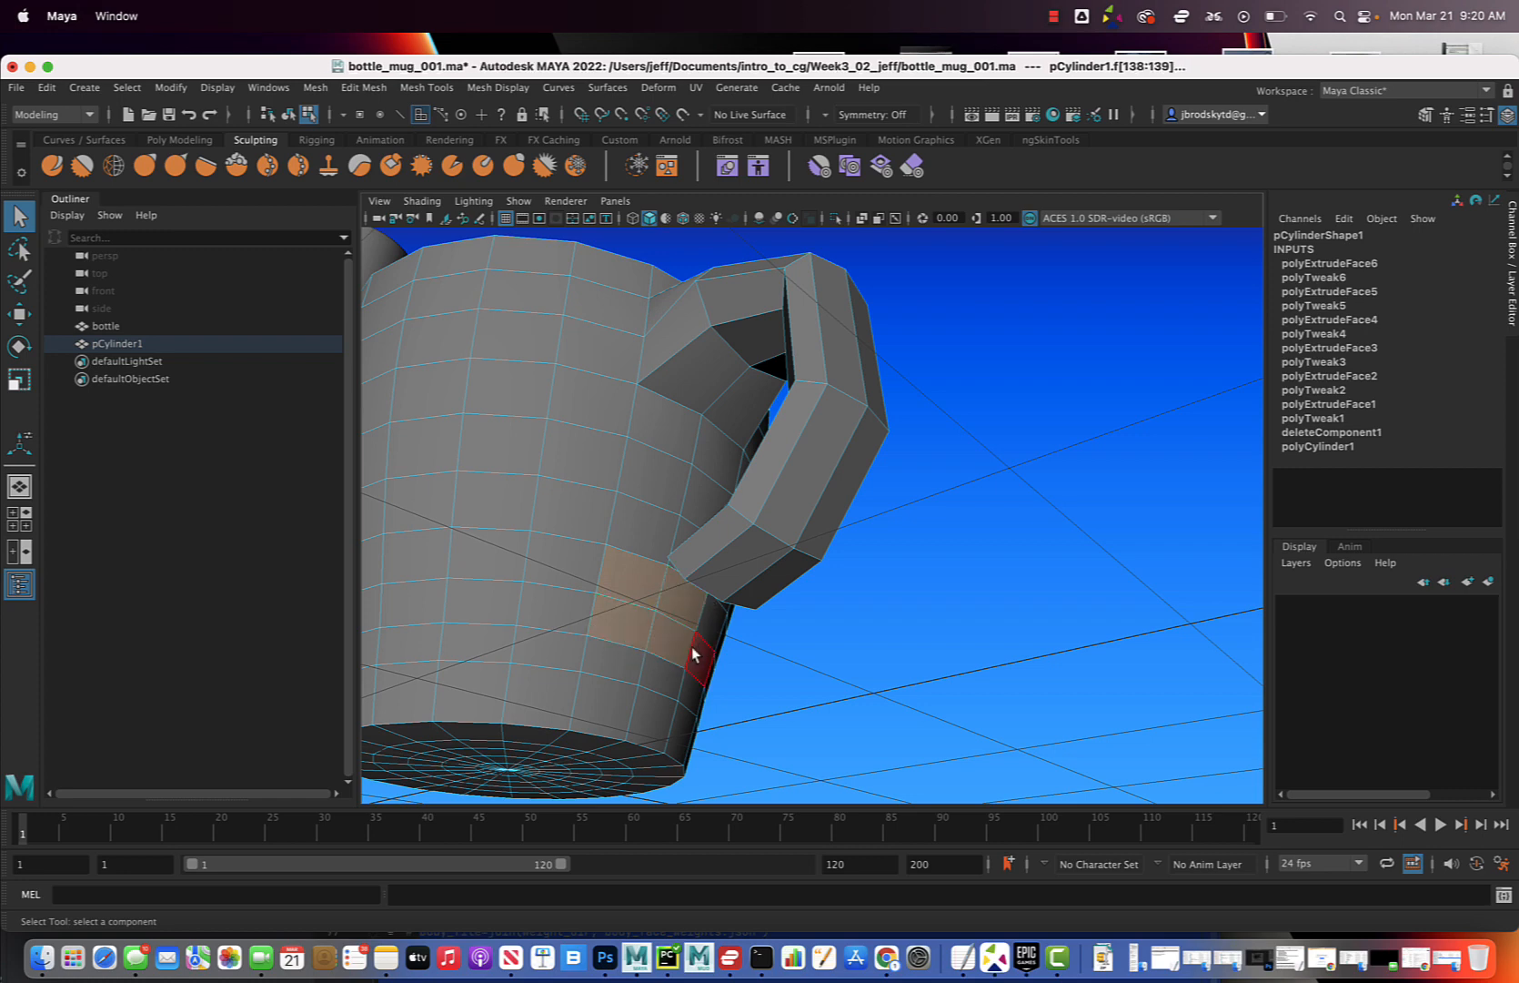
key(Delete)
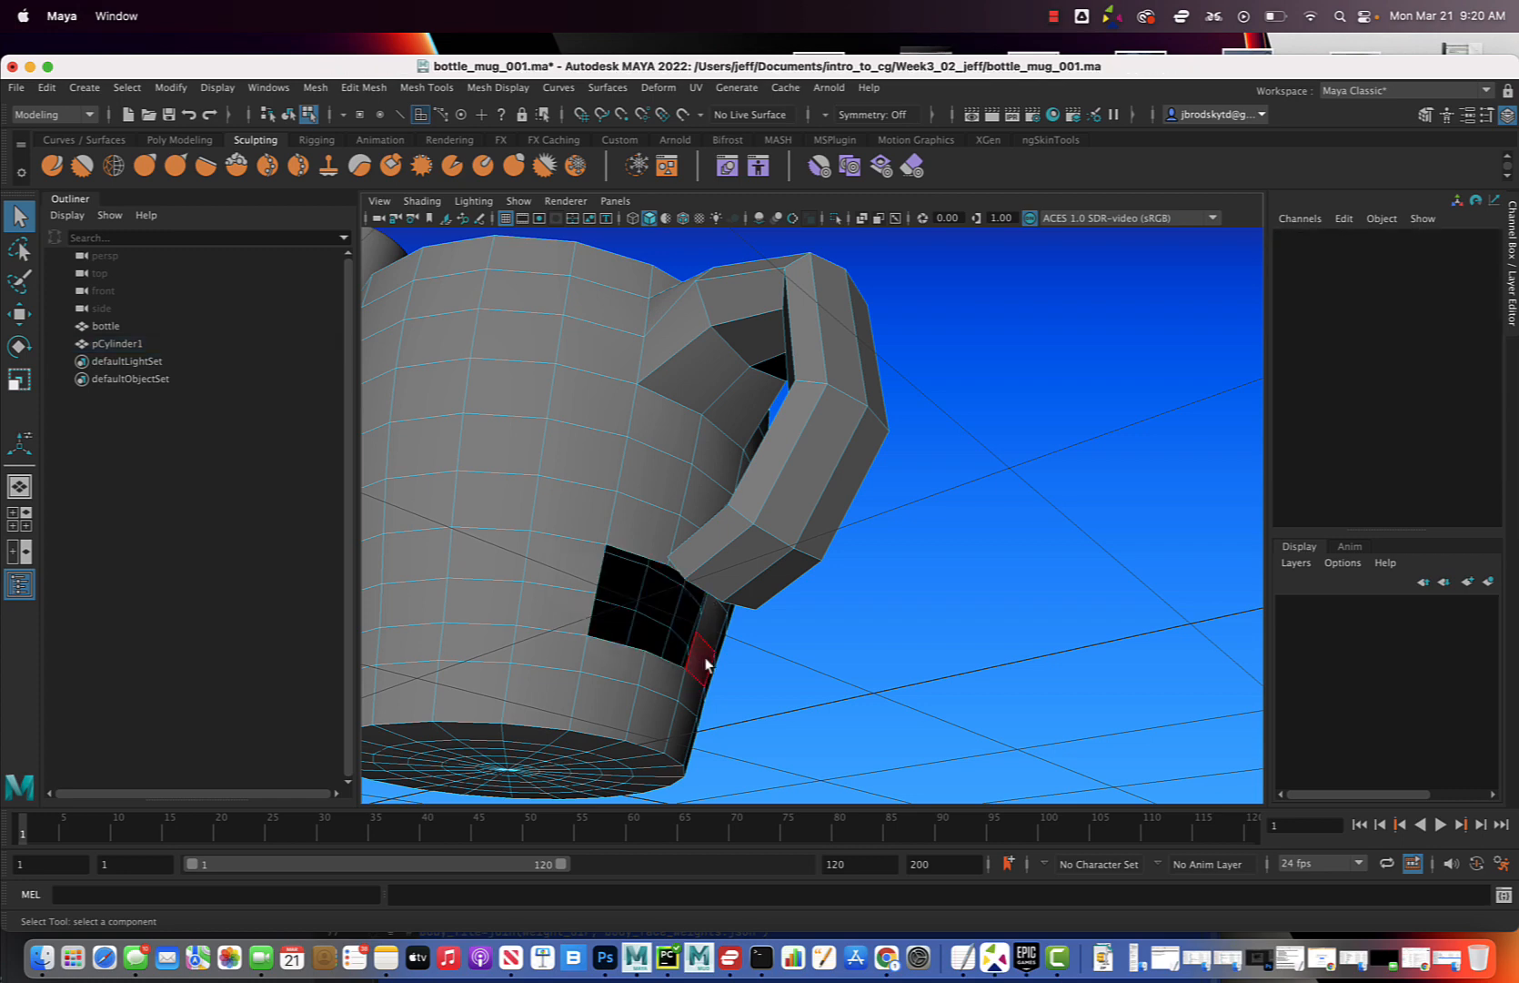
- Delete the four faces capping the handle's lower end so that it is open toward the mug
alt+drag(701, 657, 777, 620)
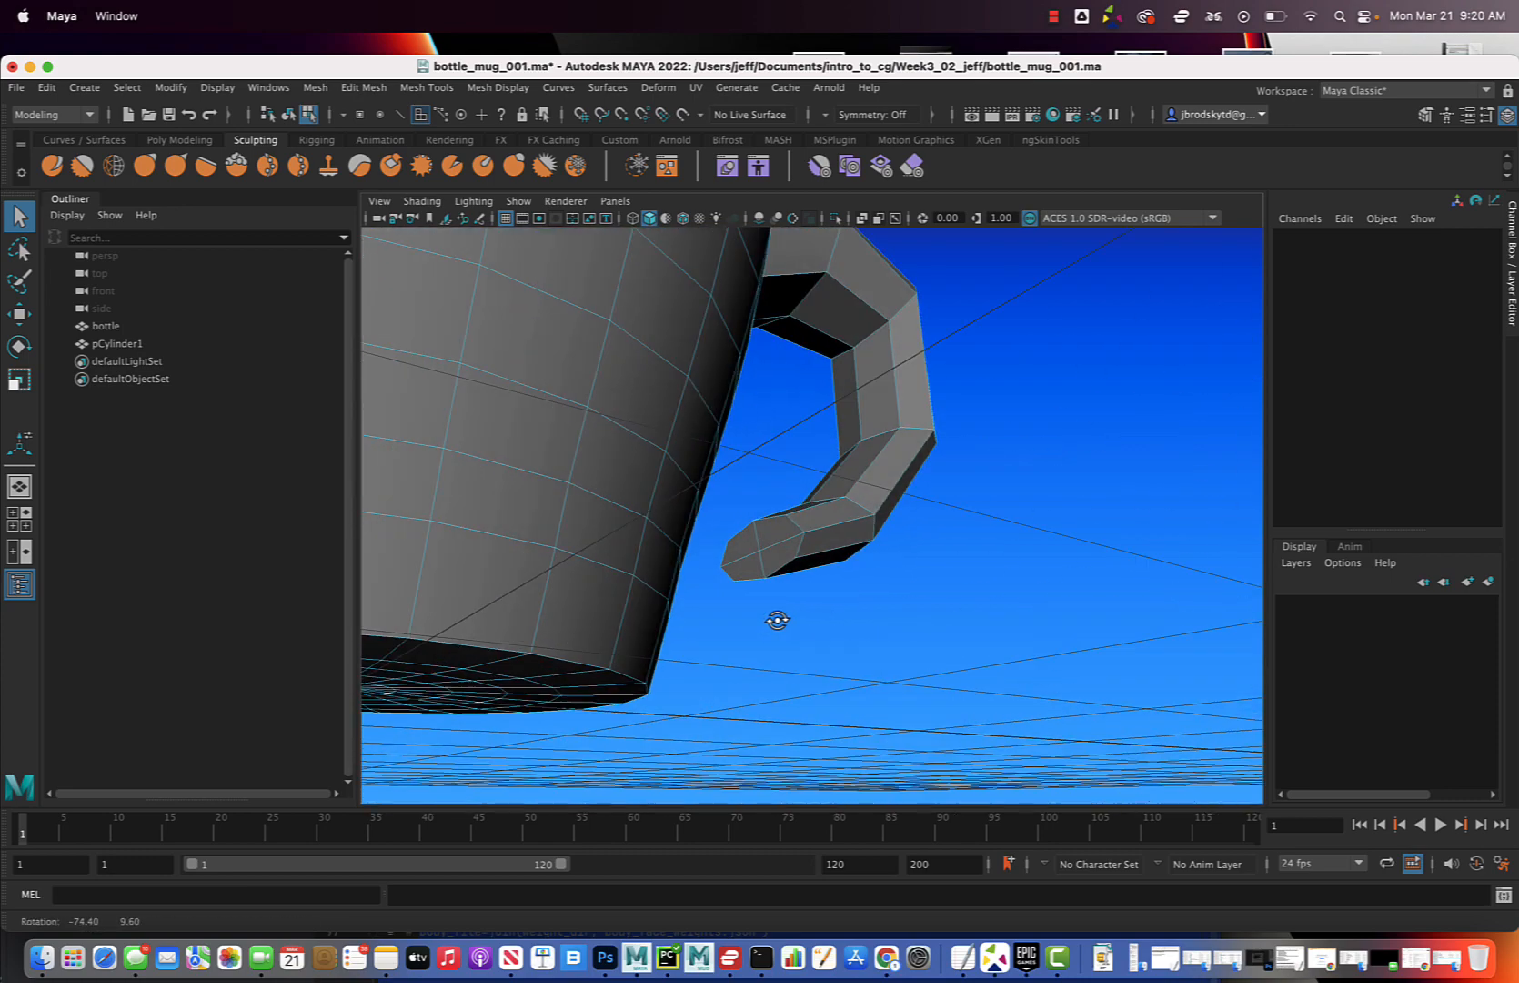
click(781, 541)
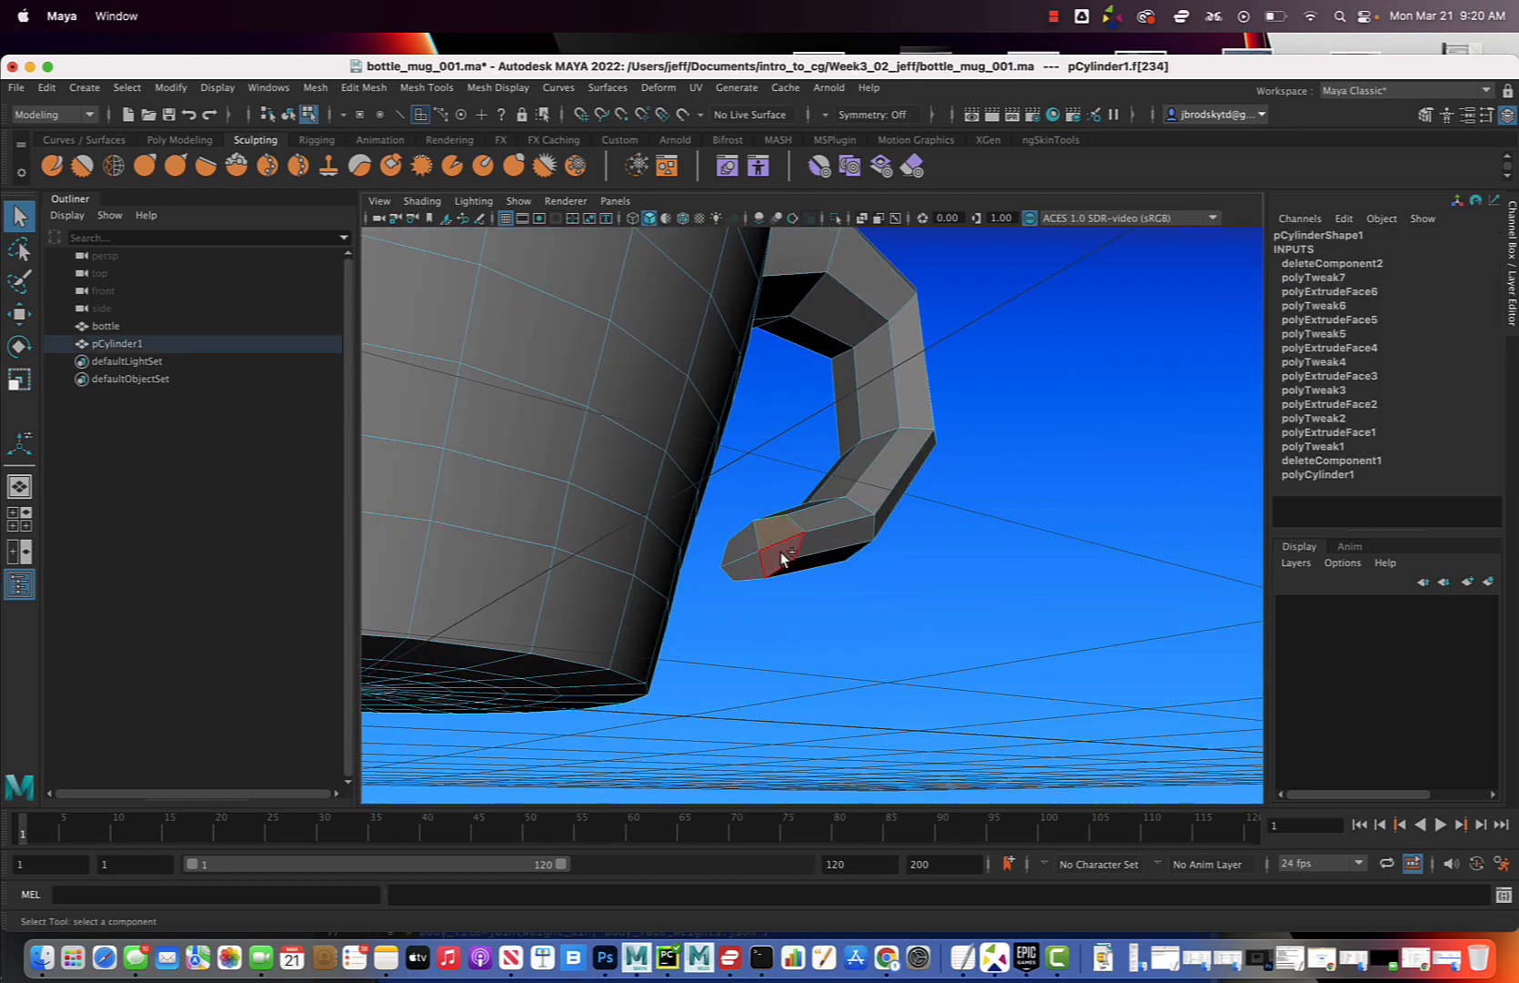
shift+click(753, 561)
shift+click(741, 535)
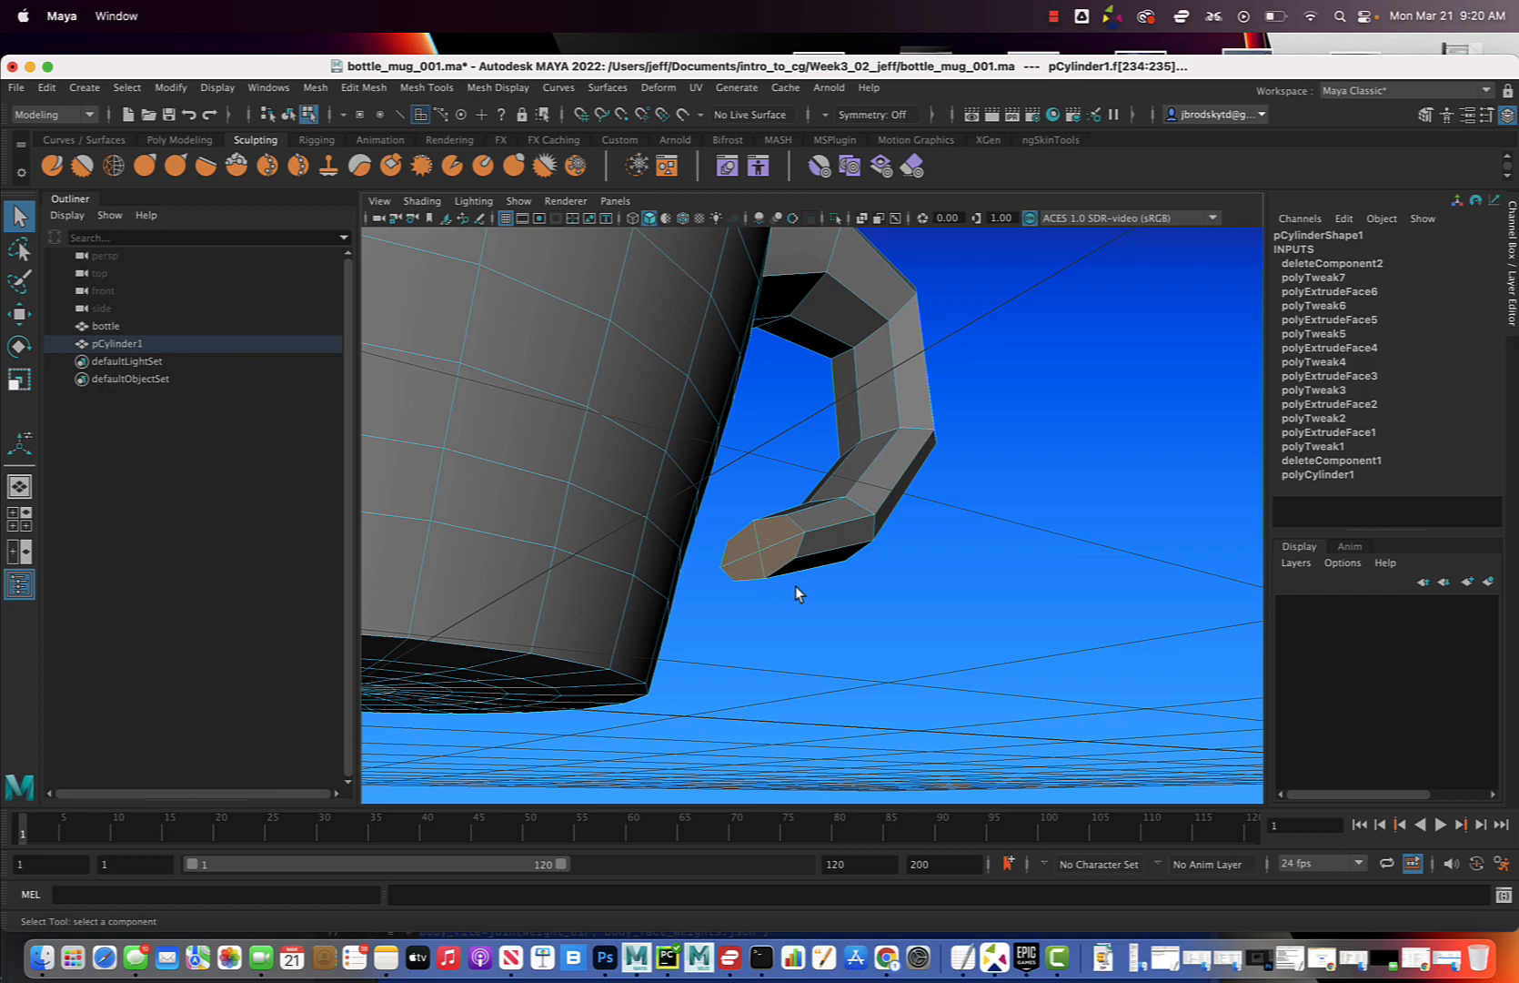
alt+drag(795, 585, 827, 599)
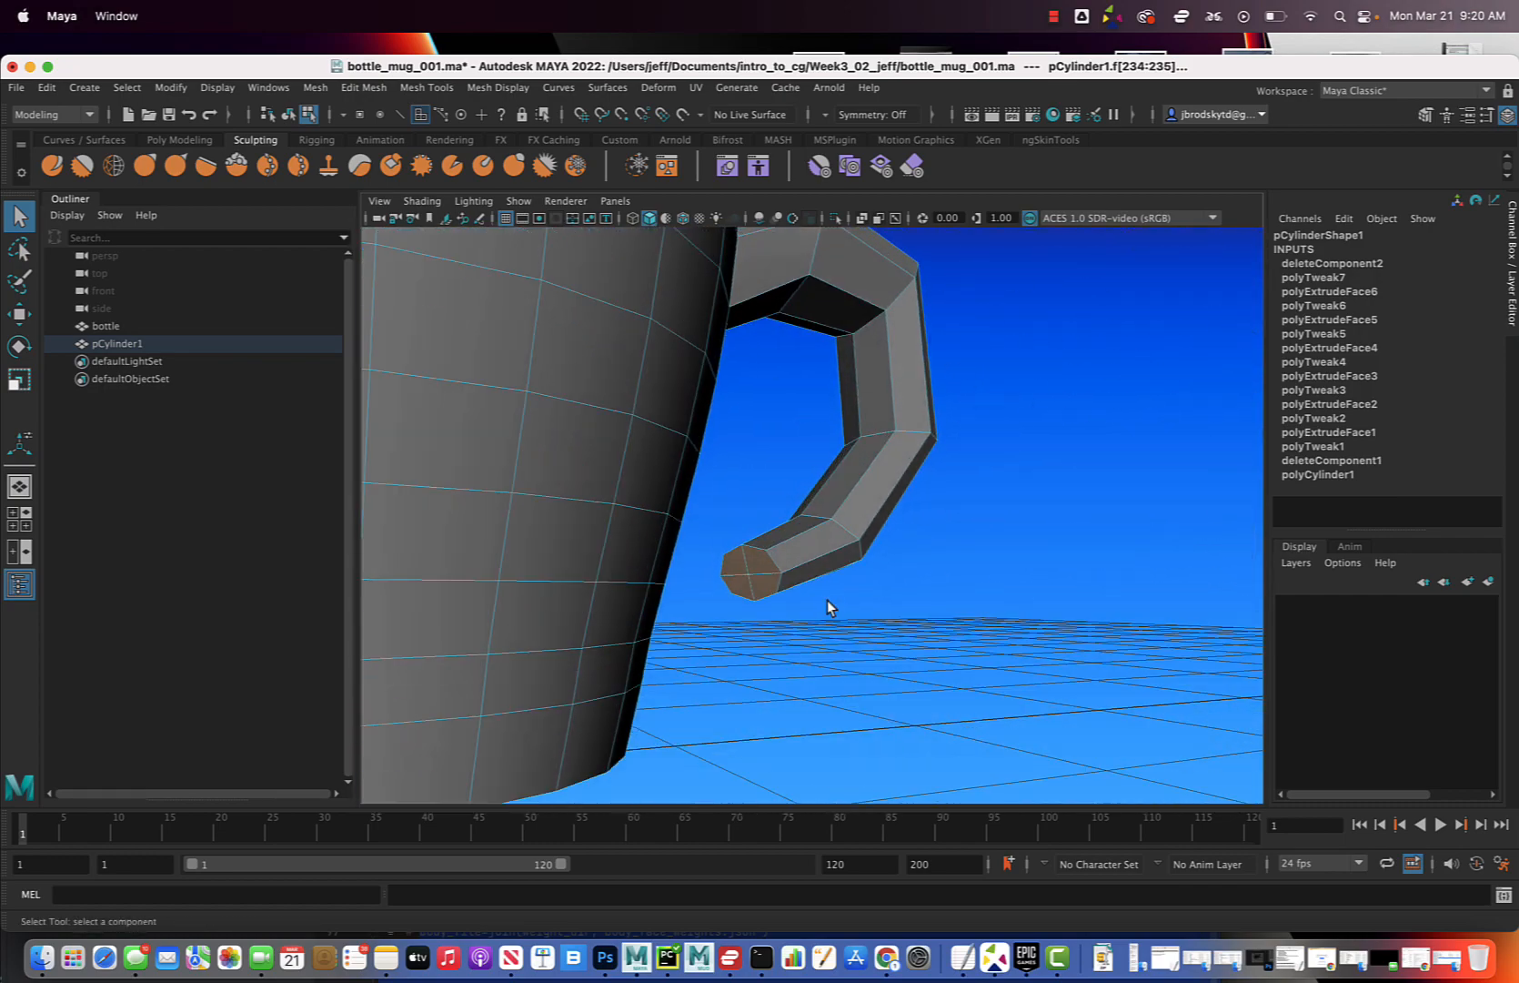
key(Delete)
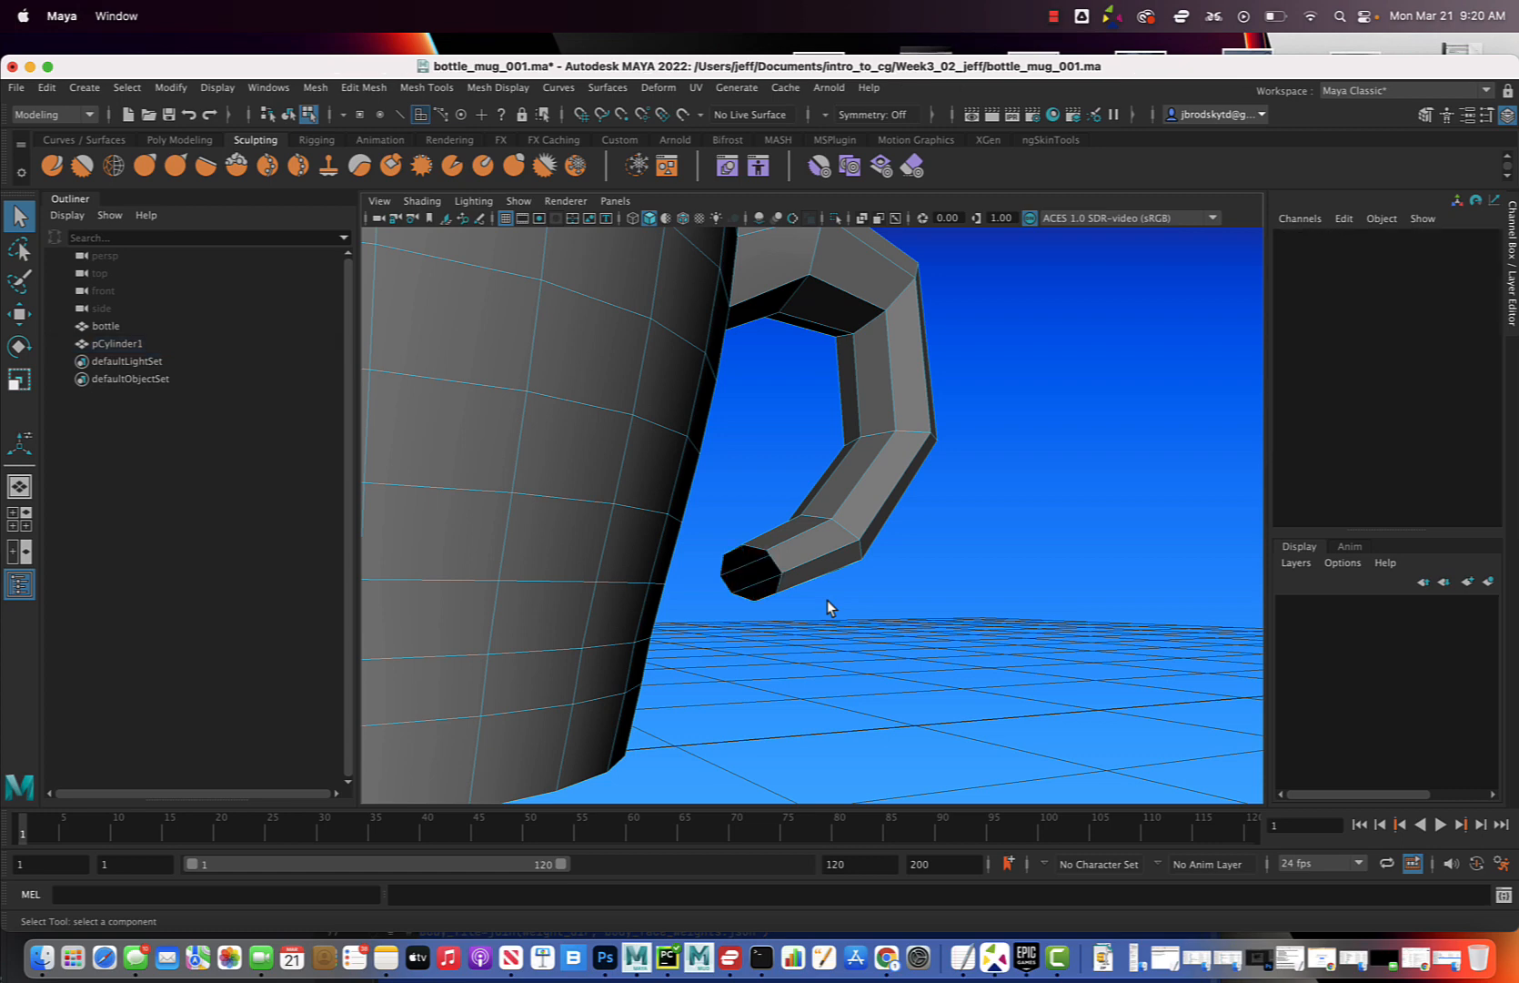
- Save the scene under its existing file name
double_click(780, 584)
alt+drag(788, 589, 748, 596)
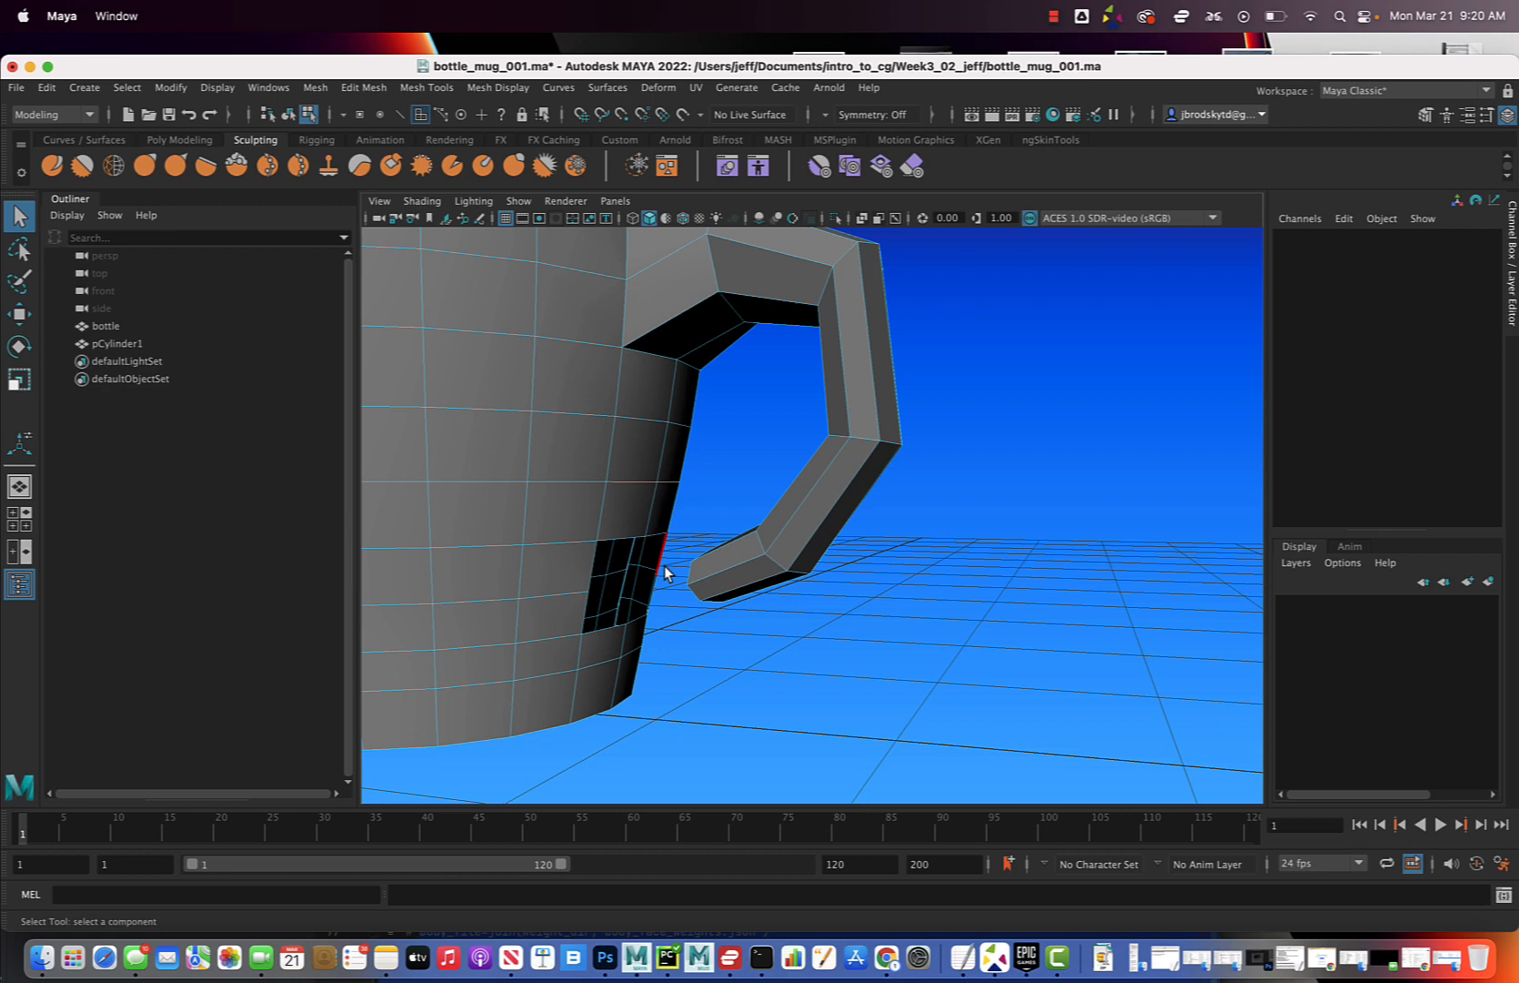
key(super+s)
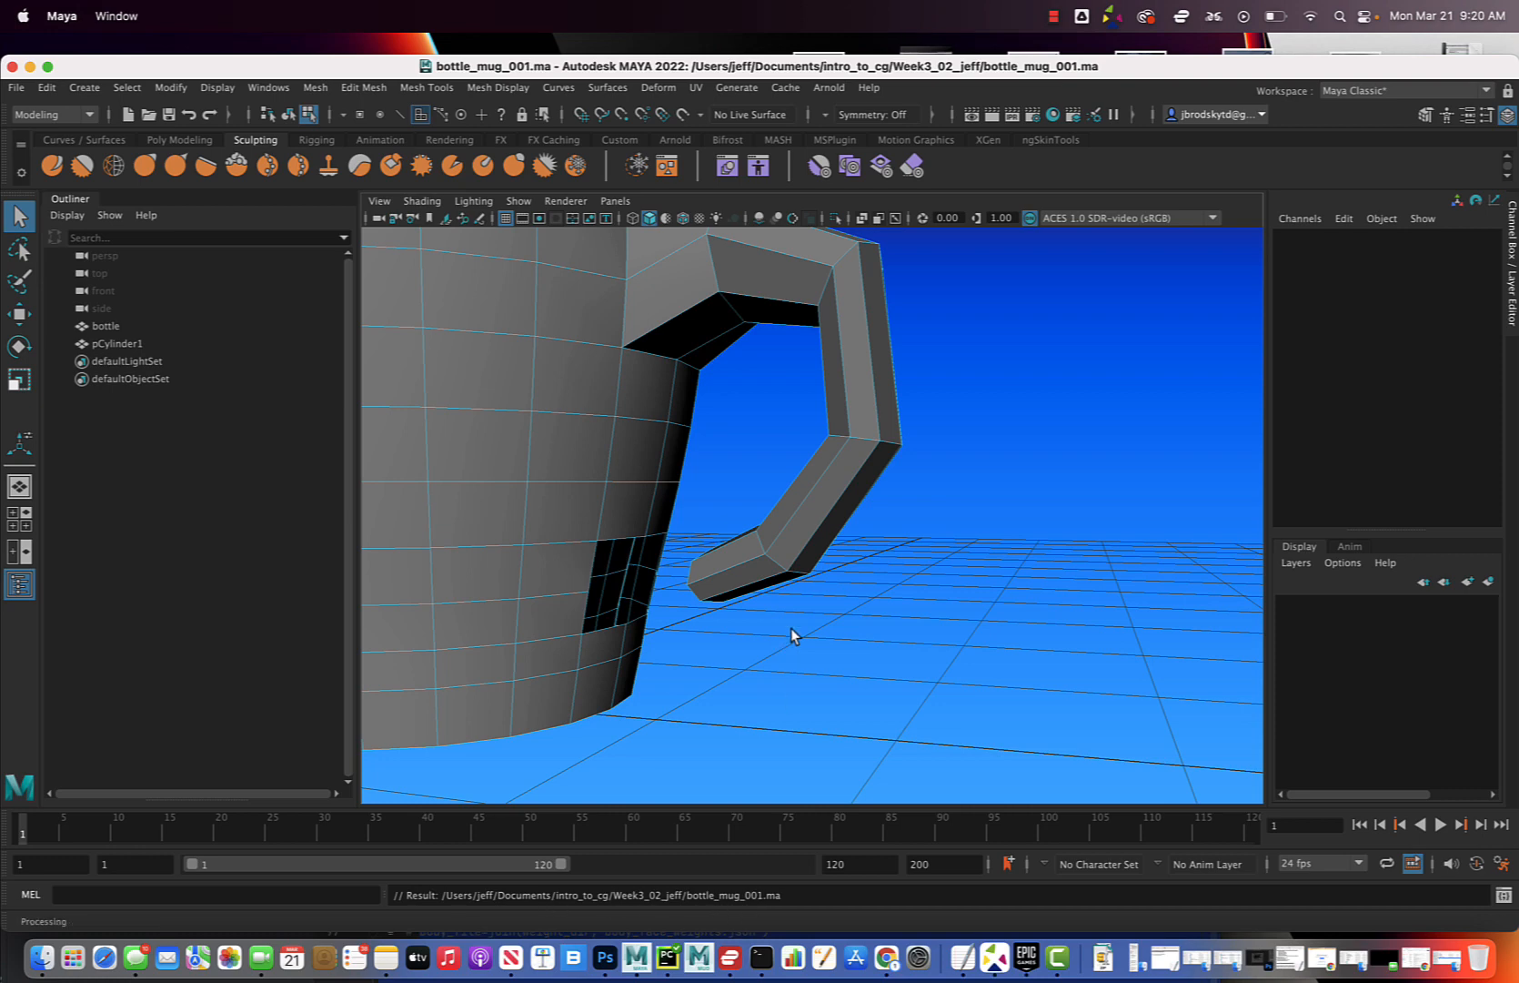
- Use Append to Polygon to bridge an upper border edge of the handle's open end to the matching top edge of the wall opening
mouse_move(793, 634)
alt+mouse_down()
mouse_move(830, 623)
mouse_move(814, 631)
alt+mouse_up()
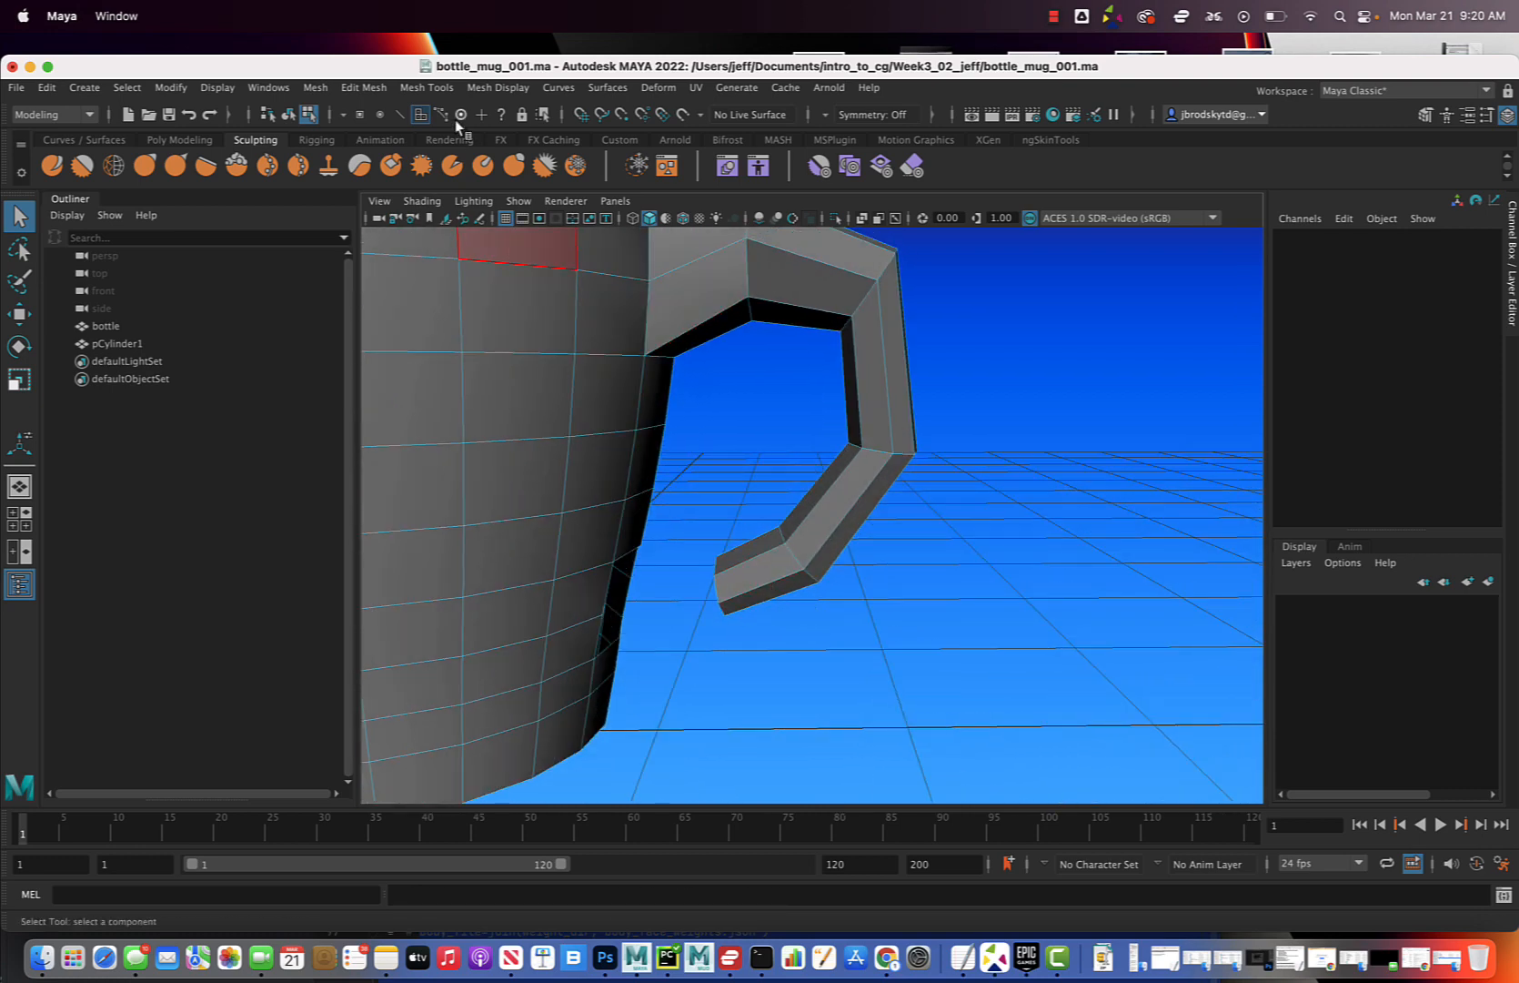
click(435, 88)
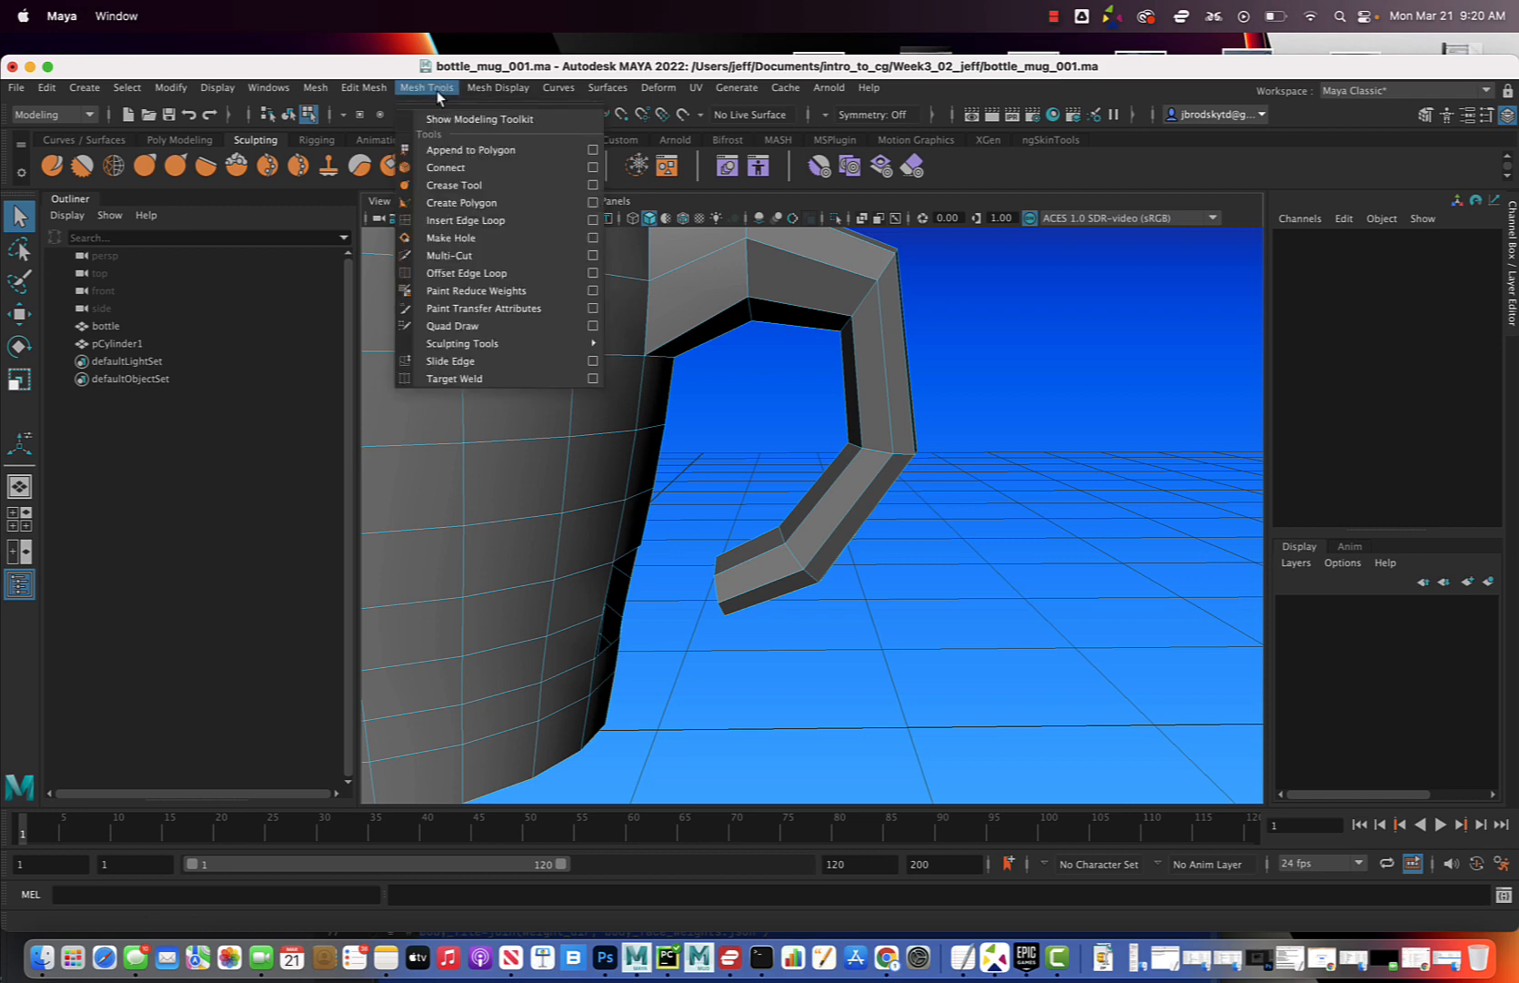
click(498, 151)
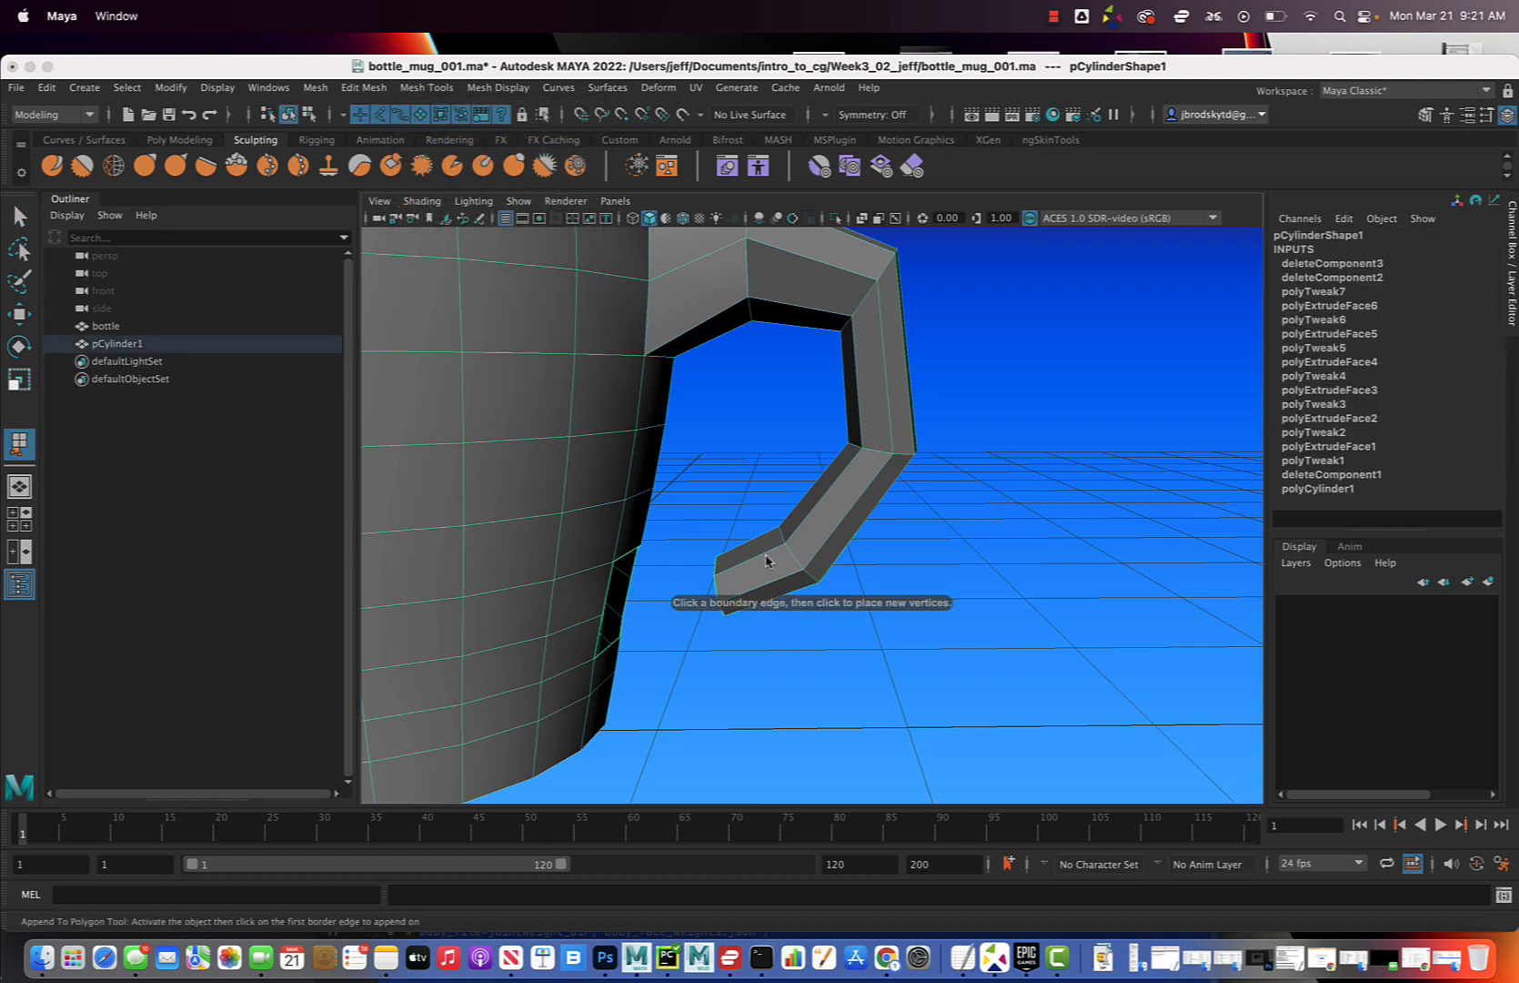
alt+drag(679, 596, 657, 607)
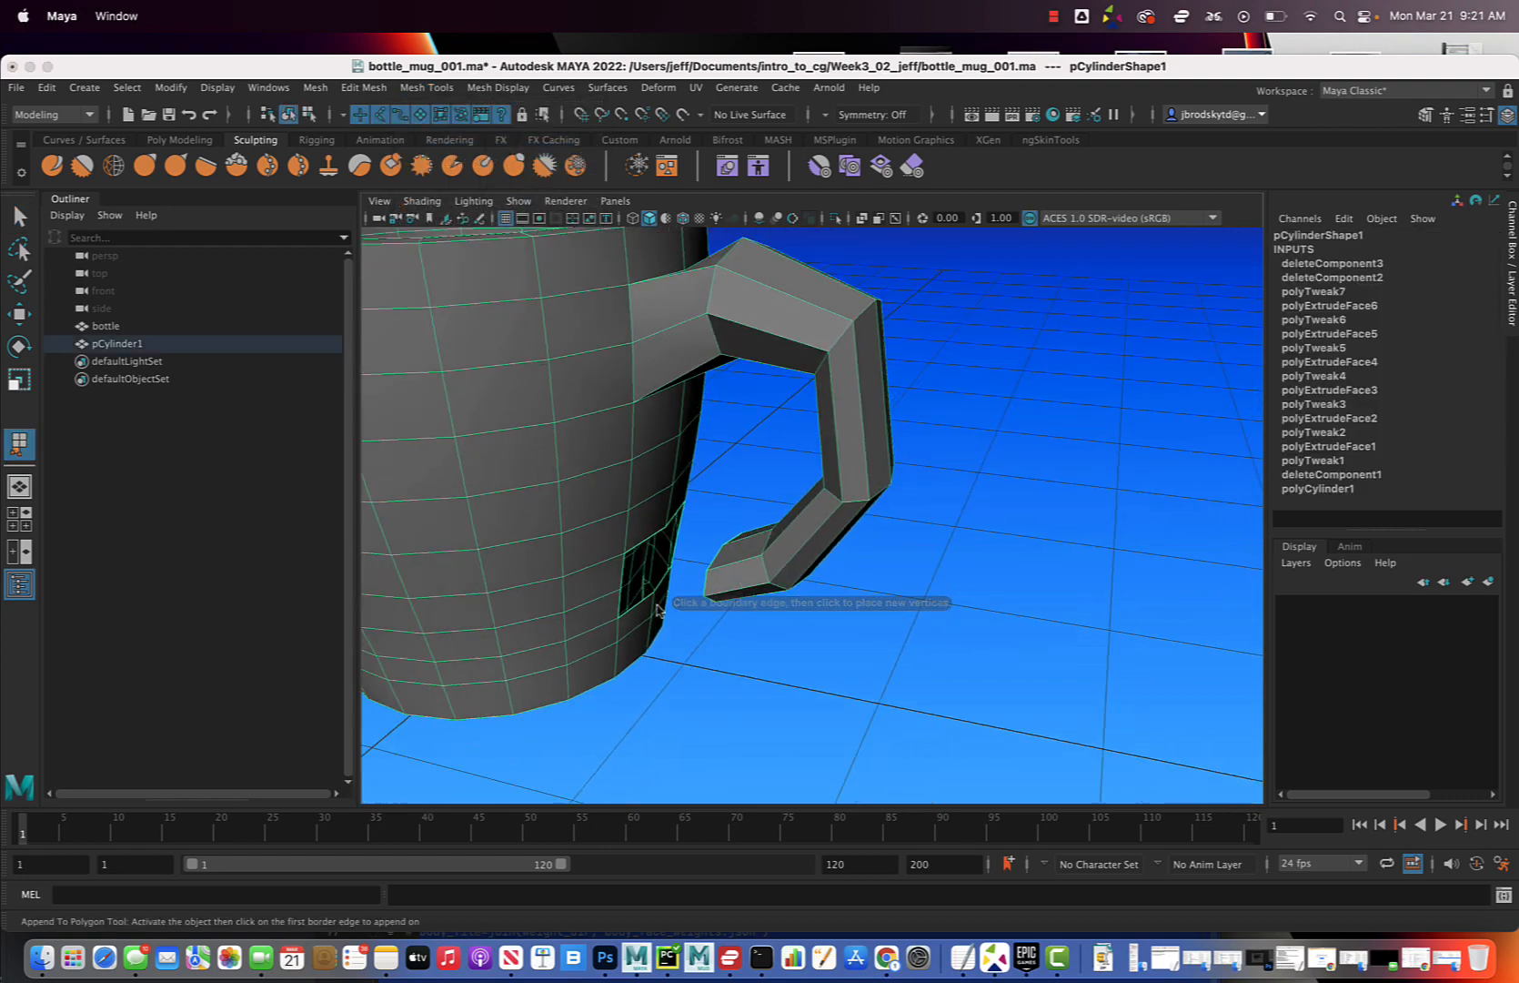
scroll(657, 607, up, 4)
scroll(657, 607, up, 5)
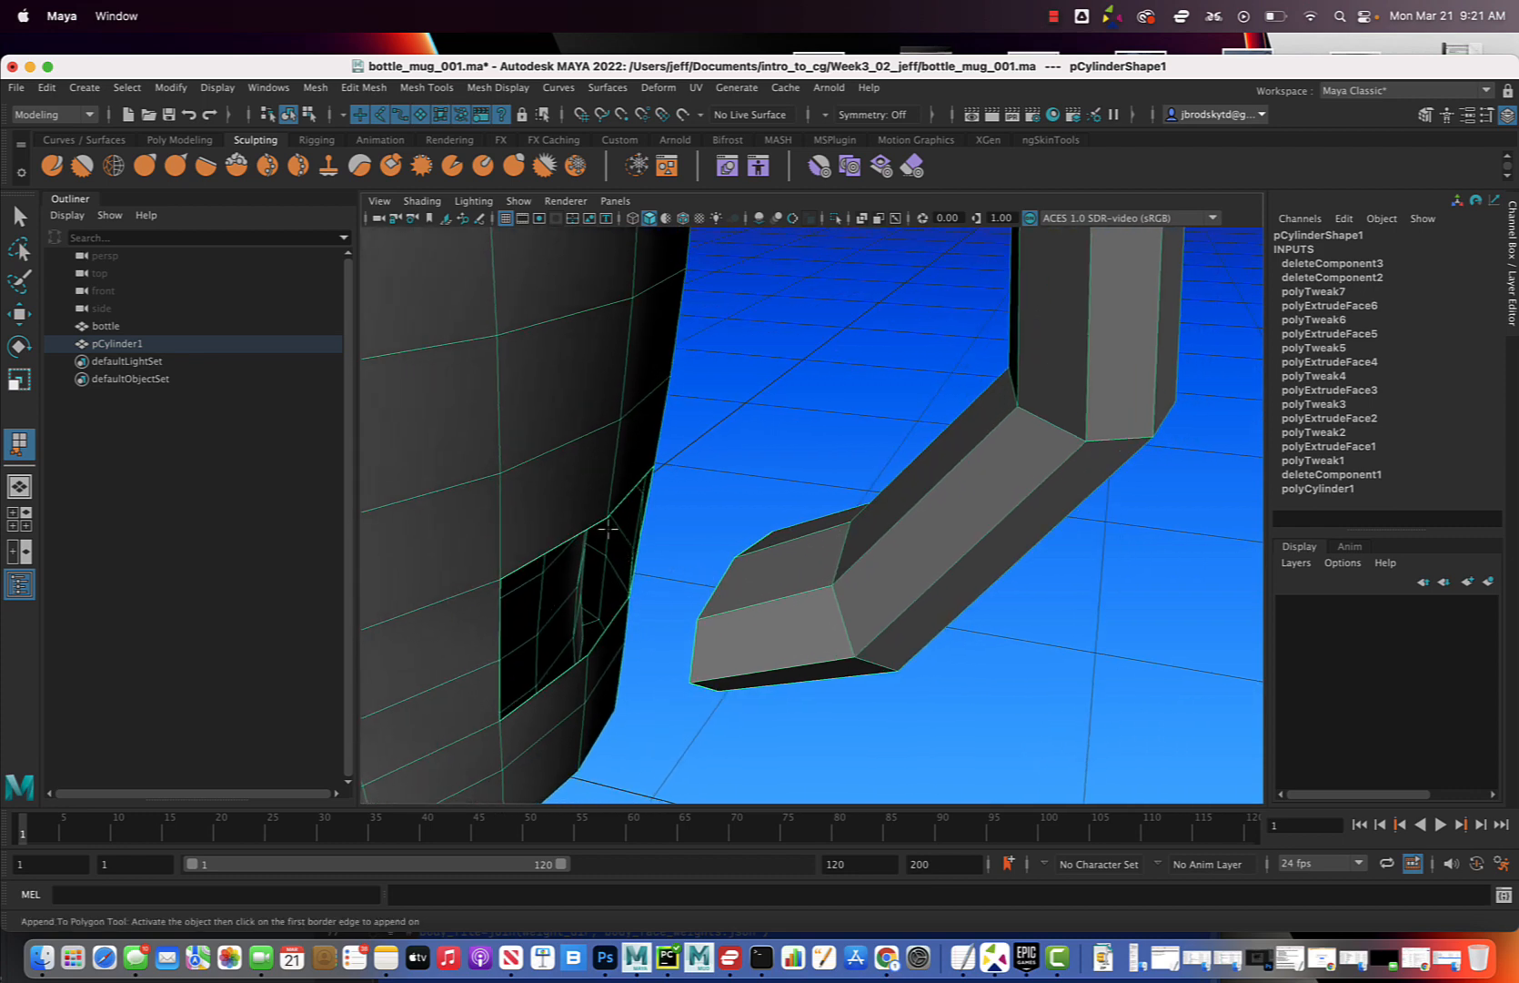
alt+drag(604, 619, 662, 599)
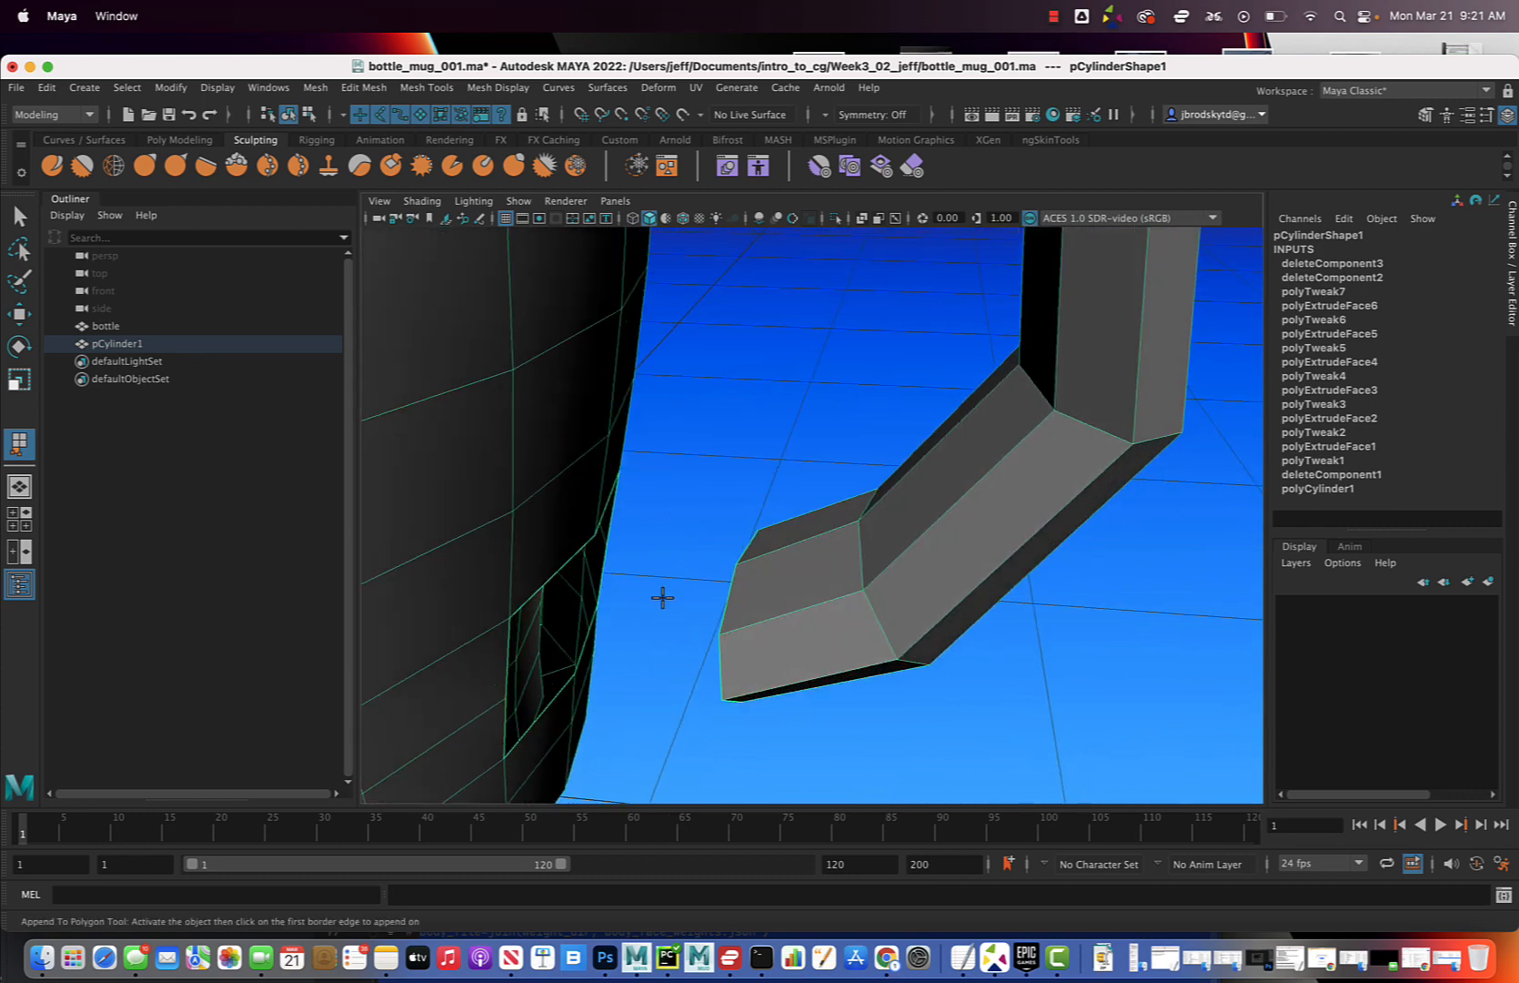
click(725, 596)
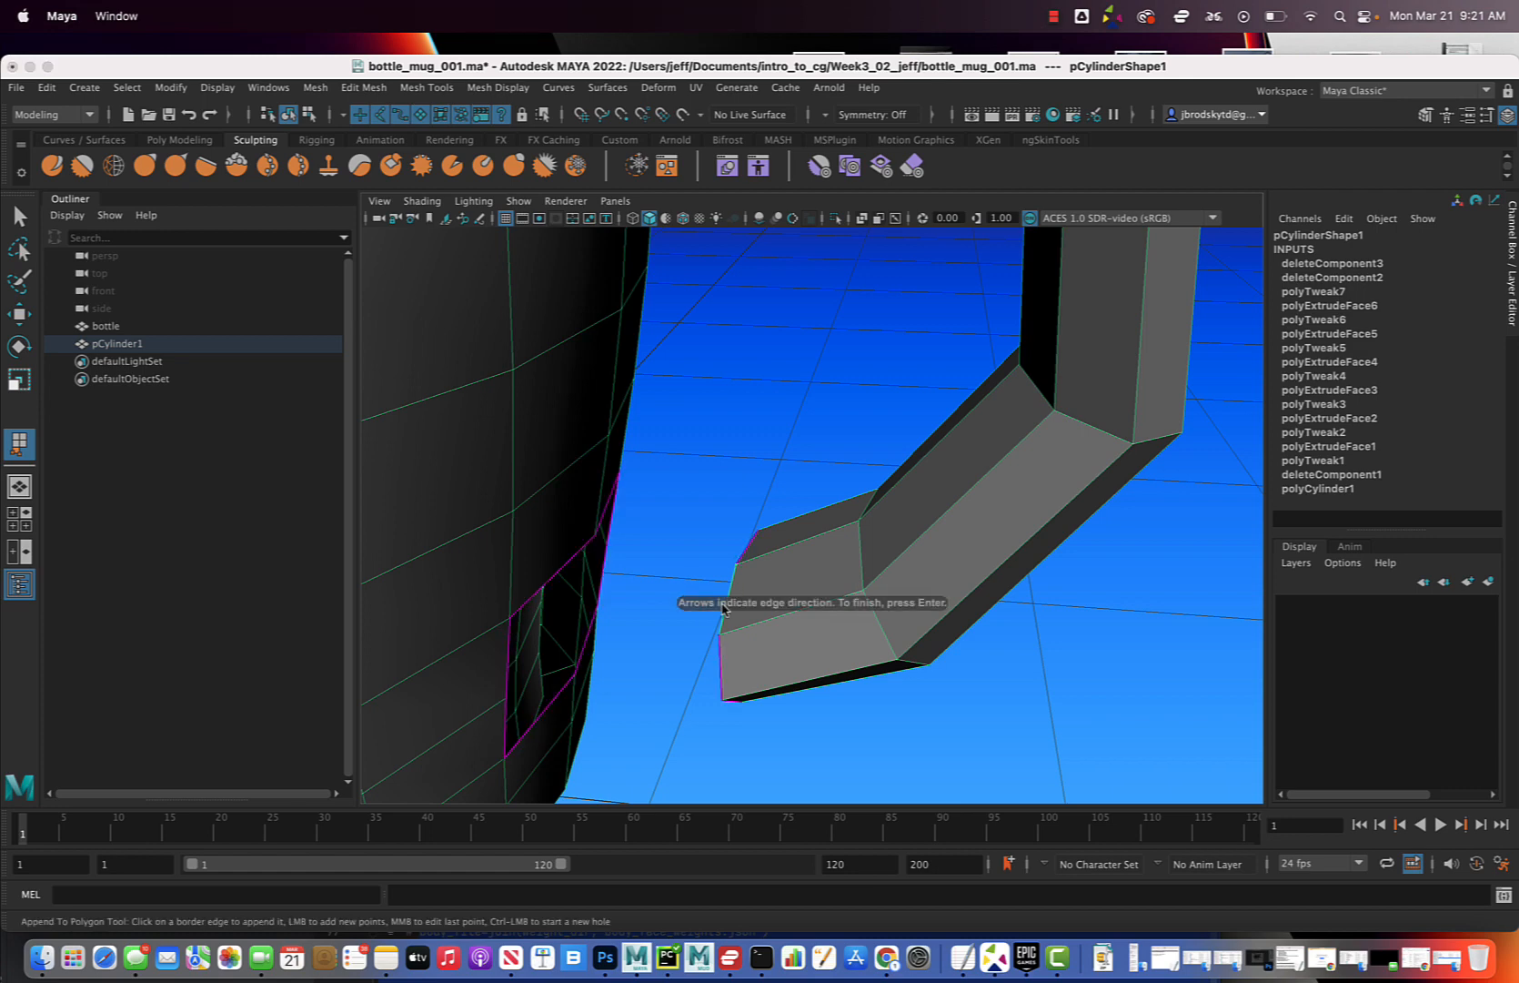
alt+drag(726, 590, 610, 532)
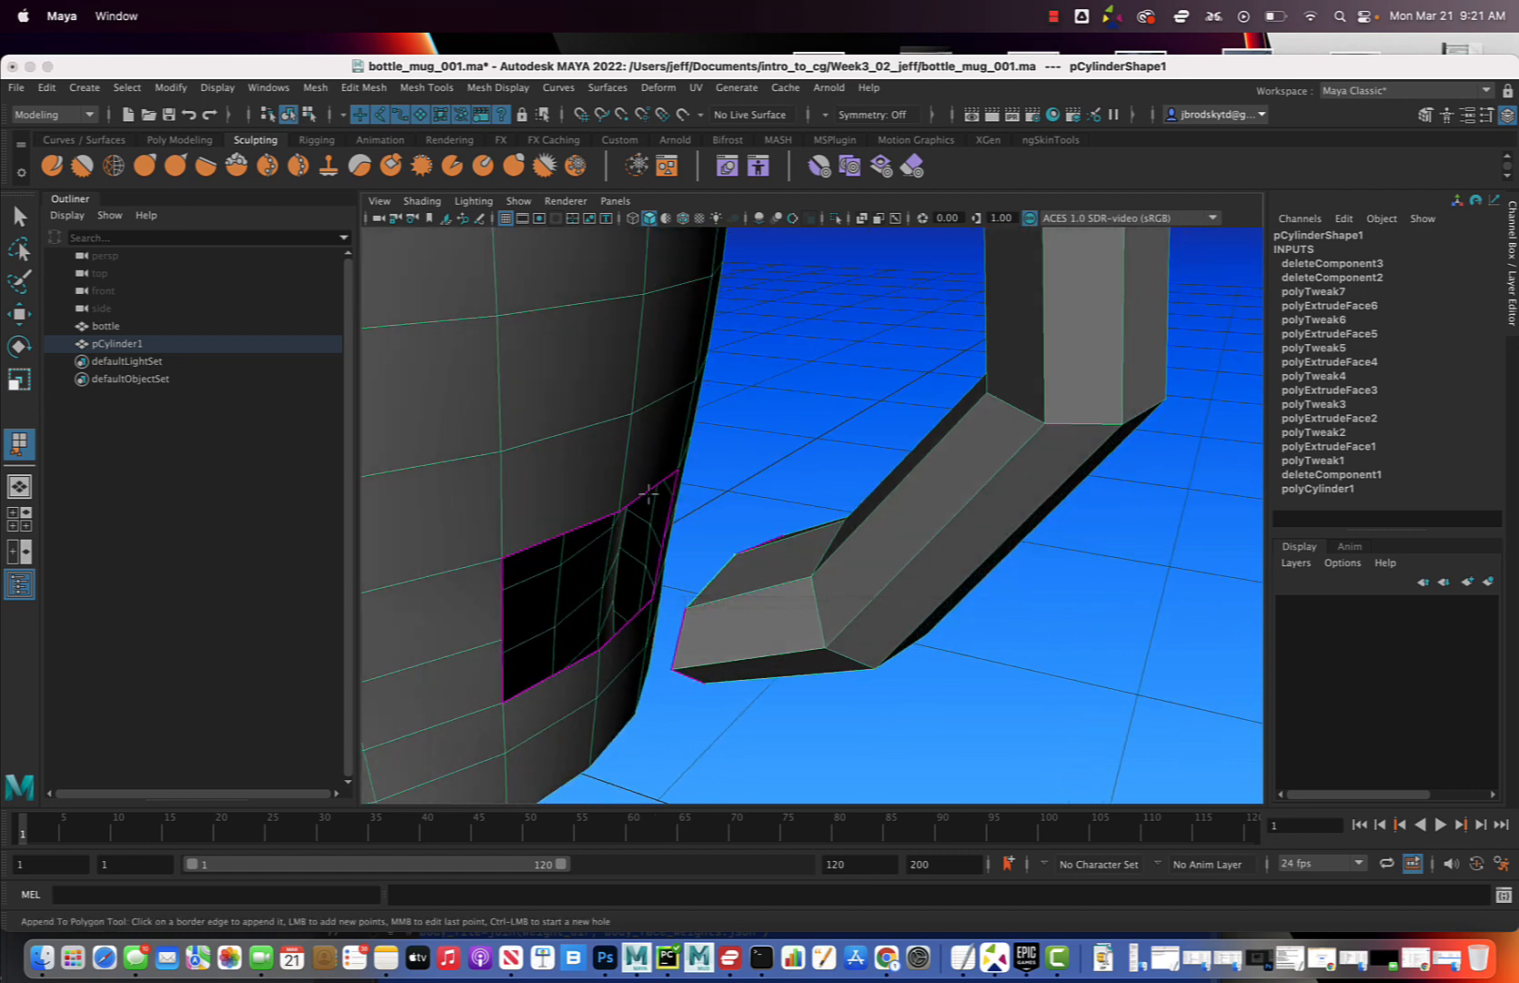
alt+drag(643, 588, 687, 589)
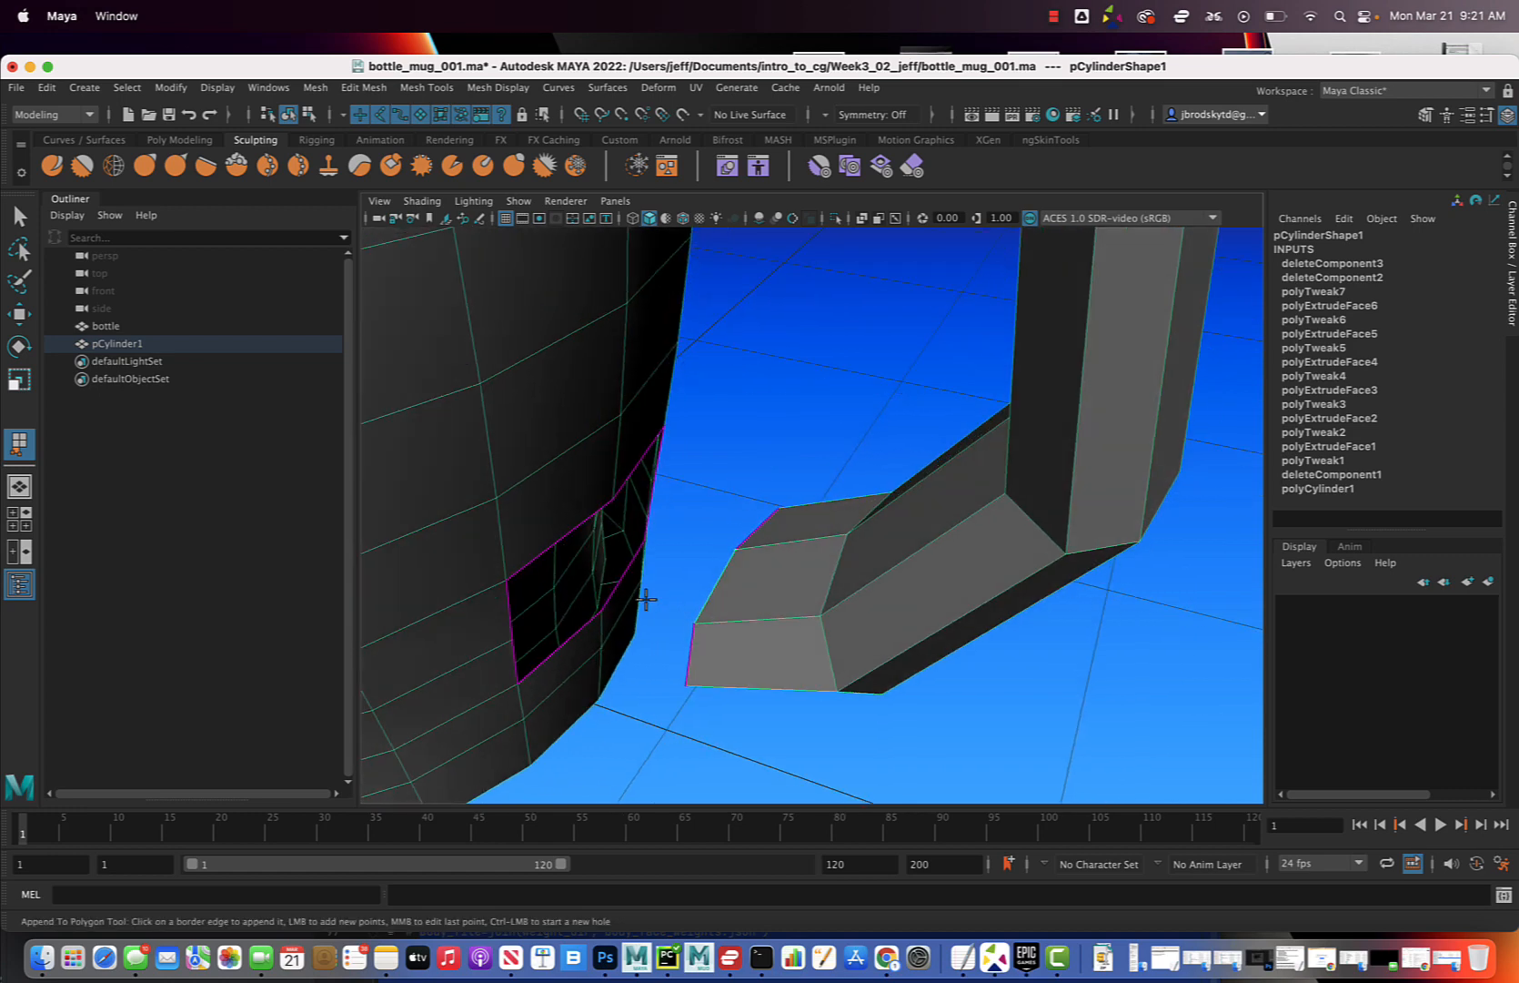
click(562, 538)
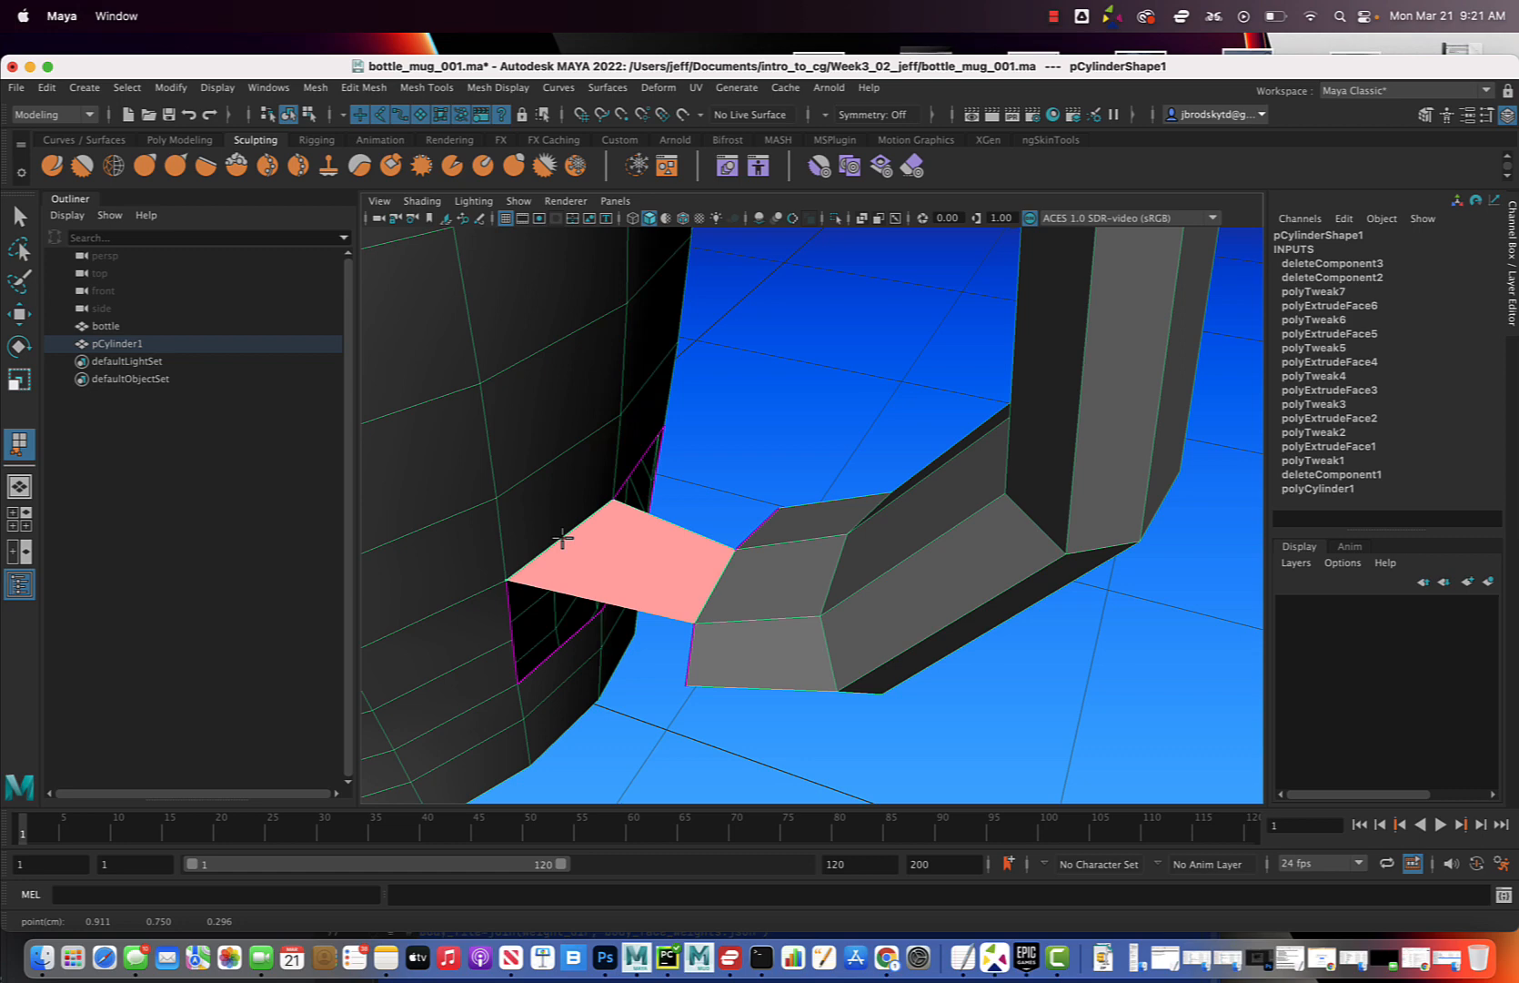
key(Return)
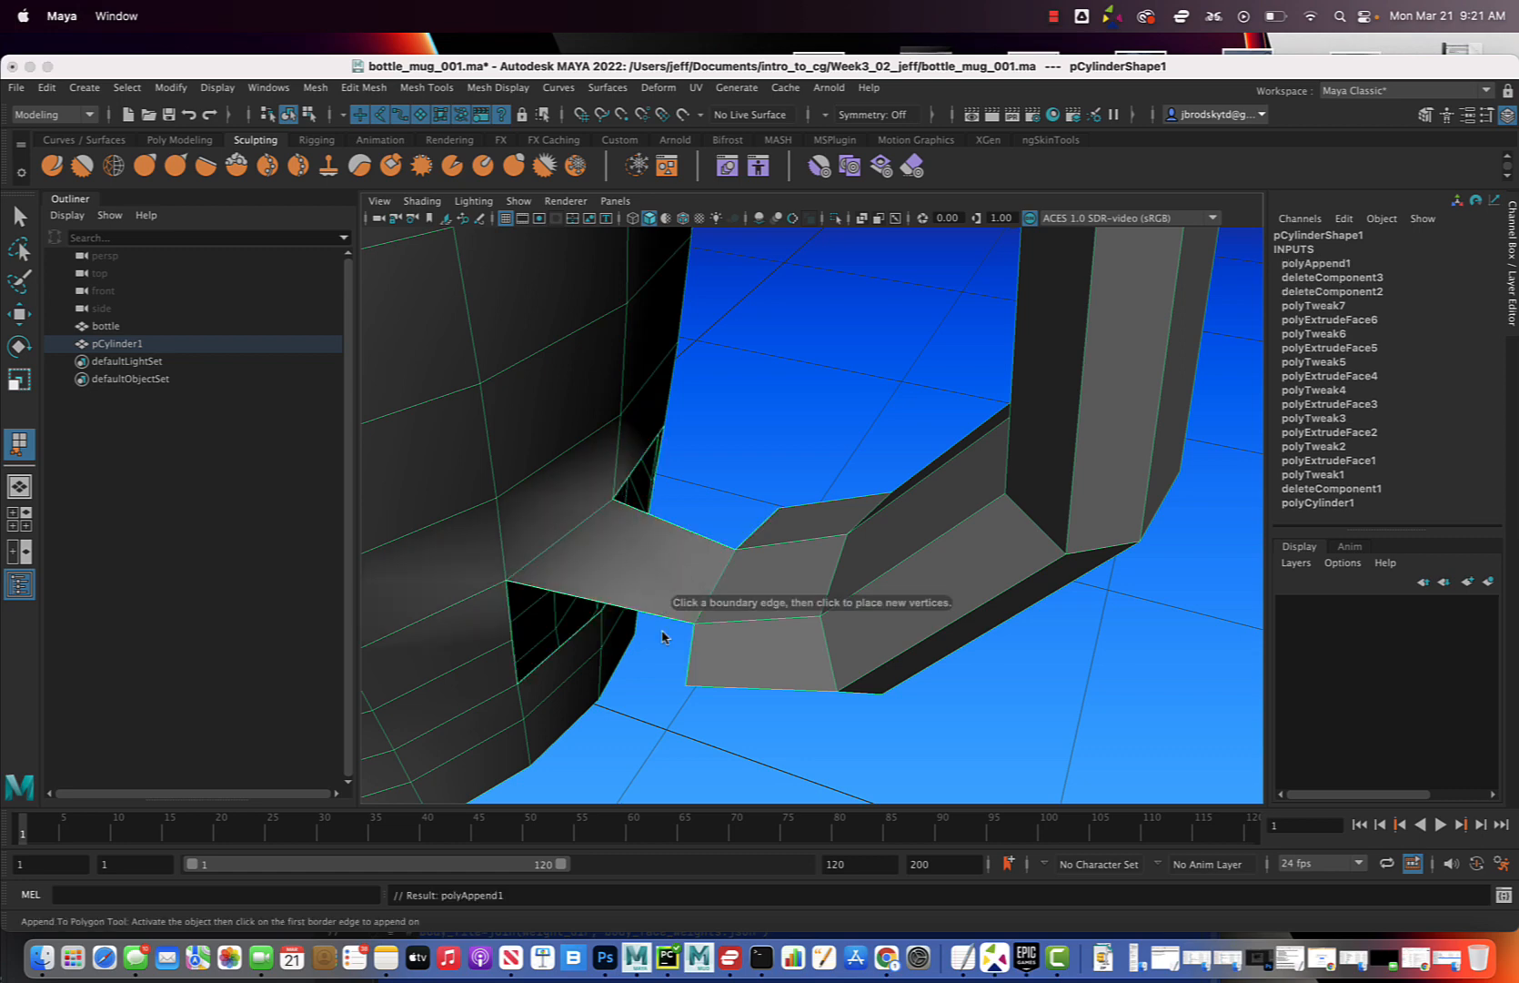
- Append two more polygons joining the next border edges of the handle's end to the upper and lower side edges of the wall opening
click(689, 665)
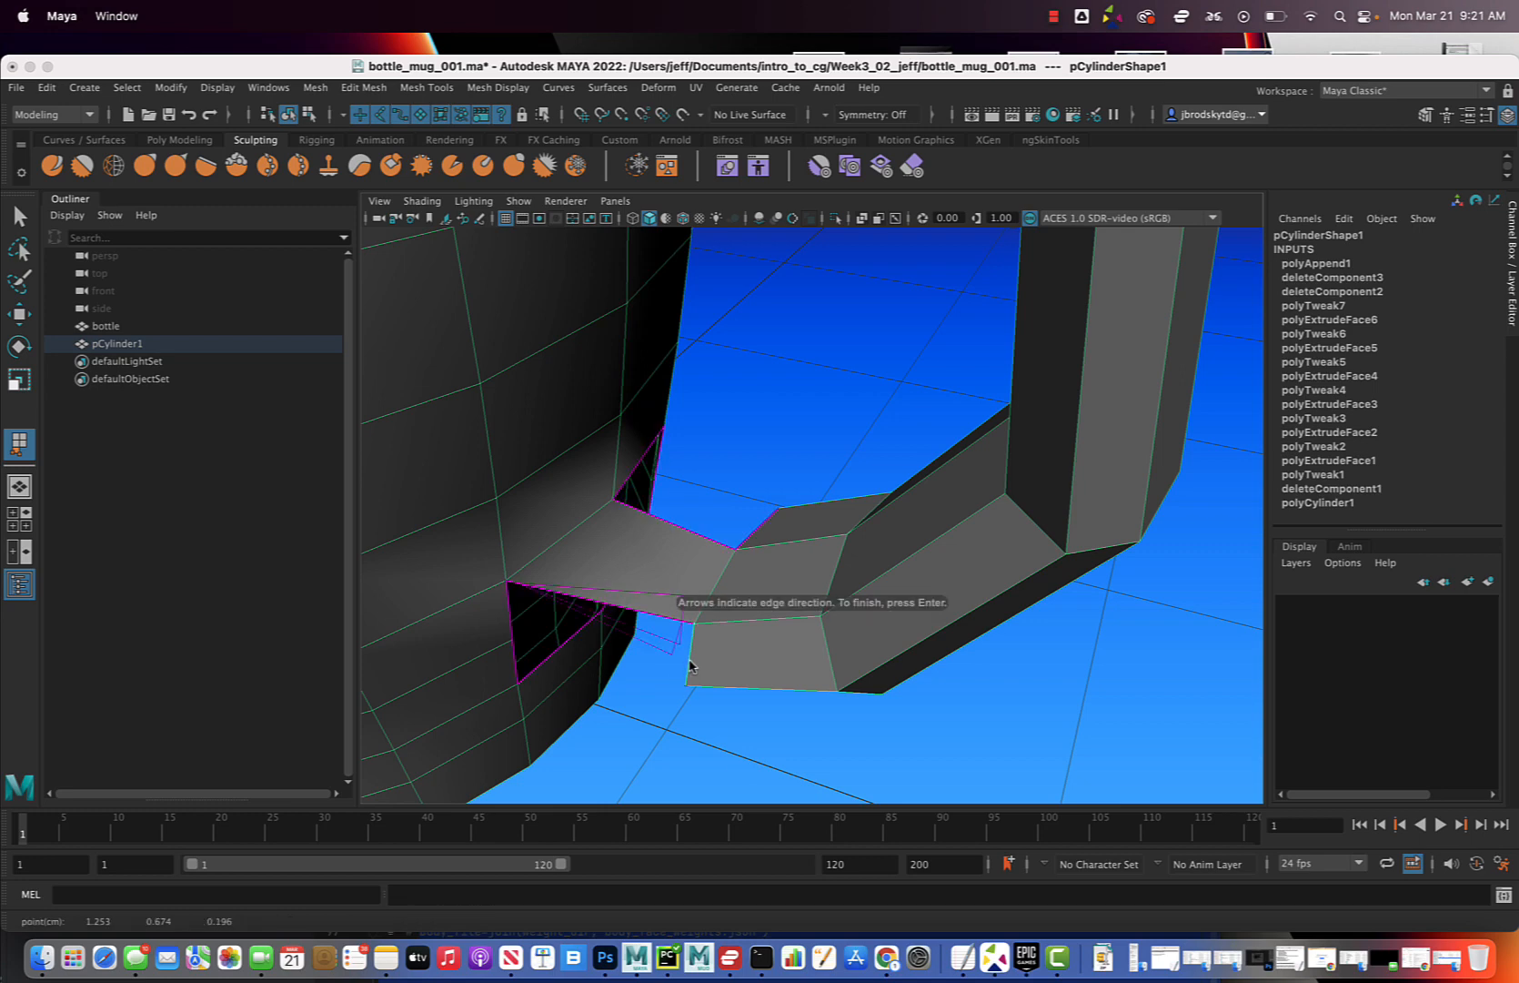
click(509, 610)
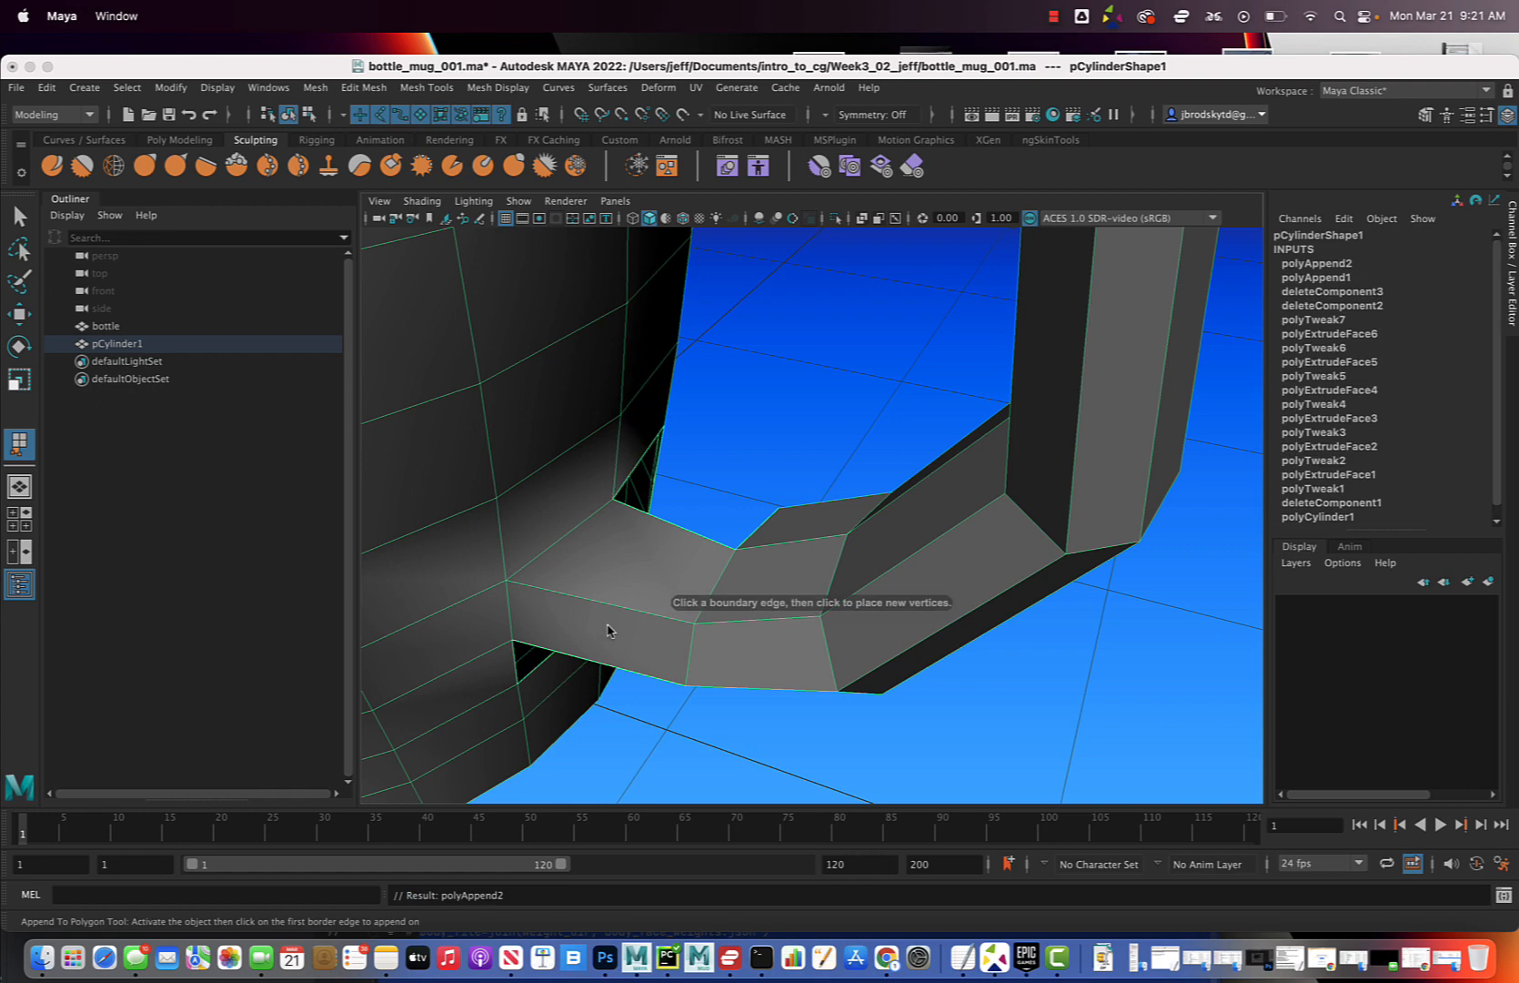
alt+drag(614, 627, 644, 621)
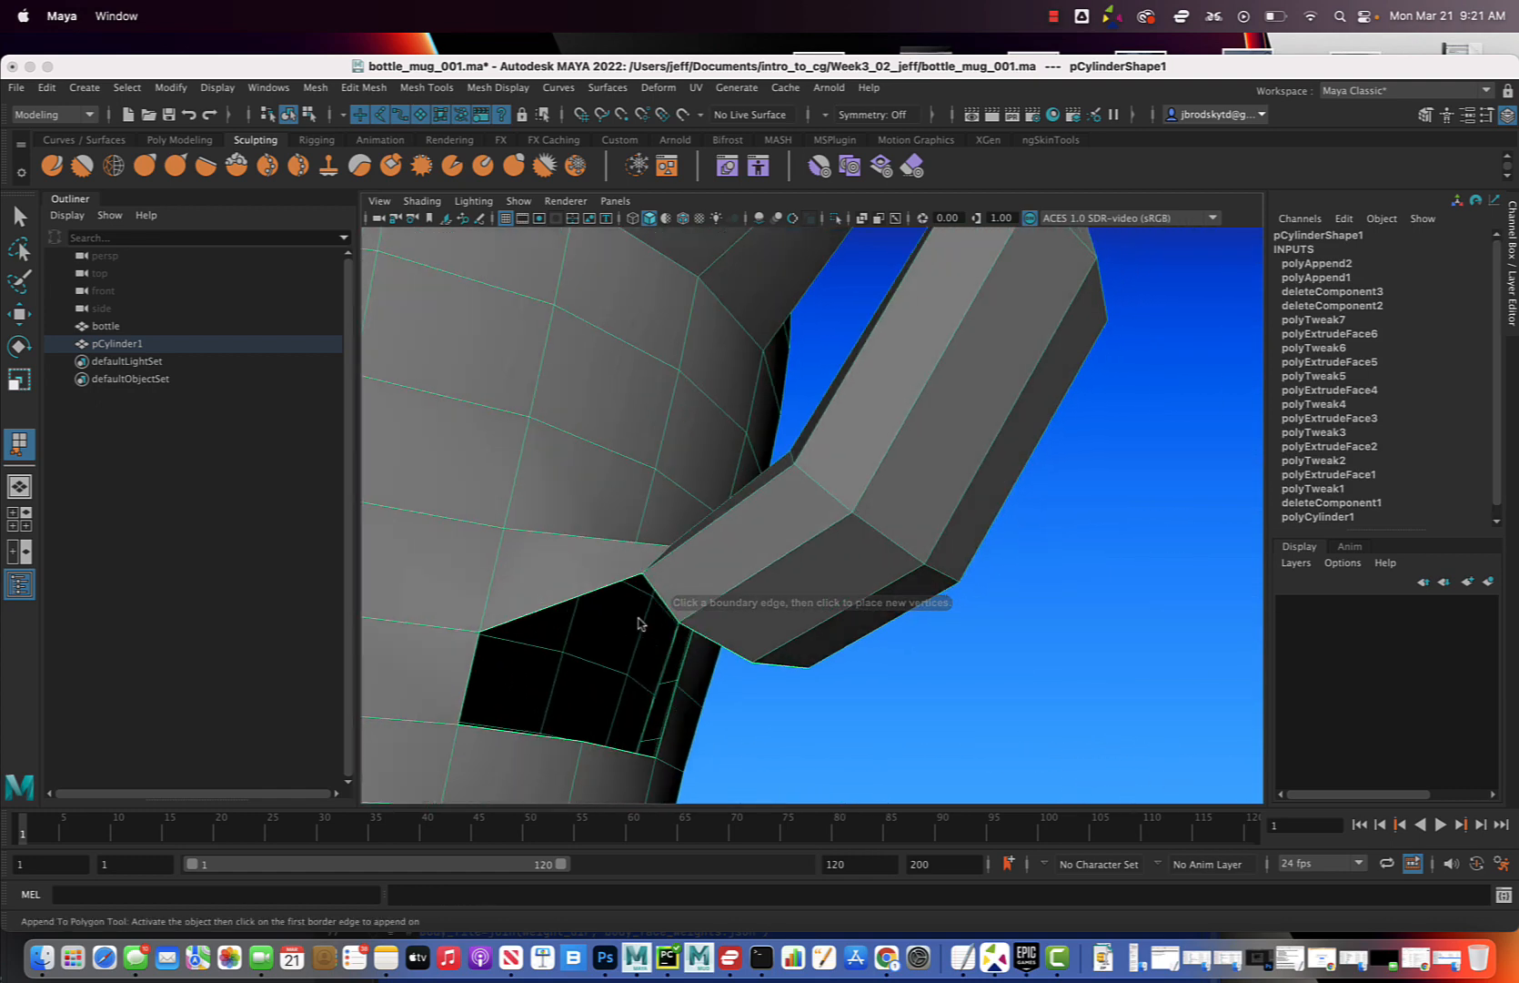
click(657, 598)
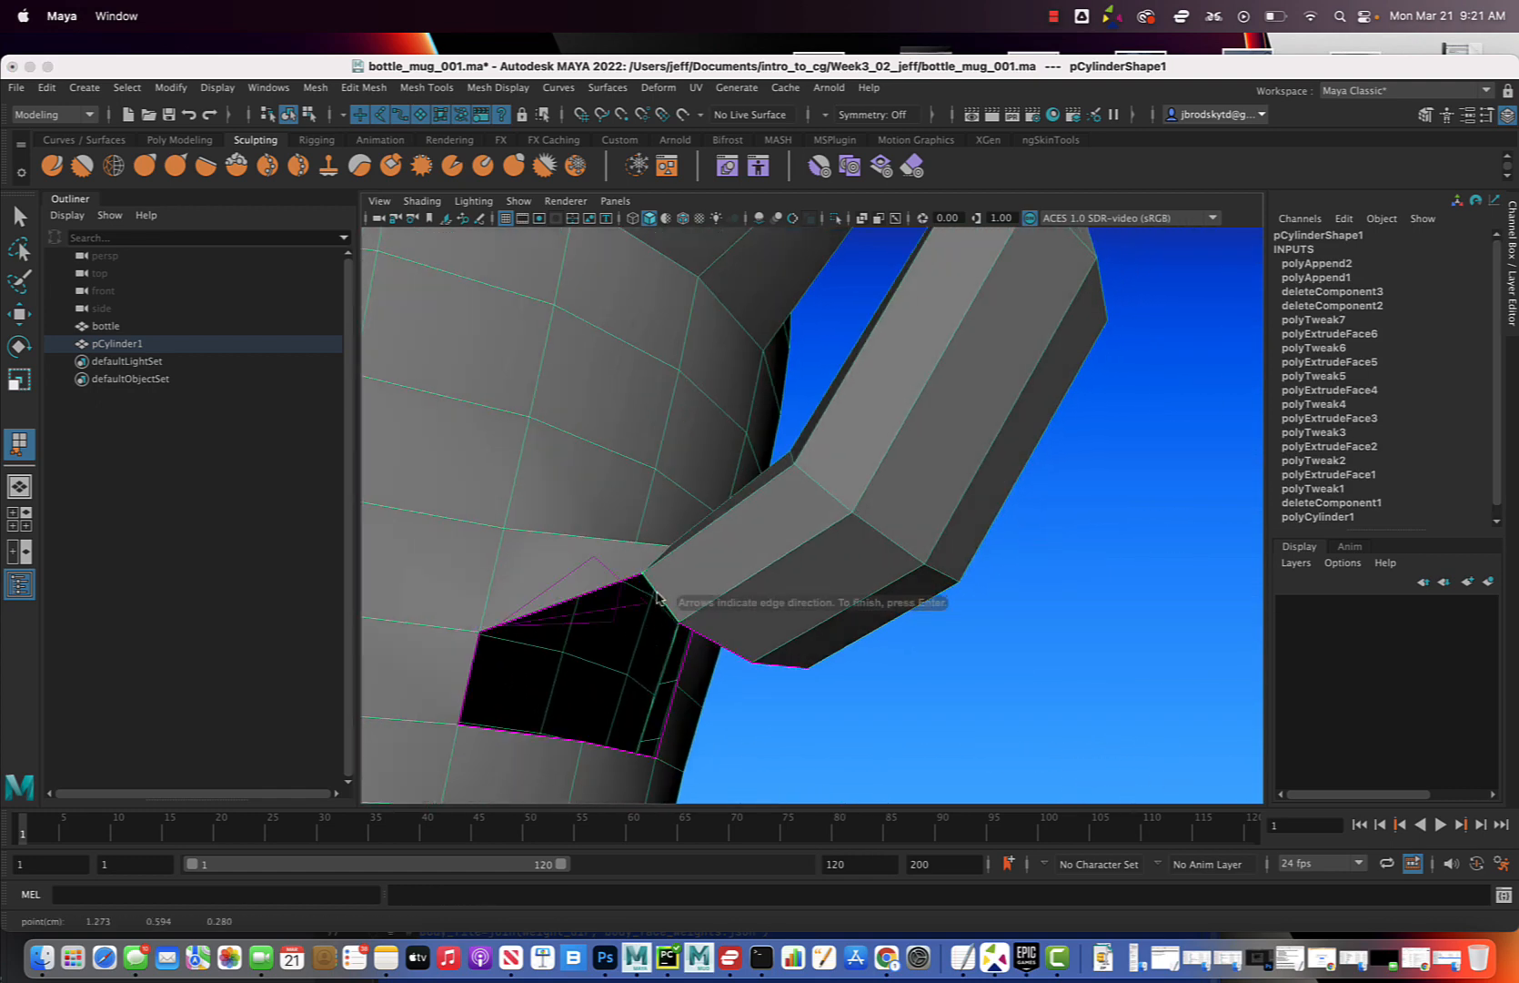
click(471, 666)
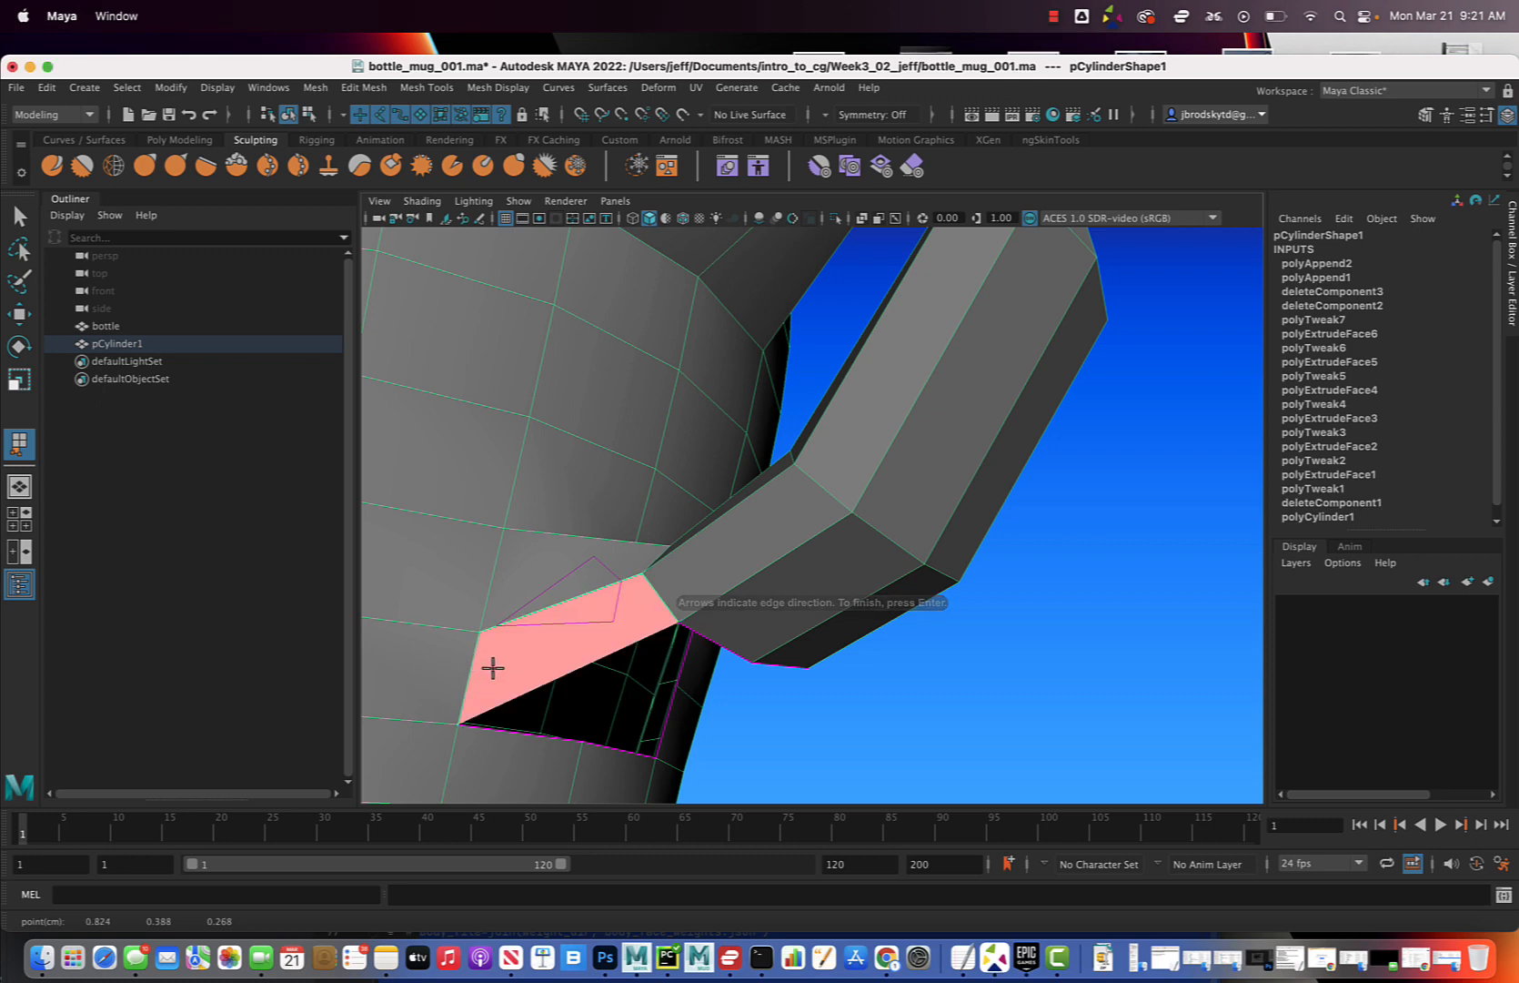
key(Return)
alt+drag(599, 679, 696, 611)
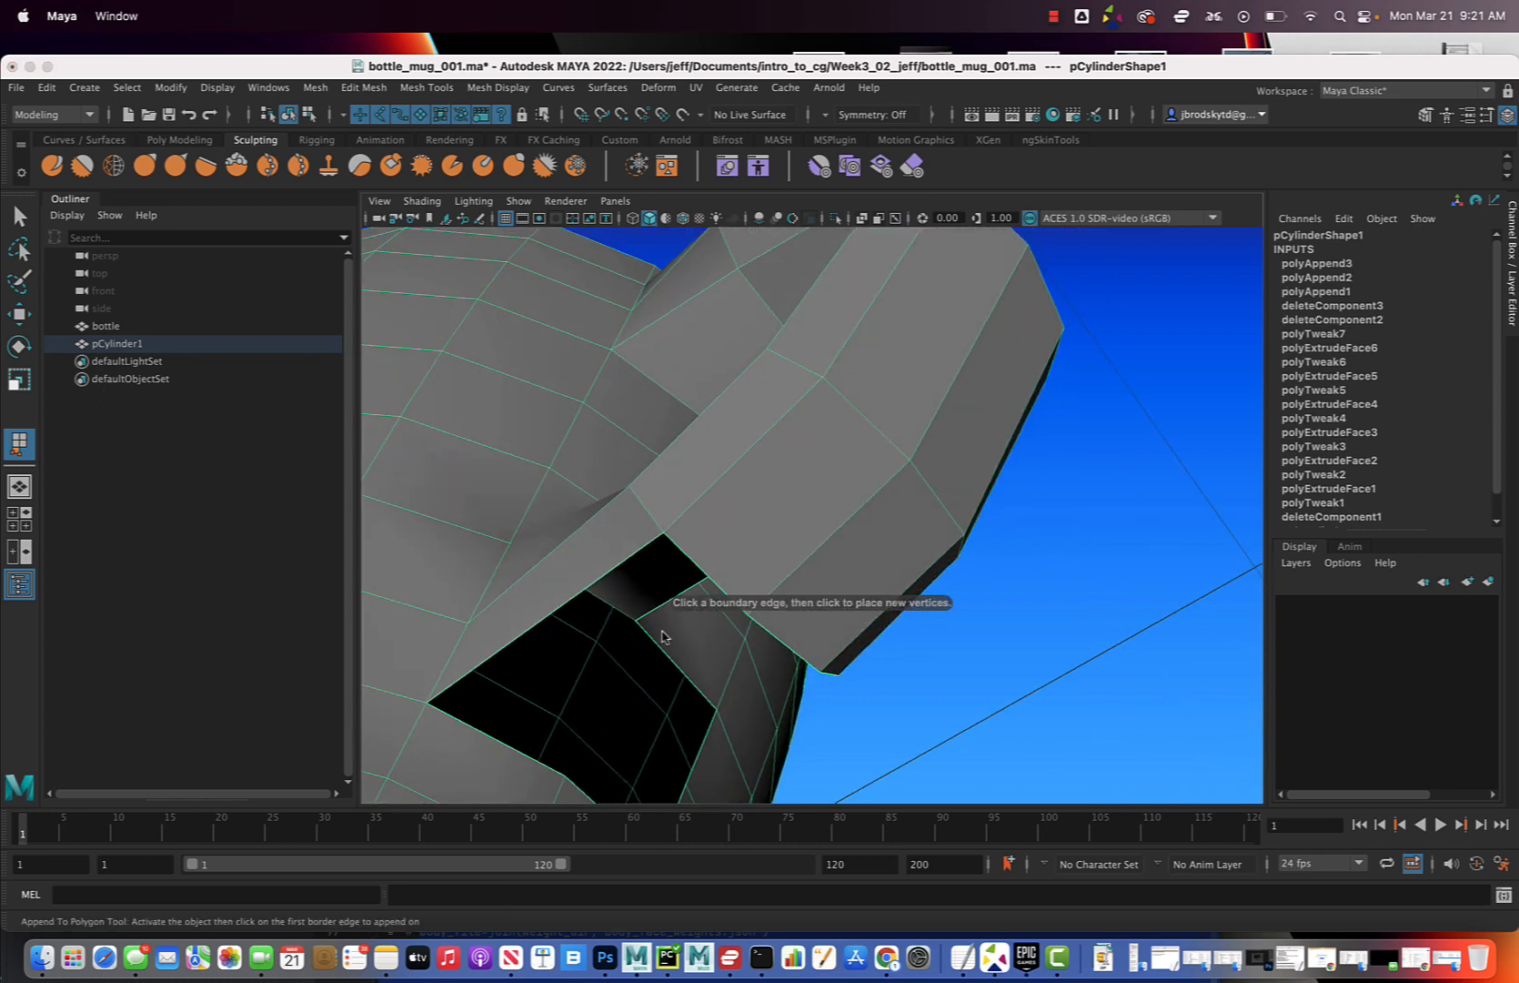
- Append a polygon joining the next lower border edge of the handle's end to the first bottom edge of the wall opening
click(692, 557)
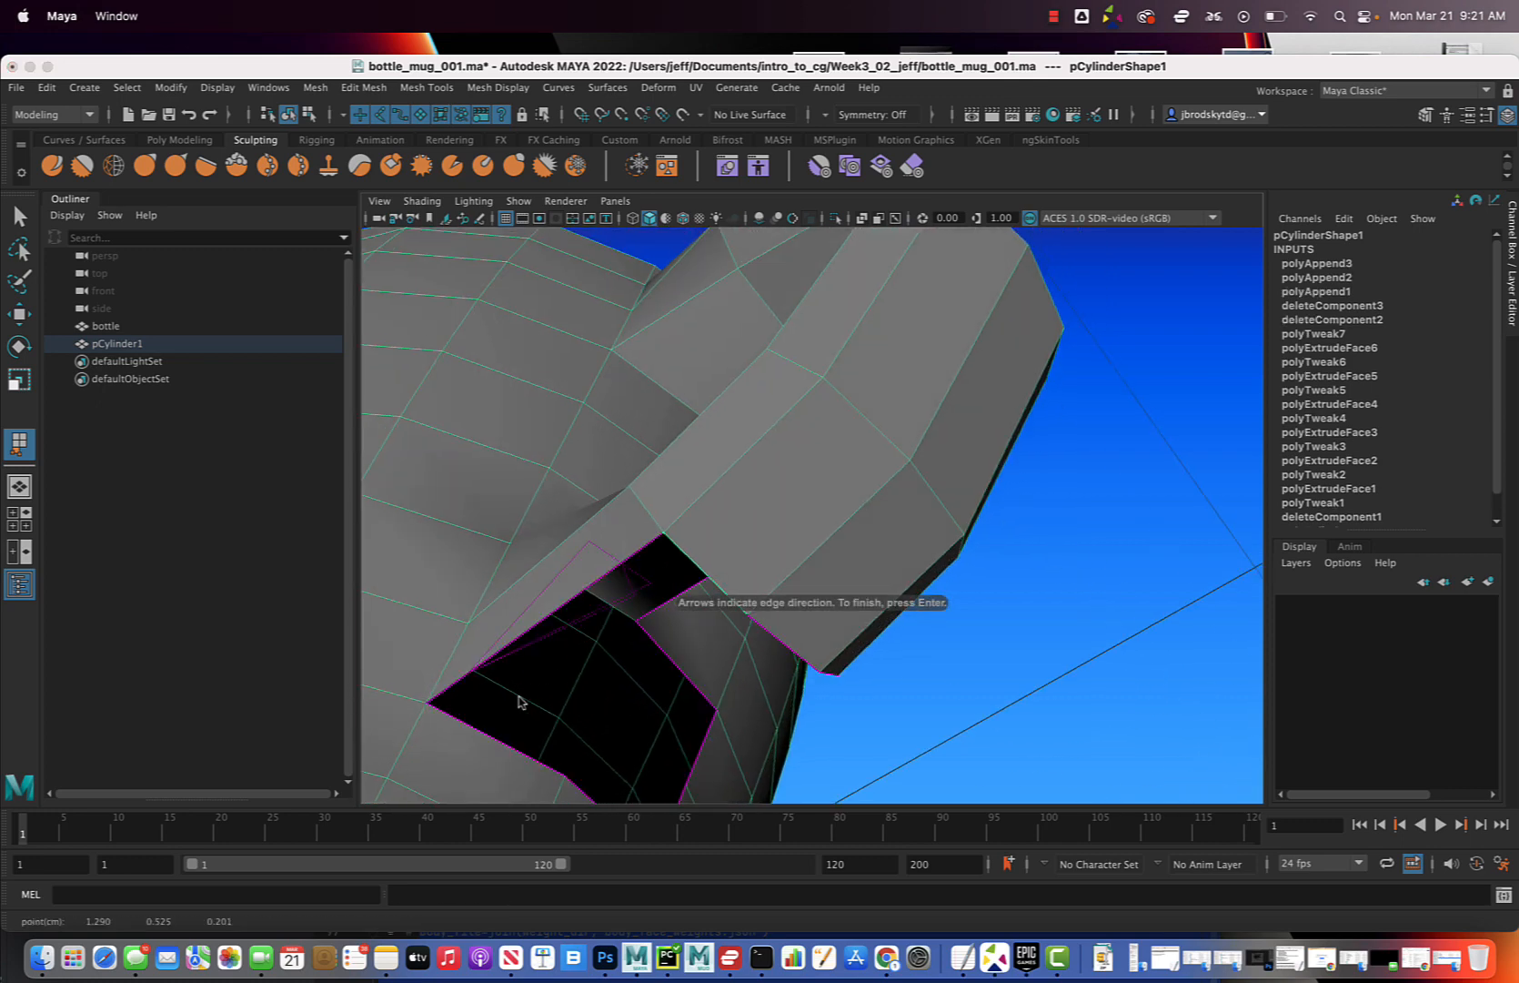
click(484, 735)
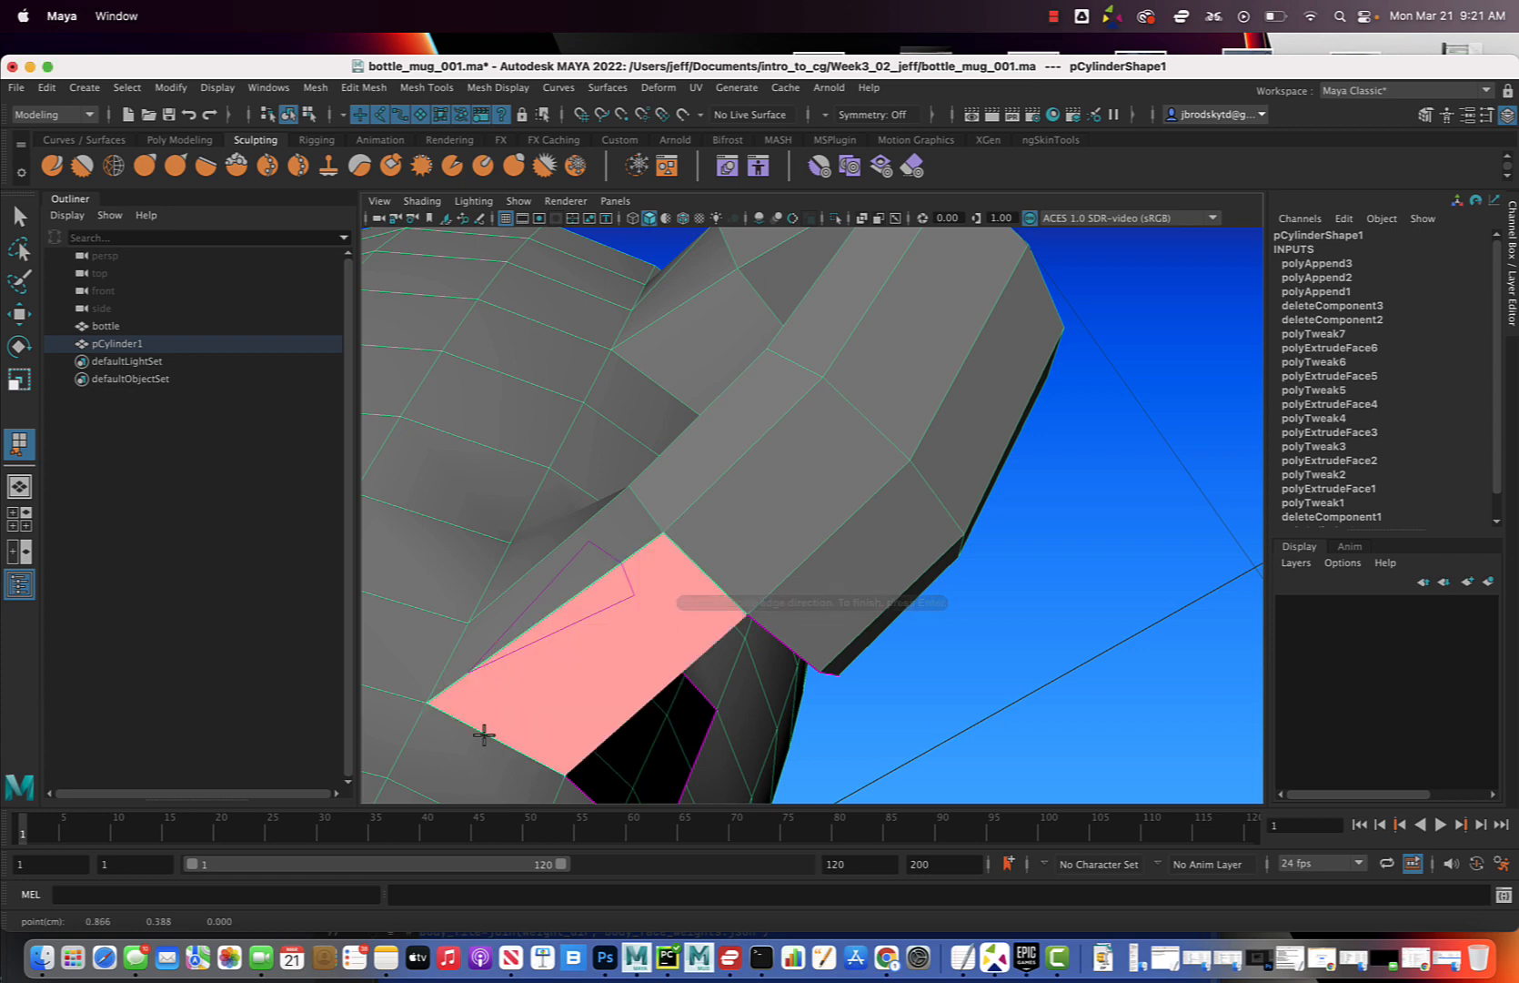
key(Return)
alt+drag(594, 674, 651, 543)
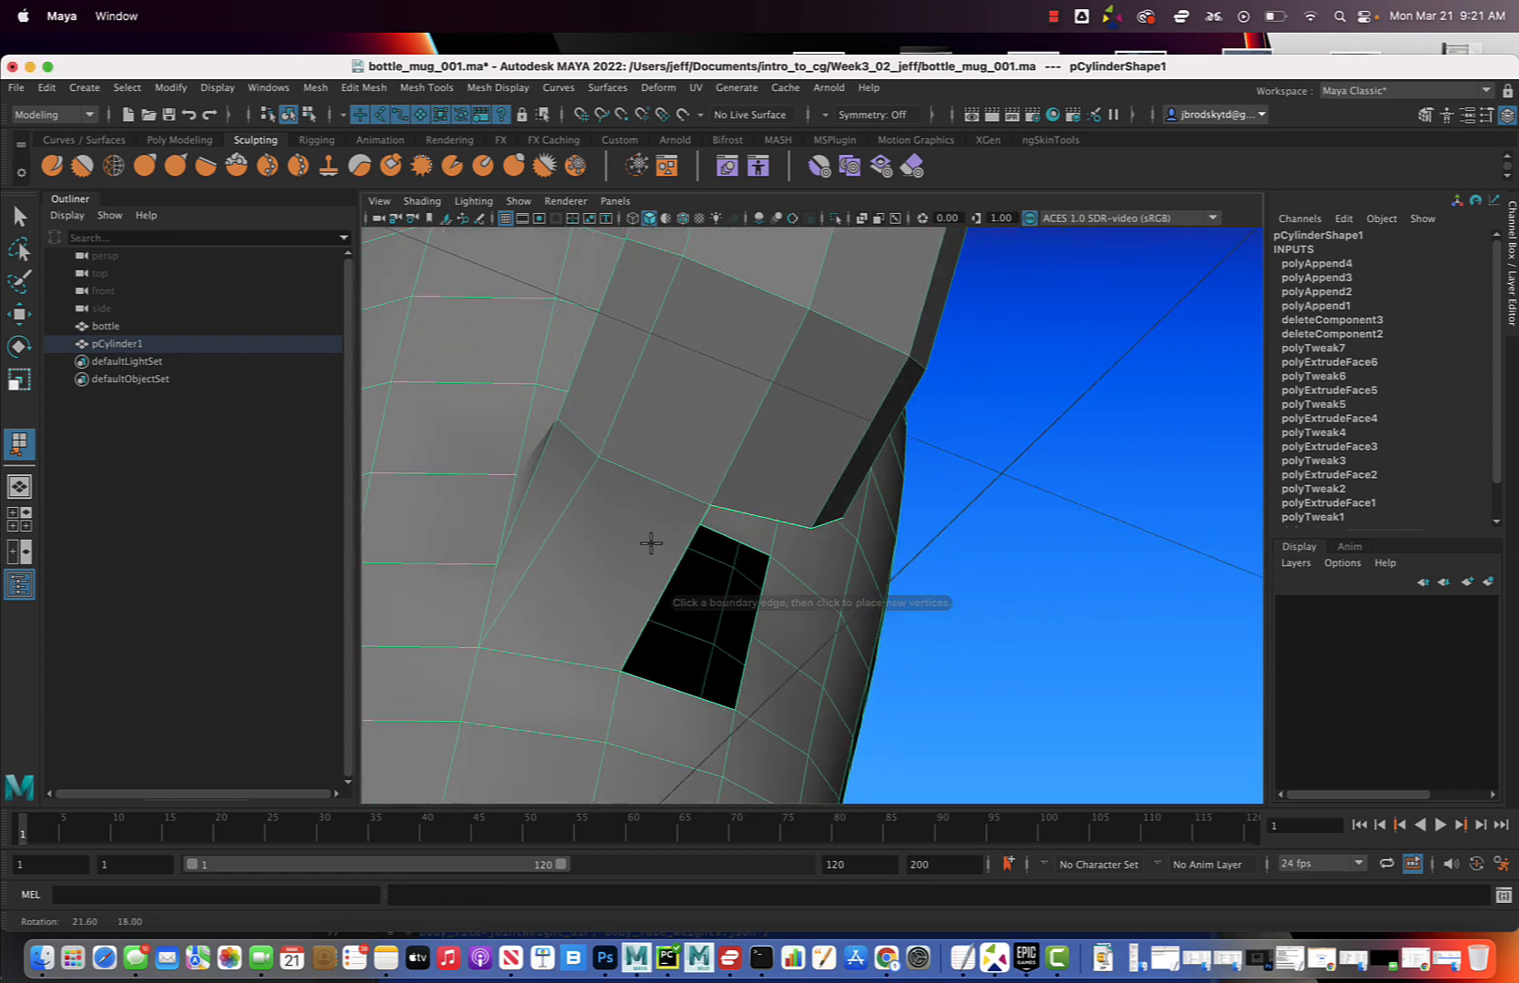
click(739, 538)
click(672, 659)
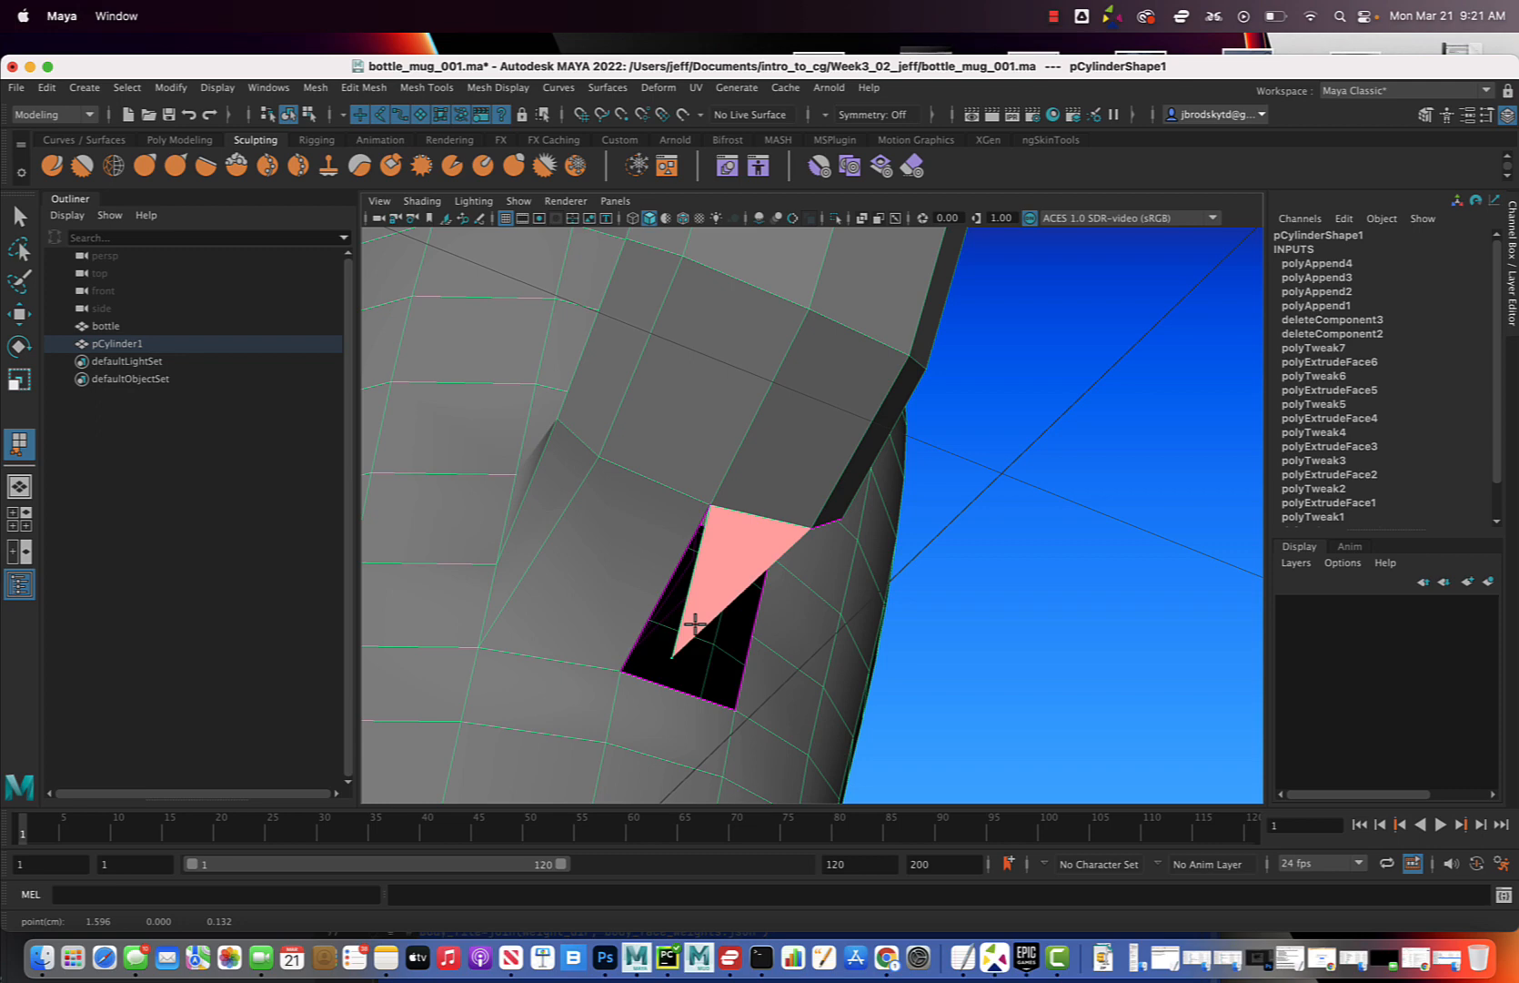
key(Return)
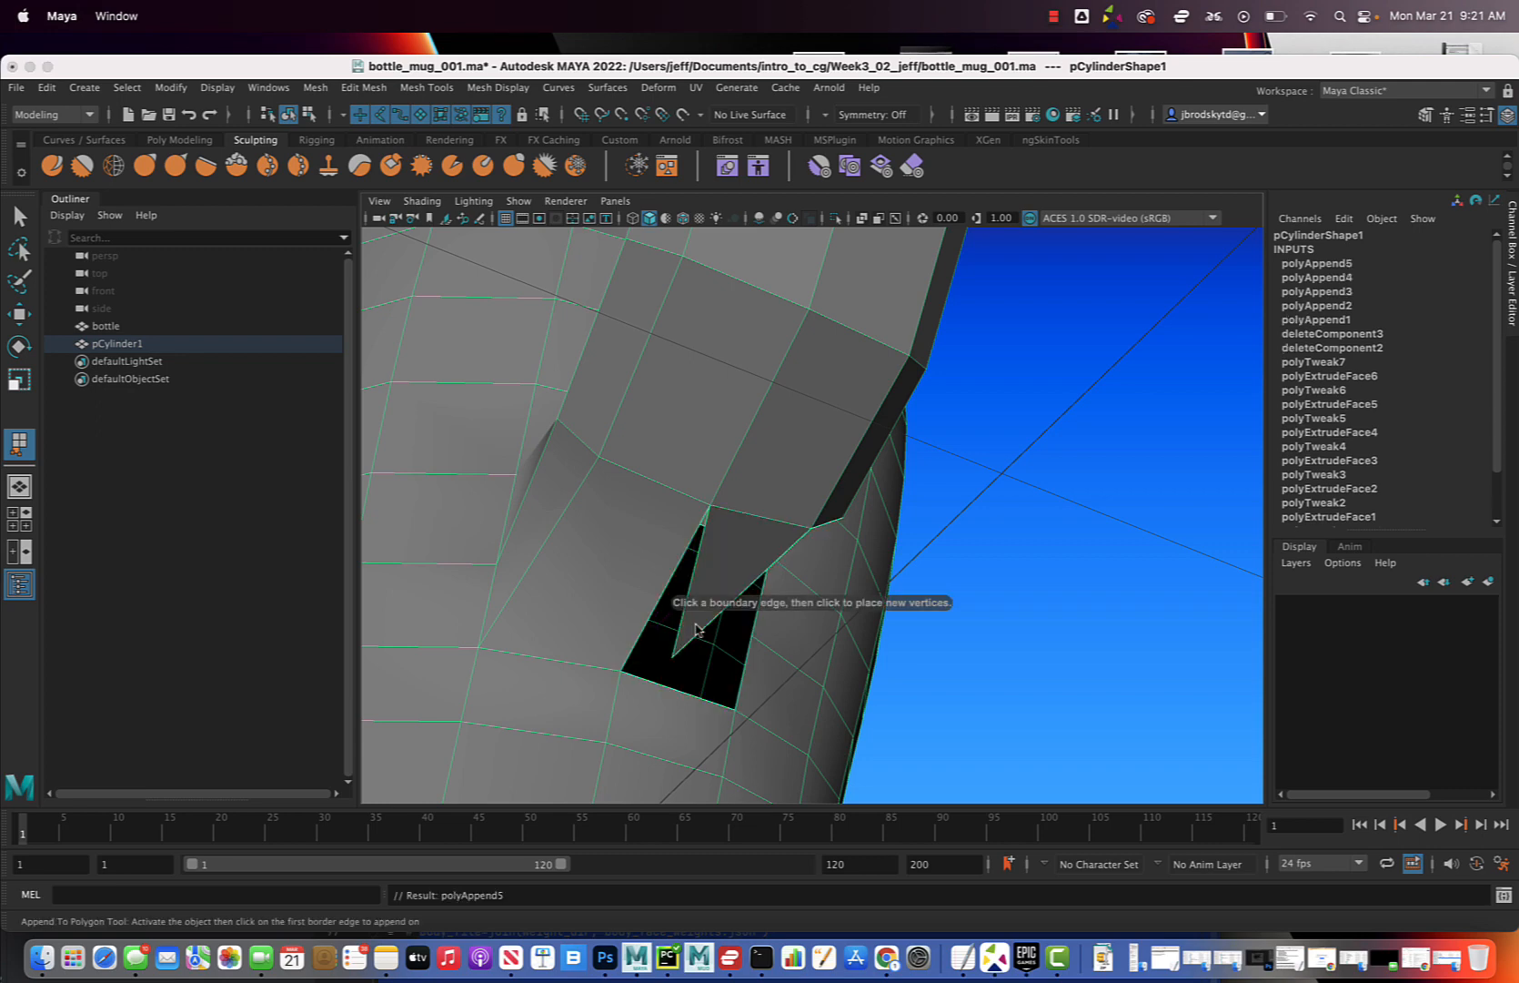
key(ctrl+z)
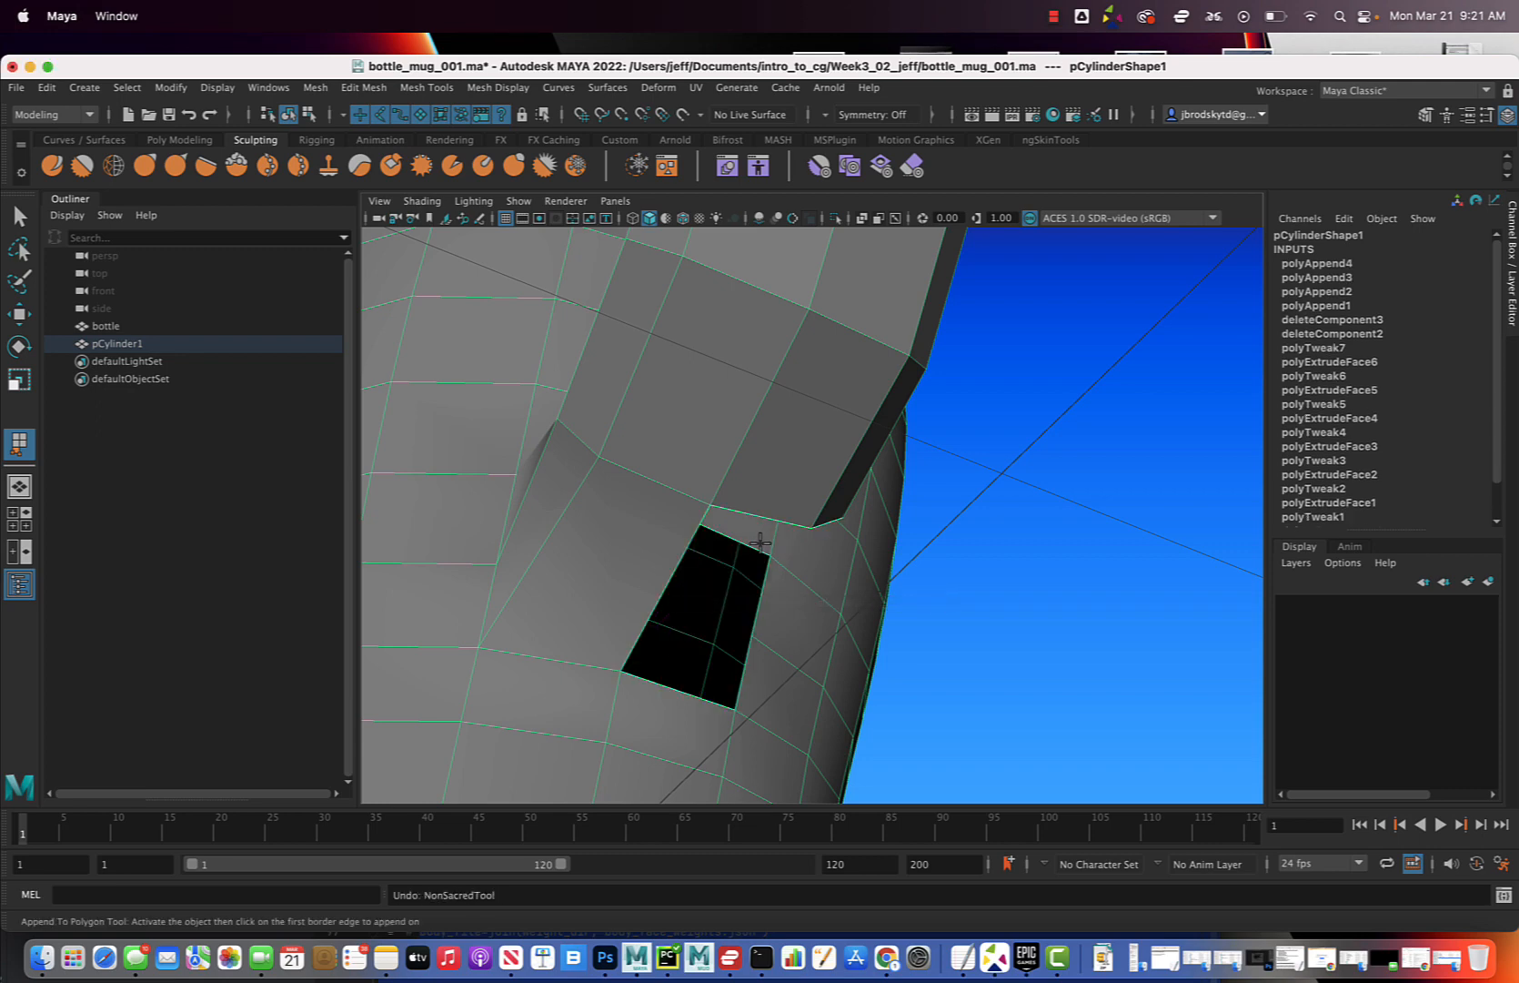
- Append two polygons joining the handle's next border edges to the remaining bottom edge and the adjacent lower side edge of the wall opening
alt+drag(756, 541, 716, 571)
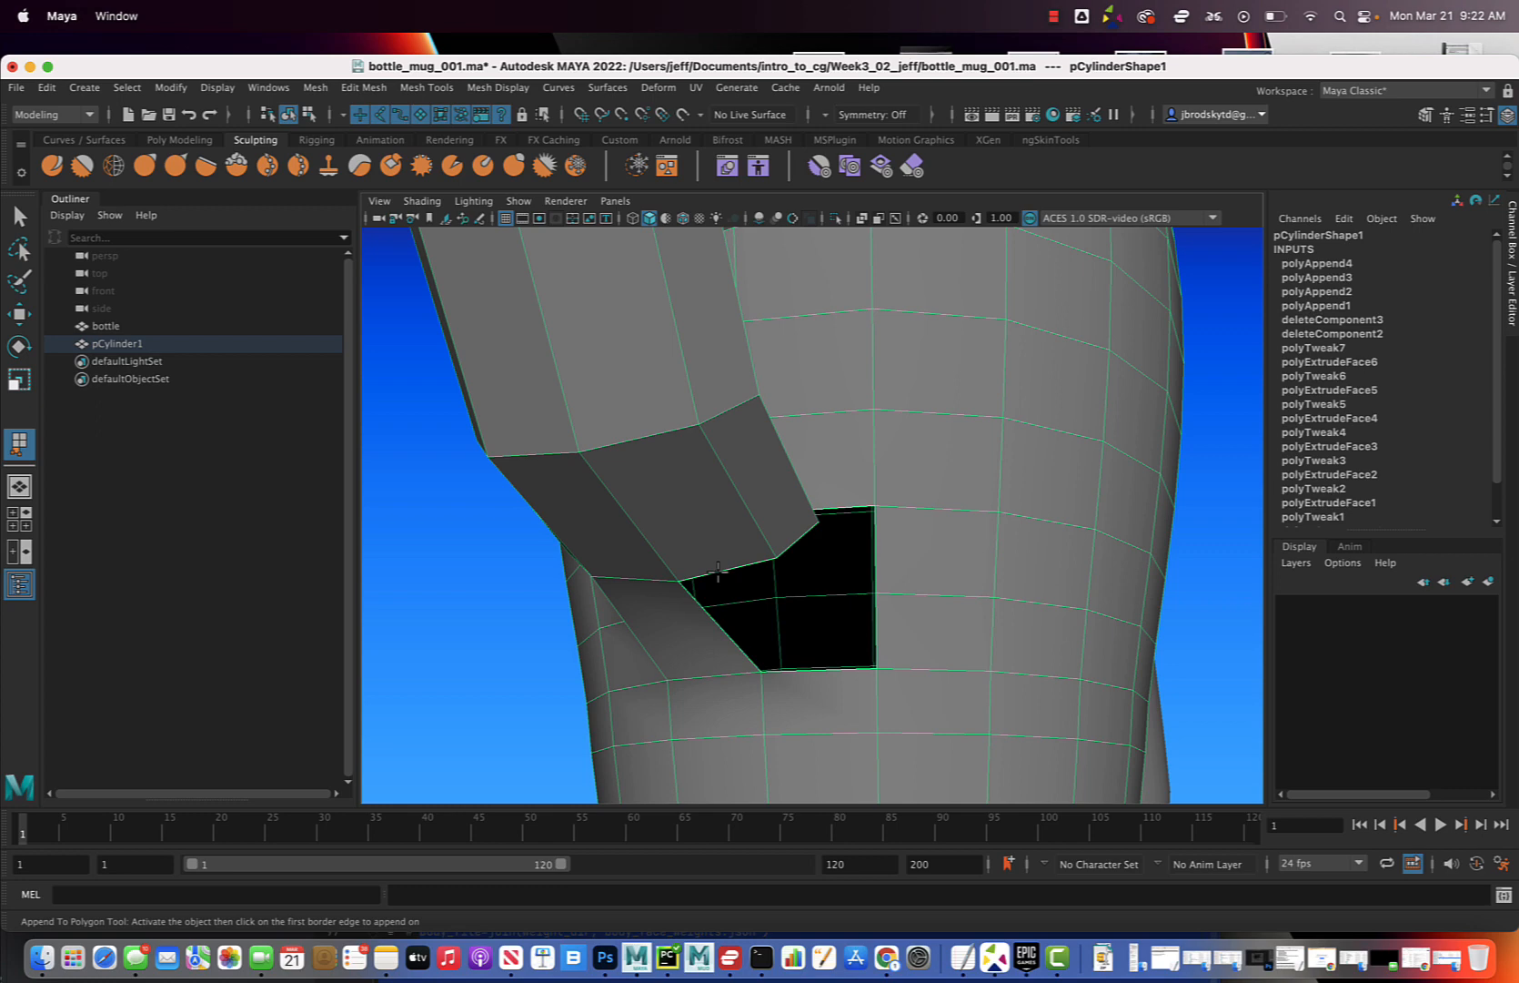
click(718, 571)
click(817, 670)
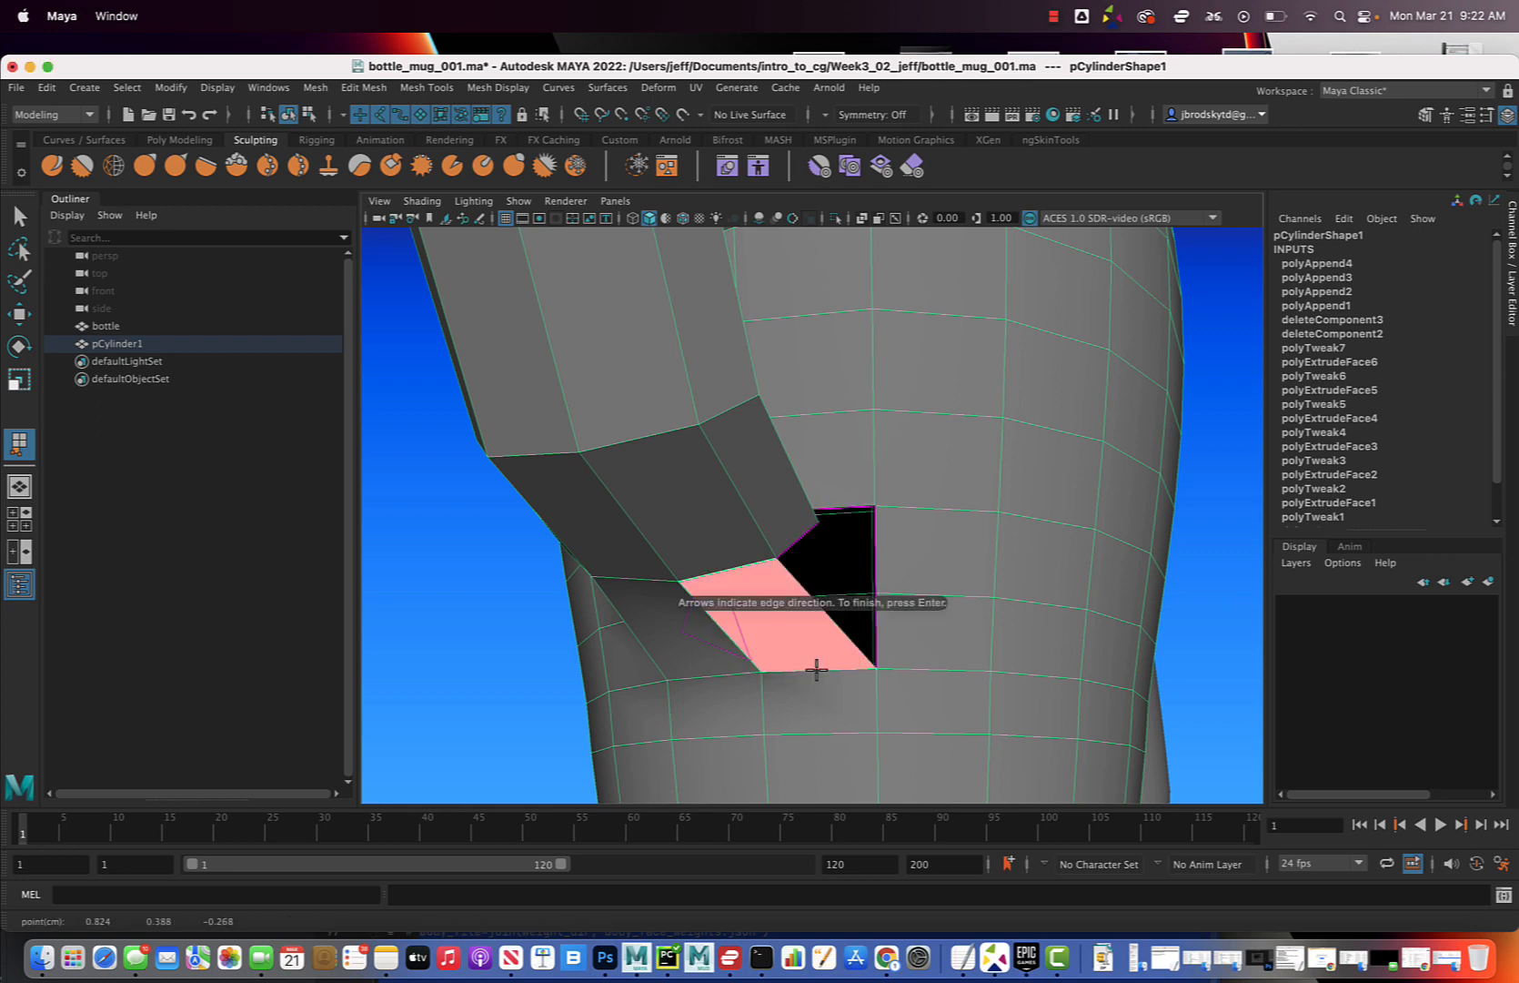
key(Return)
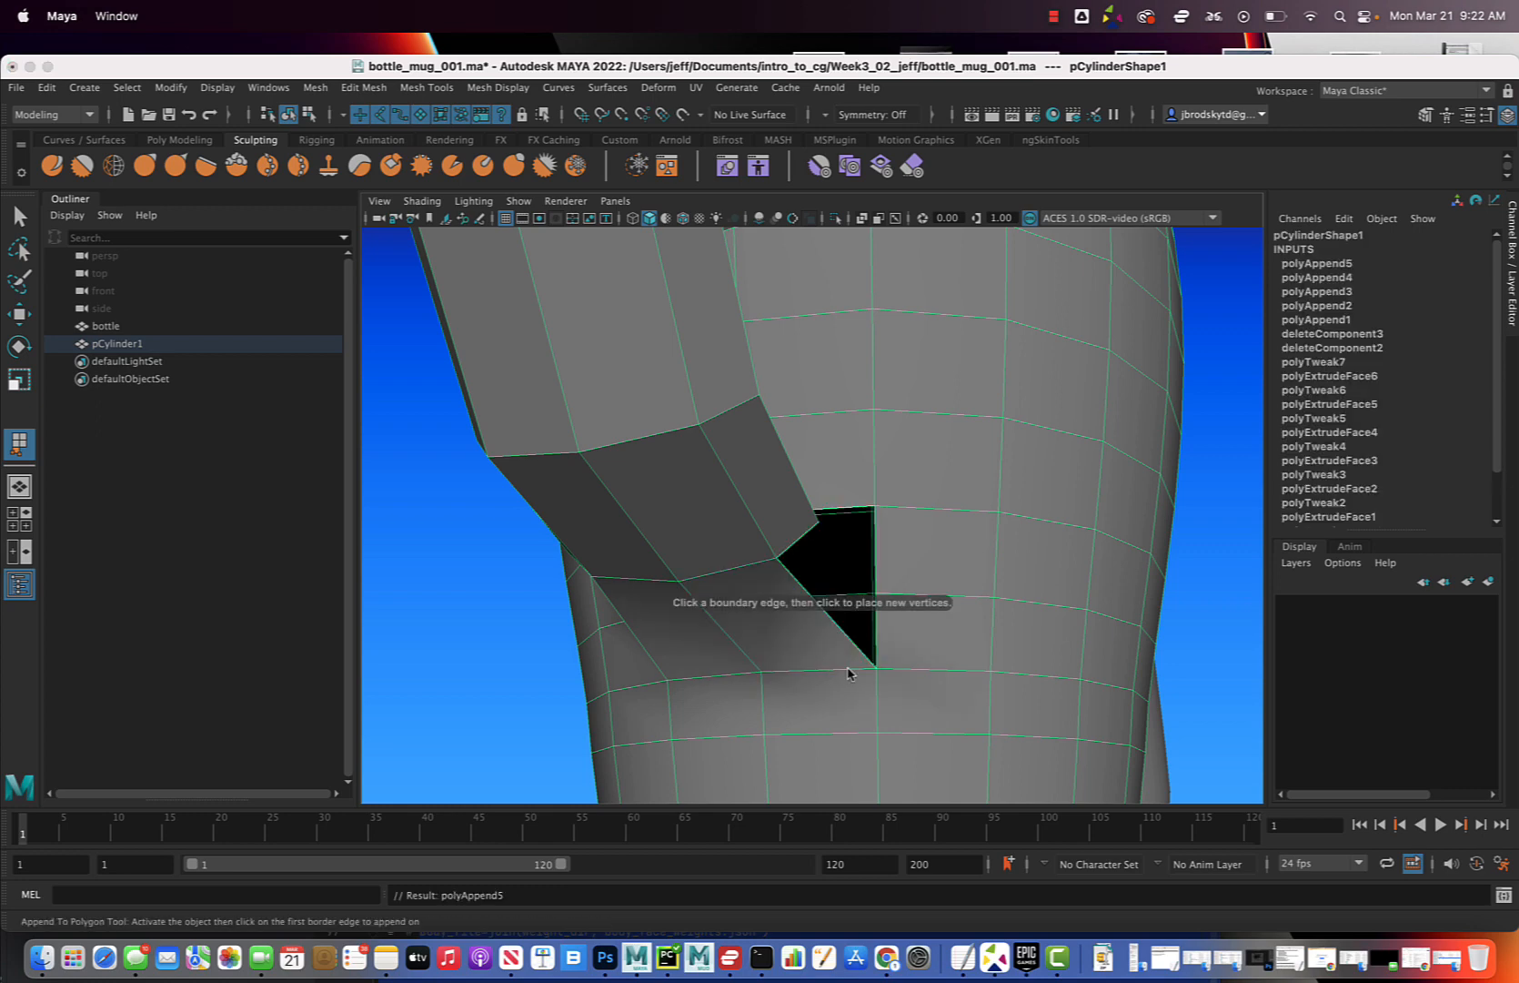
alt+drag(867, 677, 787, 549)
click(790, 553)
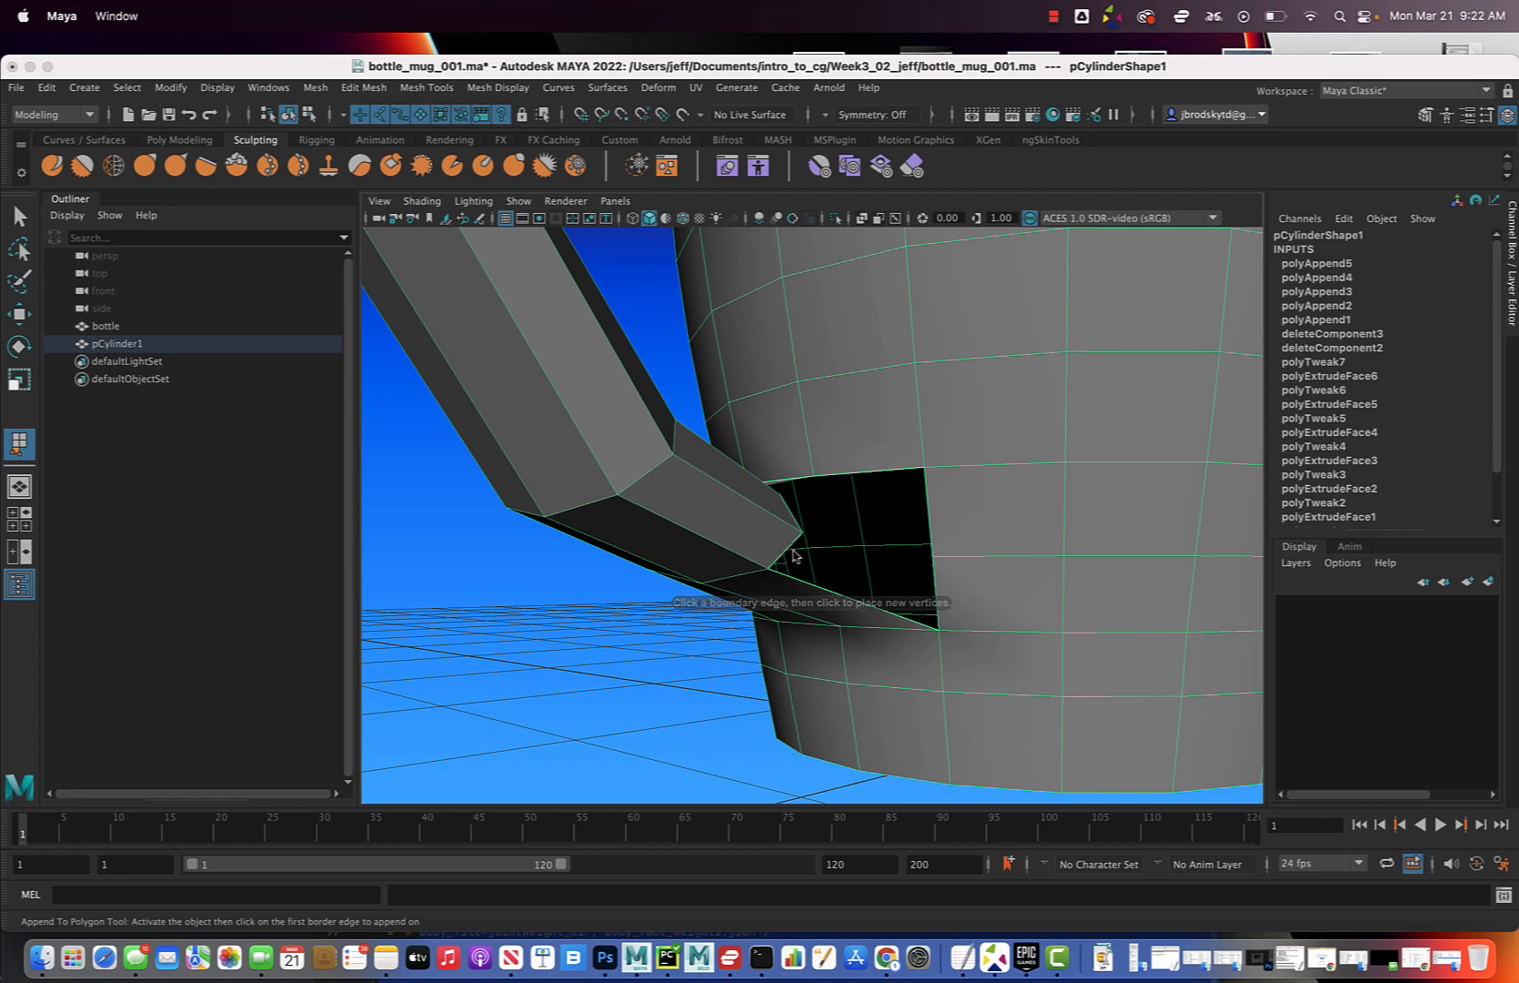
click(934, 588)
key(Return)
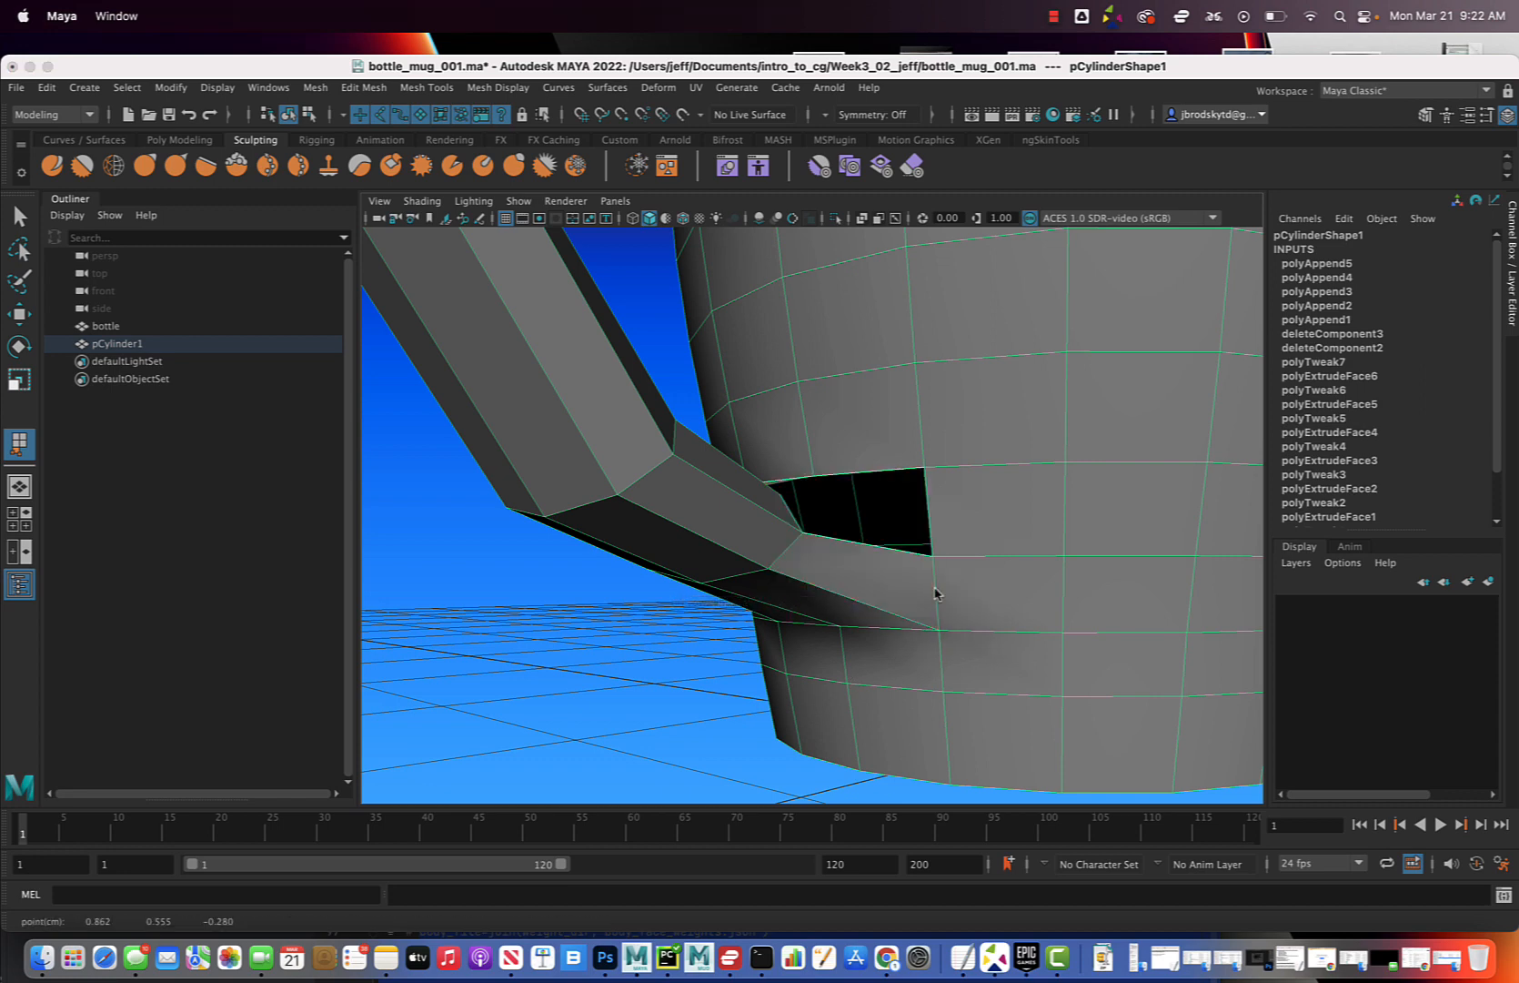
alt+drag(936, 592, 828, 555)
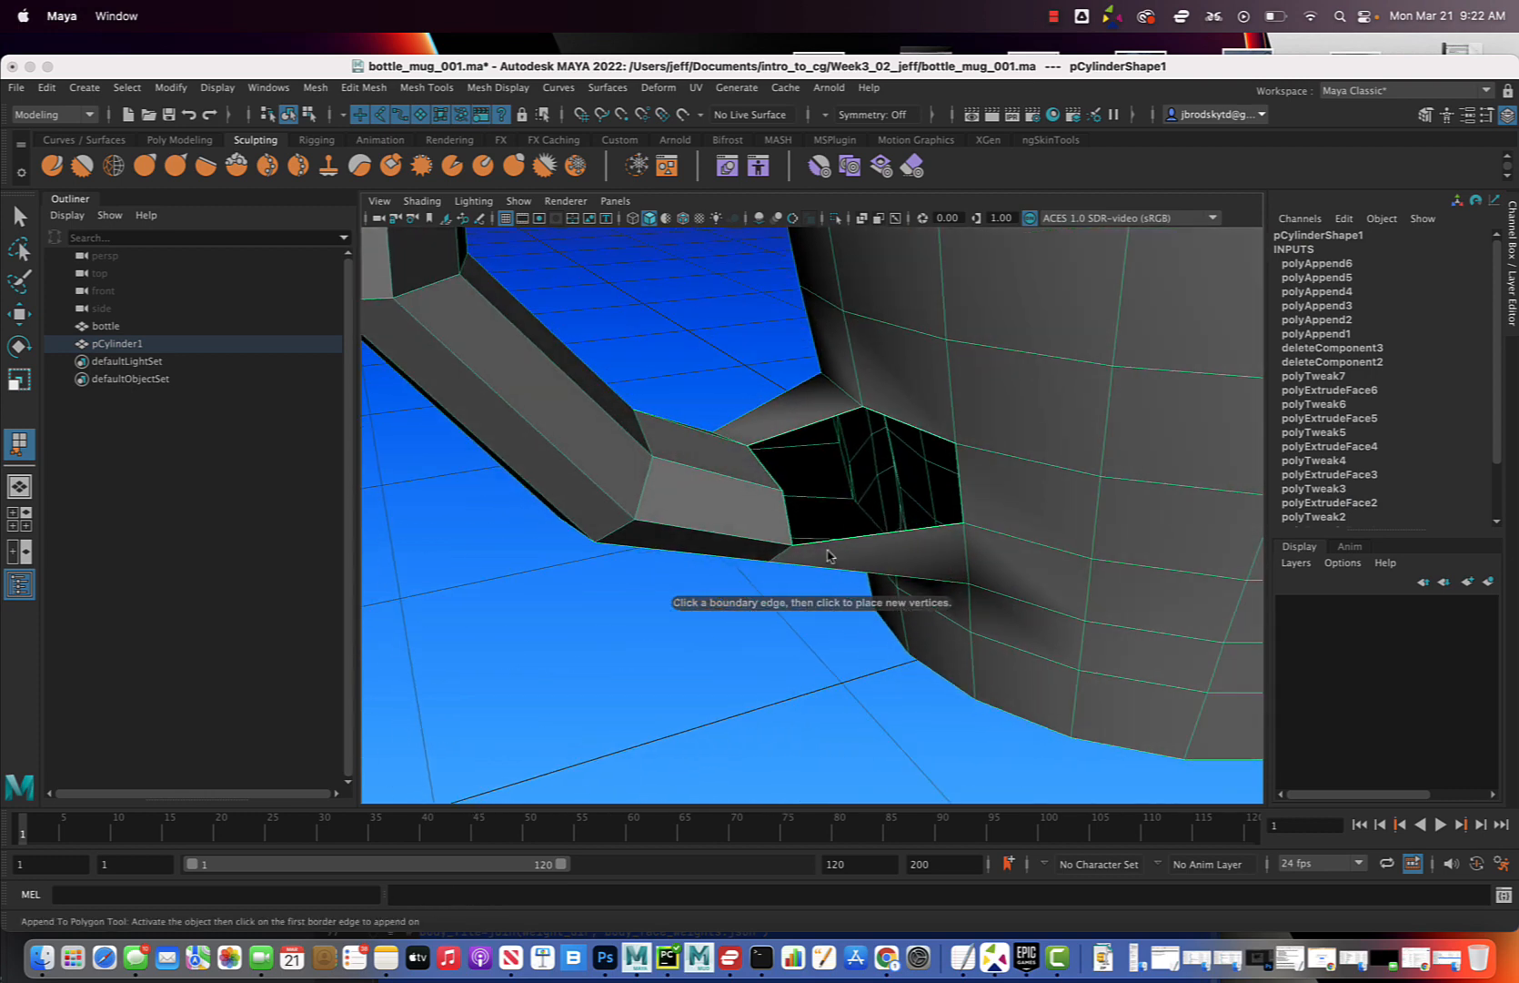
click(785, 512)
click(963, 498)
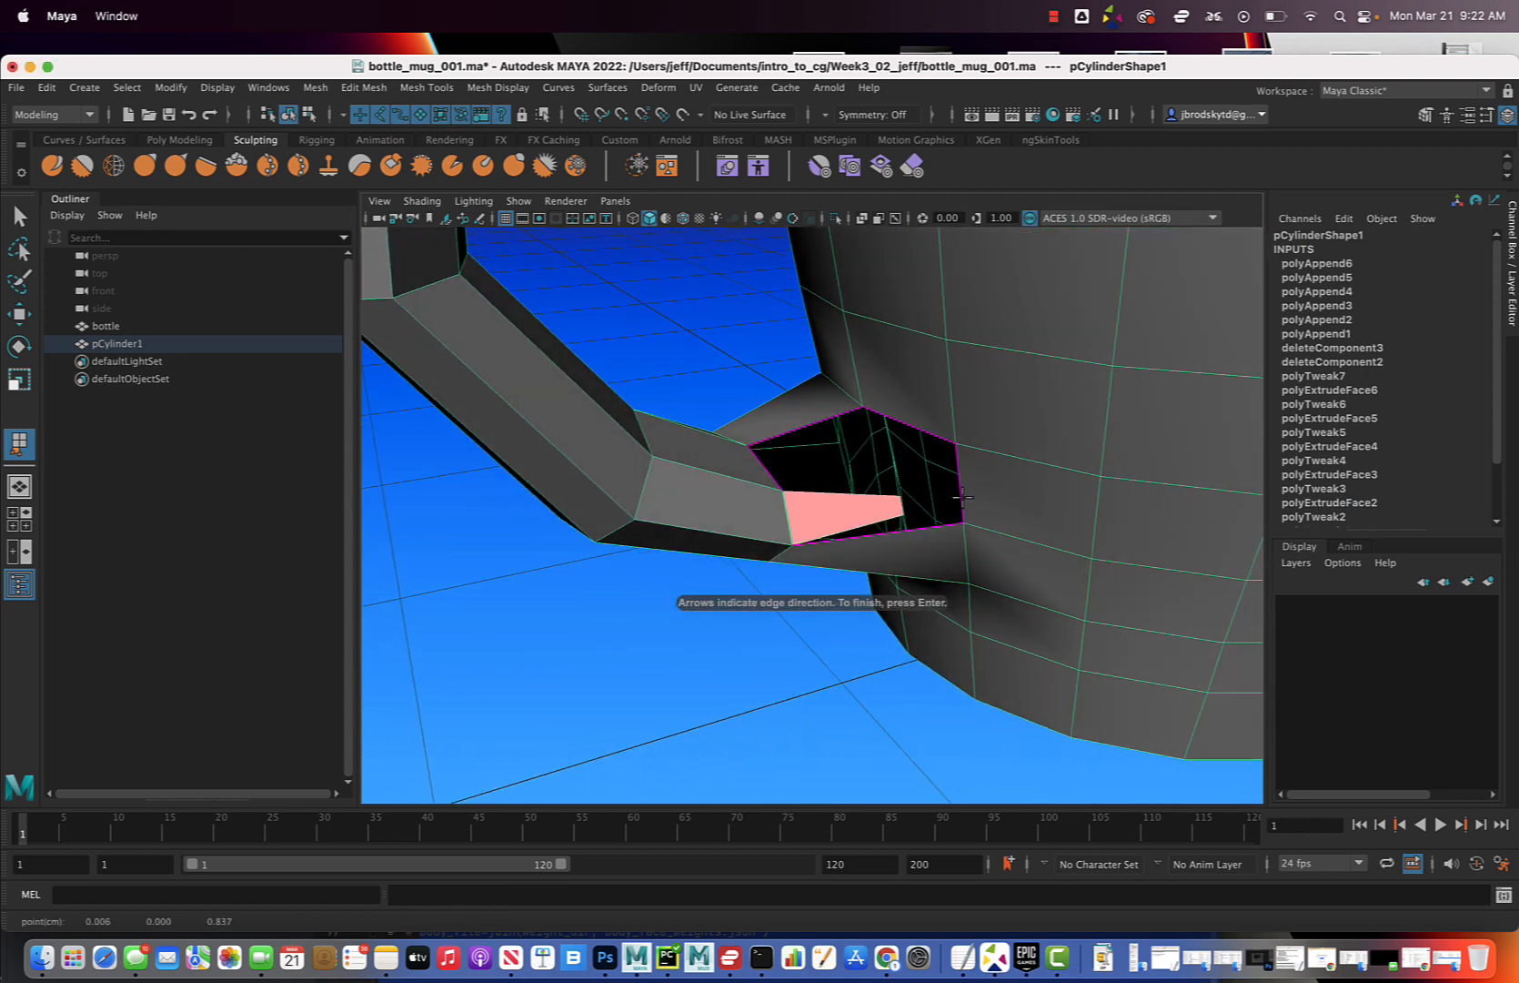
key(Return)
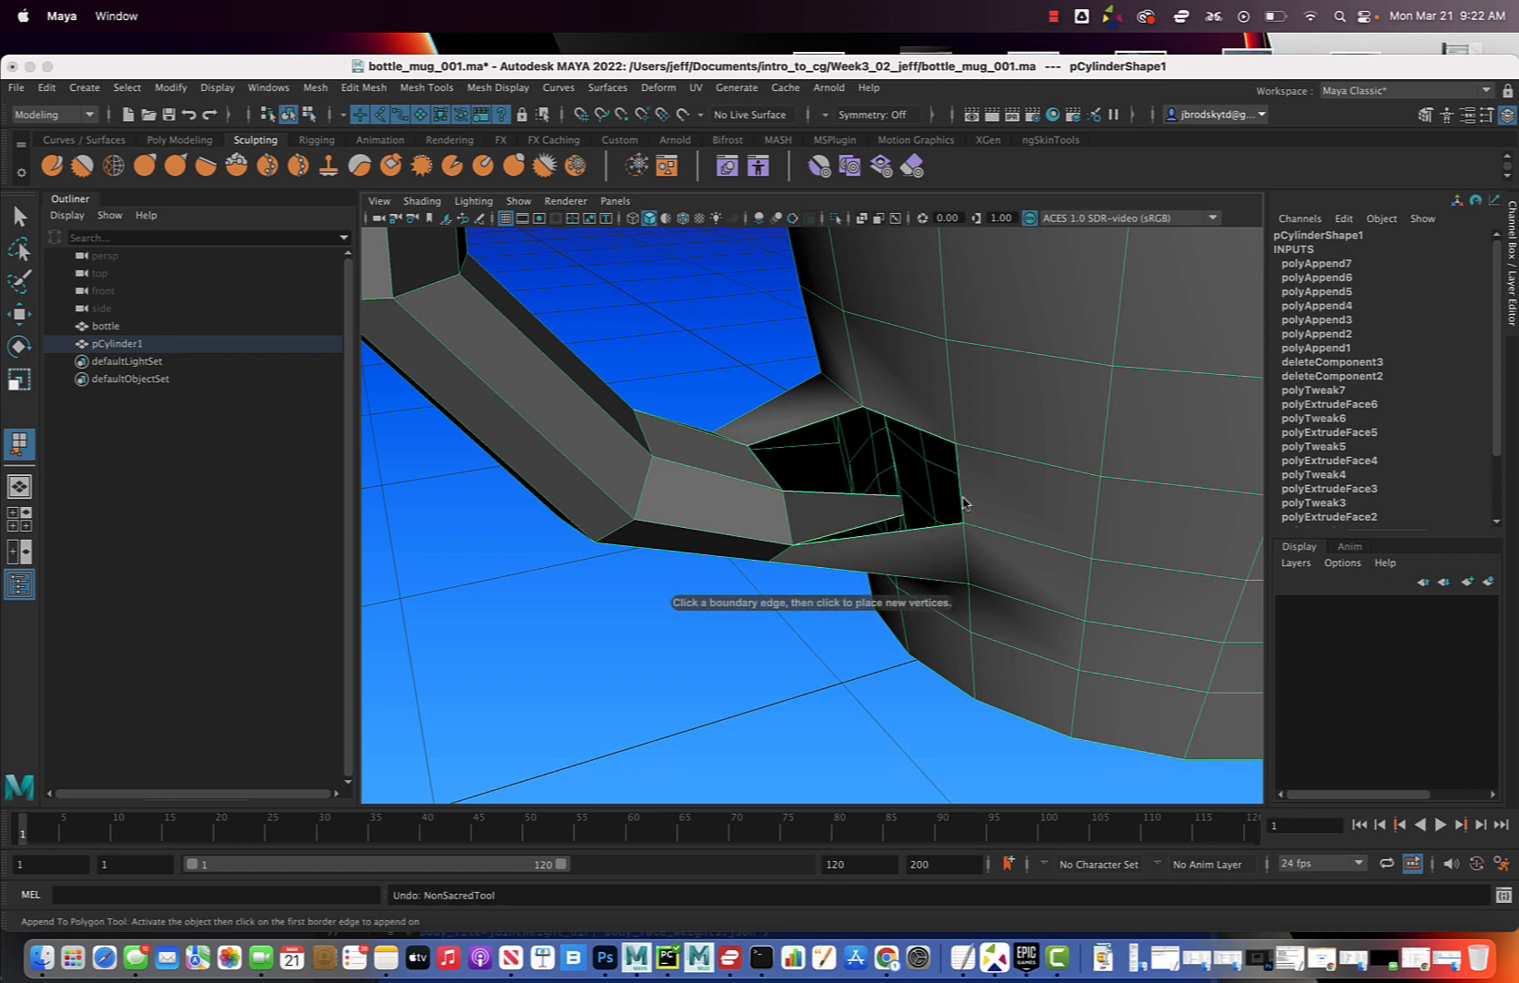
key(ctrl+z)
- Close the handle join by appending the last two polygons to the remaining upper side edge and top edge of the wall opening
alt+drag(966, 499, 996, 478)
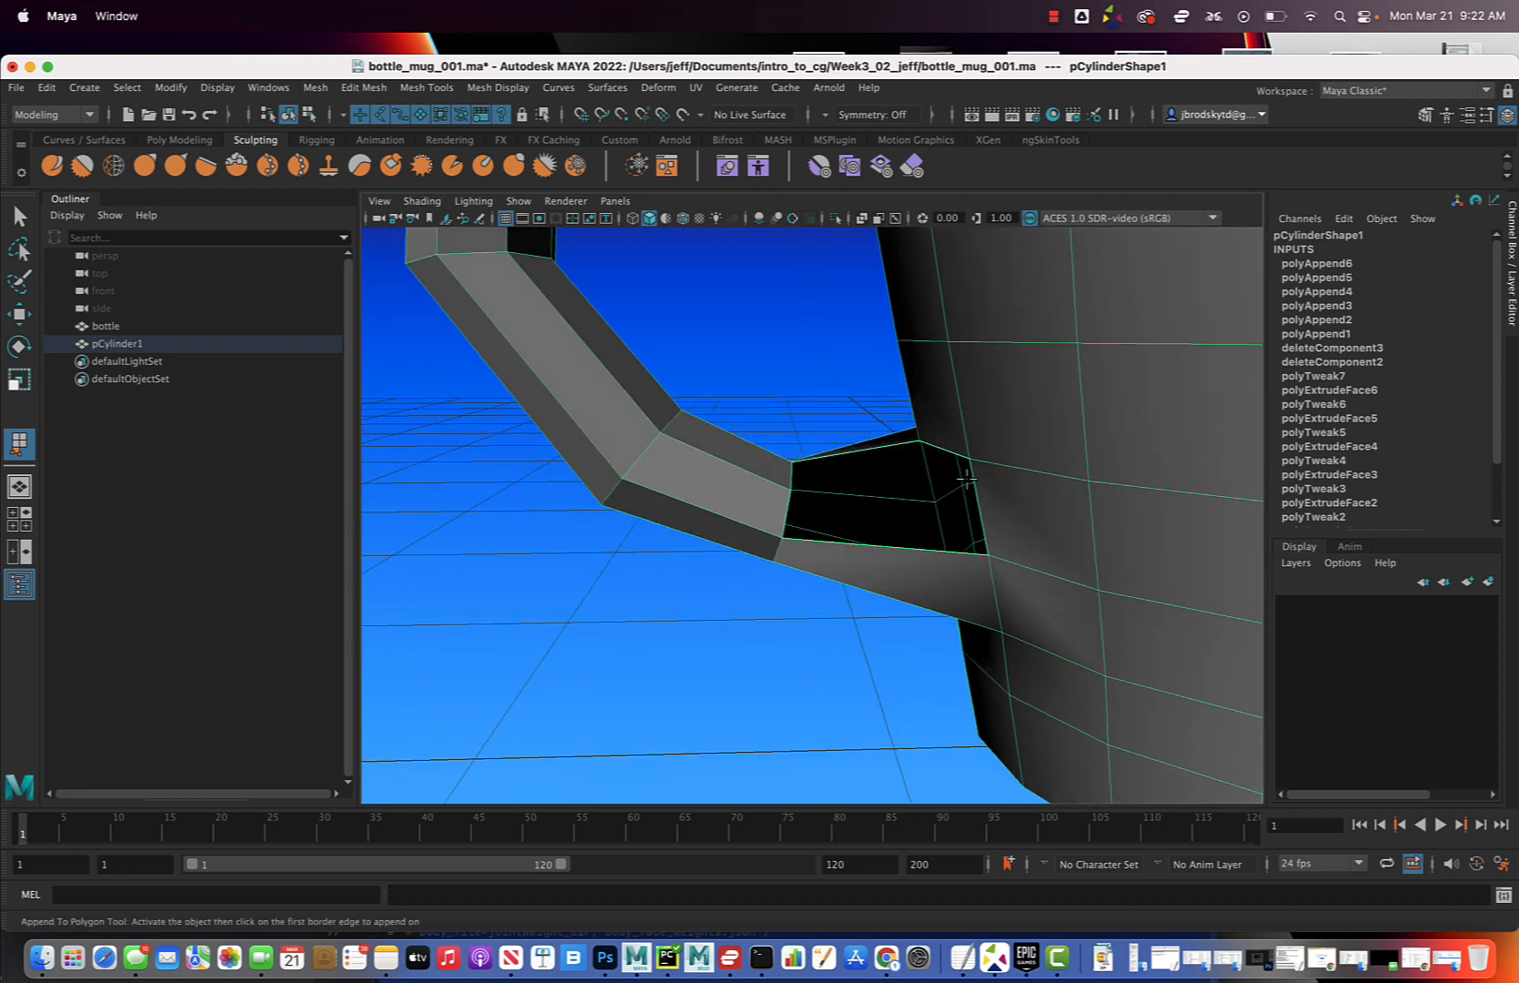
click(942, 542)
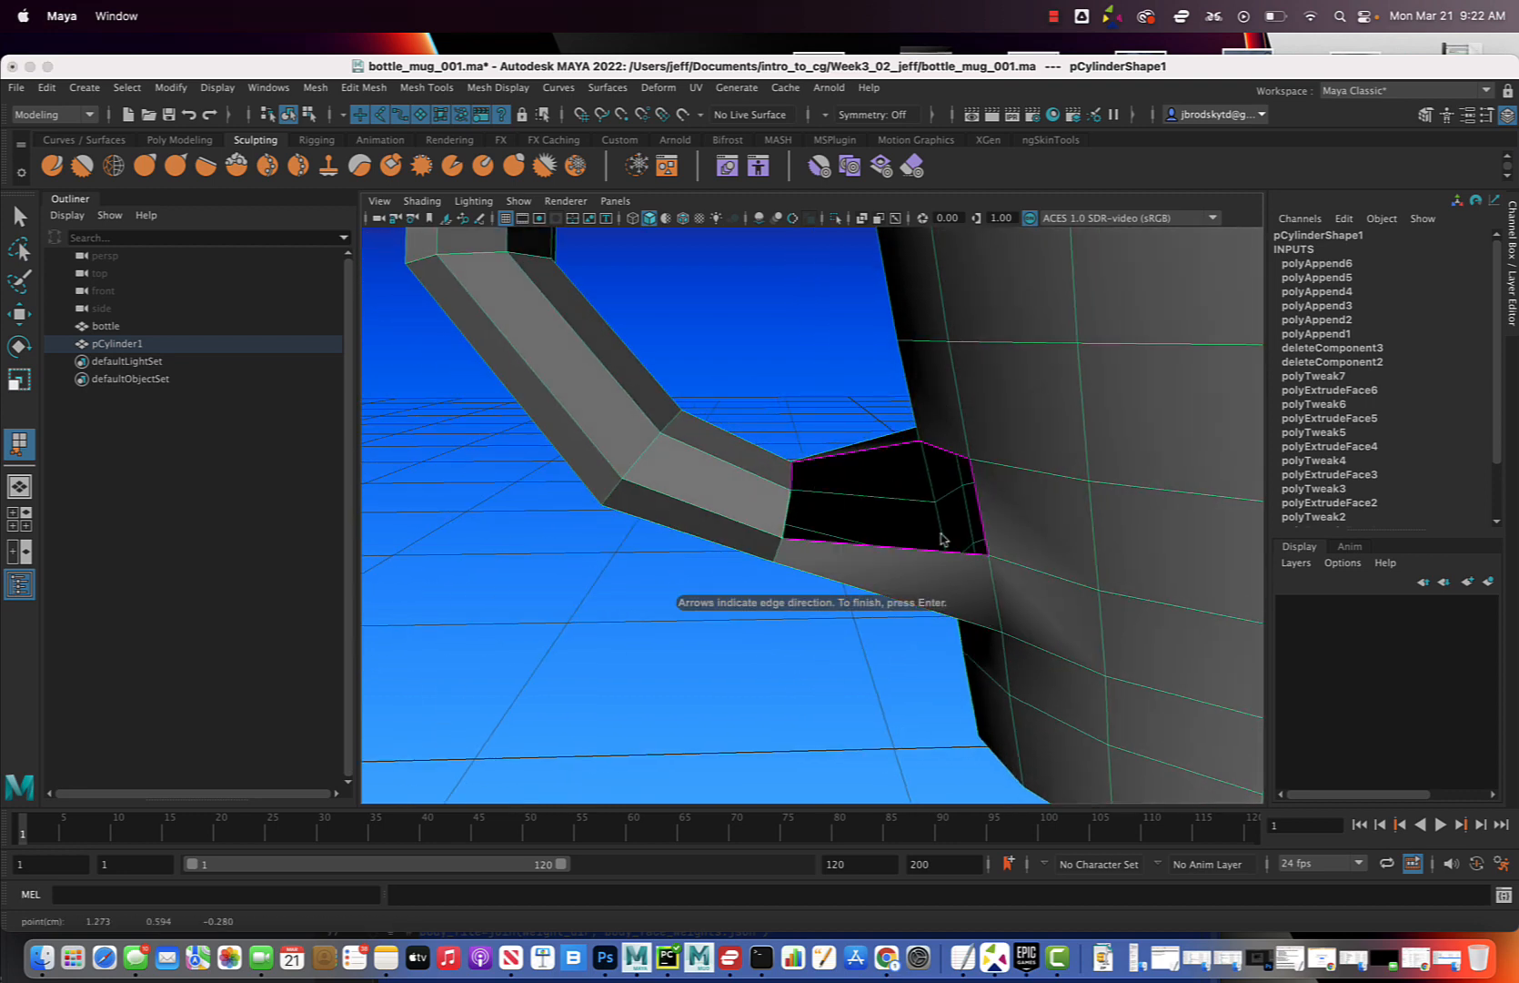
click(979, 516)
alt+drag(974, 516, 966, 532)
key(Return)
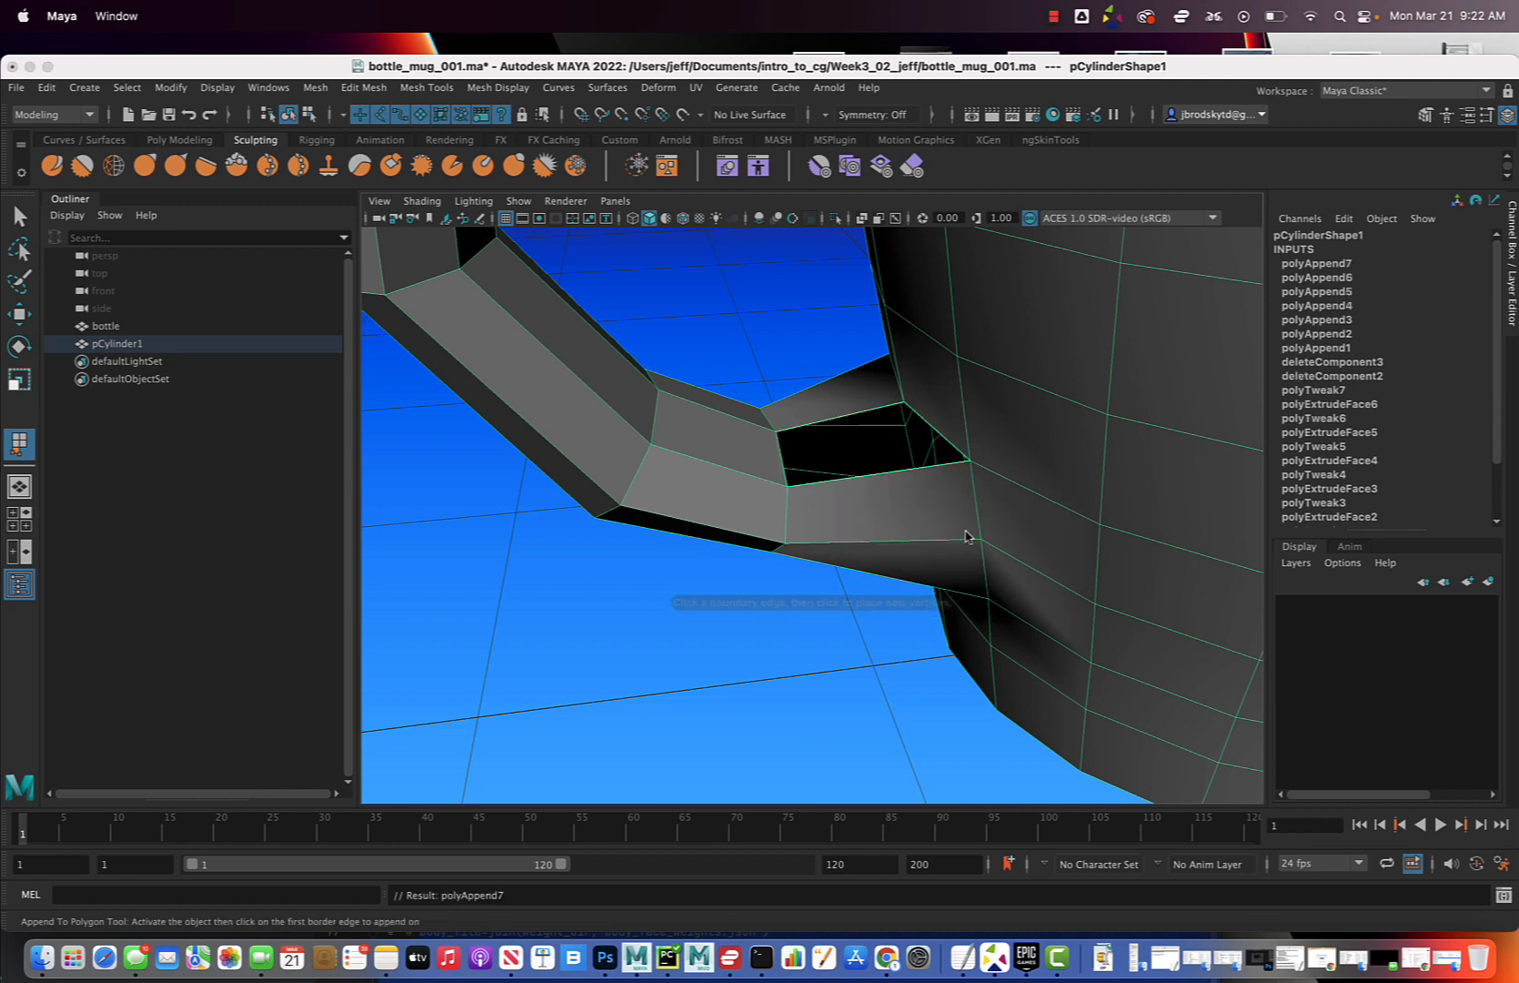
click(778, 446)
click(932, 428)
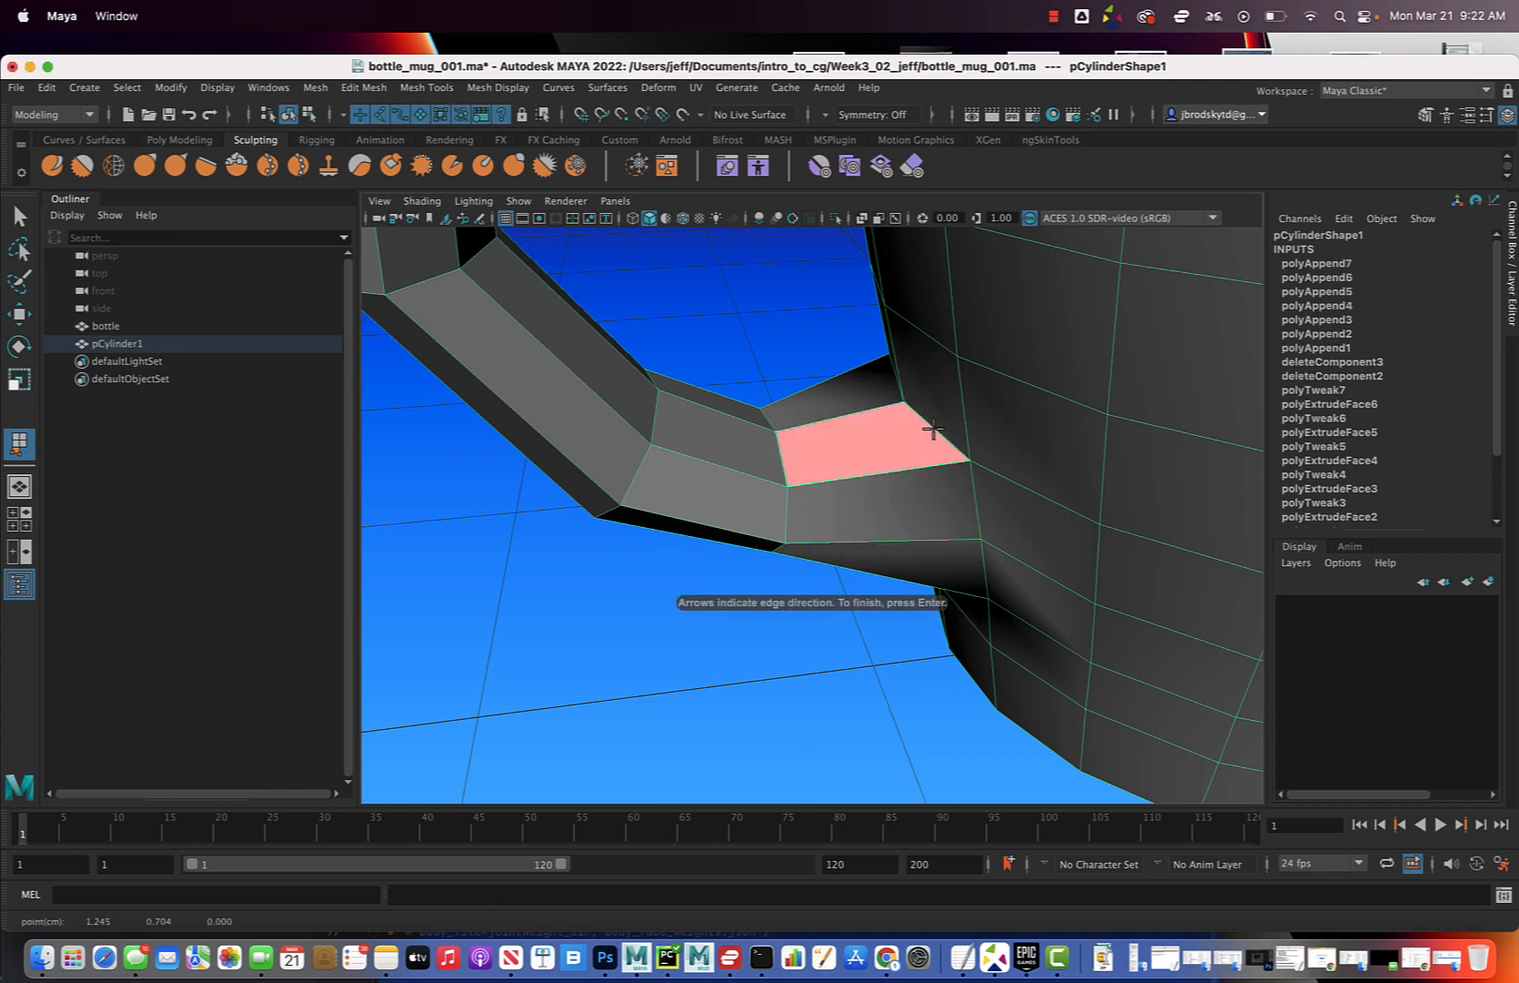
key(Return)
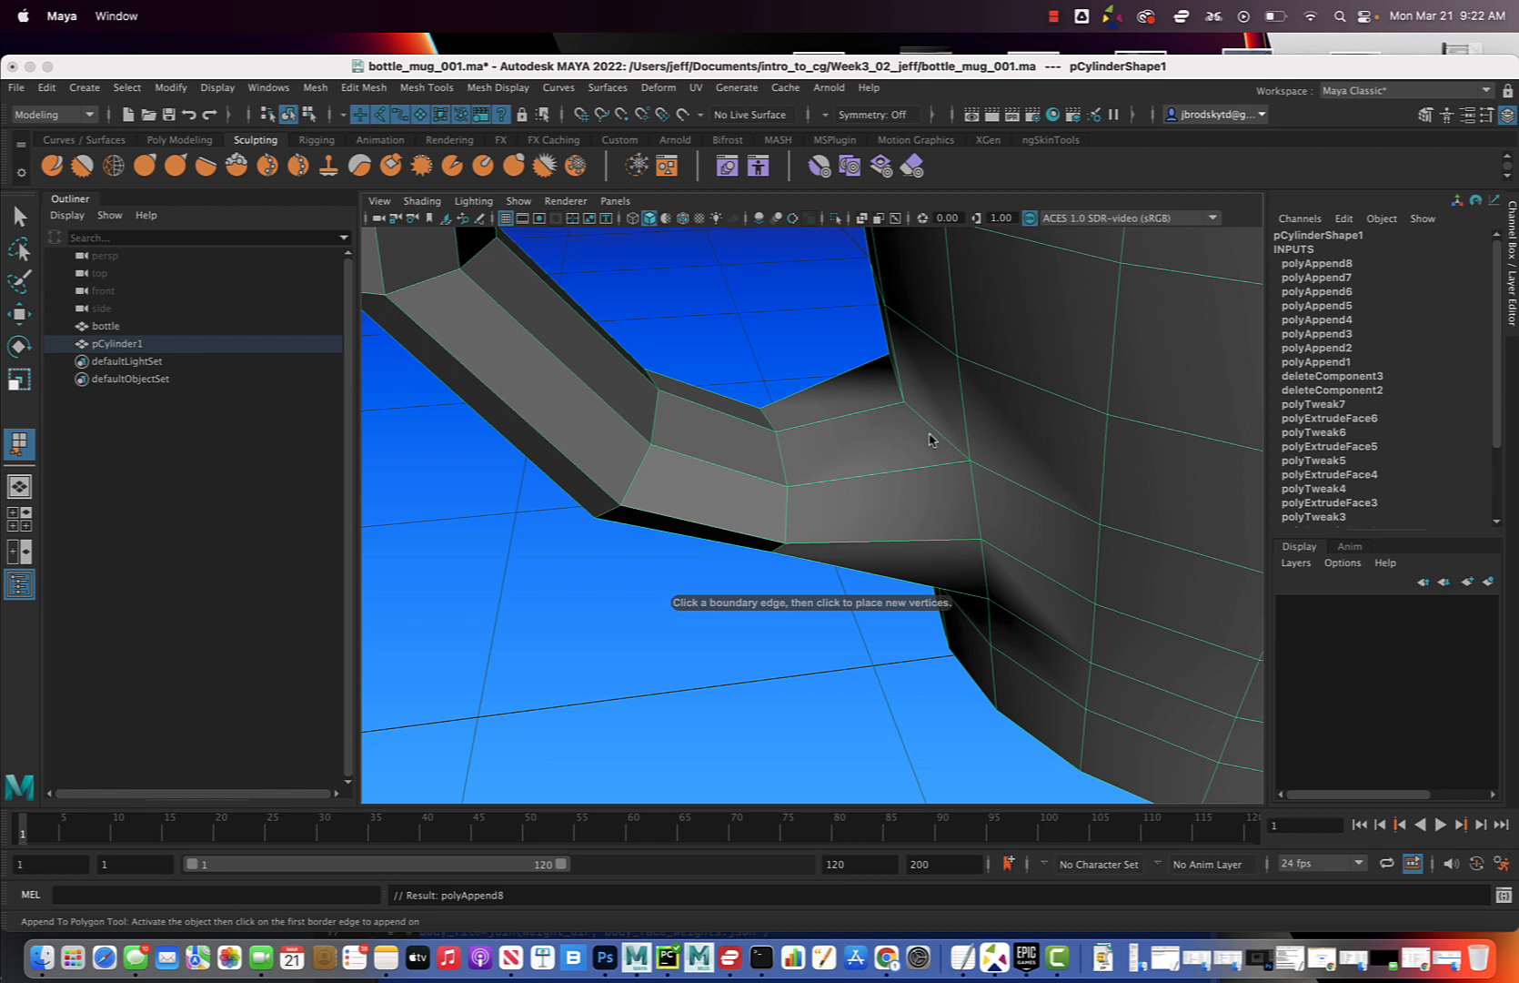
- Smooth the whole mug mesh as a trial, inspect the rounded handle, and undo the smoothing
mouse_move(932, 440)
alt+mouse_down()
mouse_move(956, 445)
mouse_move(919, 434)
alt+mouse_up()
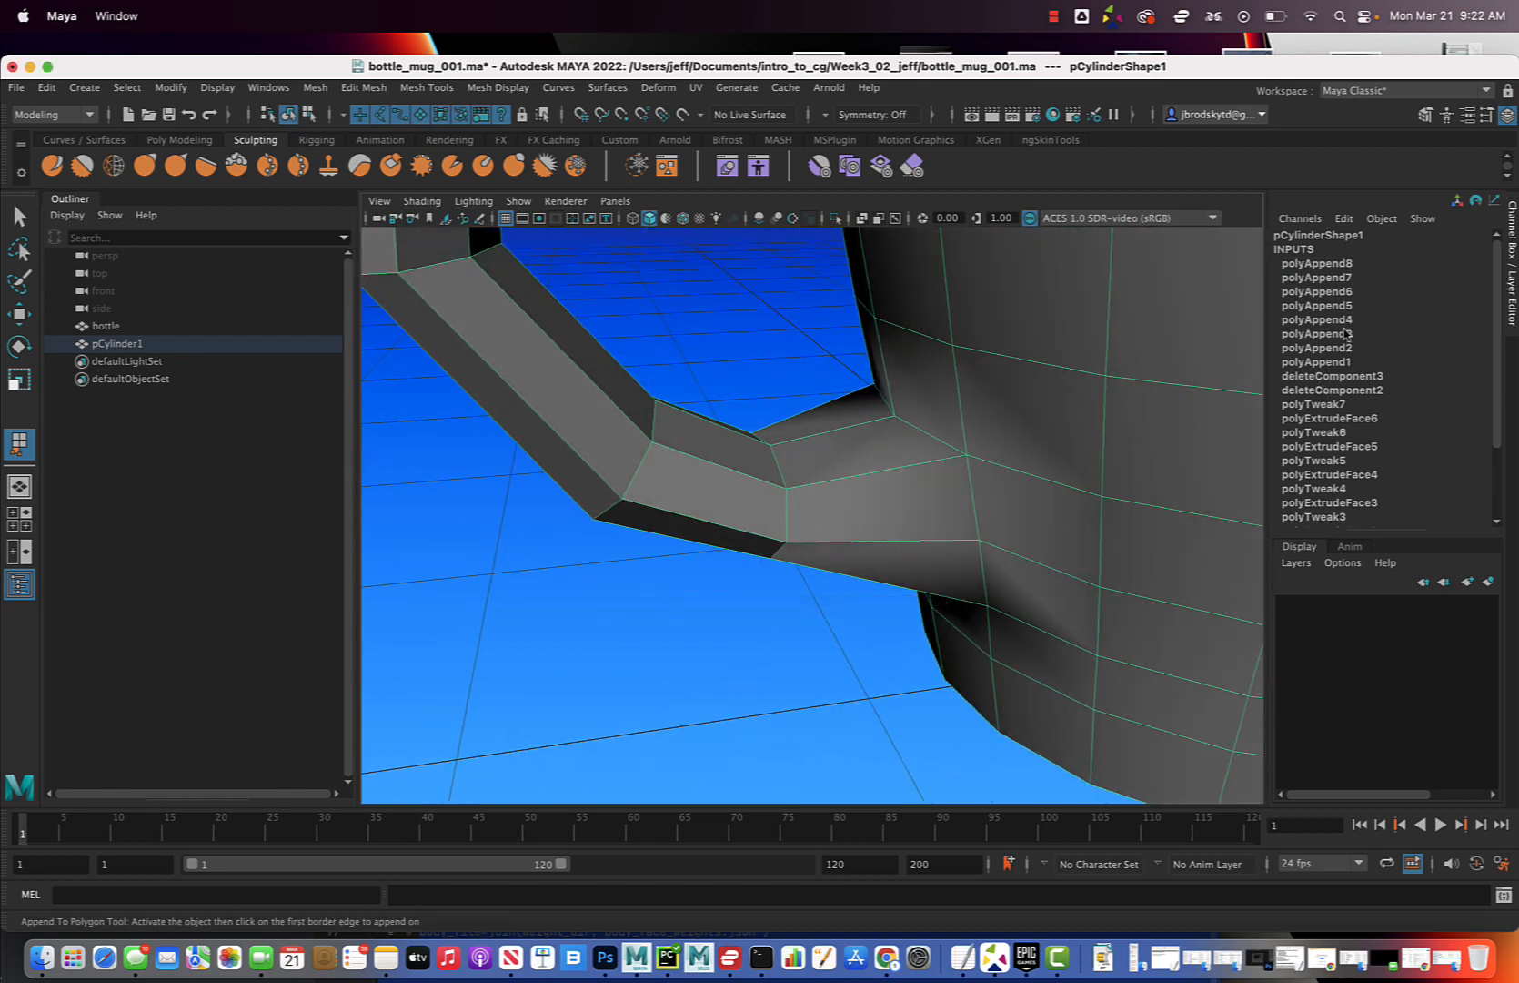
alt+drag(811, 478, 899, 485)
scroll(916, 492, down, 10)
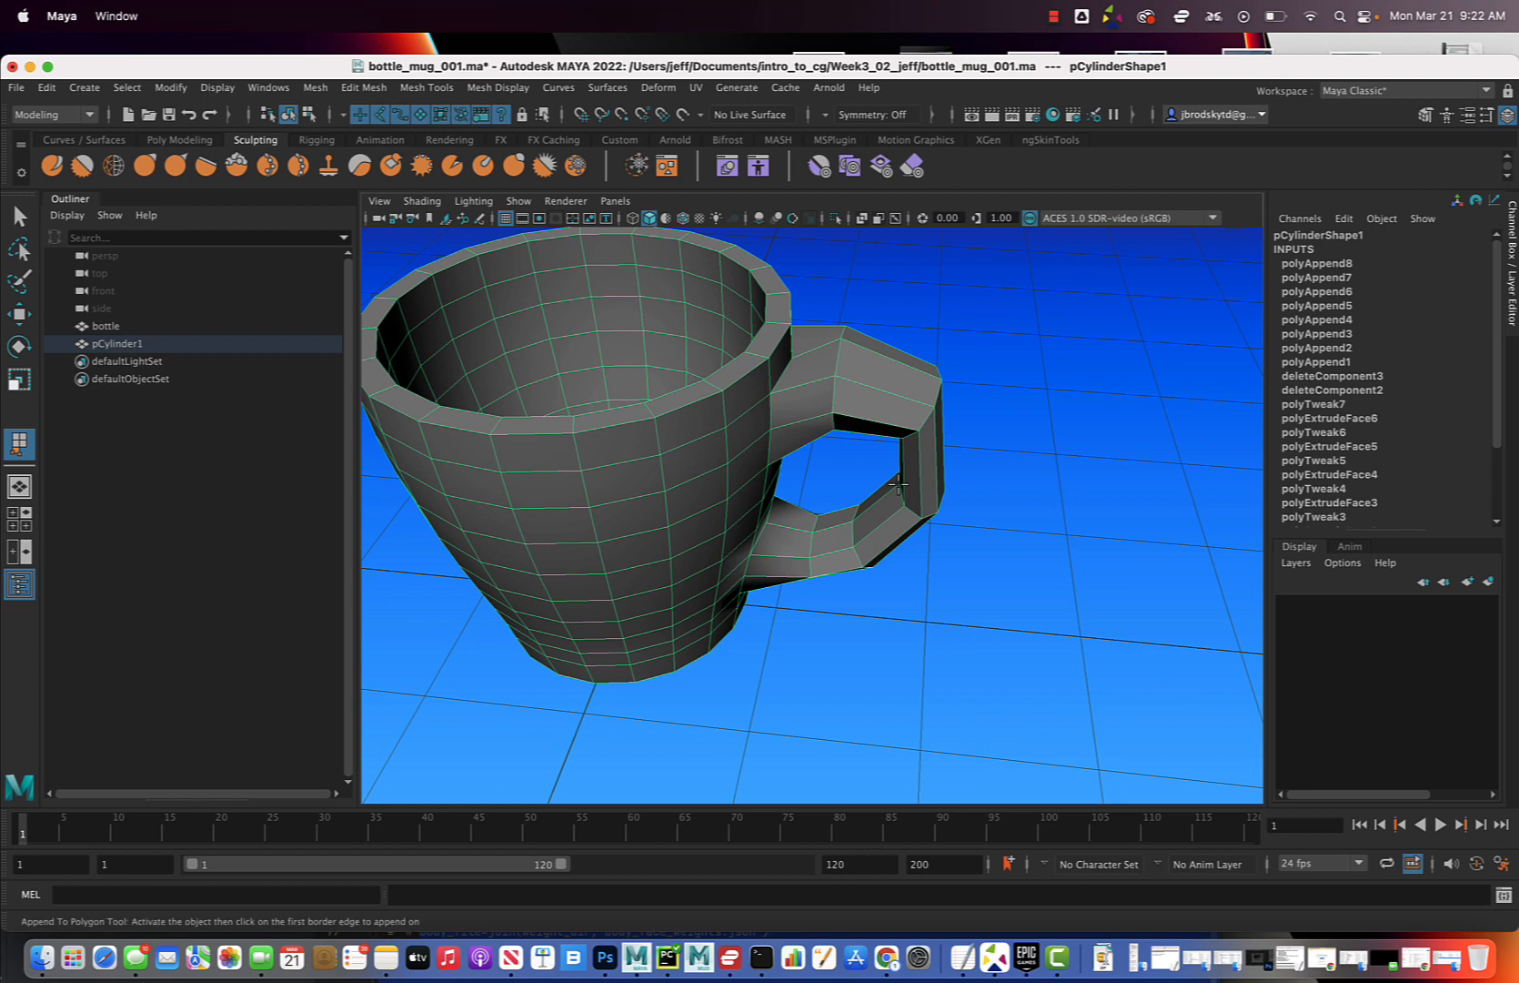
click(323, 88)
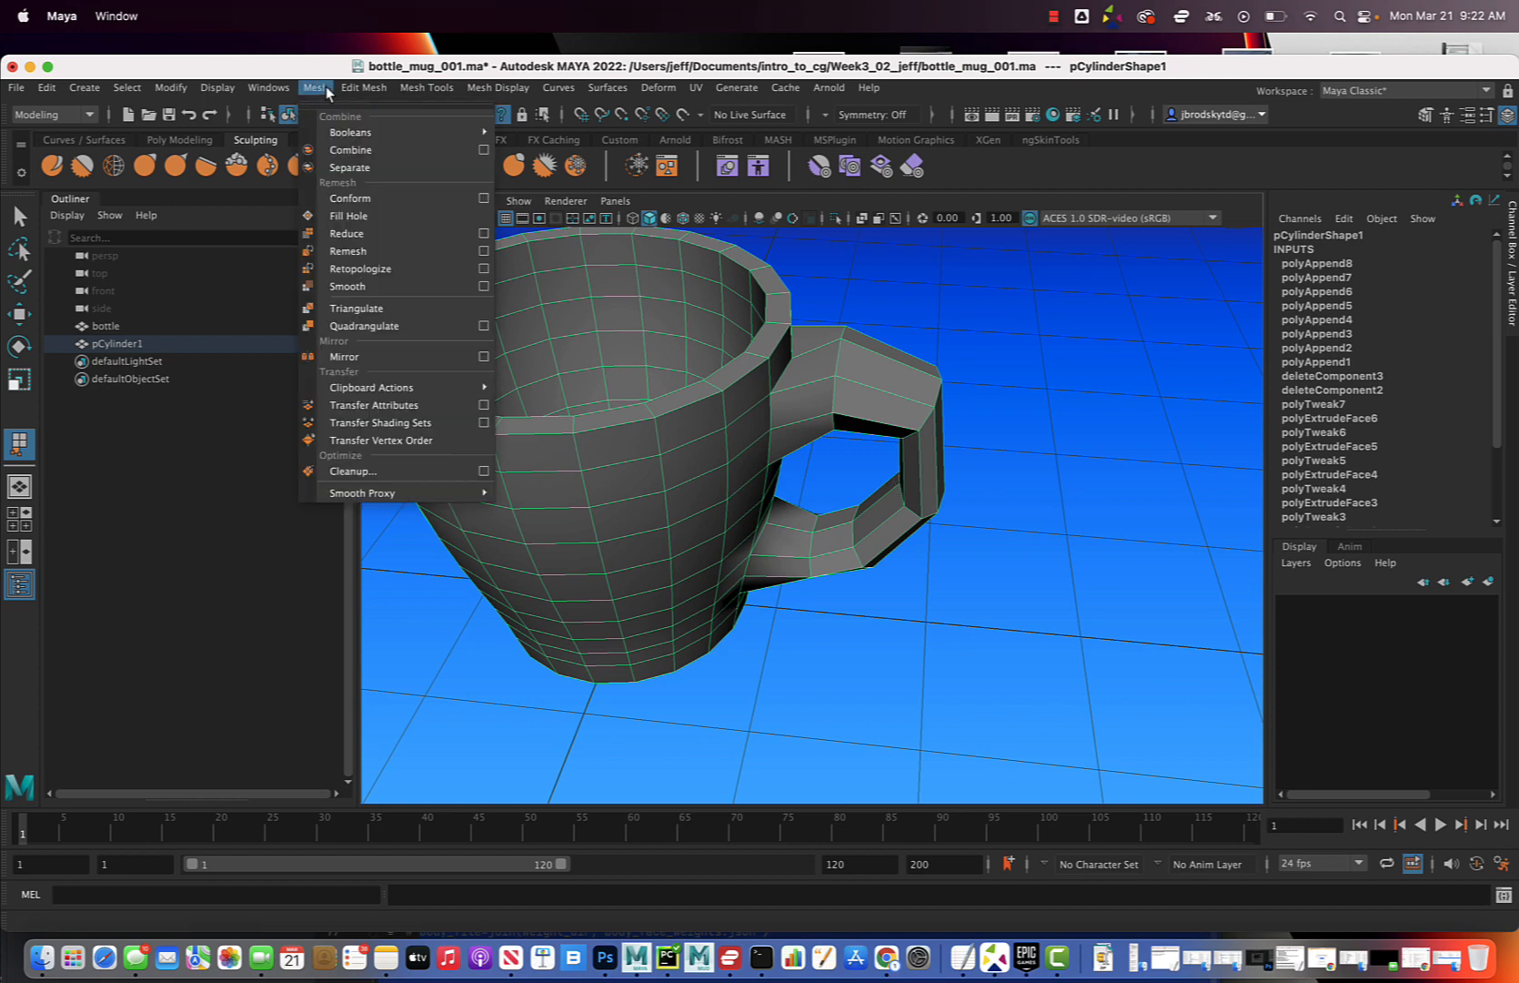
click(356, 285)
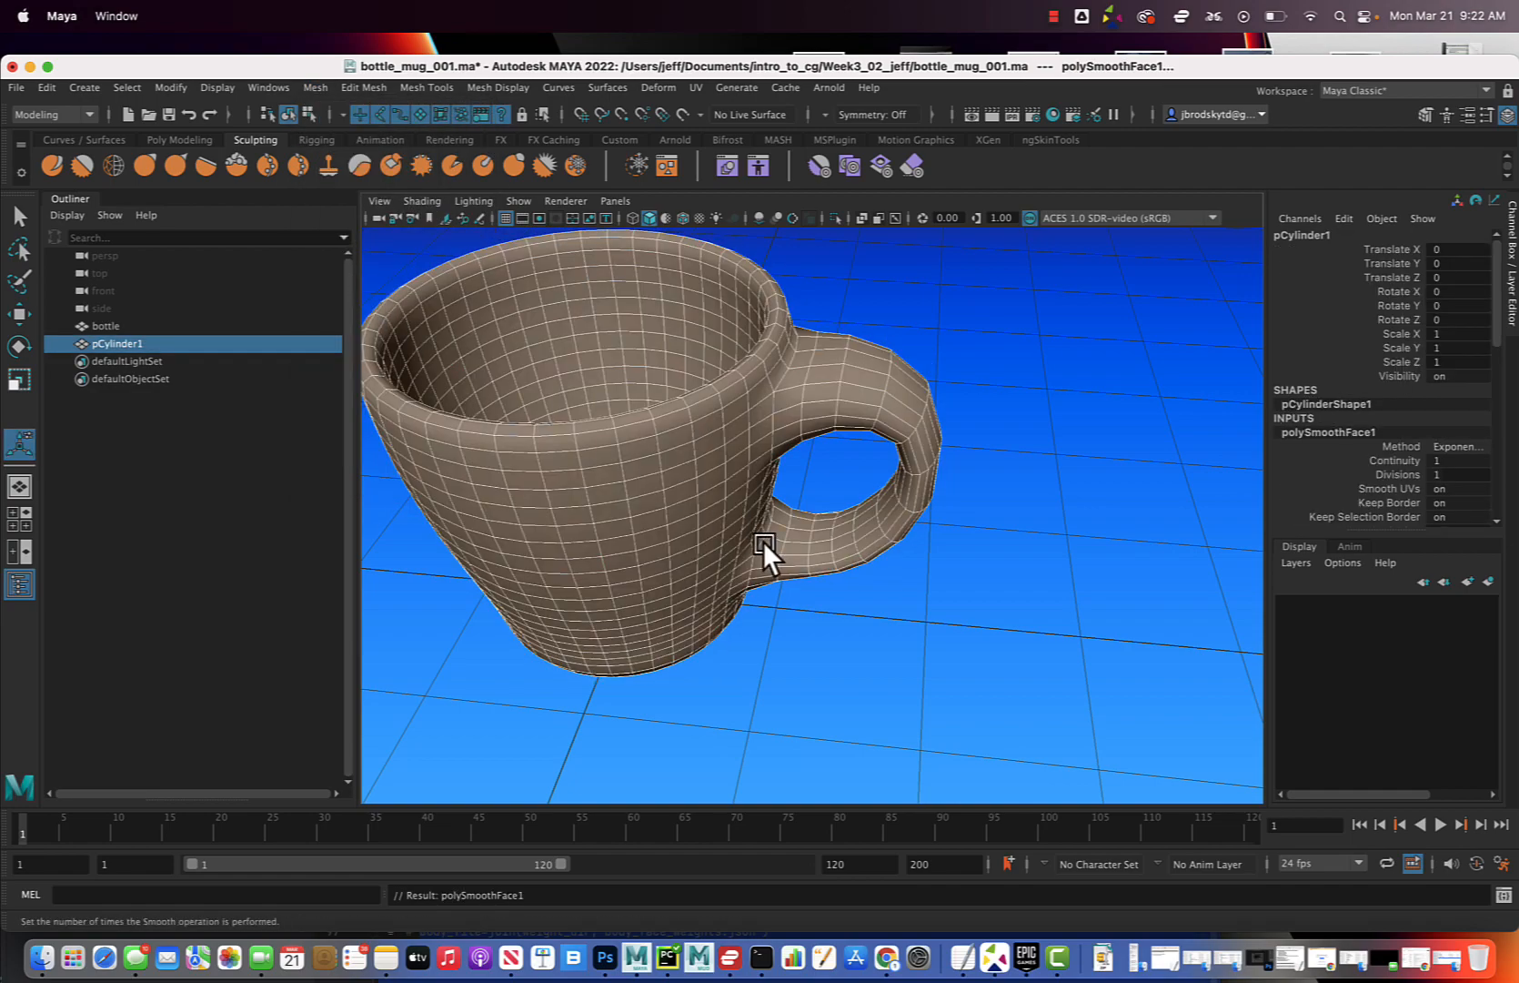
mouse_move(838, 559)
alt+mouse_down()
mouse_move(781, 539)
mouse_move(872, 532)
mouse_move(716, 549)
mouse_move(648, 535)
mouse_move(842, 559)
alt+mouse_up()
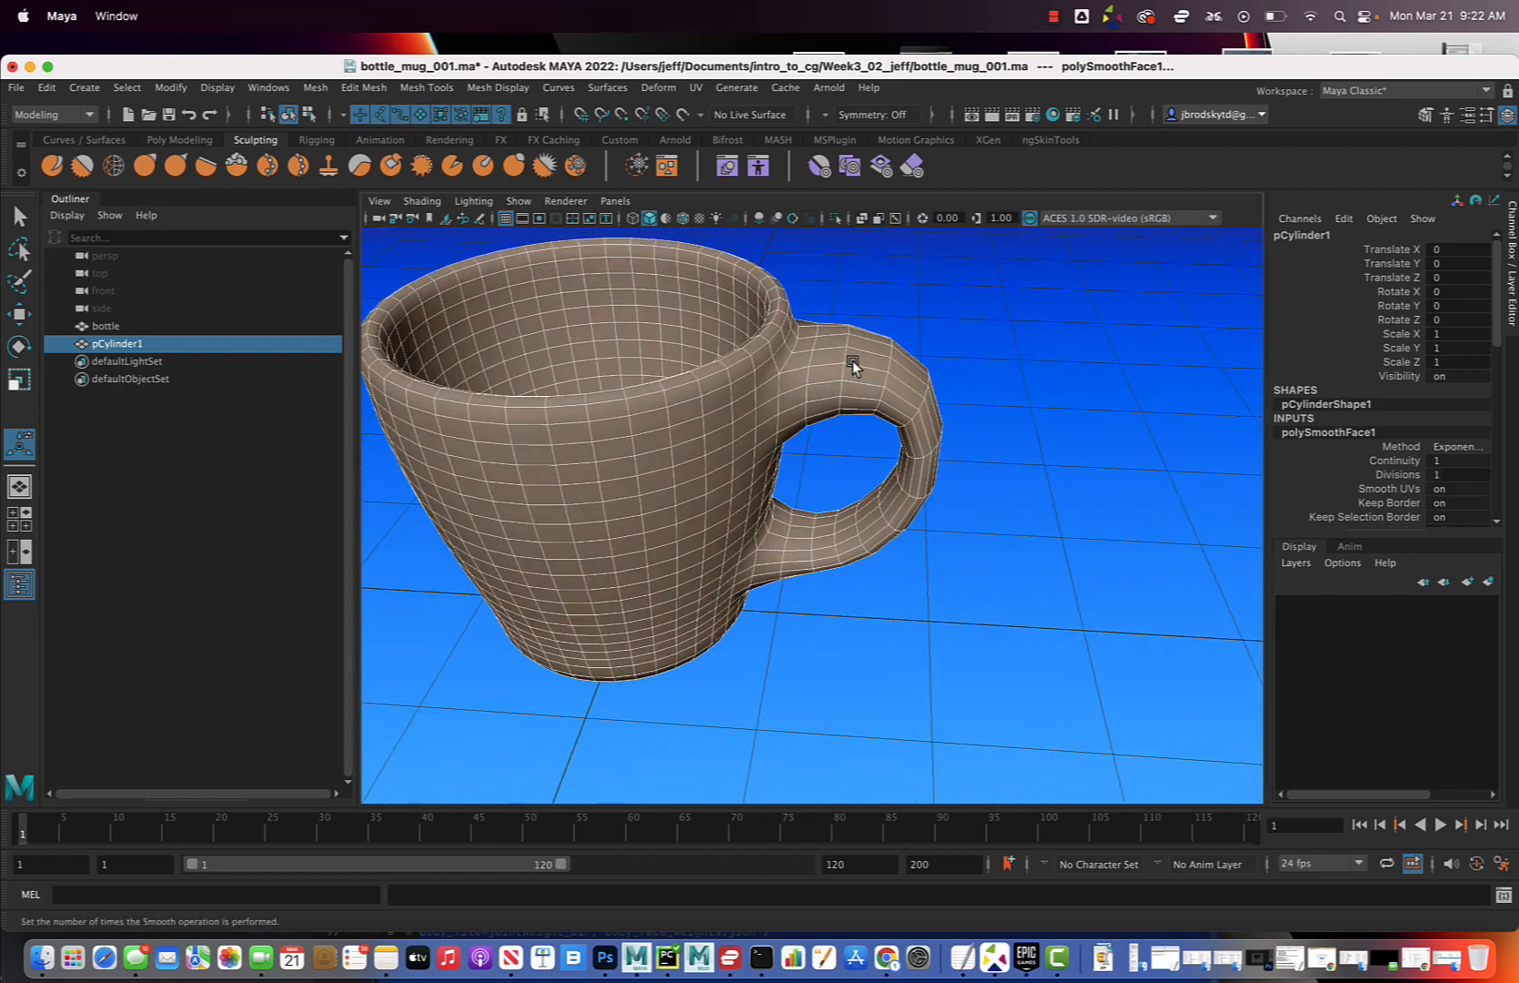
alt+drag(853, 361, 865, 380)
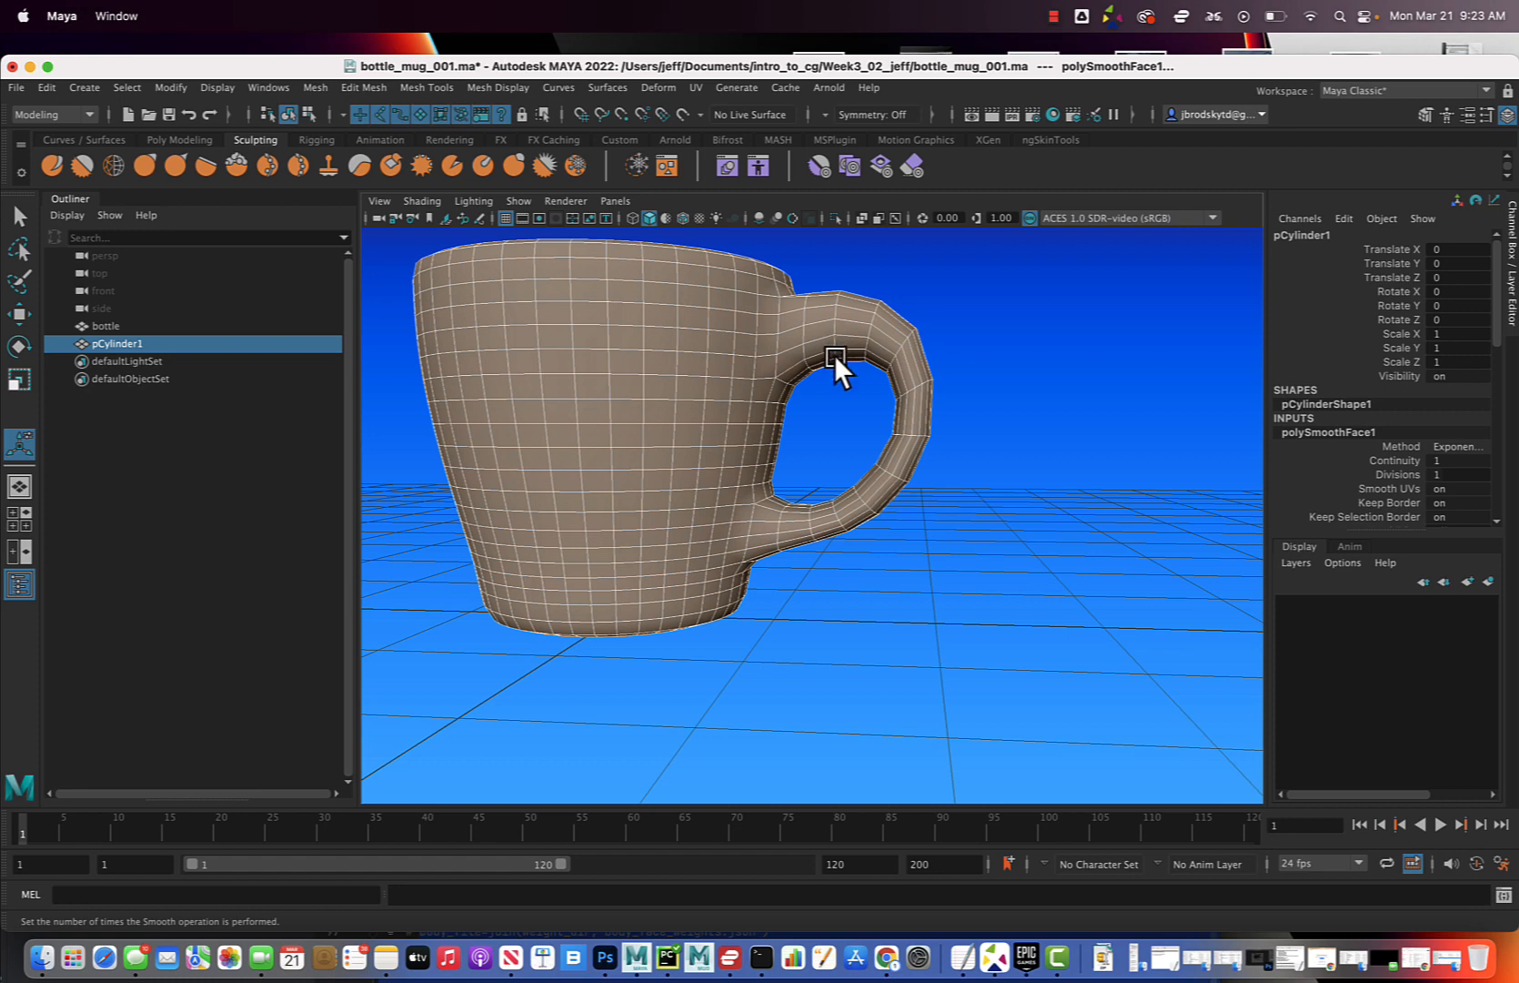
key(ctrl+z)
- Scale down the successive vertex rings at the handle's upper and outer bends to make the handle slimmer
alt+drag(834, 355, 877, 310)
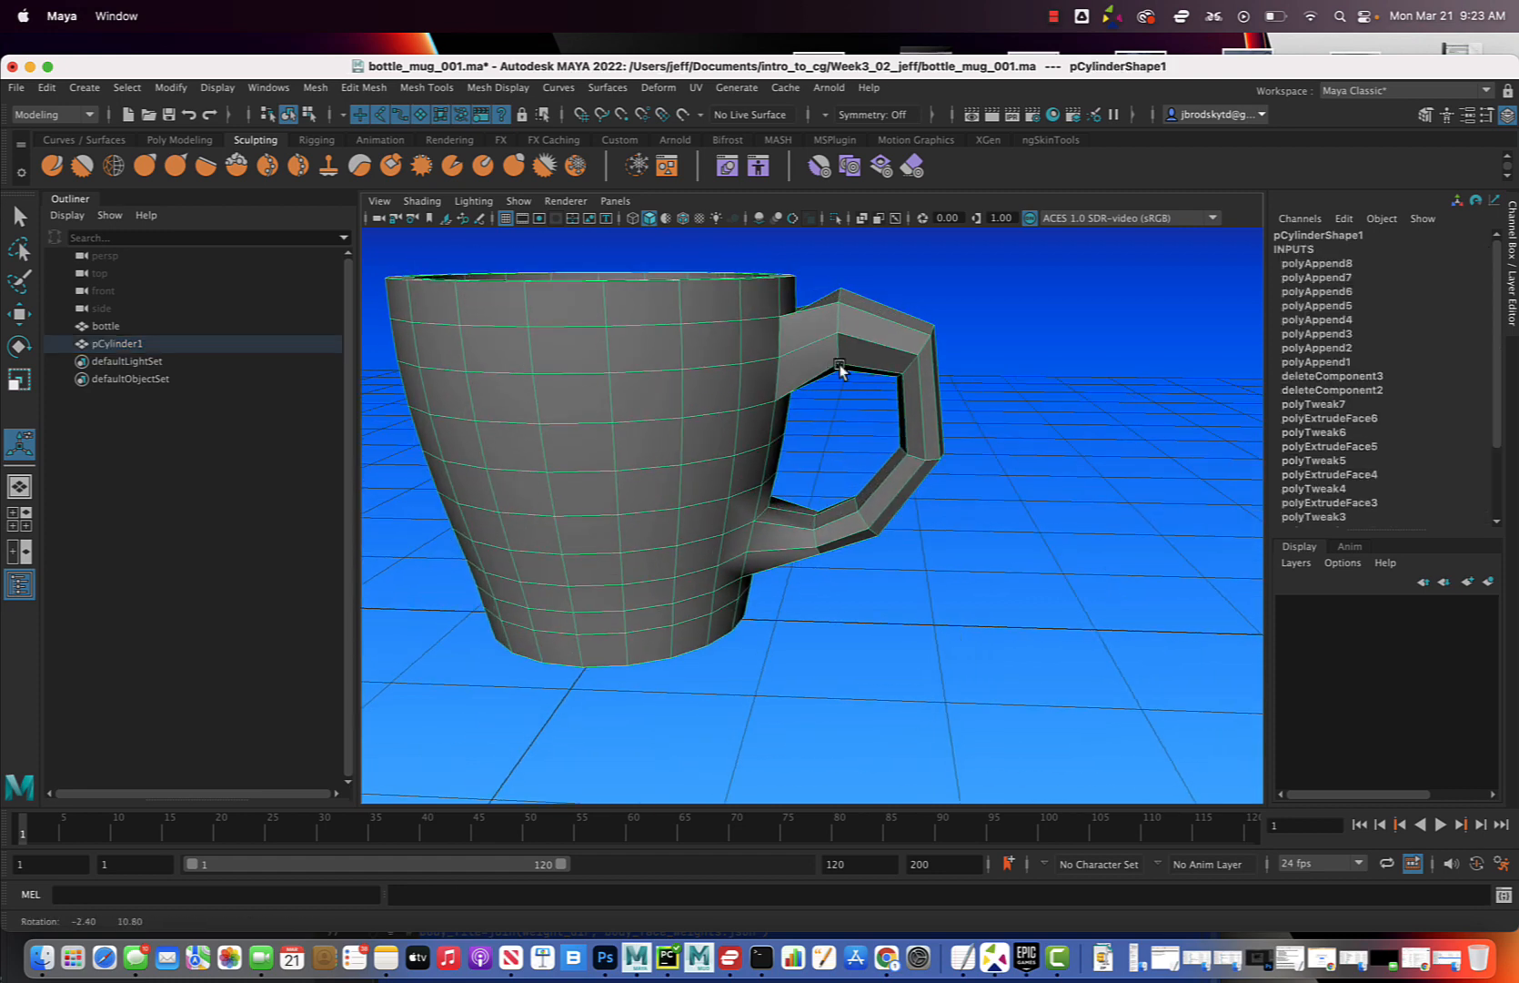
right_drag(876, 311, 816, 310)
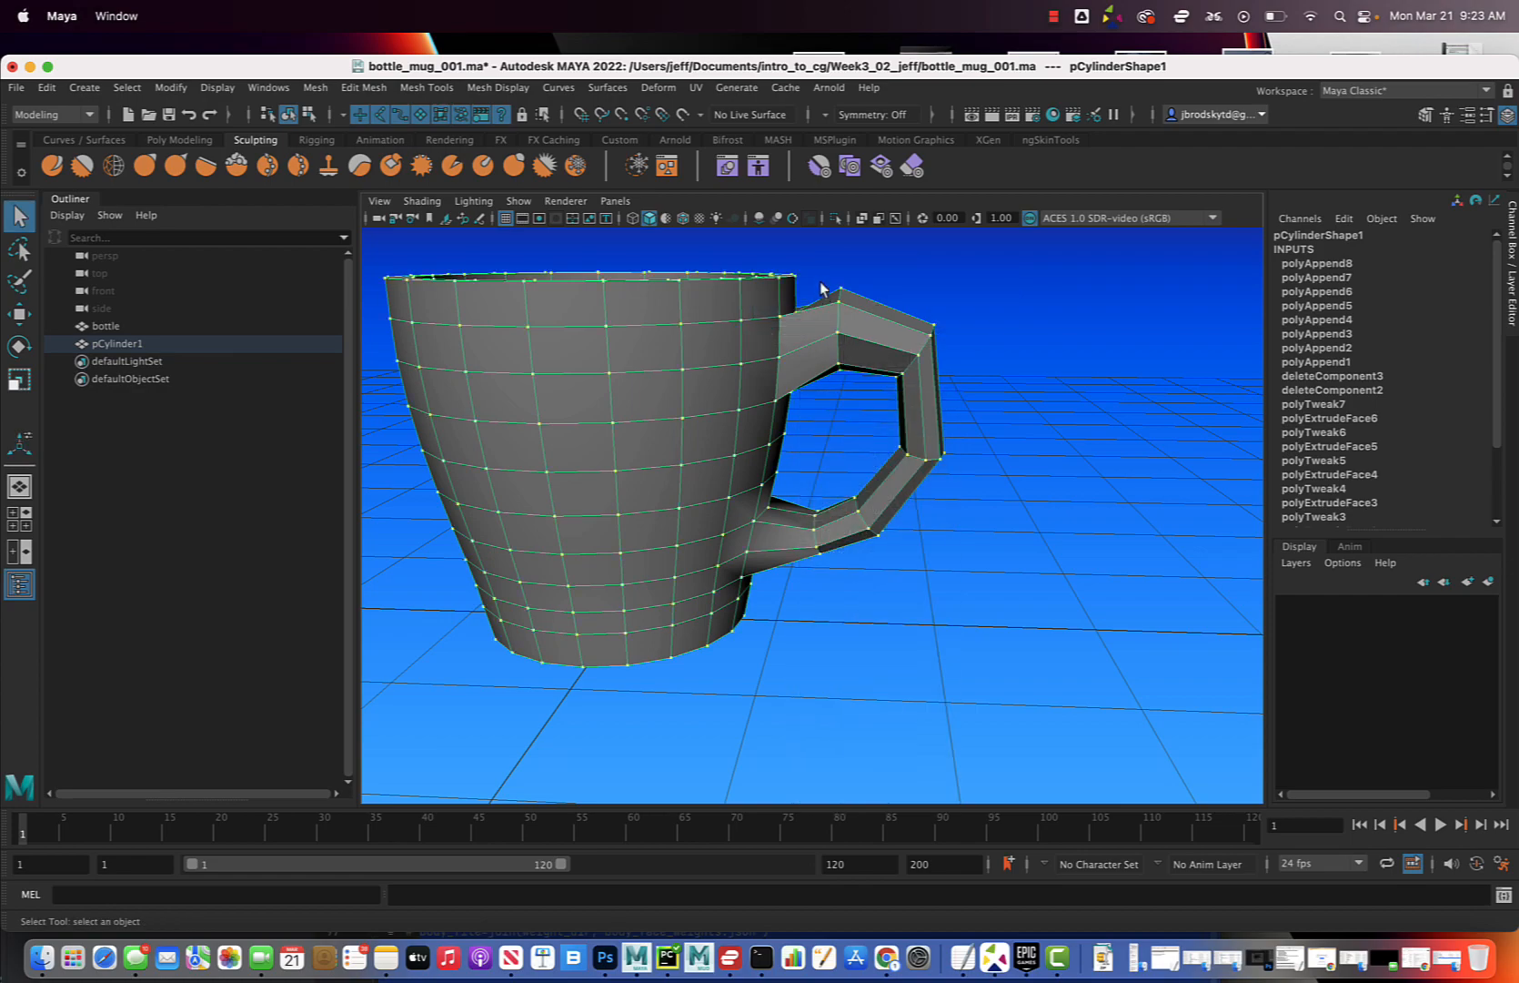
drag(860, 409, 861, 410)
mouse_move(875, 377)
alt+mouse_down()
mouse_move(872, 397)
mouse_move(807, 414)
mouse_move(891, 378)
mouse_move(827, 356)
mouse_move(817, 331)
mouse_move(789, 336)
mouse_move(850, 381)
alt+mouse_up()
key(r)
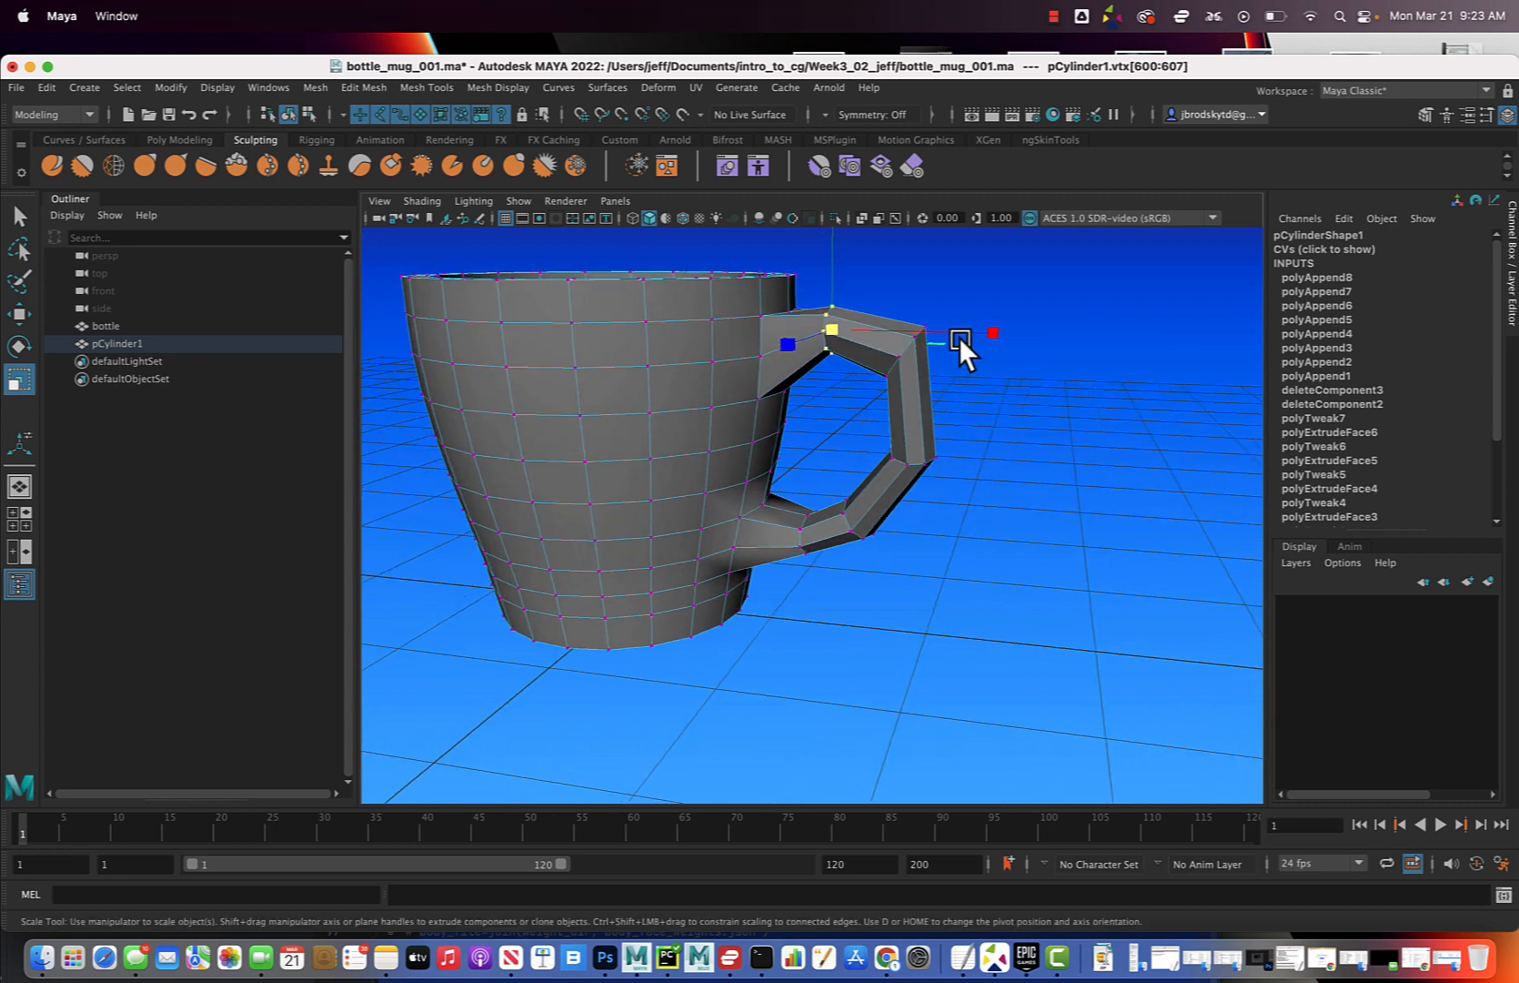
drag(967, 284, 891, 362)
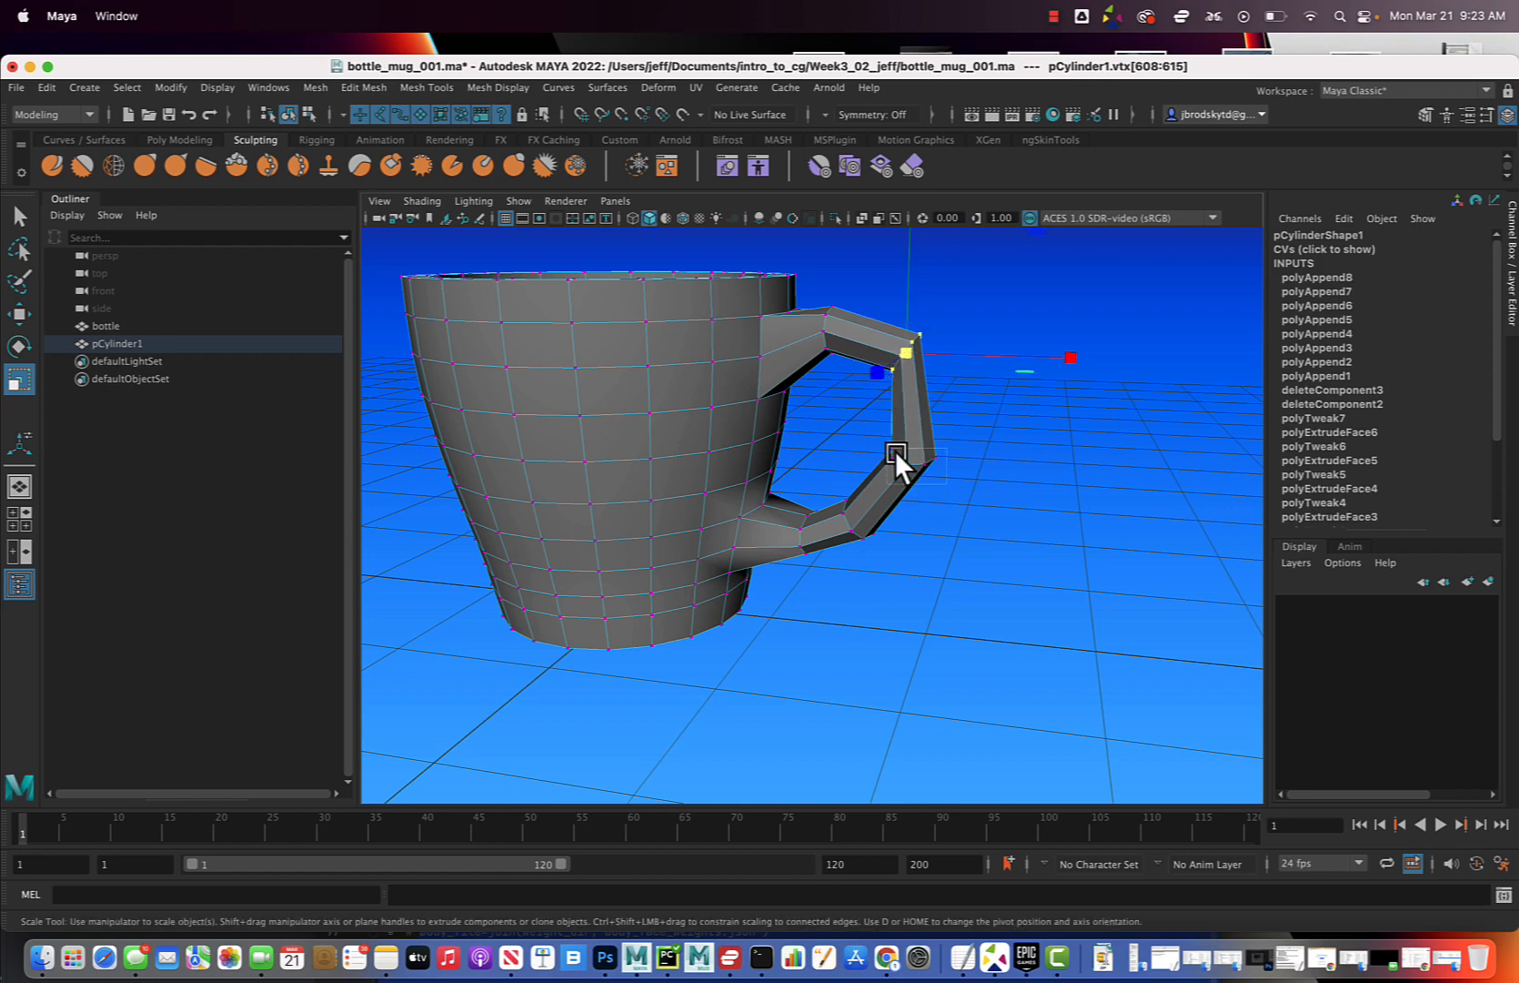
drag(868, 429, 824, 386)
- Examine the handle's upper join with the mug wall and its corner vertex from the side and from above
scroll(783, 489, down, 3)
scroll(783, 490, up, 5)
scroll(783, 489, up, 3)
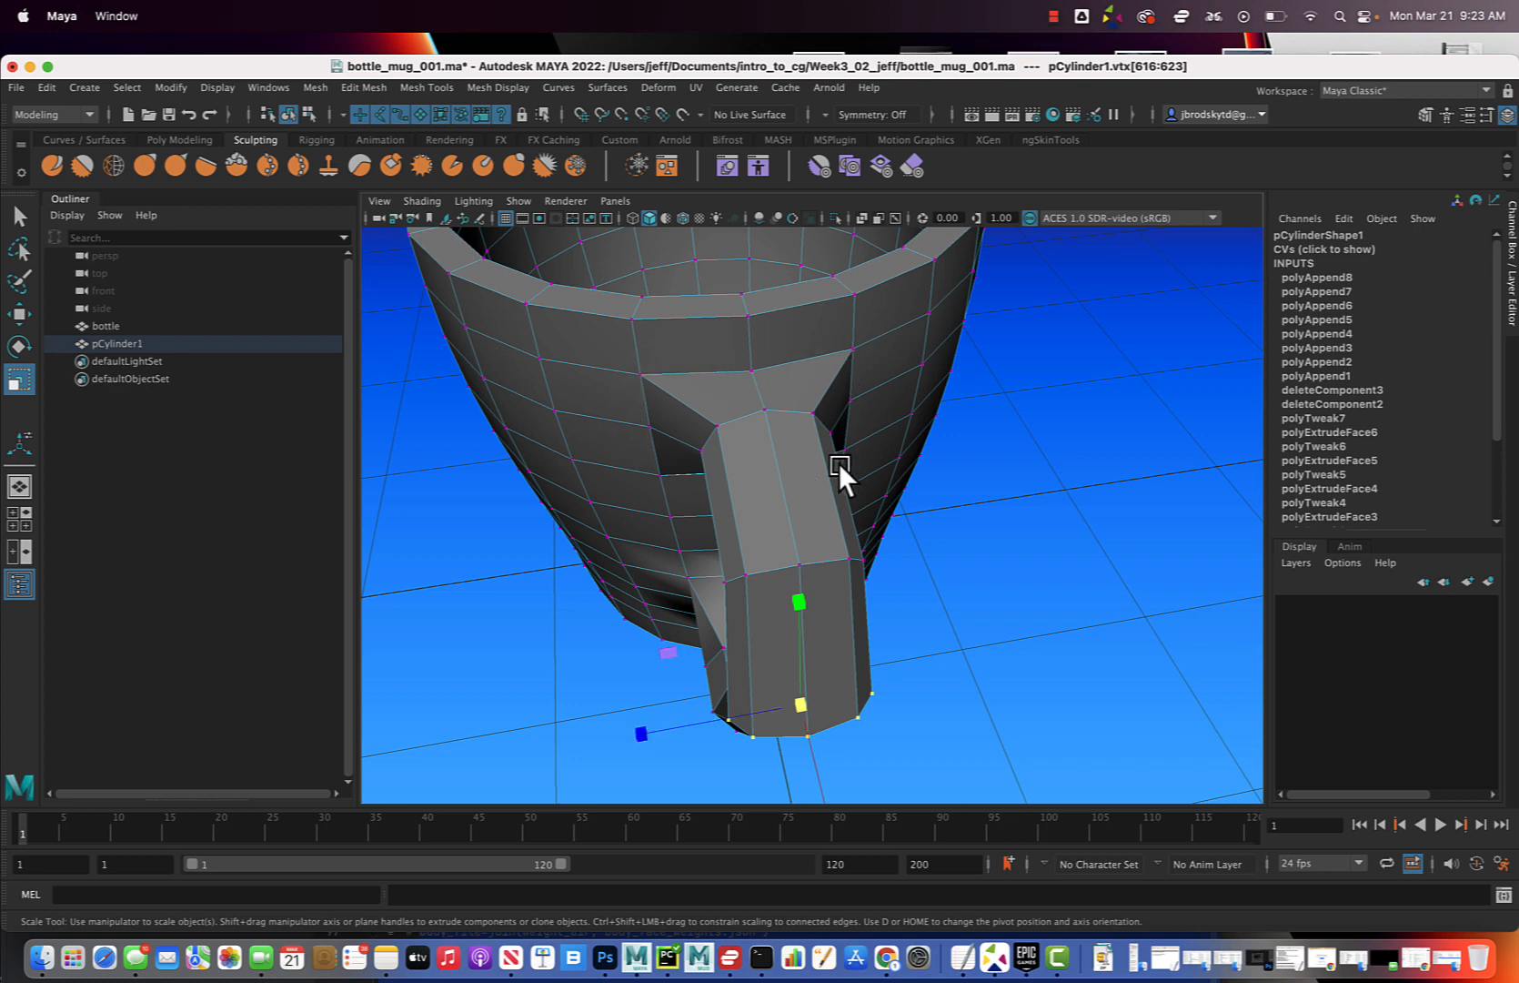
click(852, 347)
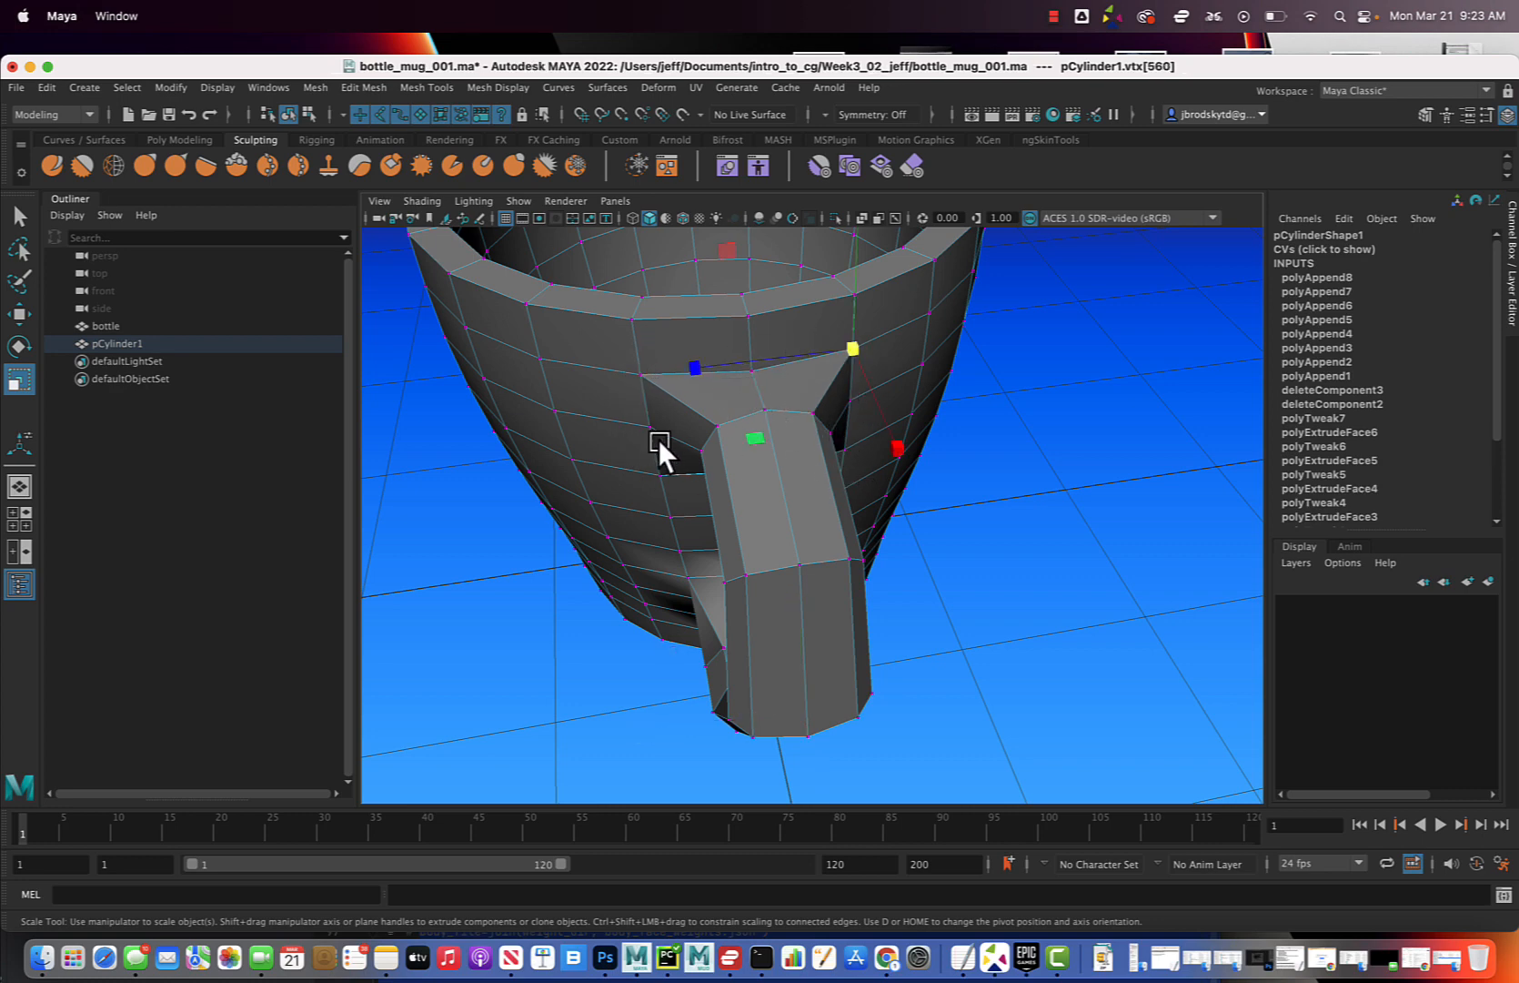
alt+drag(659, 439, 678, 438)
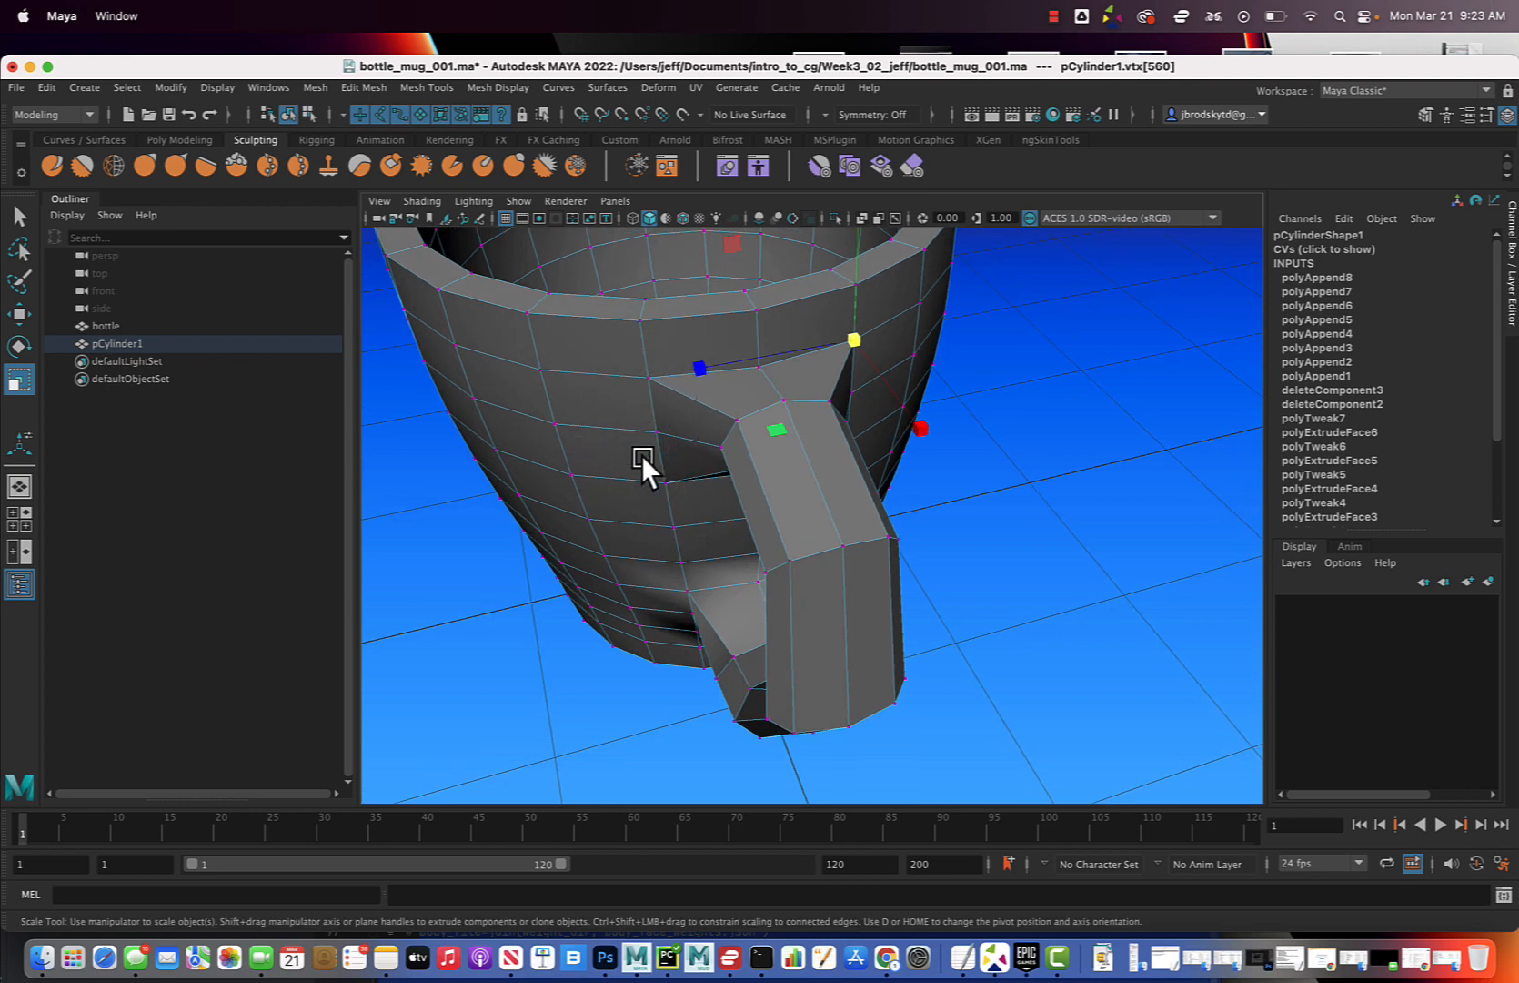
alt+drag(677, 435, 740, 443)
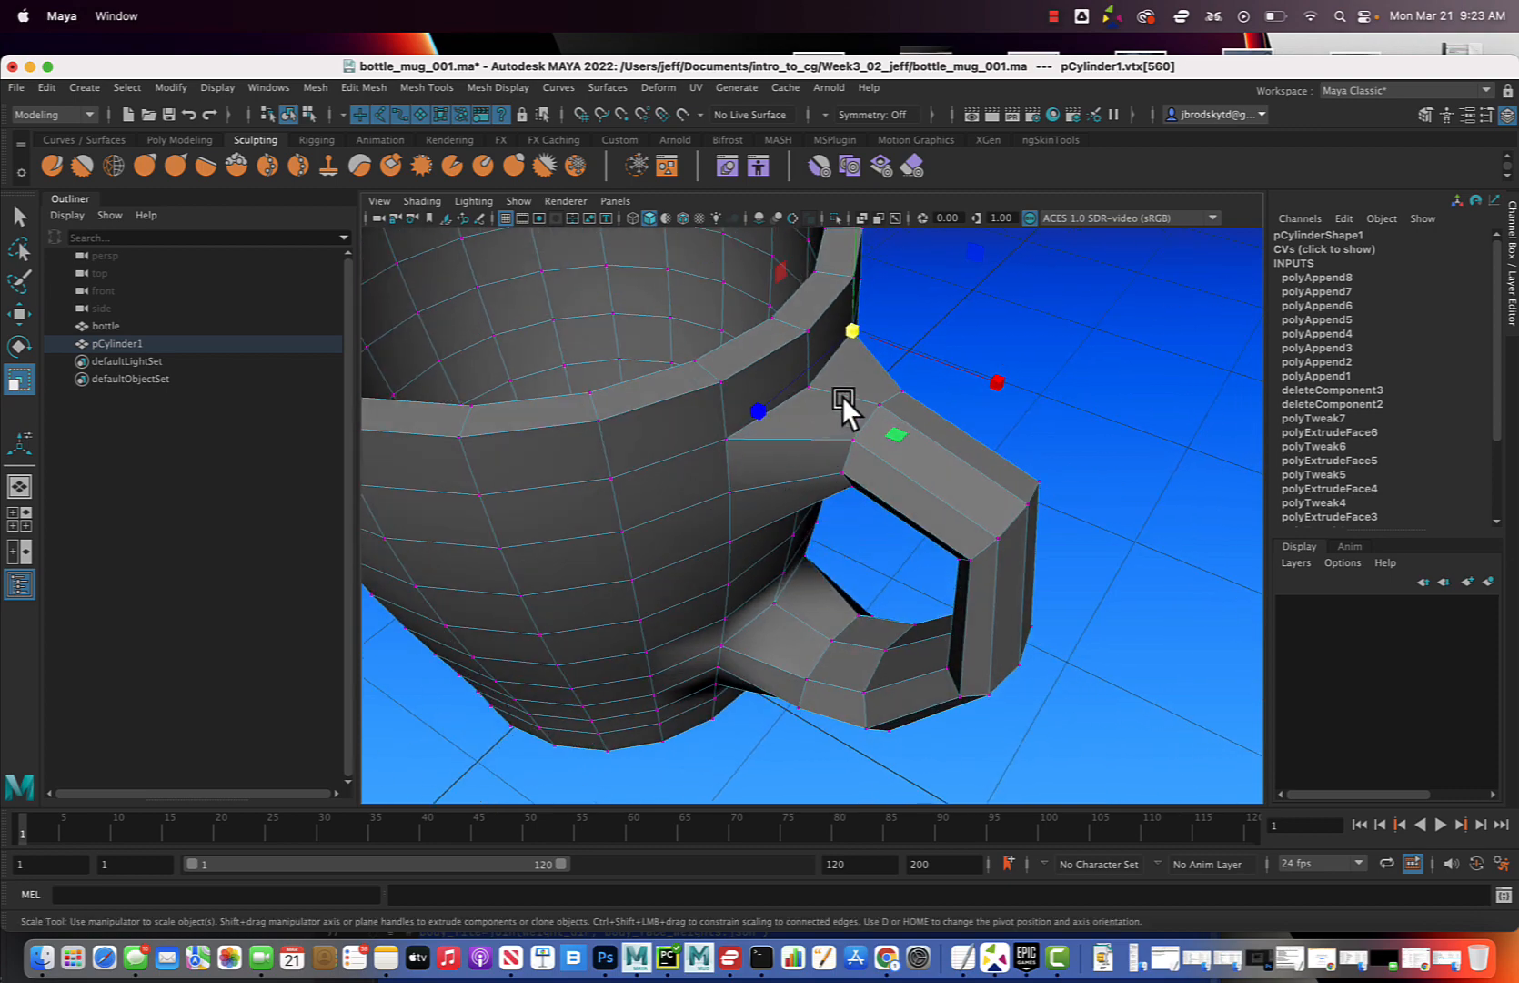
alt+drag(835, 438, 795, 470)
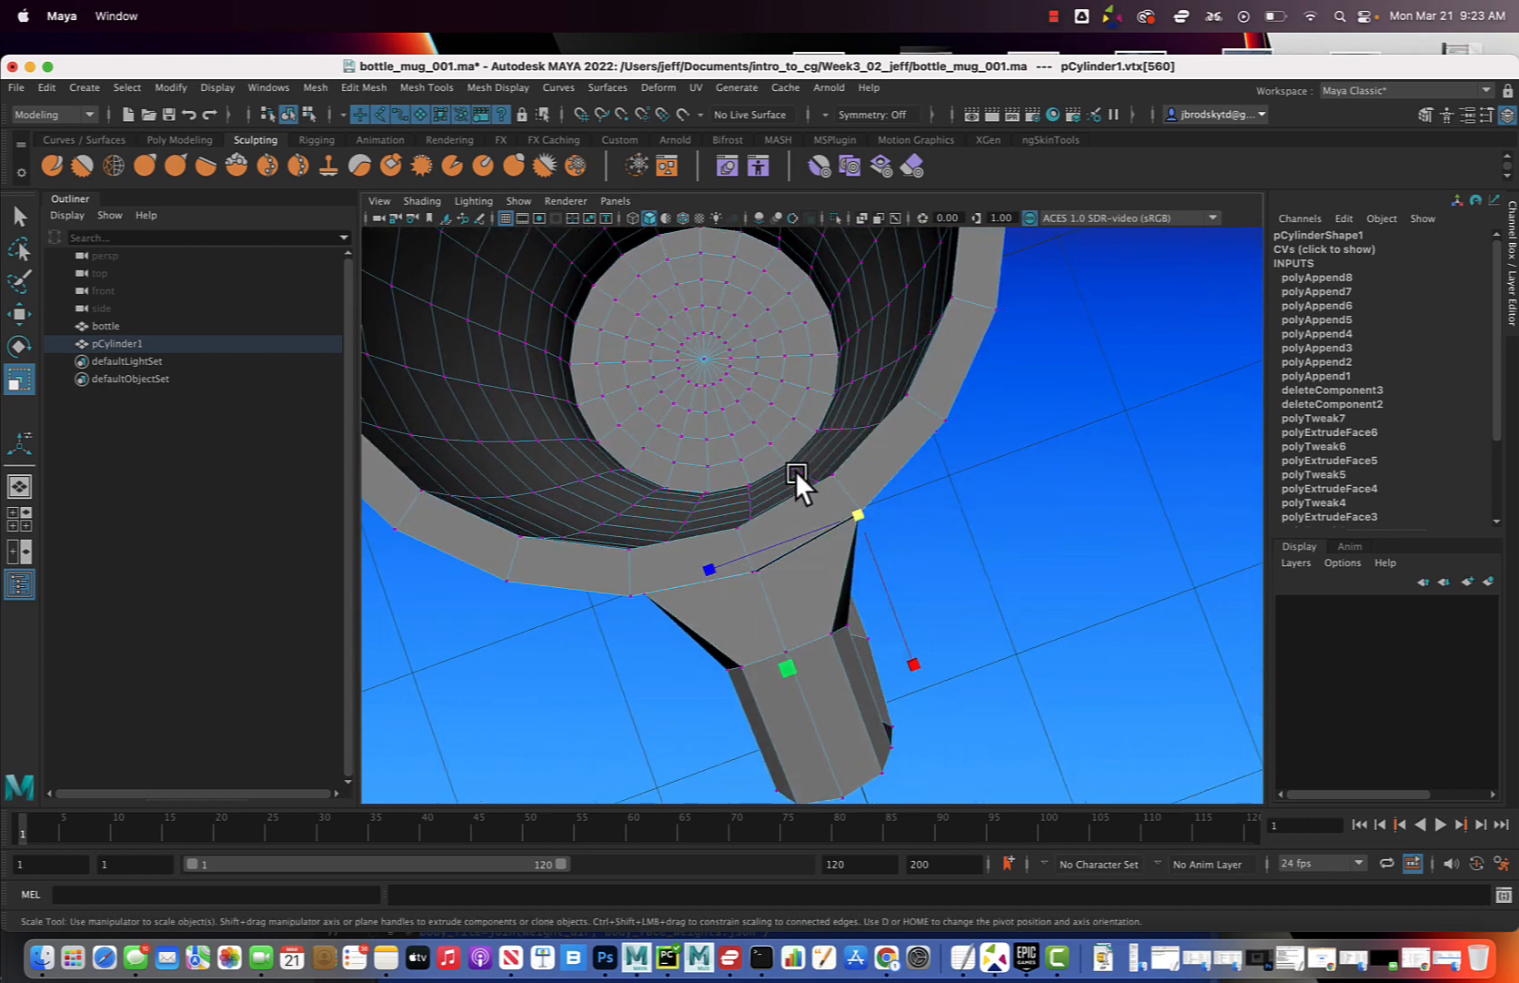
alt+drag(711, 595, 865, 576)
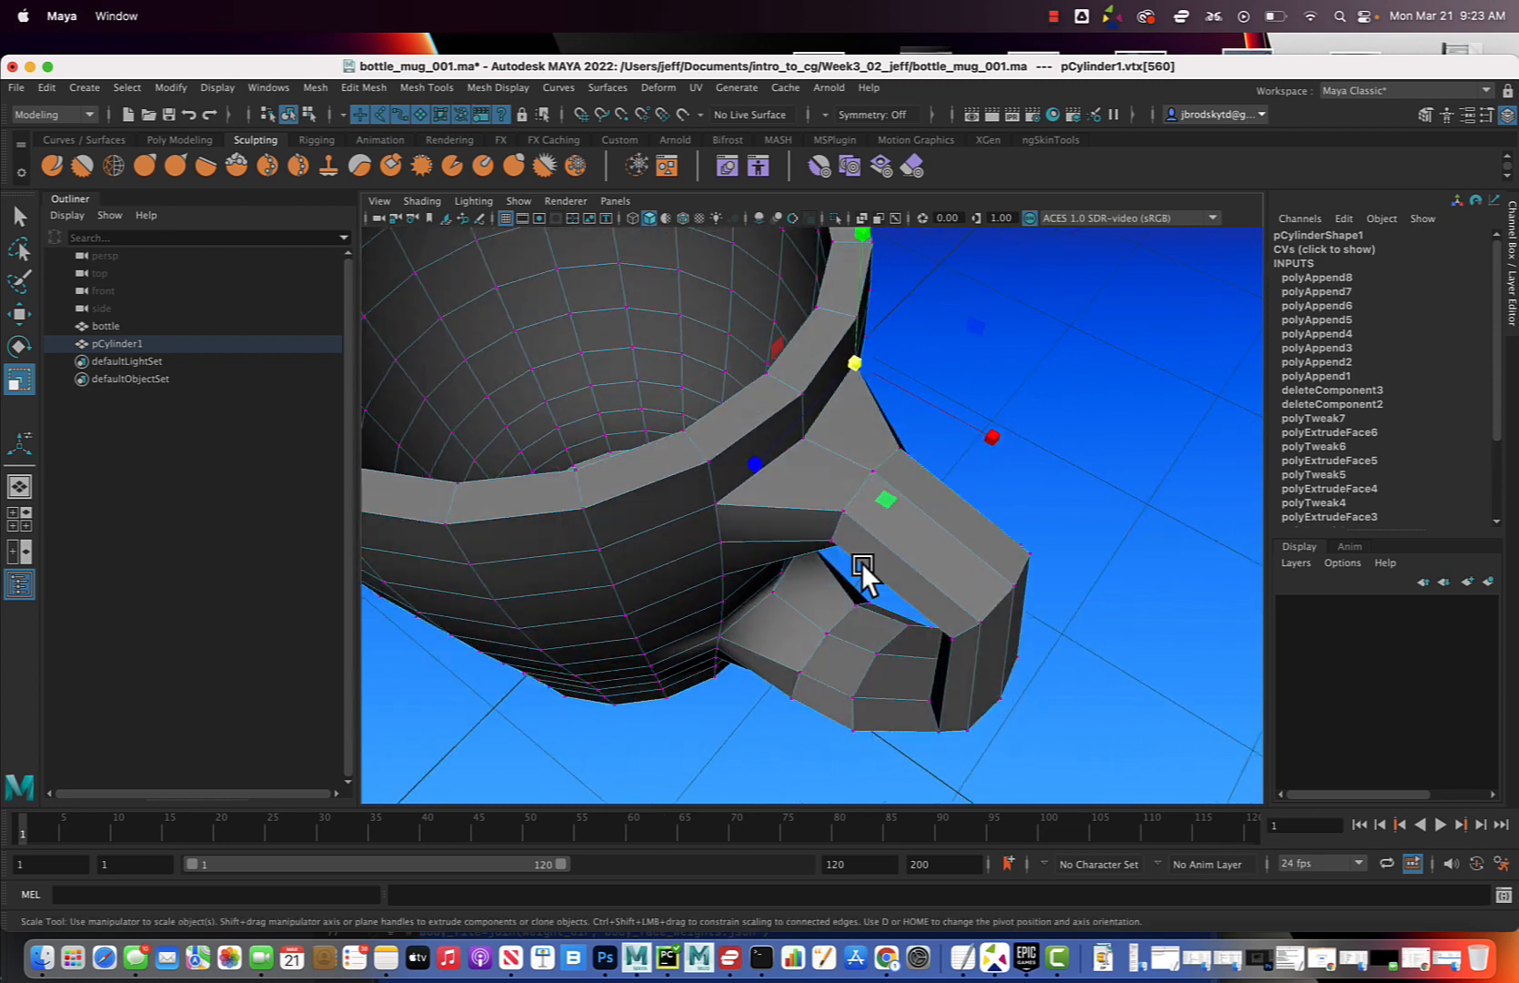
- Insert one edge loop around the handle's upper join and another around its lower join, close to the mug wall
right_click(806, 482)
click(873, 454)
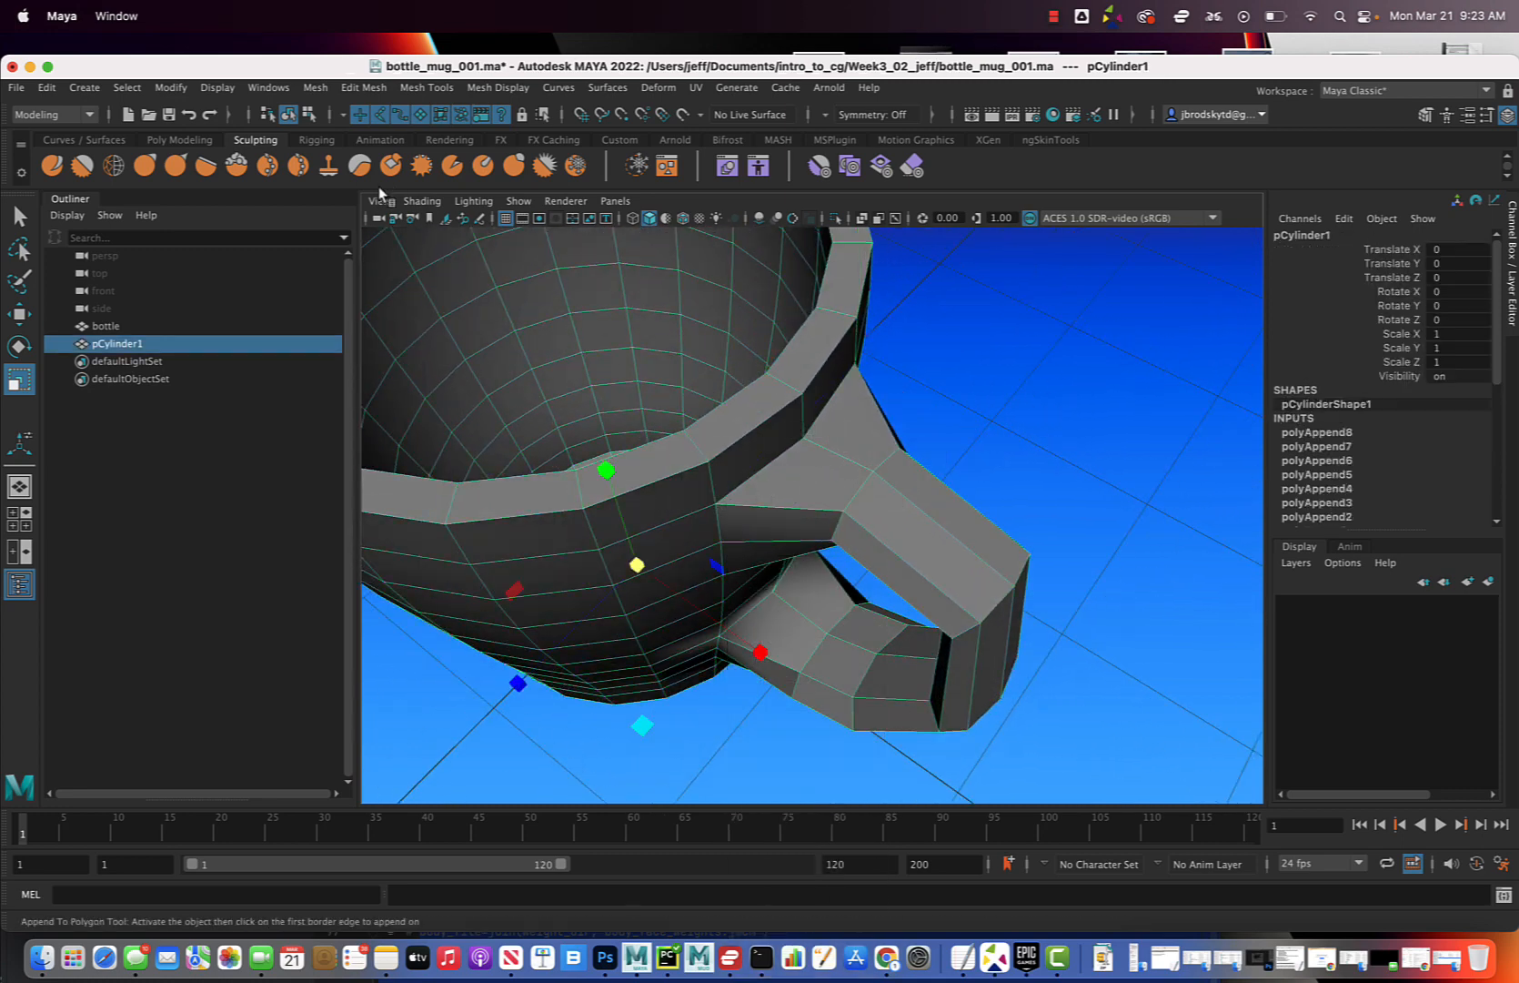
click(426, 87)
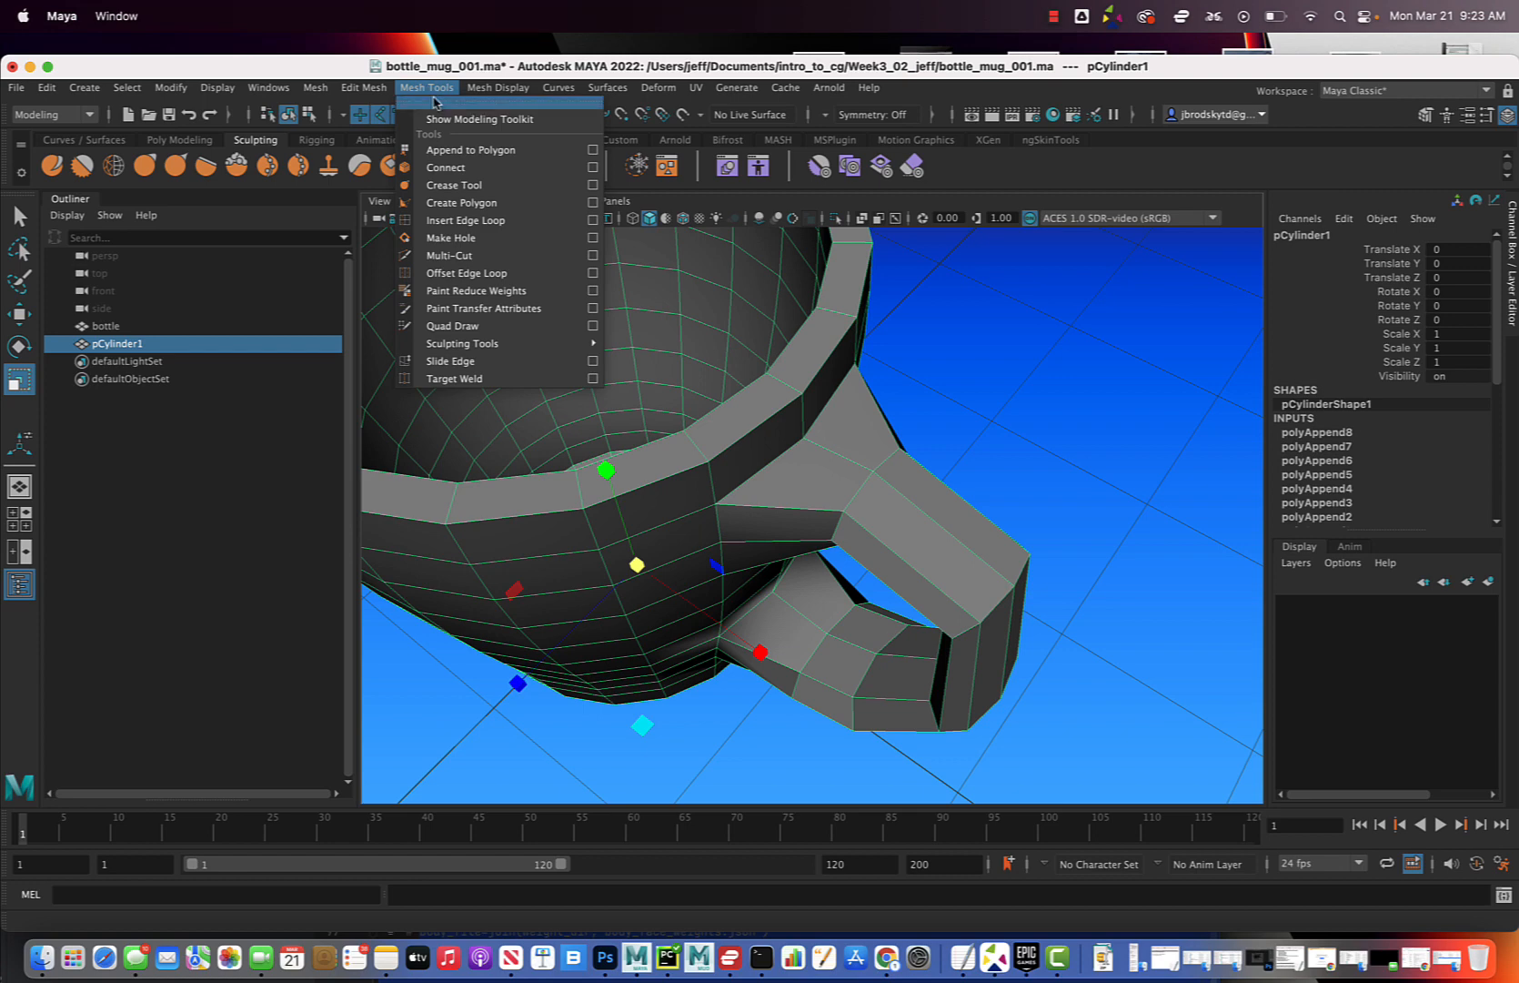
click(467, 220)
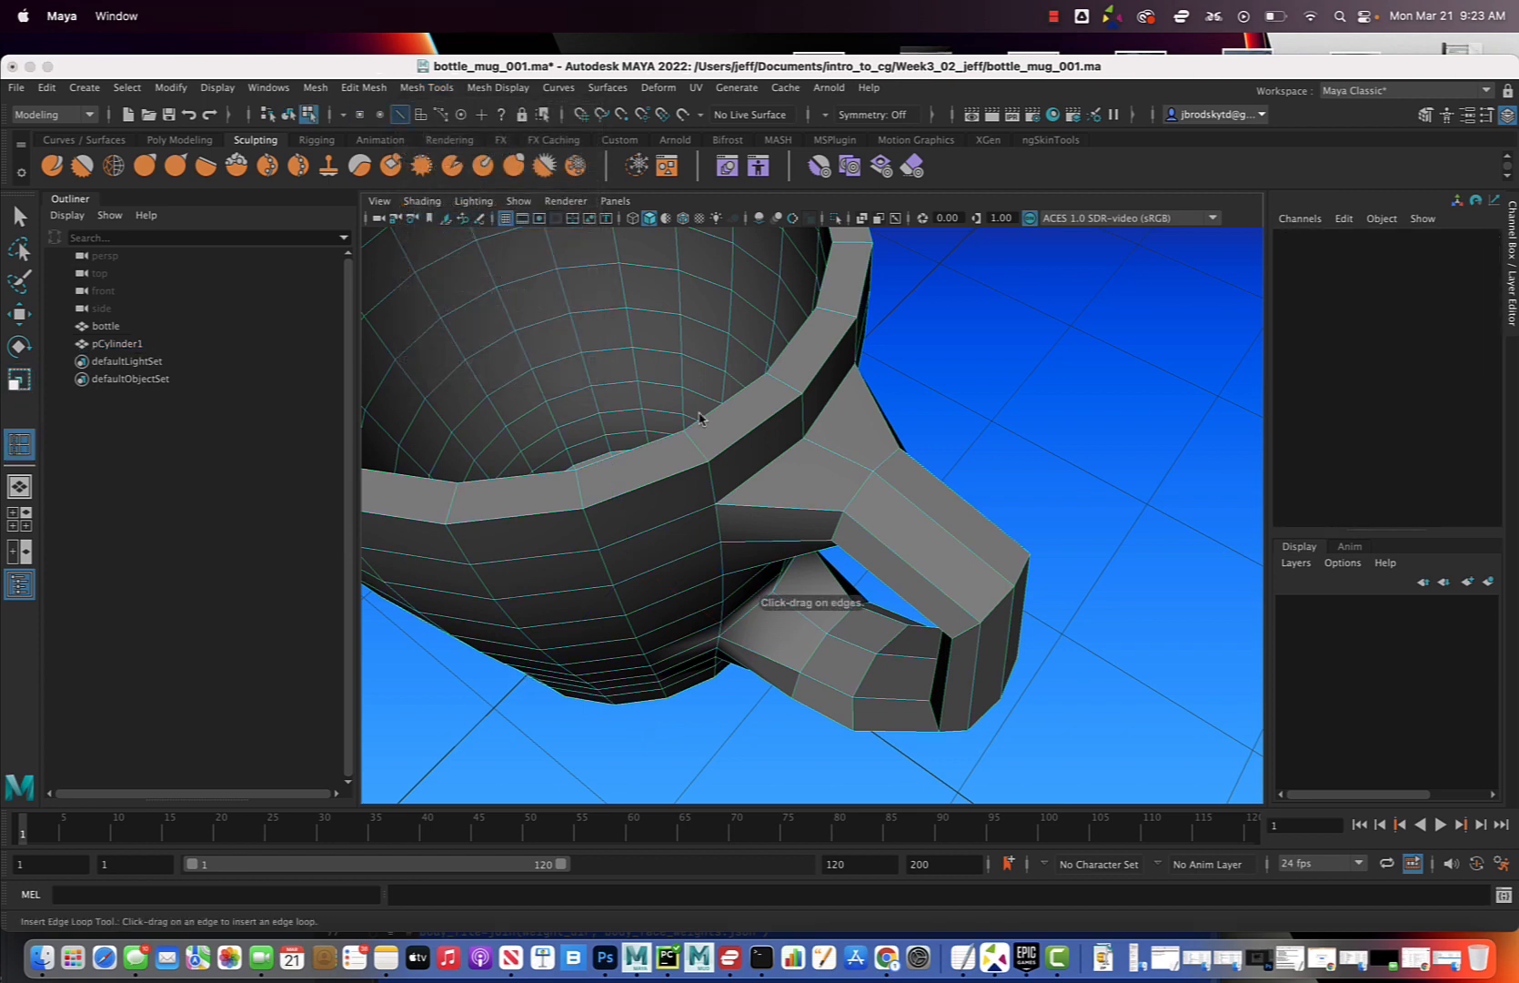
click(822, 452)
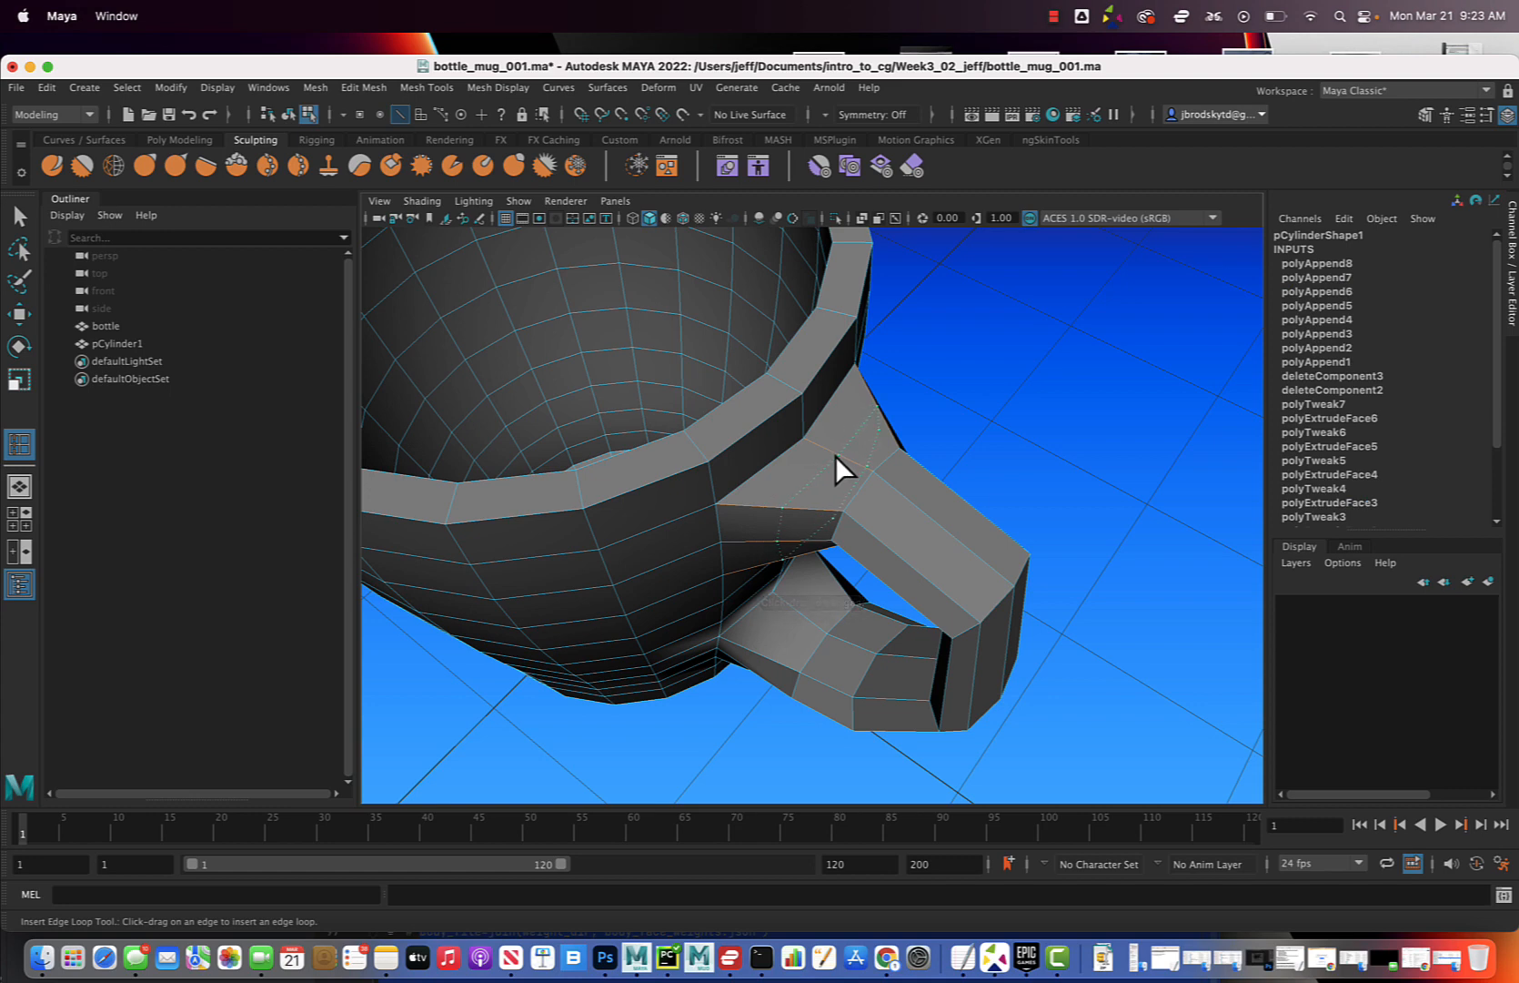
alt+drag(832, 453, 858, 488)
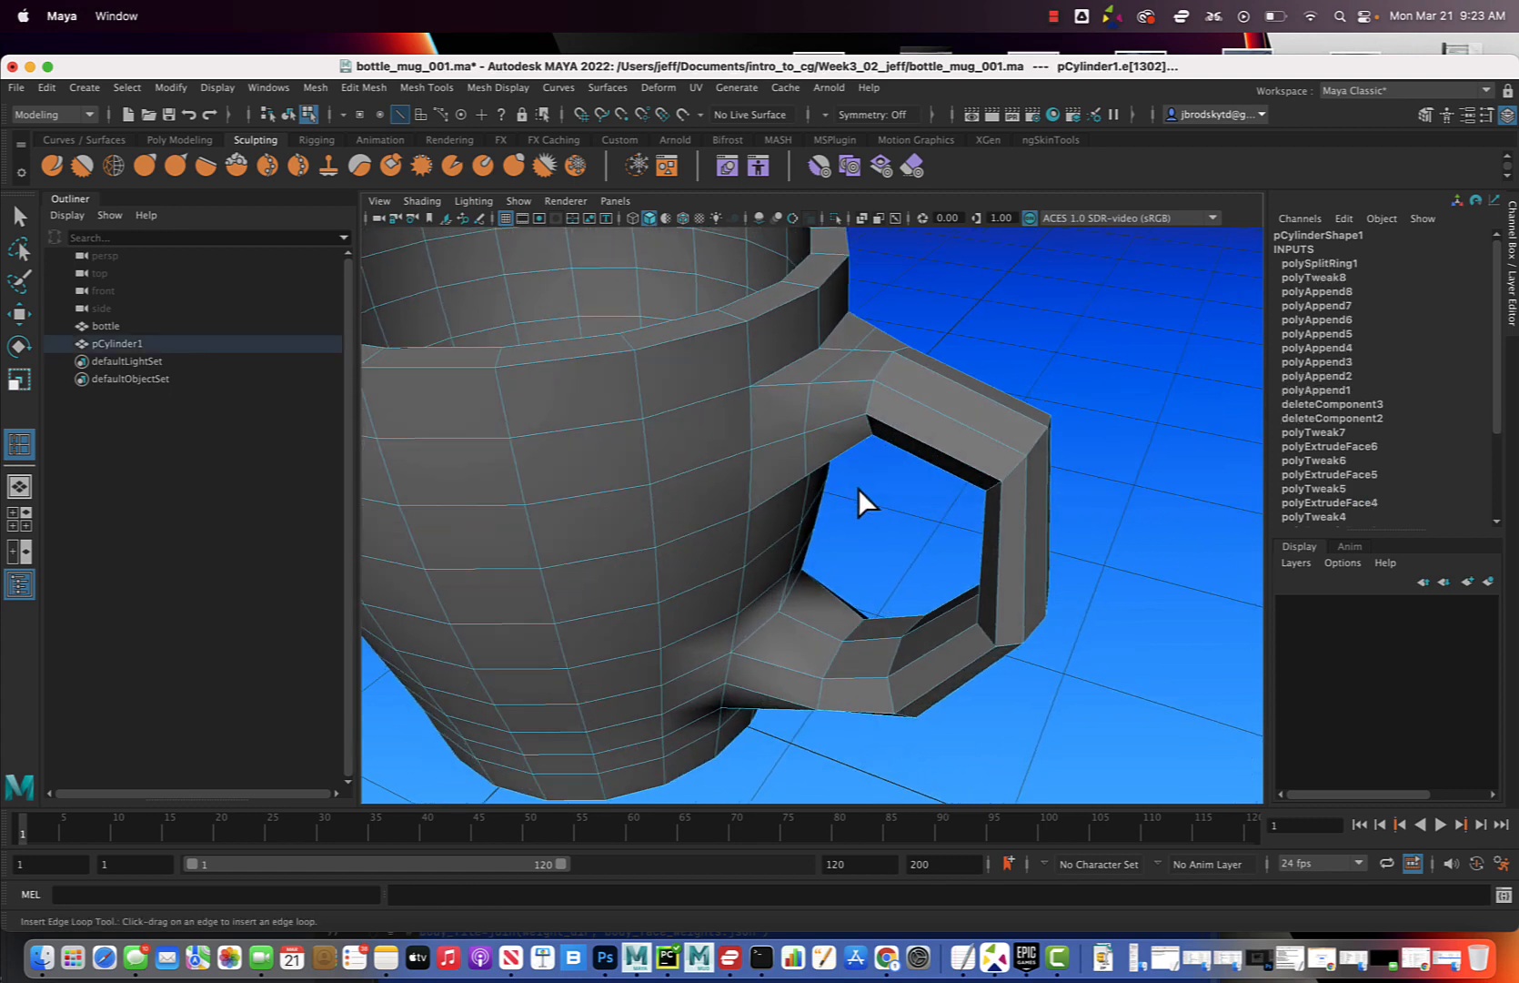
click(807, 624)
alt+drag(872, 536, 878, 511)
right_click(854, 381)
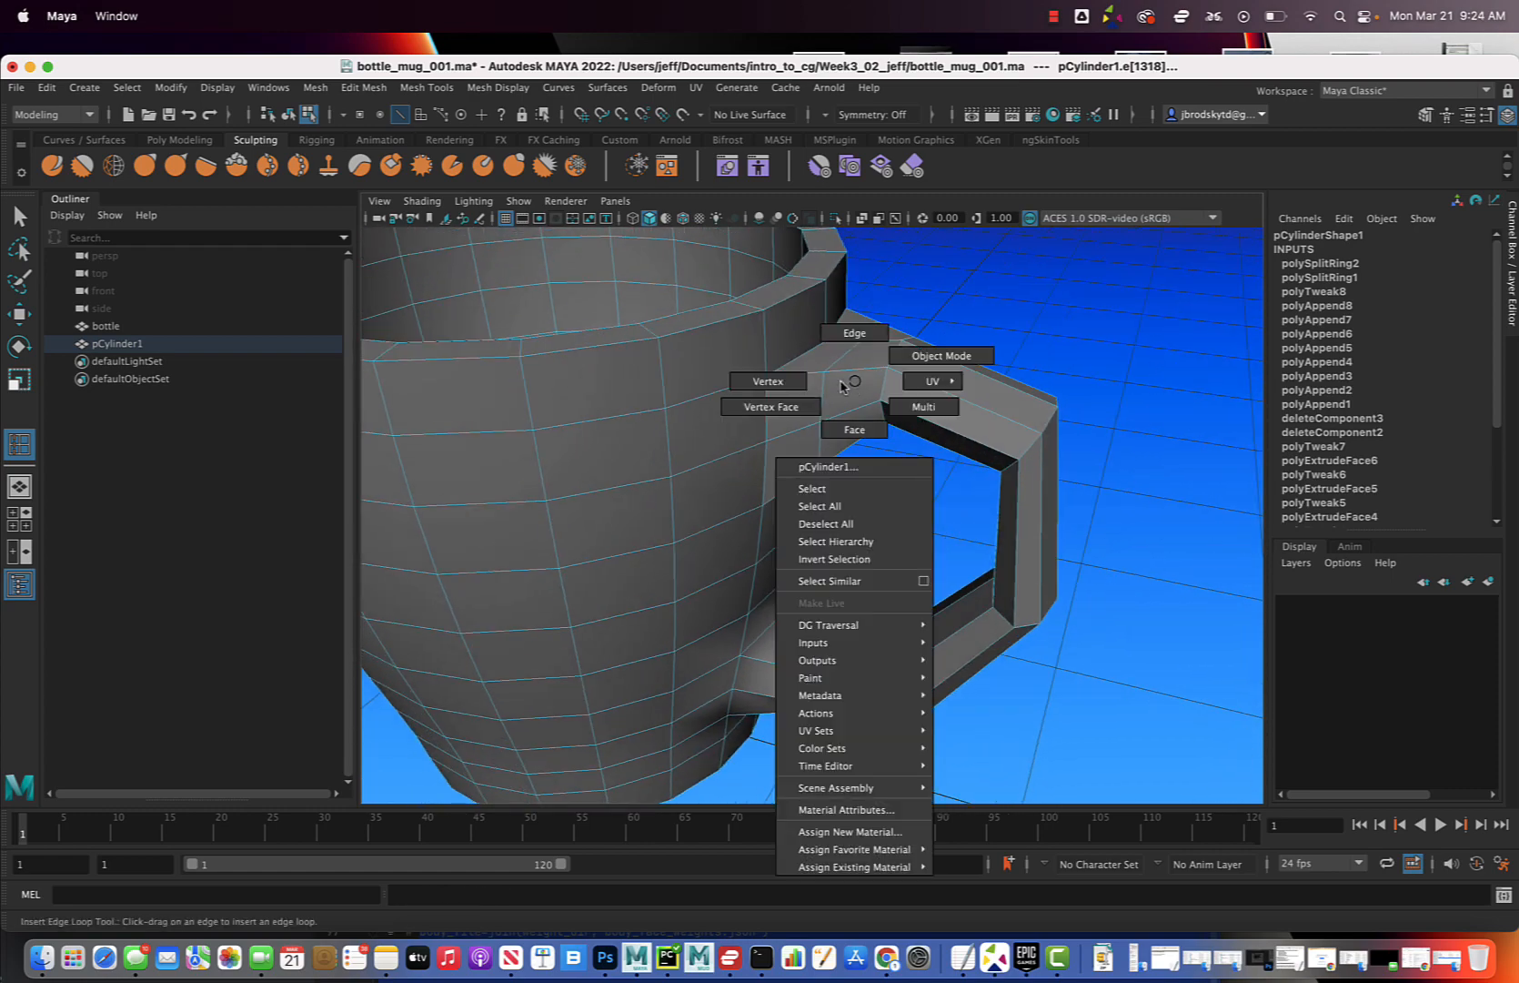
click(788, 376)
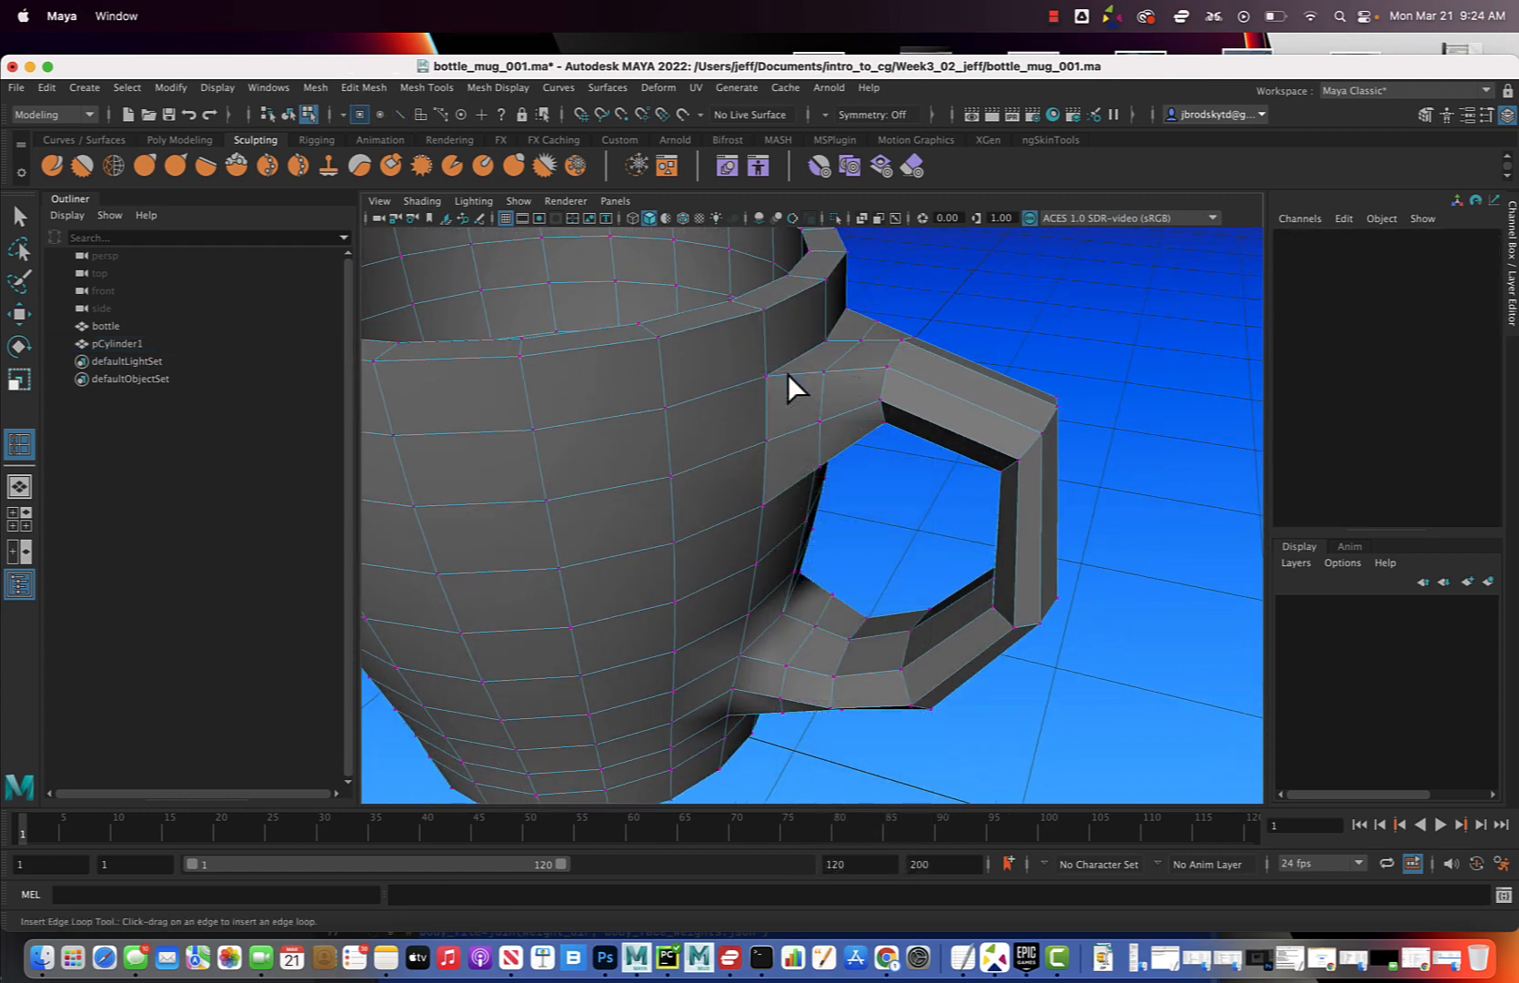
key(q)
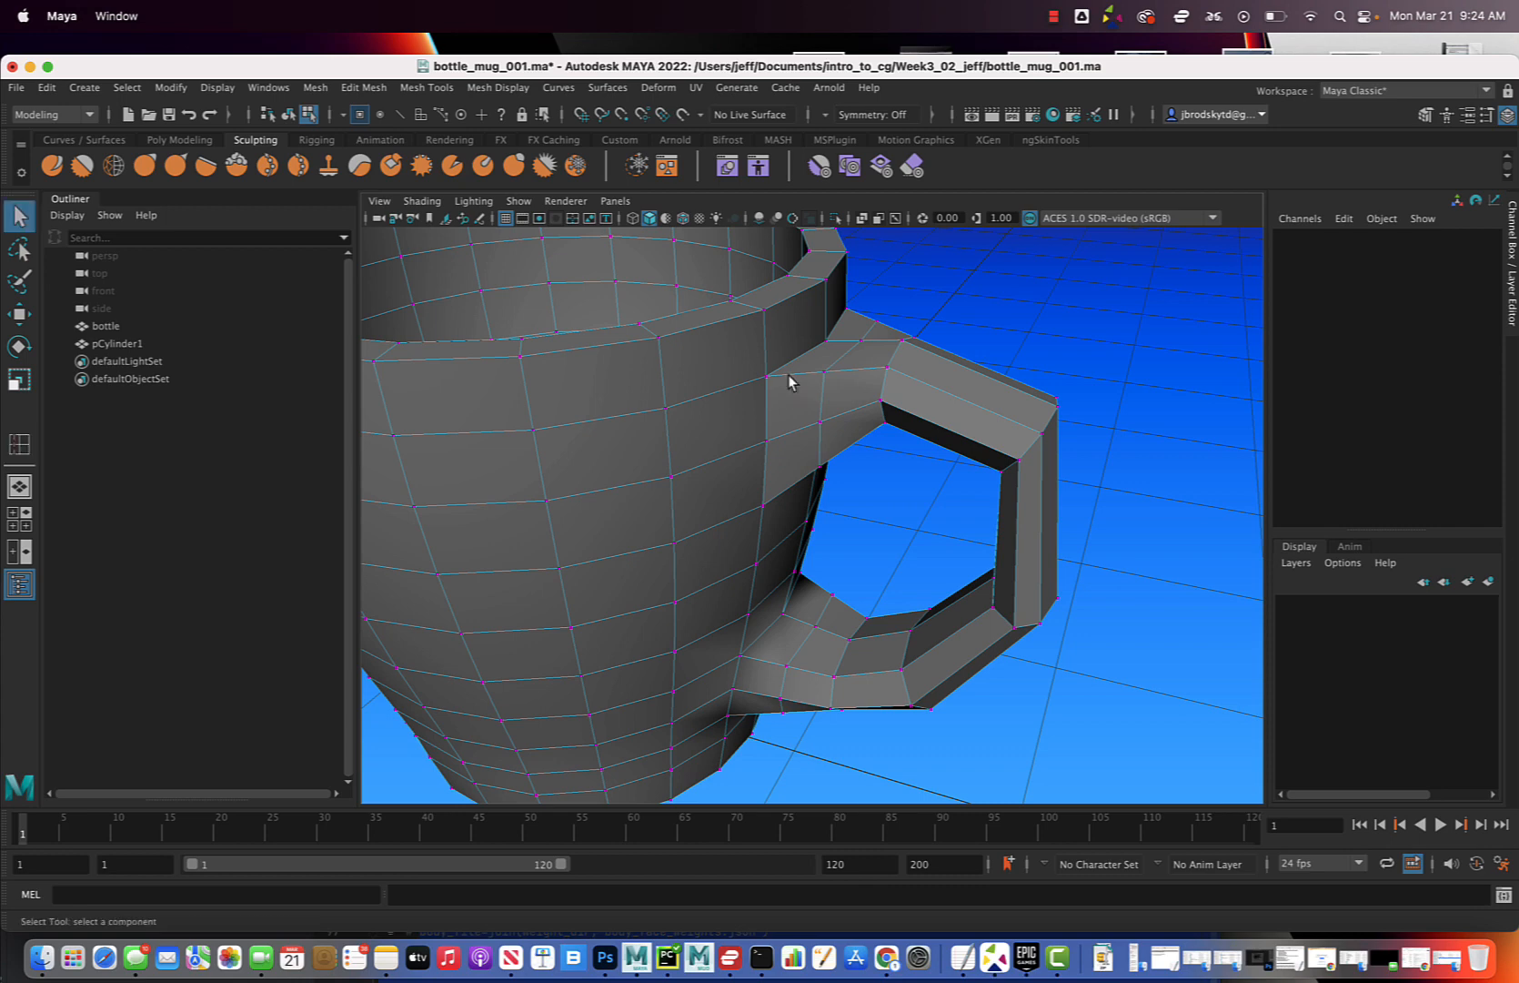
alt+drag(788, 374, 812, 366)
drag(862, 293, 892, 433)
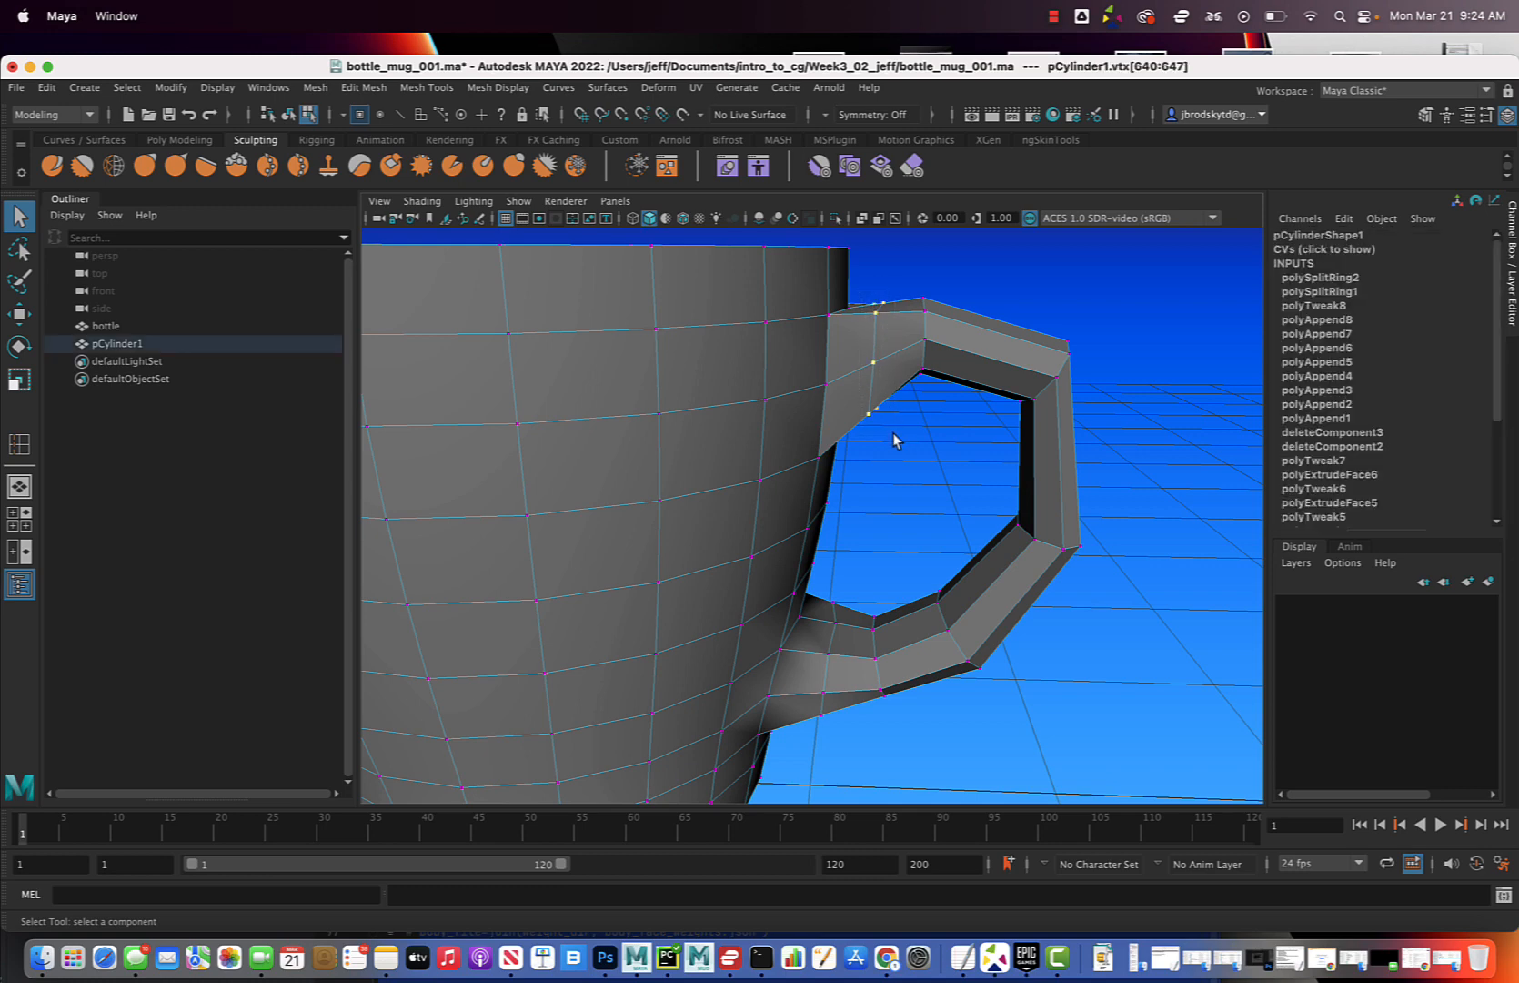
- Scale down the inserted edge loop at the handle's upper join and move it closer to the mug wall
right_click(888, 340)
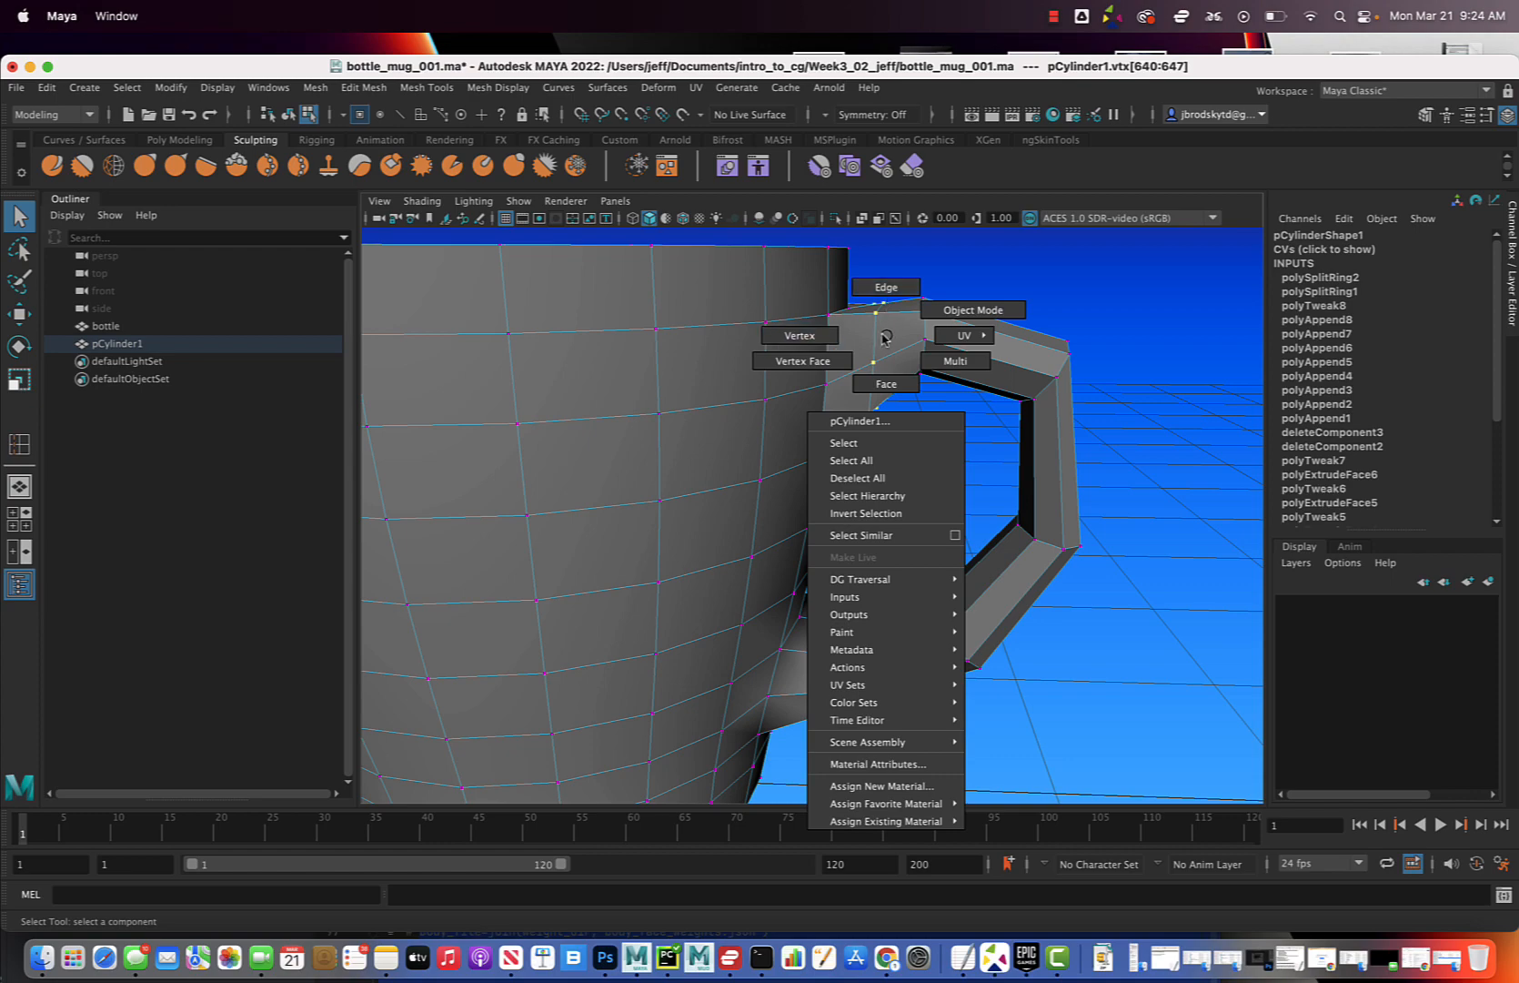
click(886, 287)
alt+drag(918, 310, 821, 422)
click(844, 420)
key(r)
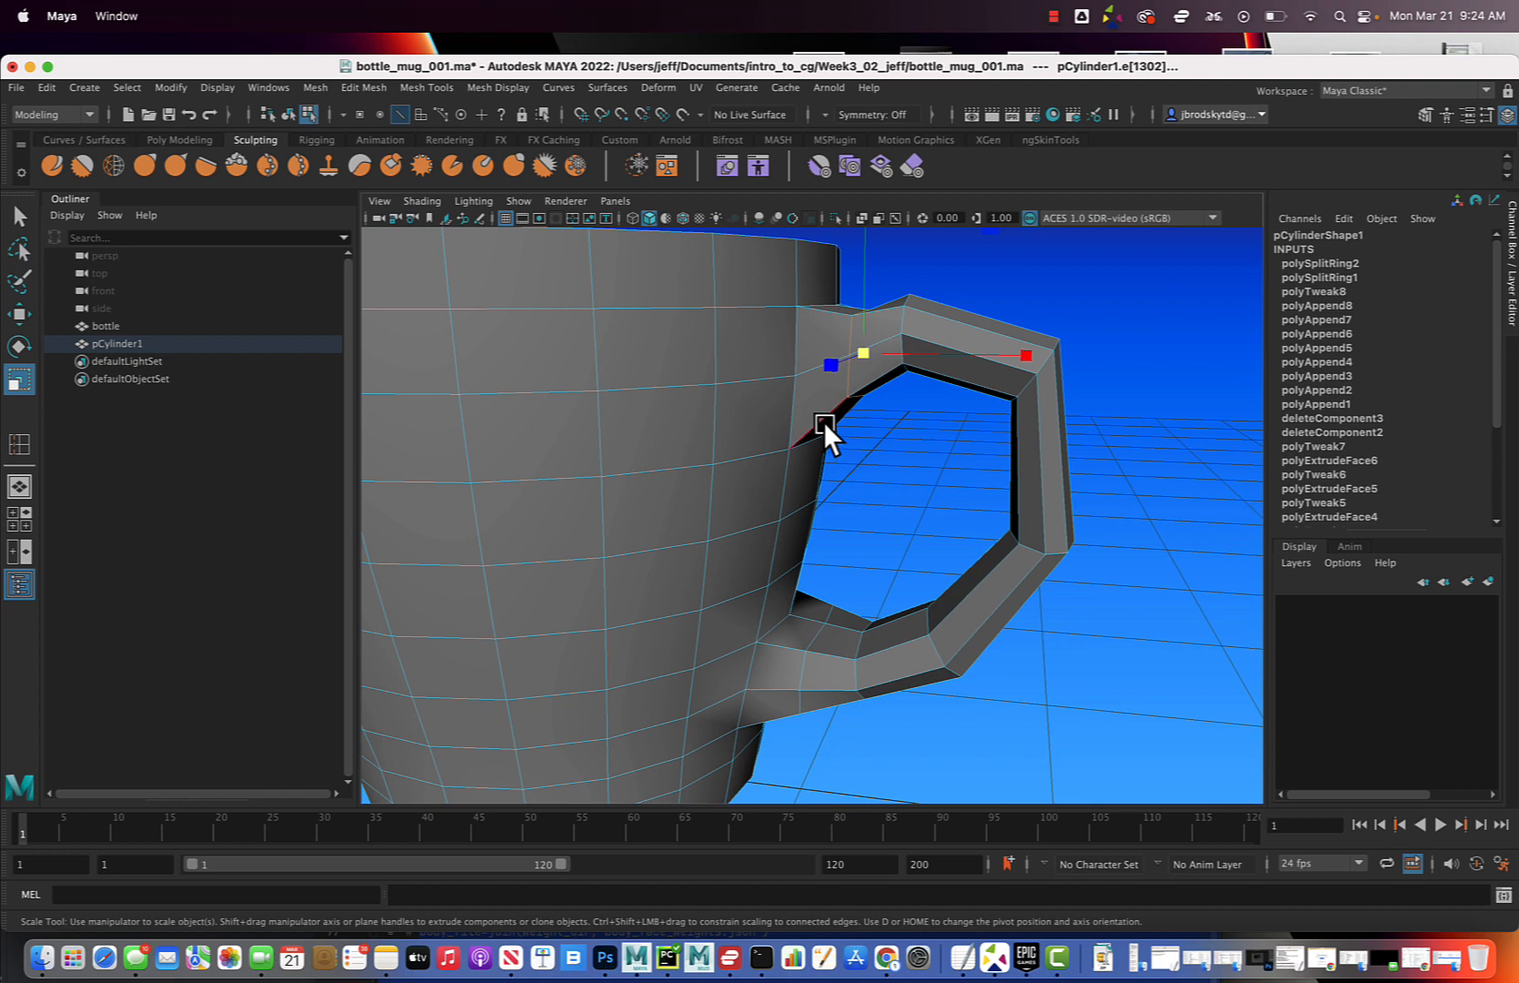
key(w)
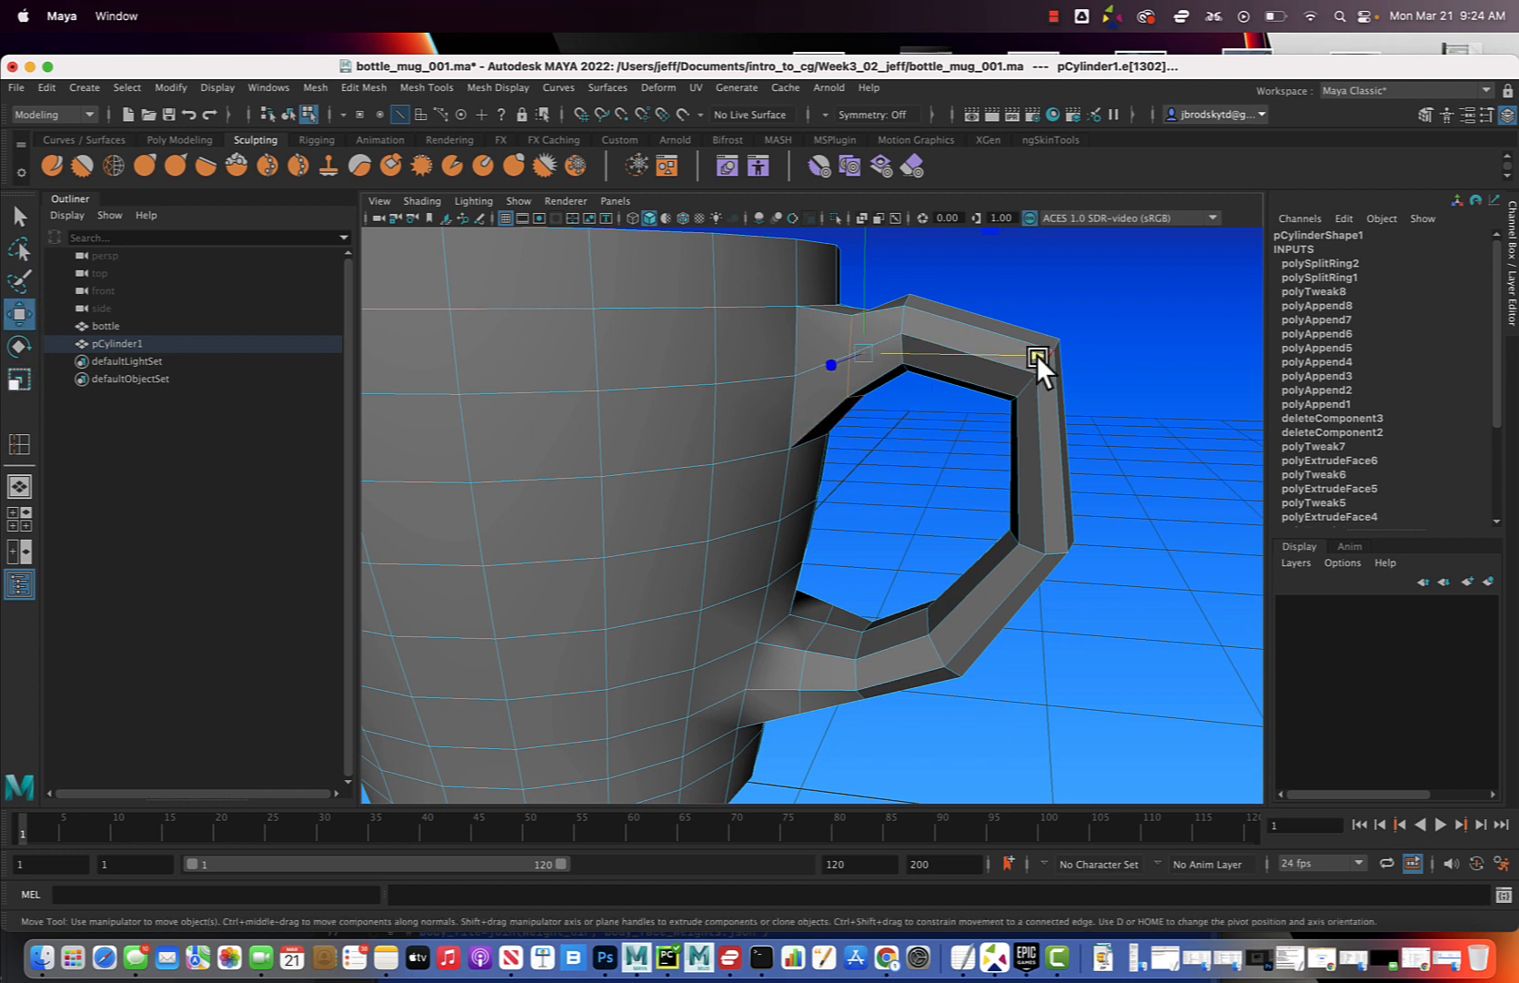
drag(1032, 352, 1002, 347)
alt+drag(974, 416, 991, 416)
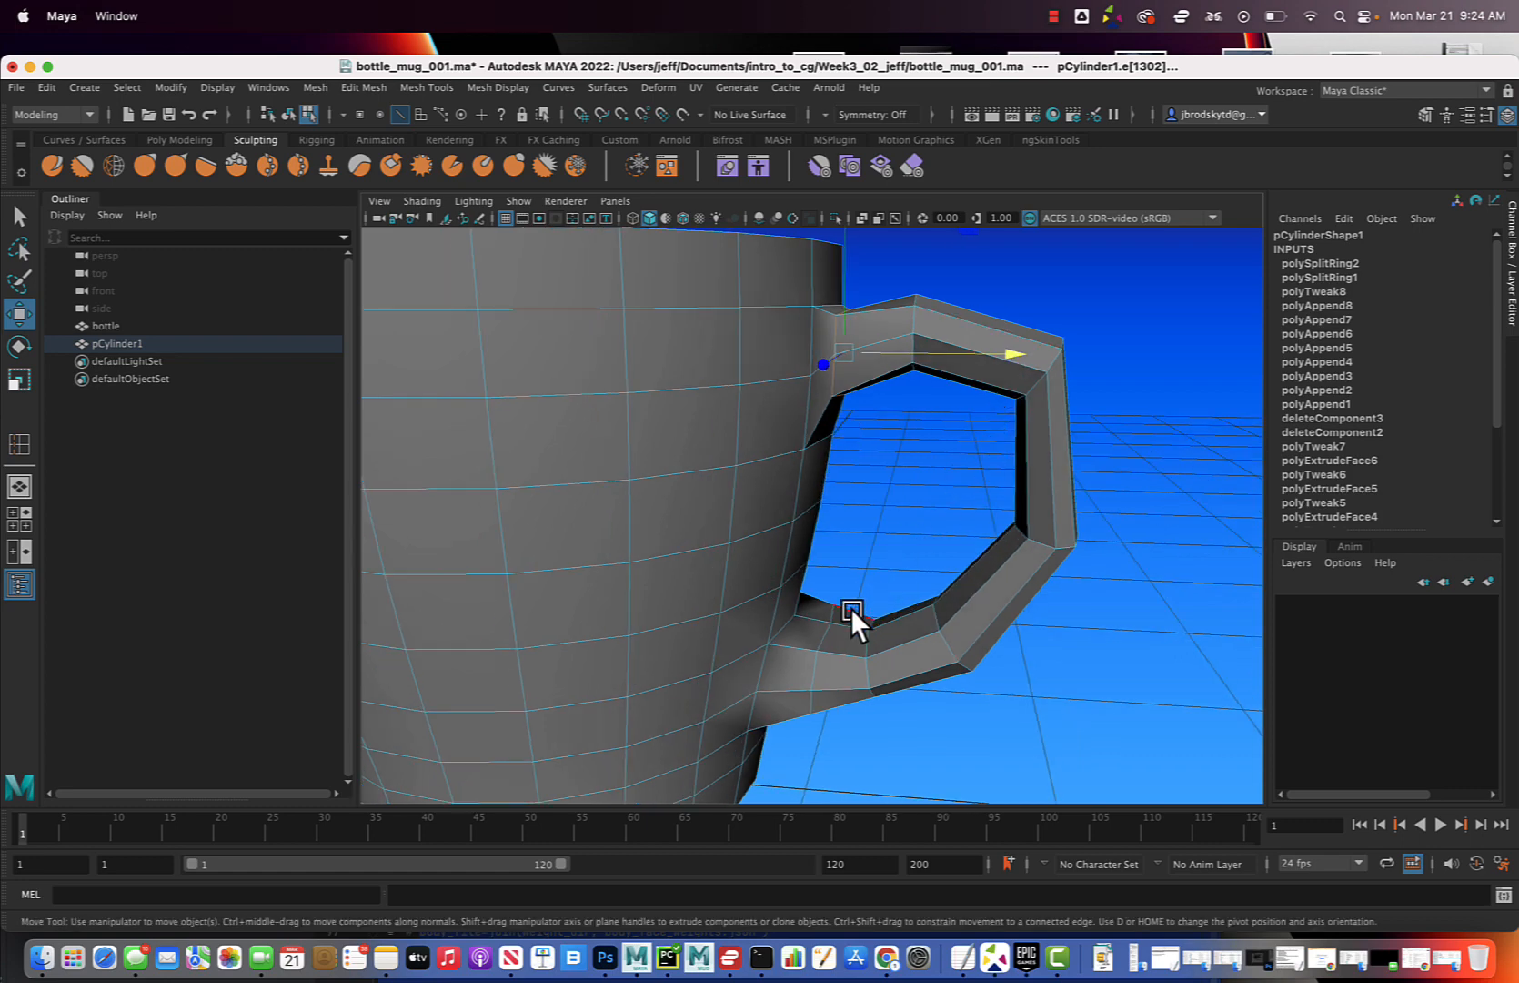
- Scale the inserted edge loop at the handle's lower join
click(823, 632)
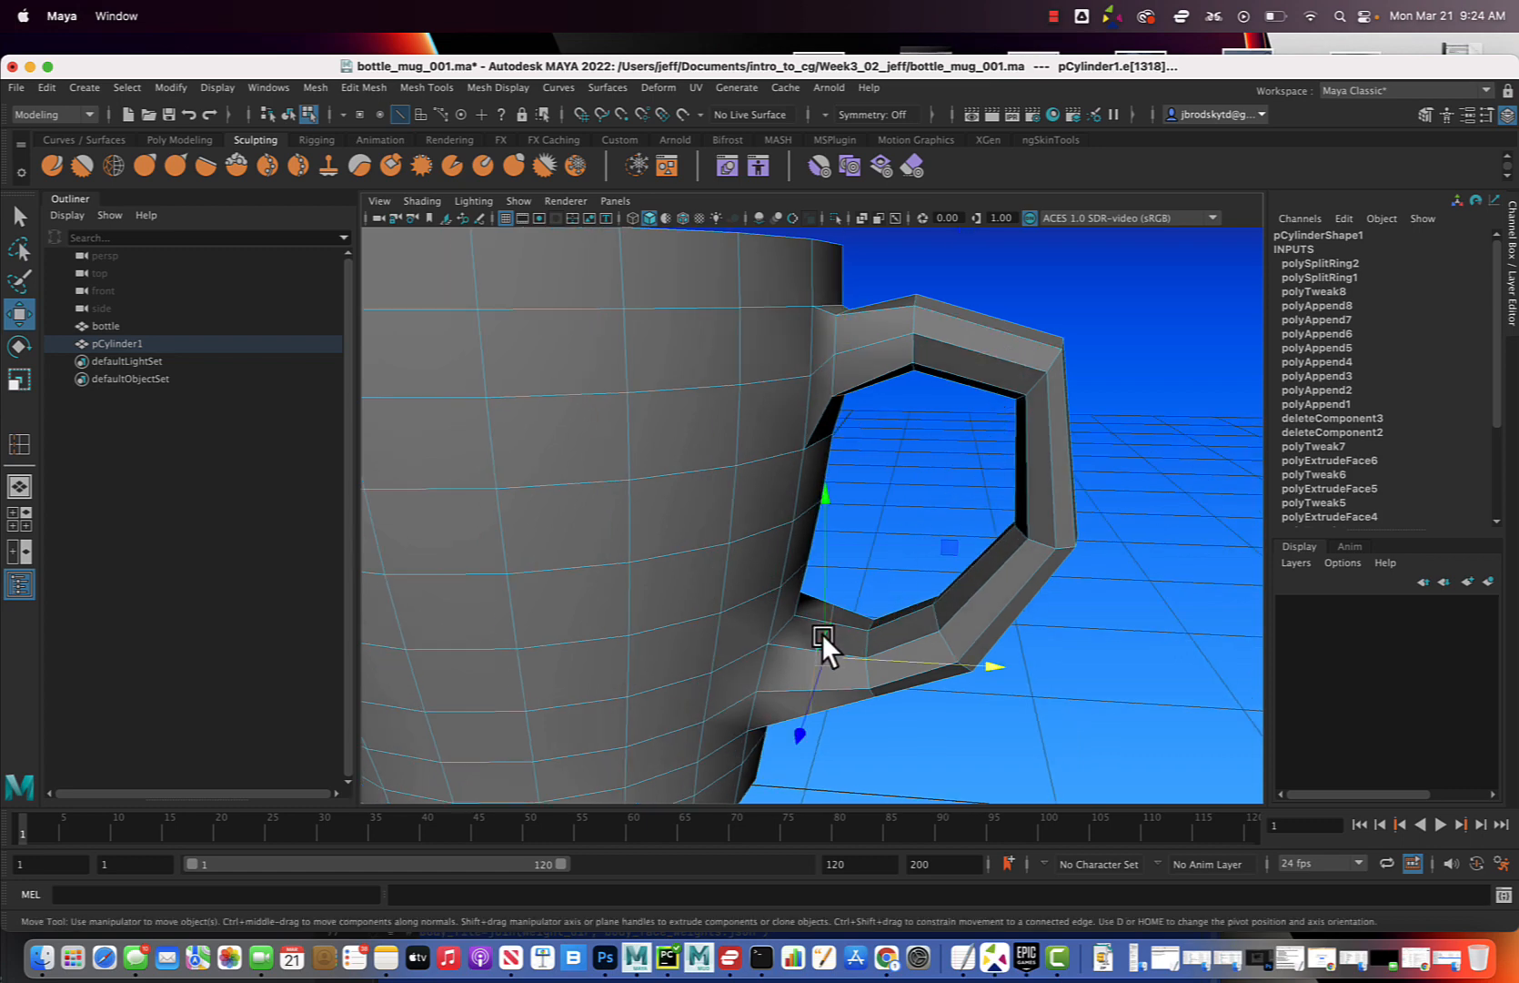
key(r)
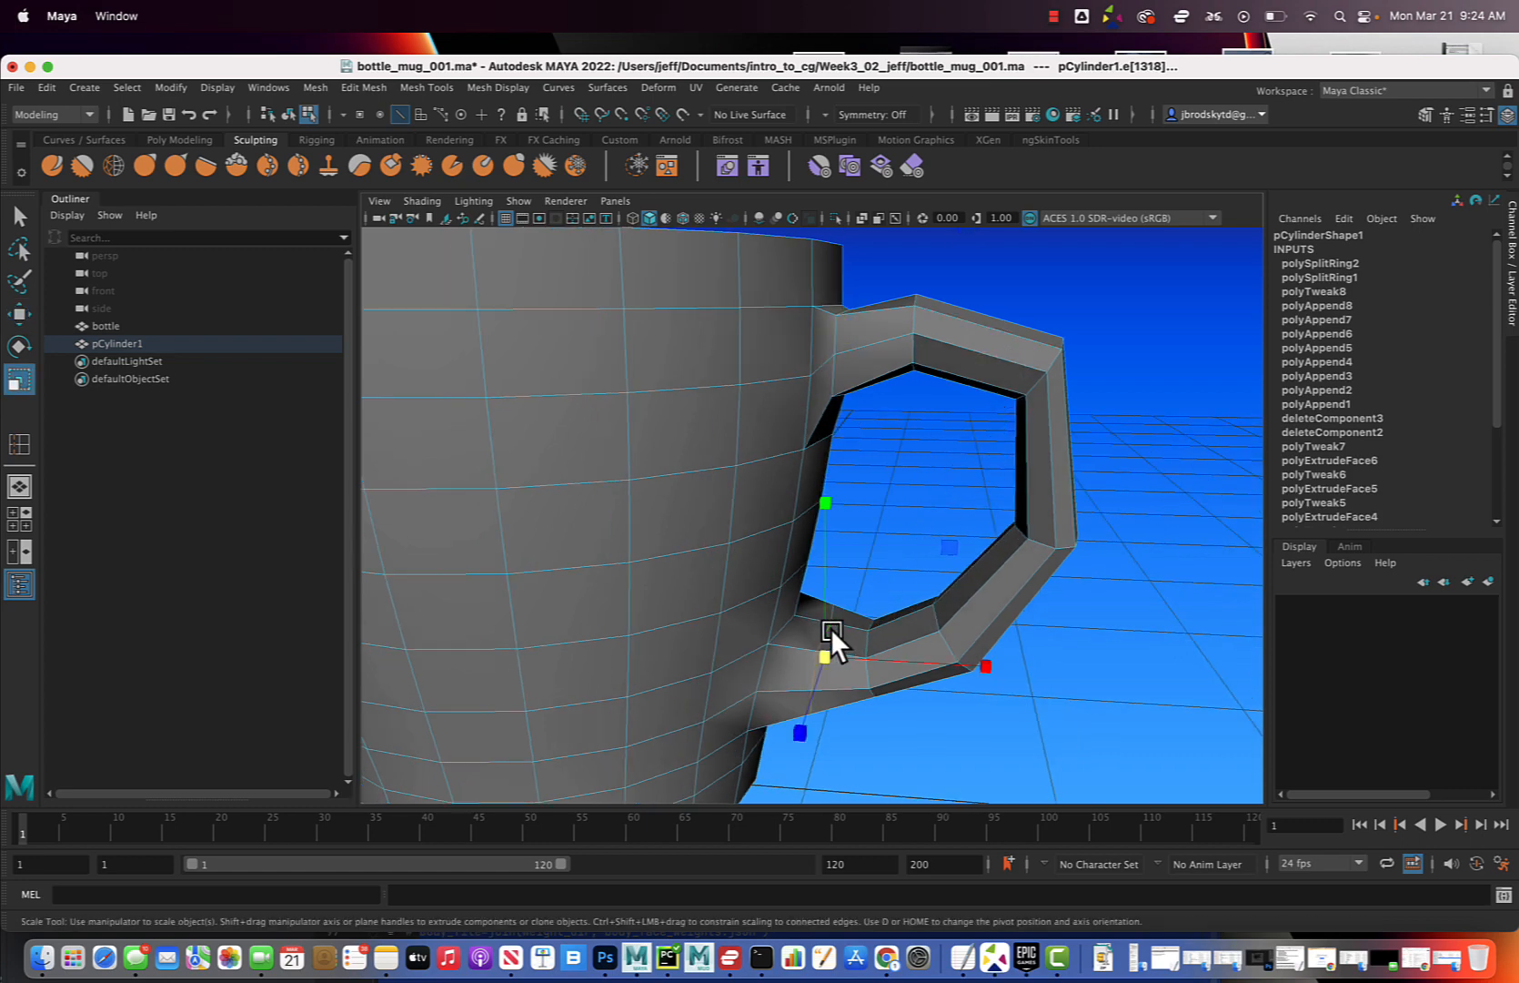